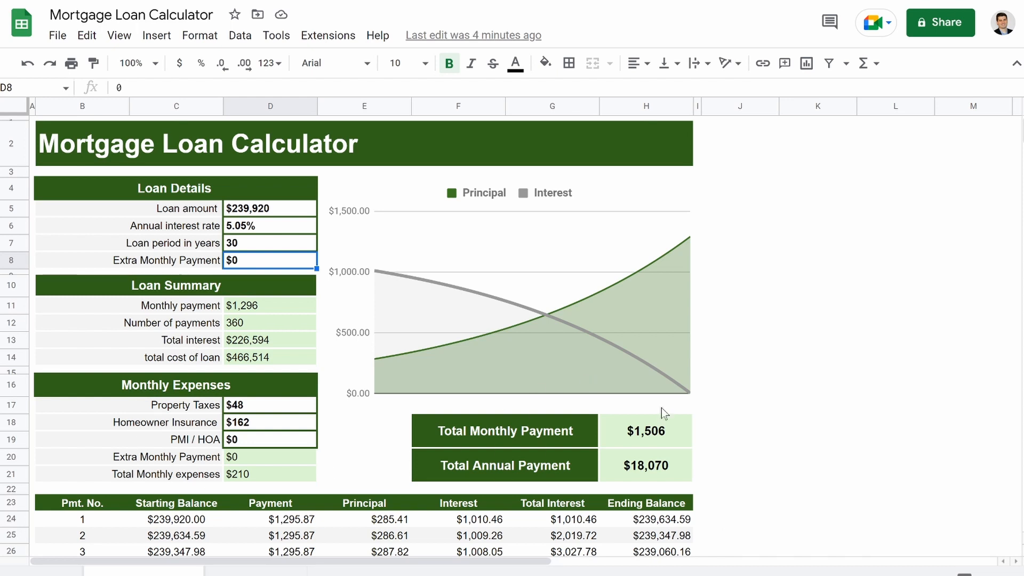
Step: Examine the mortgage calculator's inputs, chart and payment totals, plus the full amortization schedule down to its last payment
{"action": "scroll", "coordinate": [640, 427], "scroll_direction": "down", "scroll_amount": 2}
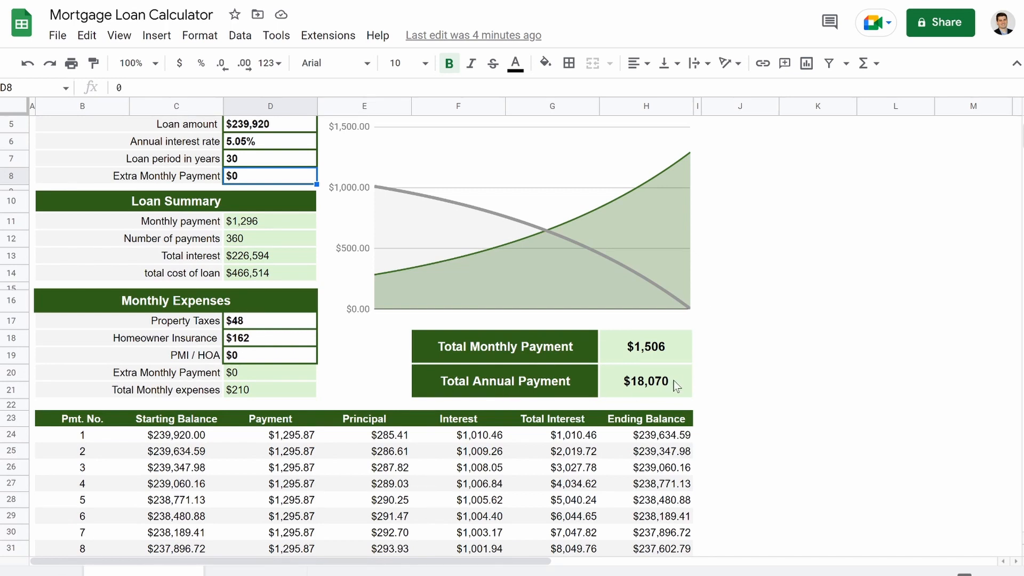
{"action": "scroll", "coordinate": [676, 385], "scroll_direction": "up", "scroll_amount": 2}
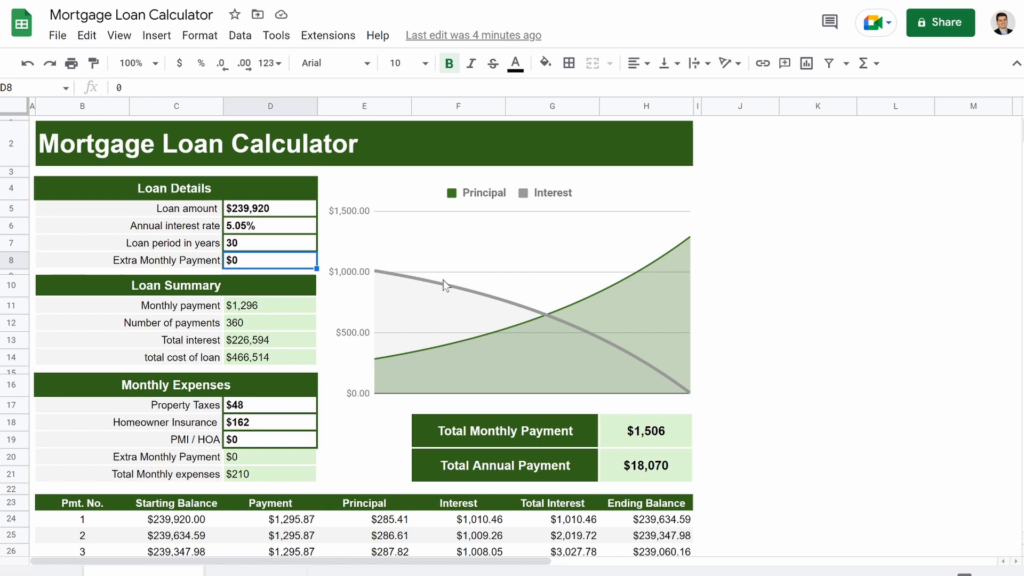
{"action": "scroll", "coordinate": [381, 402], "scroll_direction": "down", "scroll_amount": 15}
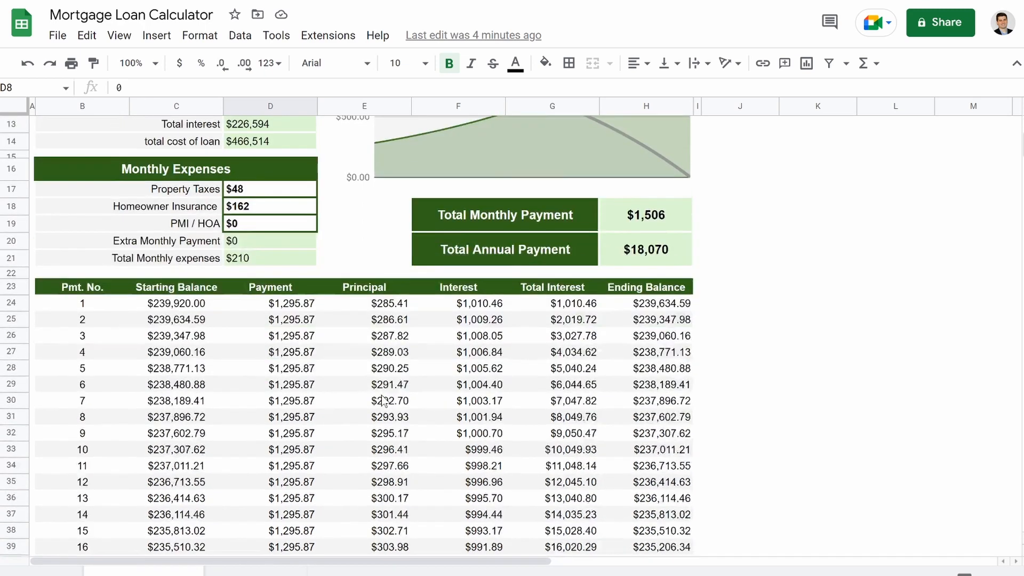
{"action": "scroll", "coordinate": [382, 402], "scroll_direction": "down", "scroll_amount": 20}
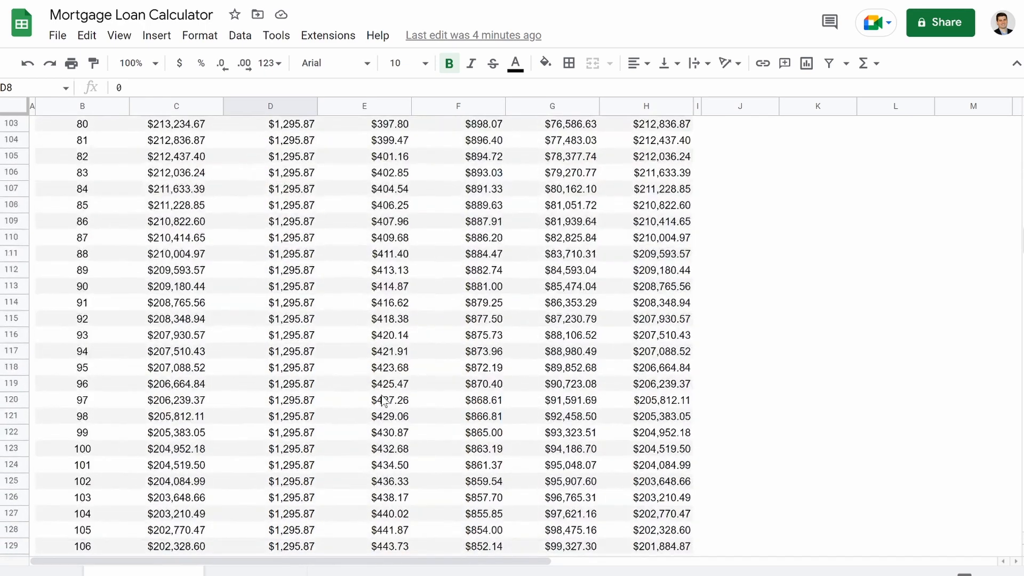
{"action": "scroll", "coordinate": [382, 401], "scroll_direction": "down", "scroll_amount": 20}
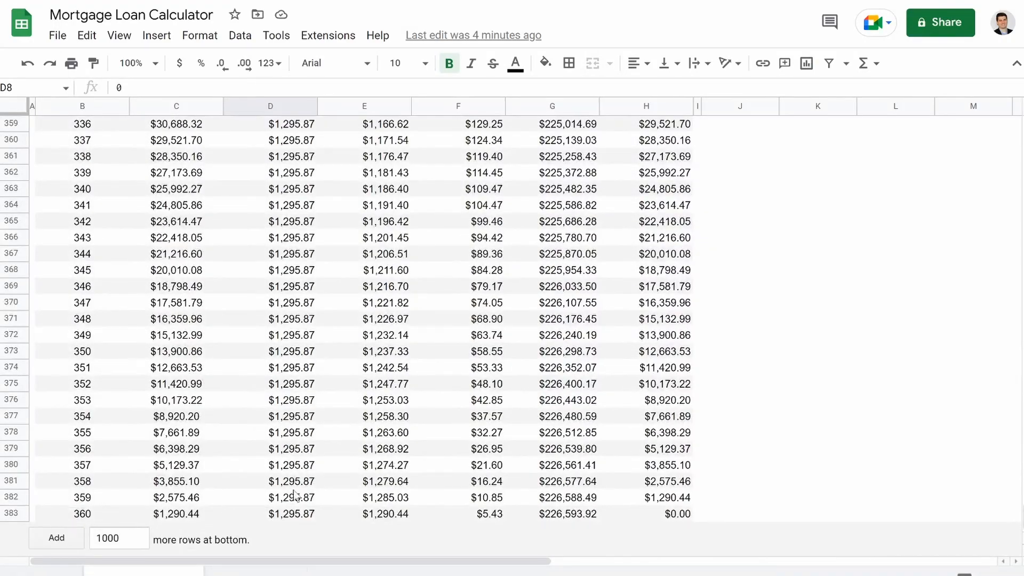
{"action": "scroll", "coordinate": [307, 456], "scroll_direction": "up", "scroll_amount": 20}
{"action": "scroll", "coordinate": [307, 456], "scroll_direction": "up", "scroll_amount": 20}
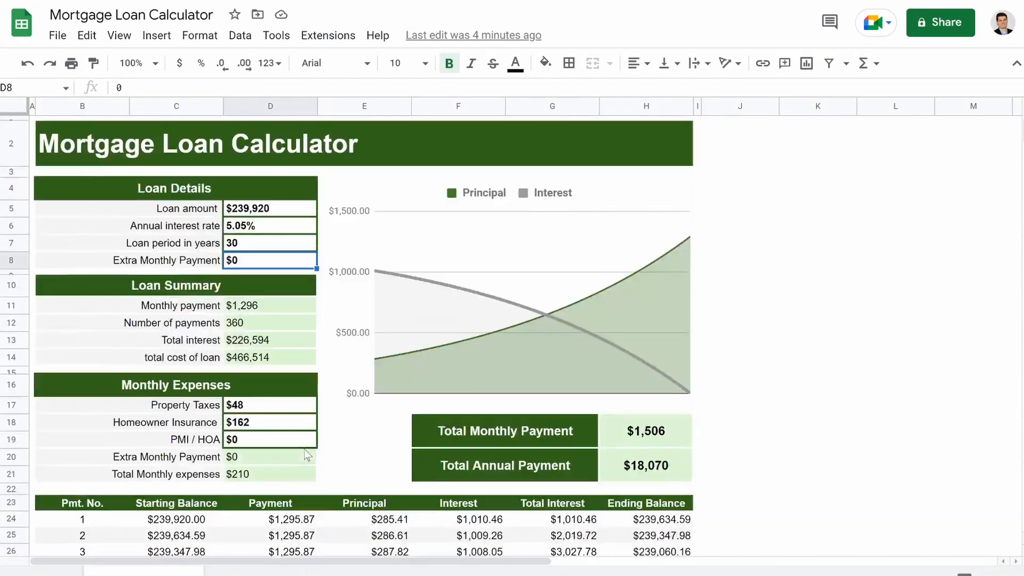
Step: Set the mortgage's annual interest rate to 6% and check the total monthly payment
{"action": "left_click", "coordinate": [245, 226]}
{"action": "type", "text": "6"}
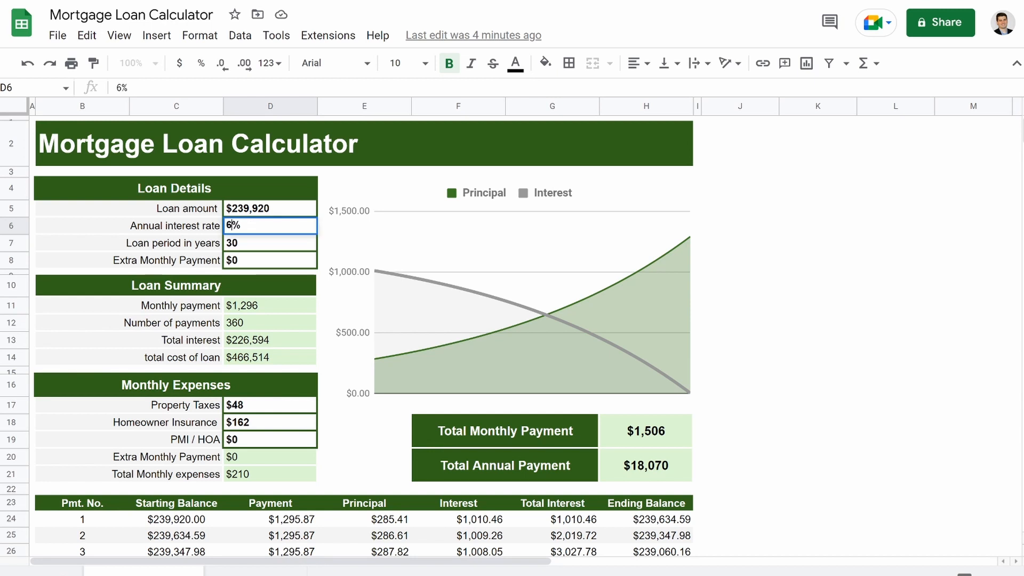
{"action": "key", "text": "Return"}
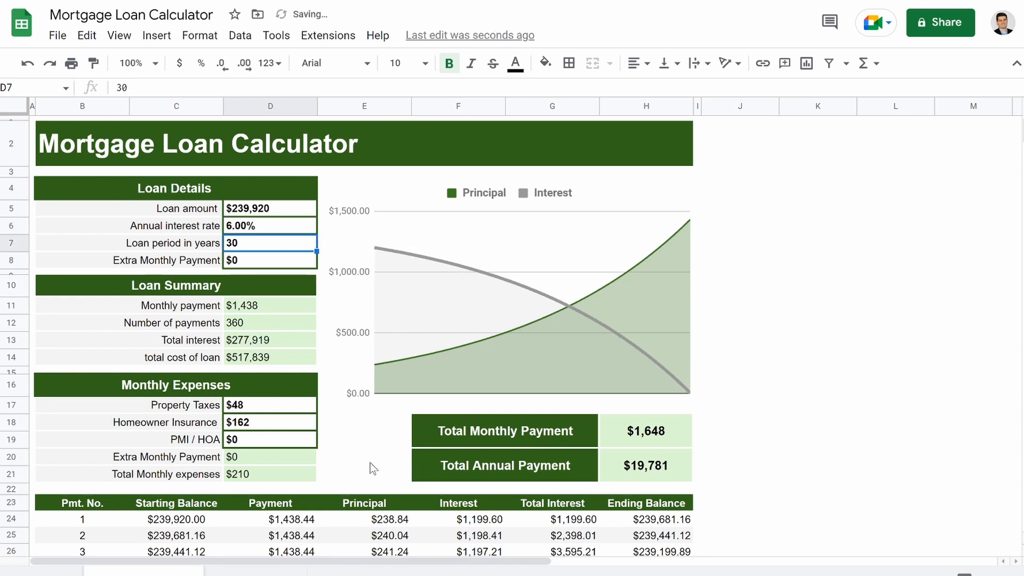
{"action": "scroll", "coordinate": [374, 468], "scroll_direction": "down", "scroll_amount": 2}
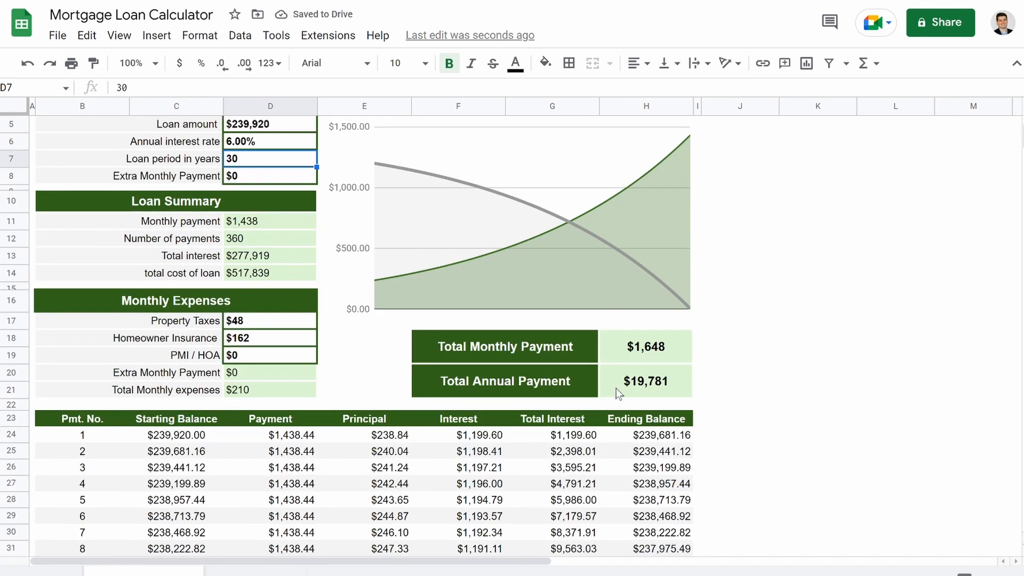
{"action": "left_click", "coordinate": [657, 355]}
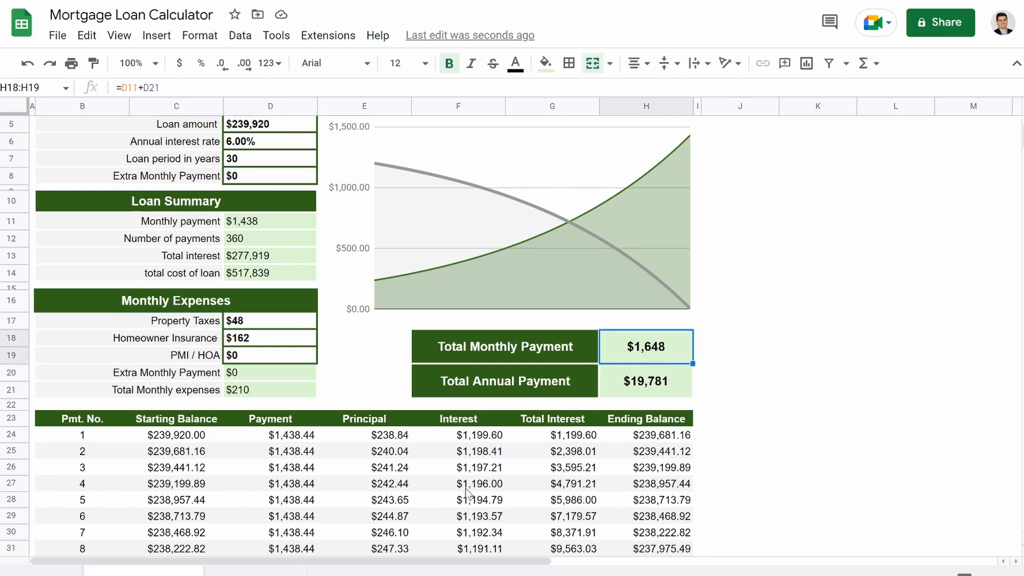
{"action": "scroll", "coordinate": [334, 391], "scroll_direction": "up", "scroll_amount": 2}
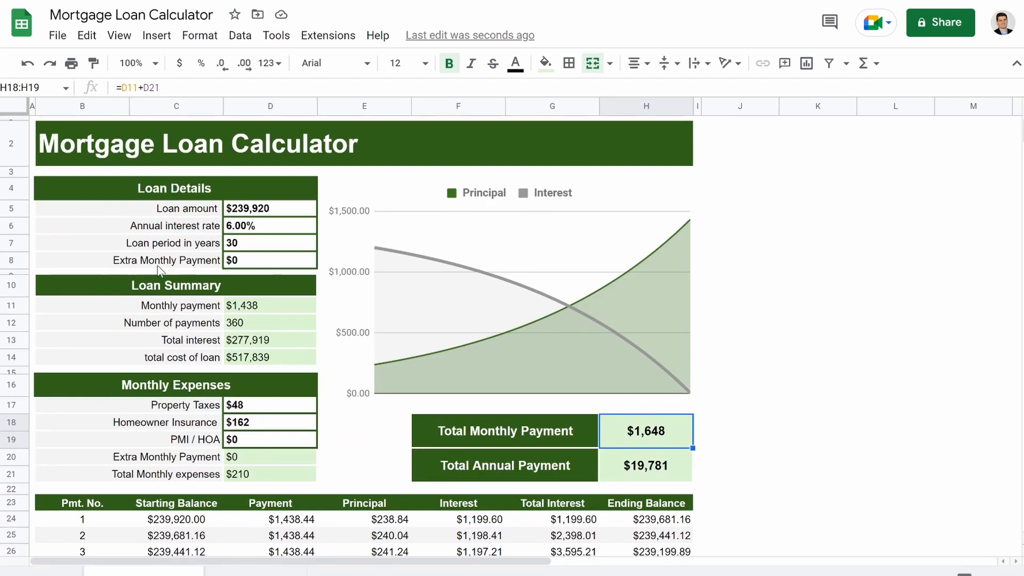
Step: Set the extra monthly payment to $100 and check the number of payments in the loan summary
{"action": "left_click", "coordinate": [237, 262]}
{"action": "type", "text": "100"}
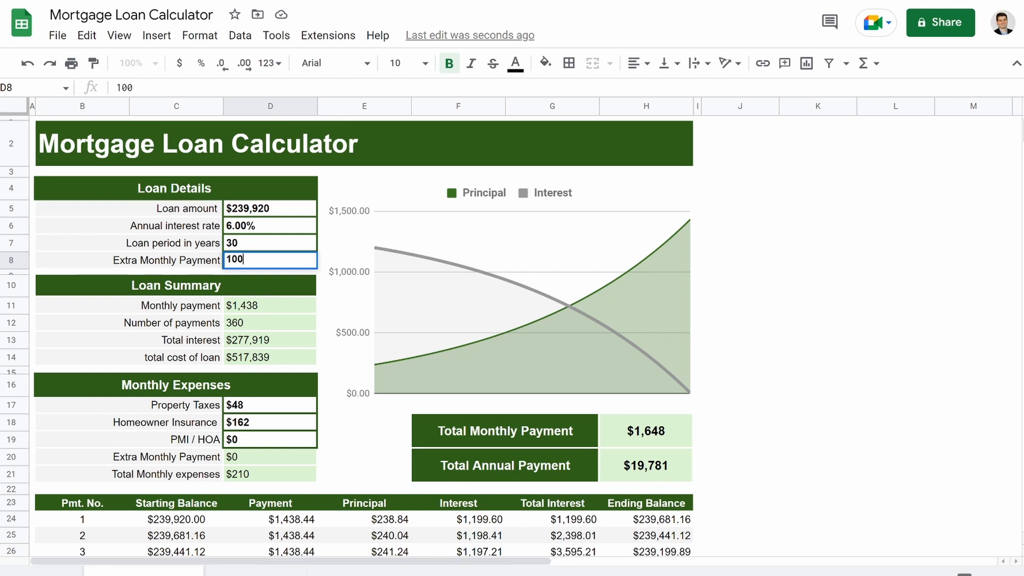
{"action": "key", "text": "Return"}
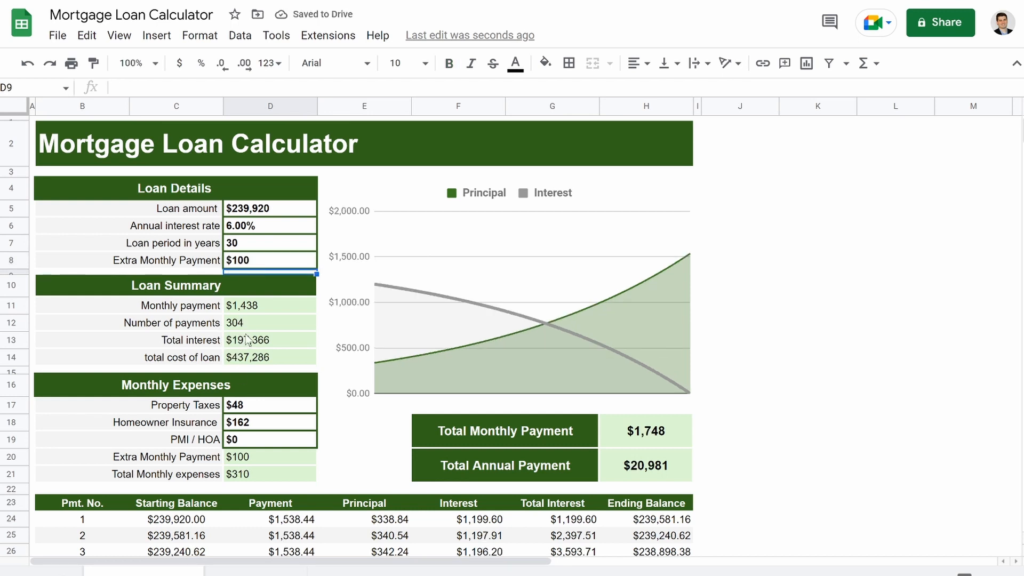
{"action": "left_click", "coordinate": [247, 329]}
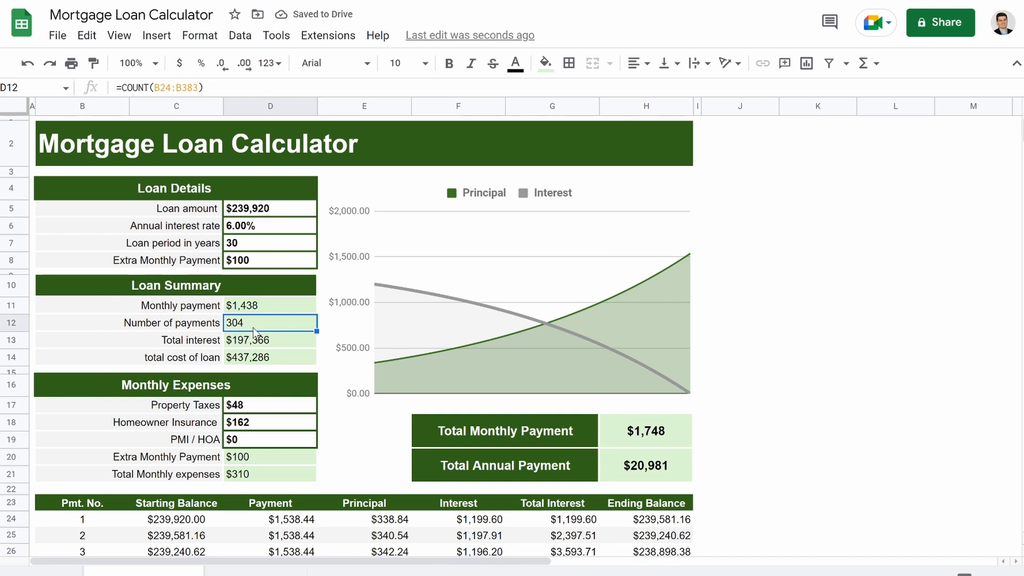
Step: Reset the extra monthly payment to $0 and recheck the number of payments
{"action": "left_click", "coordinate": [252, 265]}
{"action": "type", "text": "0"}
{"action": "key", "text": "Return"}
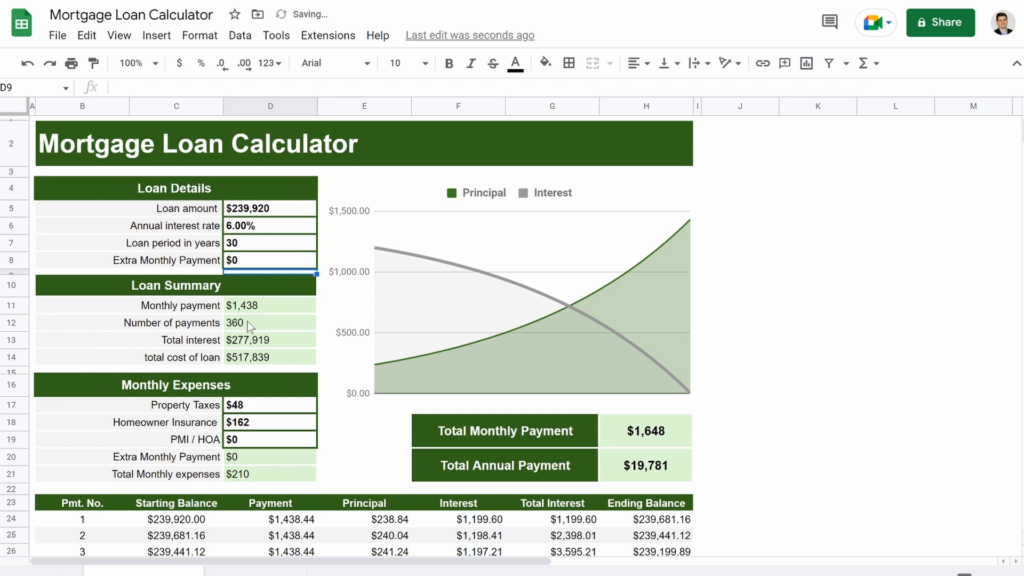
{"action": "left_click", "coordinate": [249, 324]}
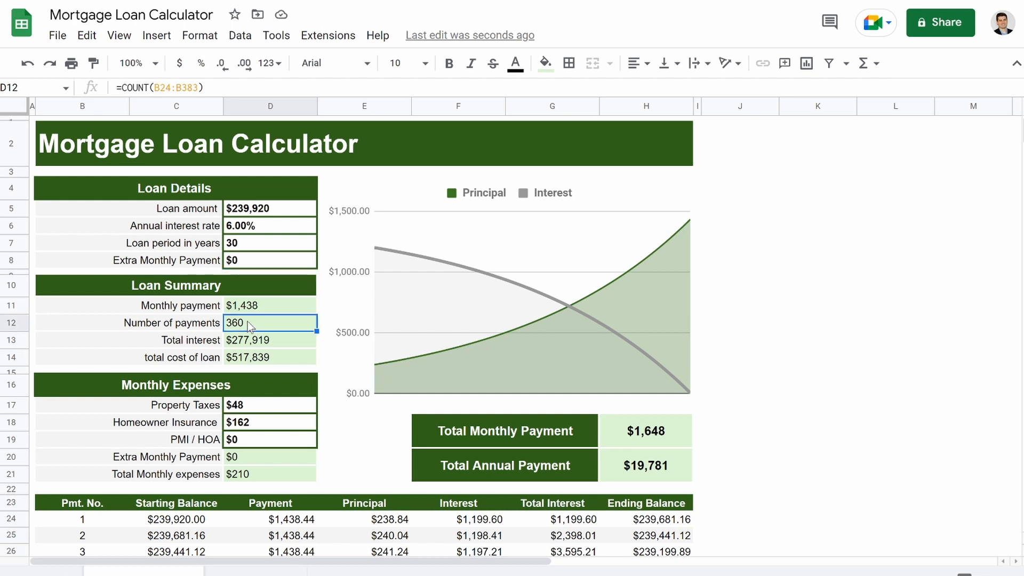
Step: Set the mortgage loan amount to $400,000
{"action": "left_click", "coordinate": [259, 213]}
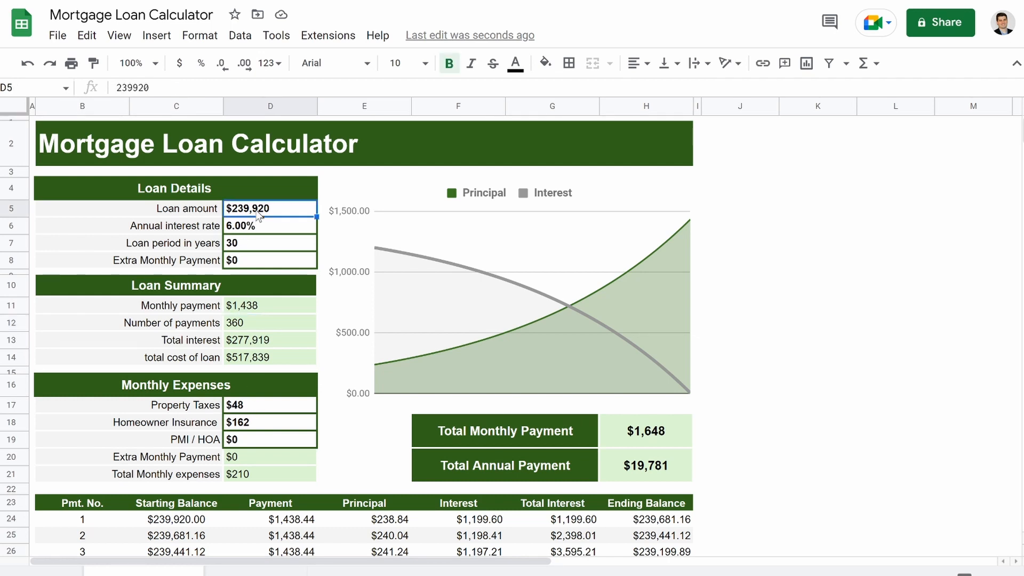
{"action": "type", "text": "400000"}
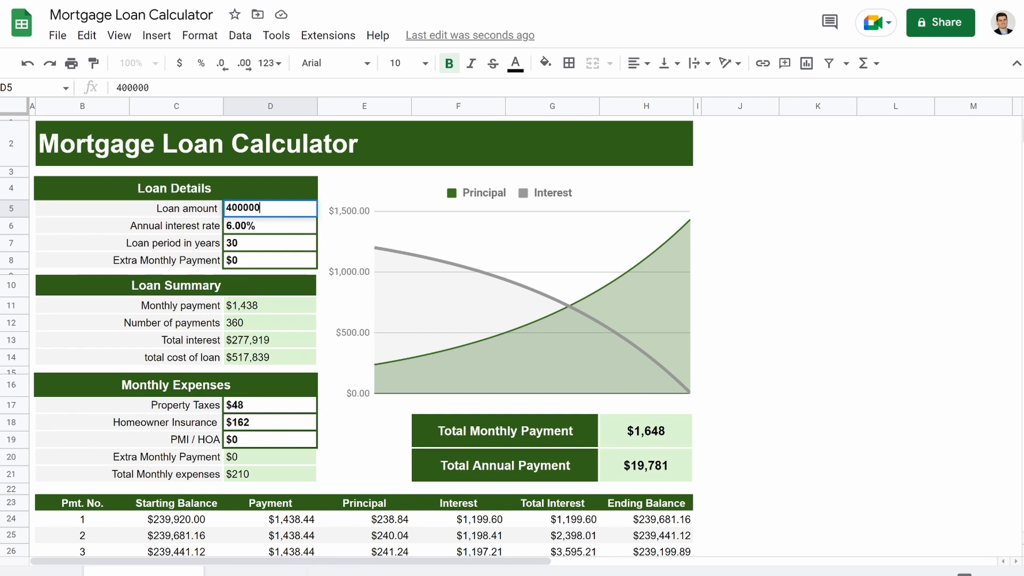
{"action": "key", "text": "Return"}
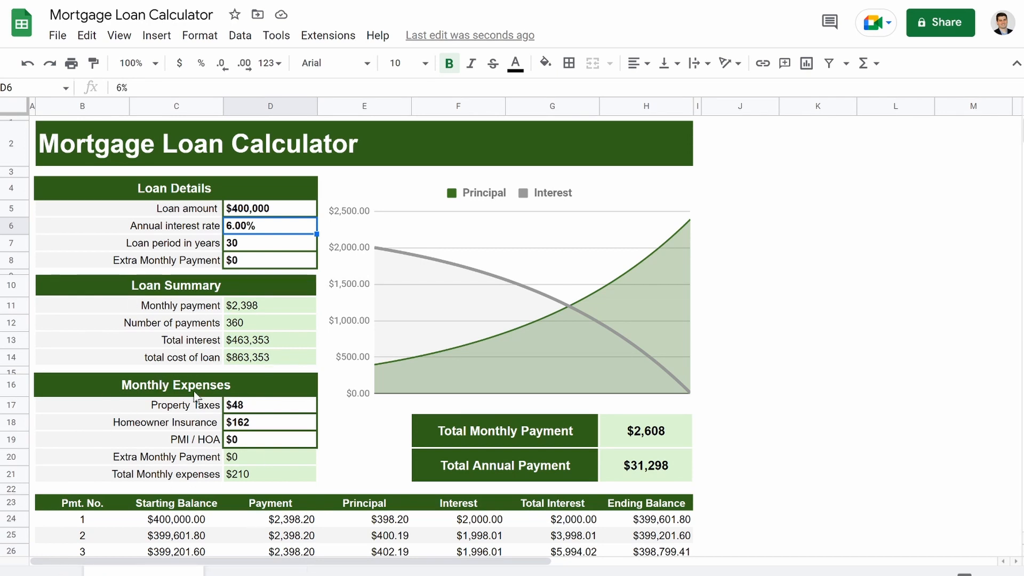
Step: Open the Simple Loan Calculator sheet and set its loan amount to $20,000
{"action": "left_click", "coordinate": [213, 569]}
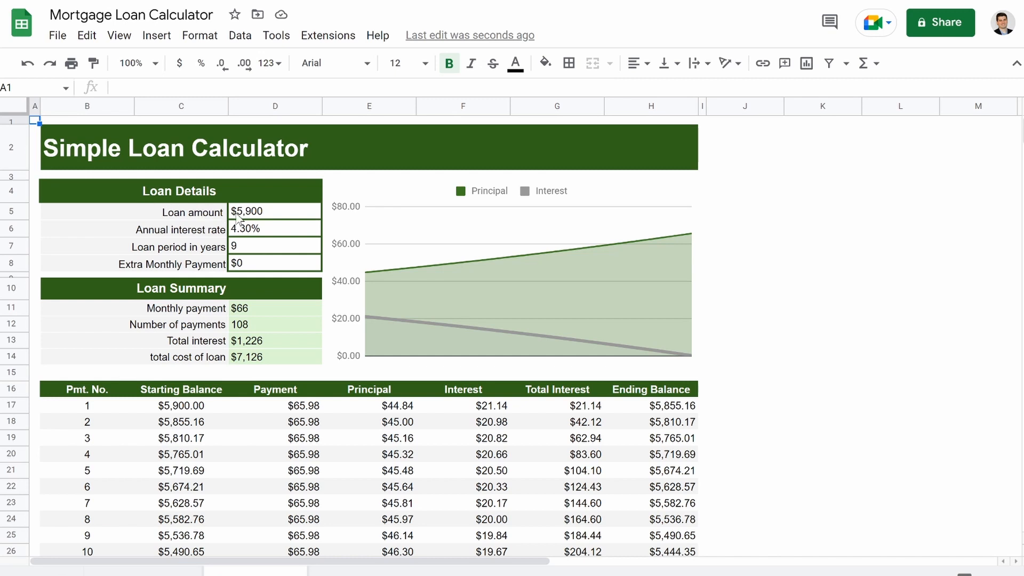
{"action": "left_click", "coordinate": [253, 216]}
{"action": "type", "text": "20000"}
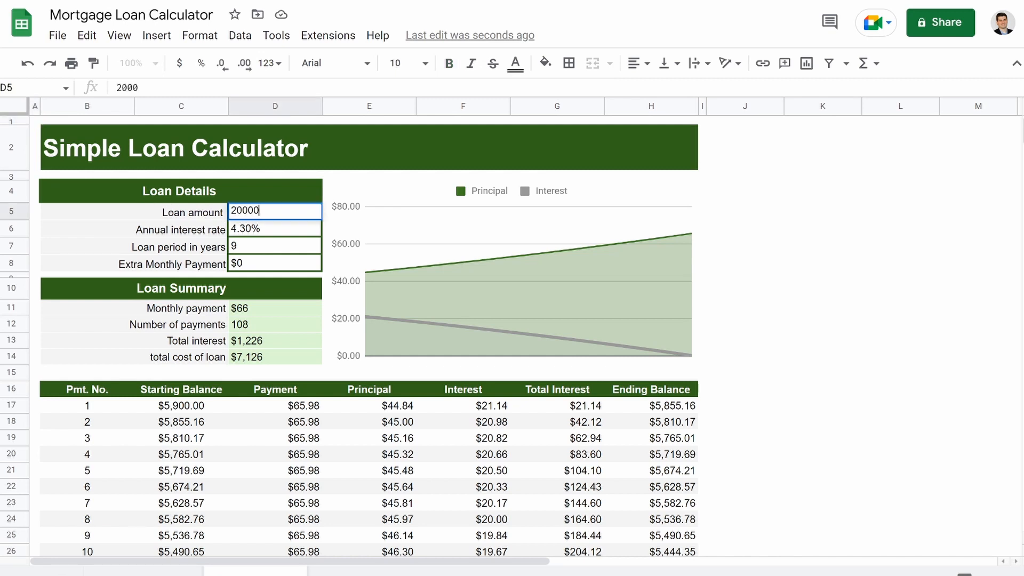
{"action": "key", "text": "Return"}
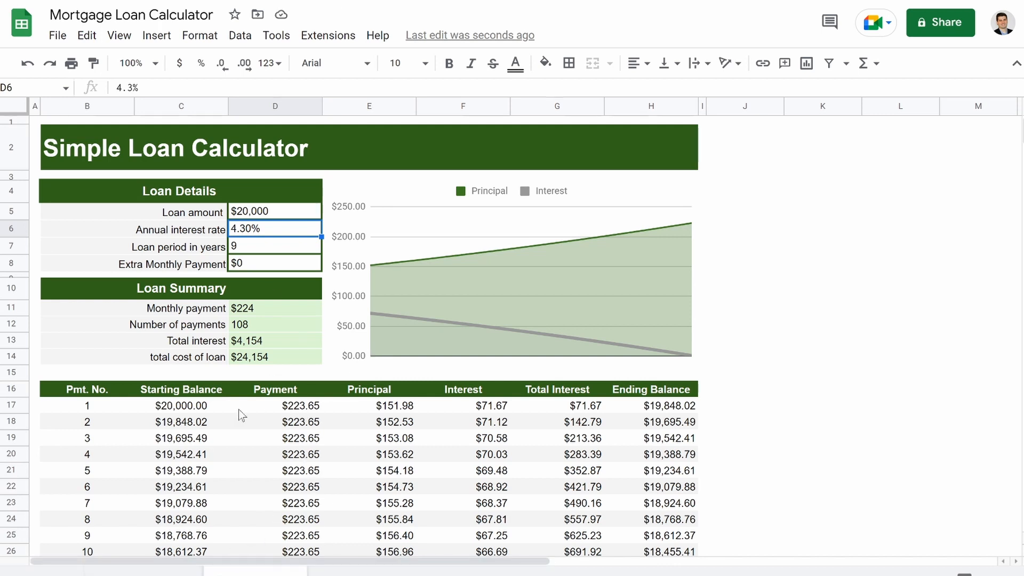
Step: Examine the payment, principal and interest columns of the simple loan's schedule from the first payment to its end
{"action": "left_click", "coordinate": [311, 405]}
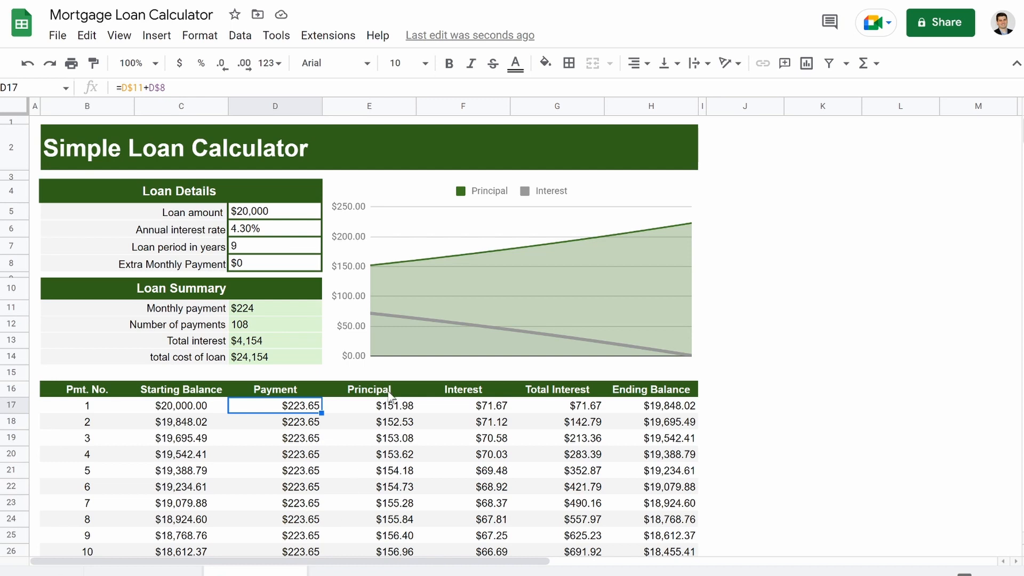
{"action": "left_click", "coordinate": [389, 411]}
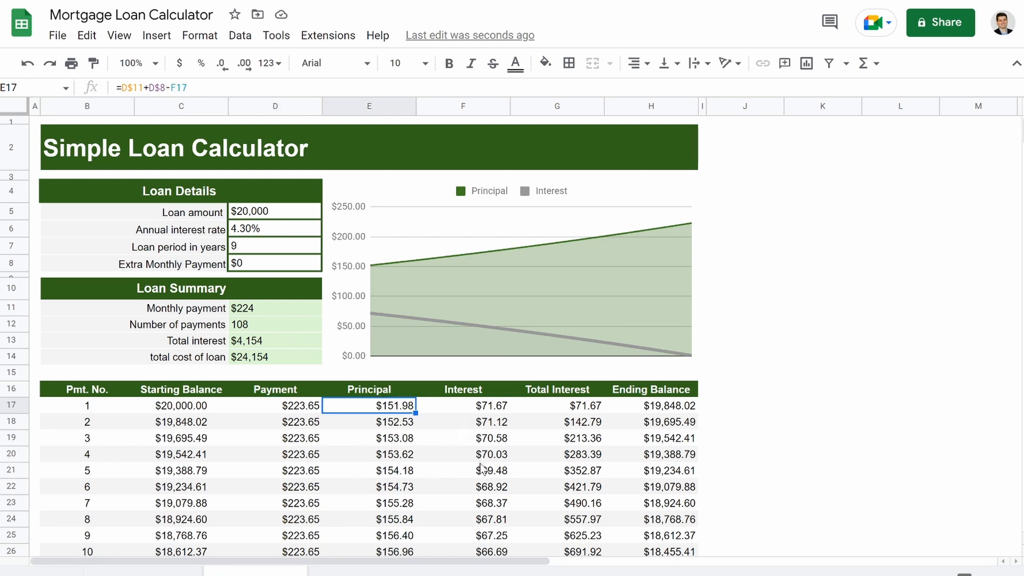
{"action": "scroll", "coordinate": [482, 527], "scroll_direction": "down", "scroll_amount": 20}
{"action": "scroll", "coordinate": [481, 527], "scroll_direction": "up", "scroll_amount": 20}
{"action": "left_click", "coordinate": [481, 527]}
{"action": "scroll", "coordinate": [481, 527], "scroll_direction": "down", "scroll_amount": 3}
{"action": "scroll", "coordinate": [377, 412], "scroll_direction": "up", "scroll_amount": 20}
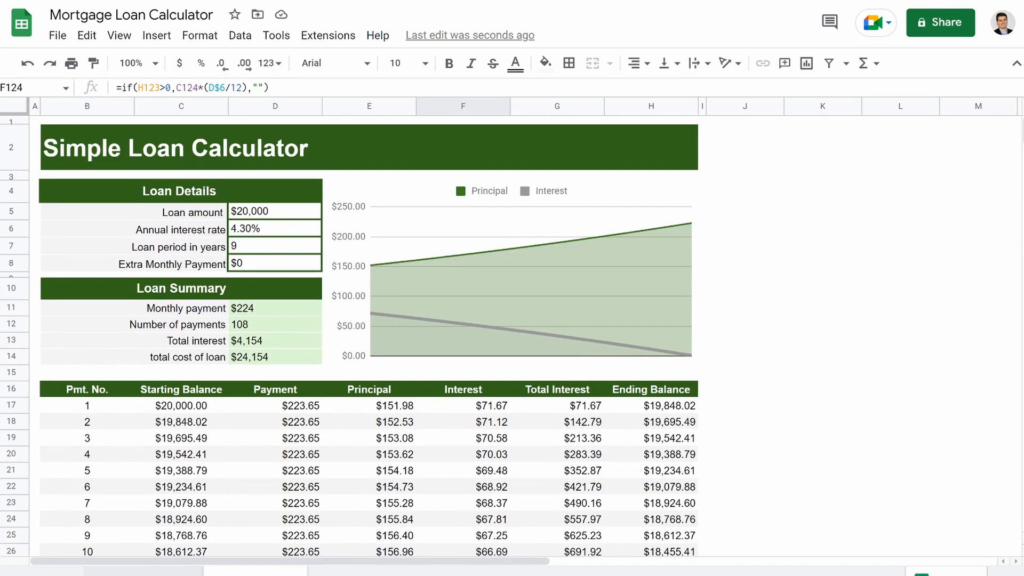
Step: Leave the Simple Loan Calculator sheet and narrow column A of the blank sheet to a thin margin
{"action": "left_click", "coordinate": [144, 571]}
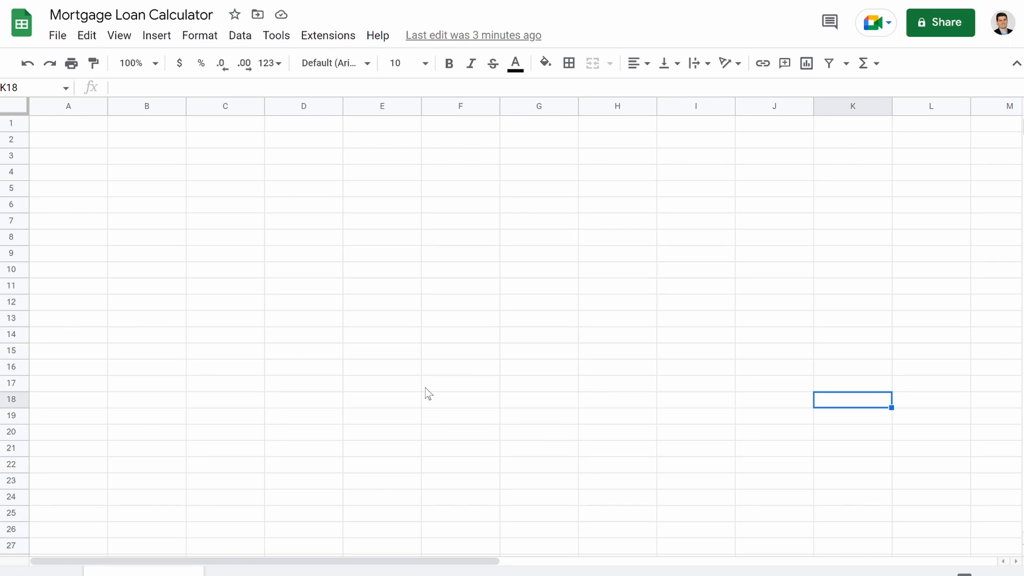
{"action": "left_click_drag", "start_coordinate": [107, 106], "coordinate": [41, 125]}
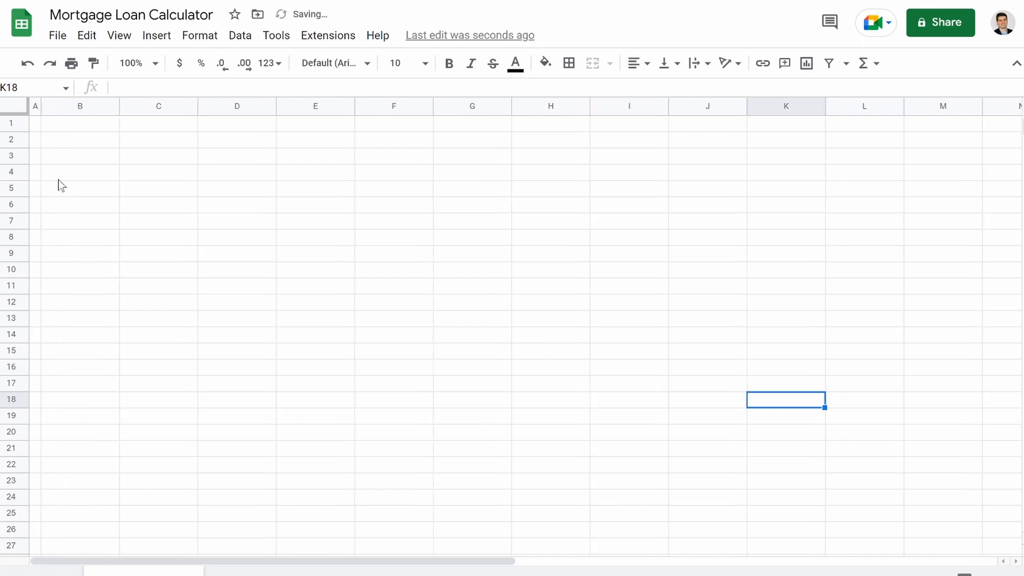
Step: Merge cells B2:H2 and shrink rows 1 and 3 to thin spacer rows around the merged cell
{"action": "left_click_drag", "start_coordinate": [82, 142], "coordinate": [533, 139]}
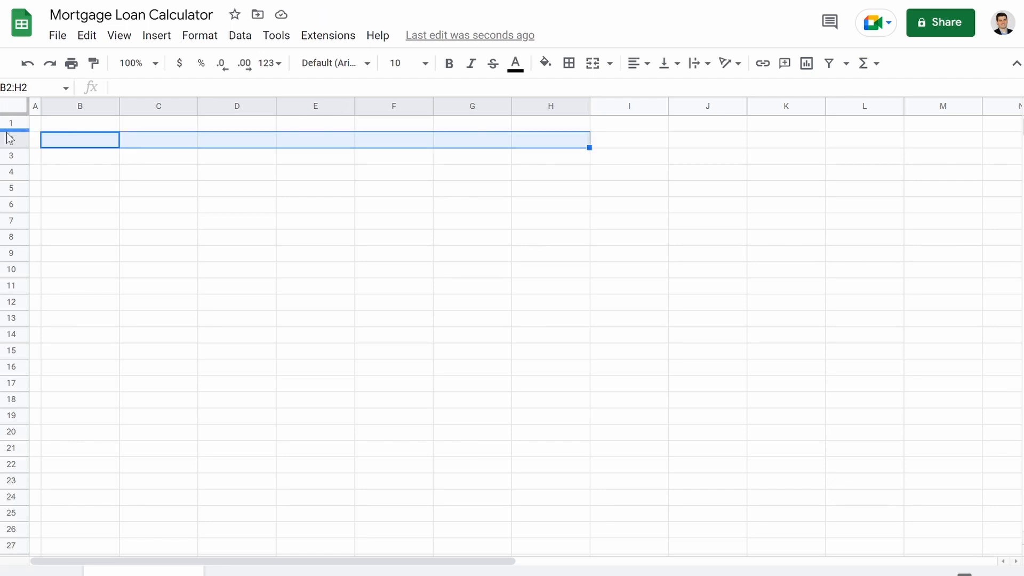
{"action": "left_click", "coordinate": [593, 65]}
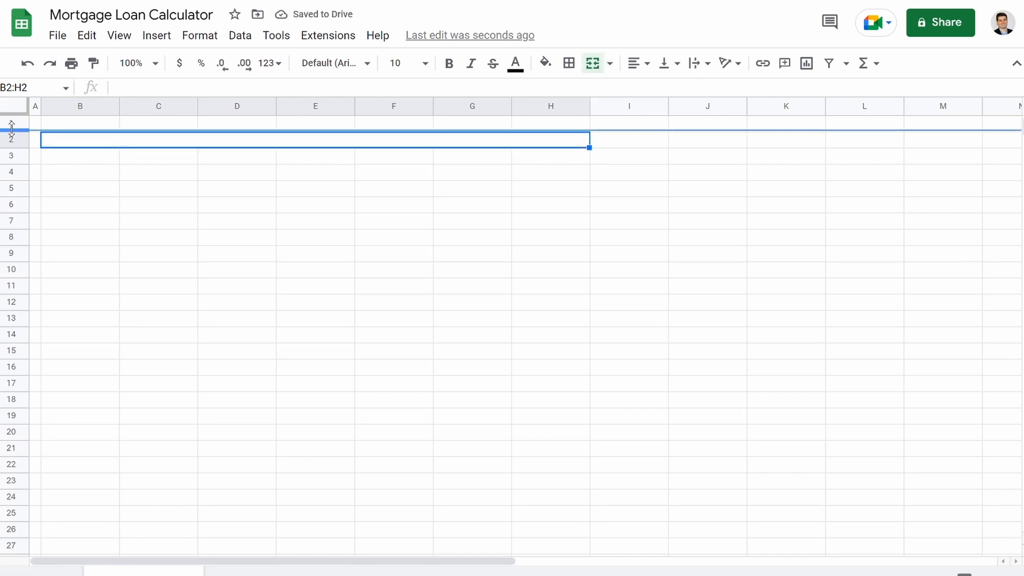
{"action": "left_click_drag", "start_coordinate": [11, 128], "coordinate": [11, 121]}
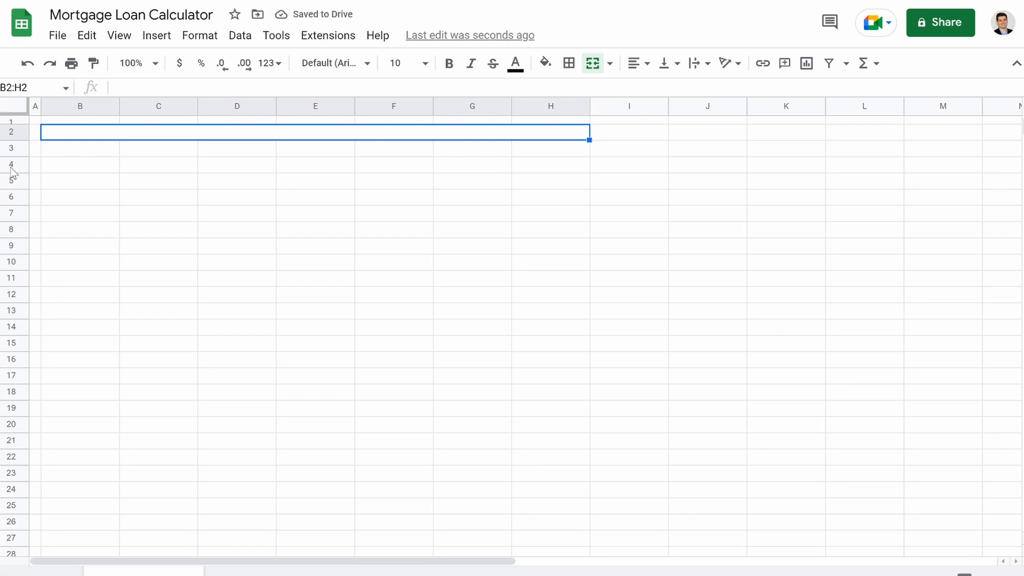
{"action": "left_click_drag", "start_coordinate": [11, 157], "coordinate": [12, 146]}
Step: Merge cells B4:D4 into one section header cell and B10:D10 into another
{"action": "left_click", "coordinate": [84, 155]}
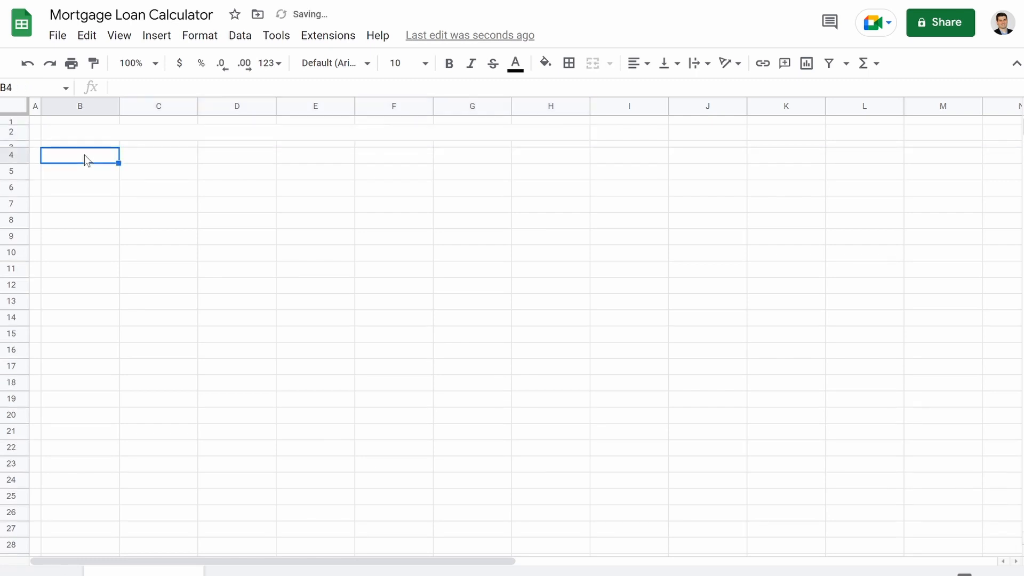
{"action": "left_click_drag", "start_coordinate": [84, 155], "coordinate": [208, 153]}
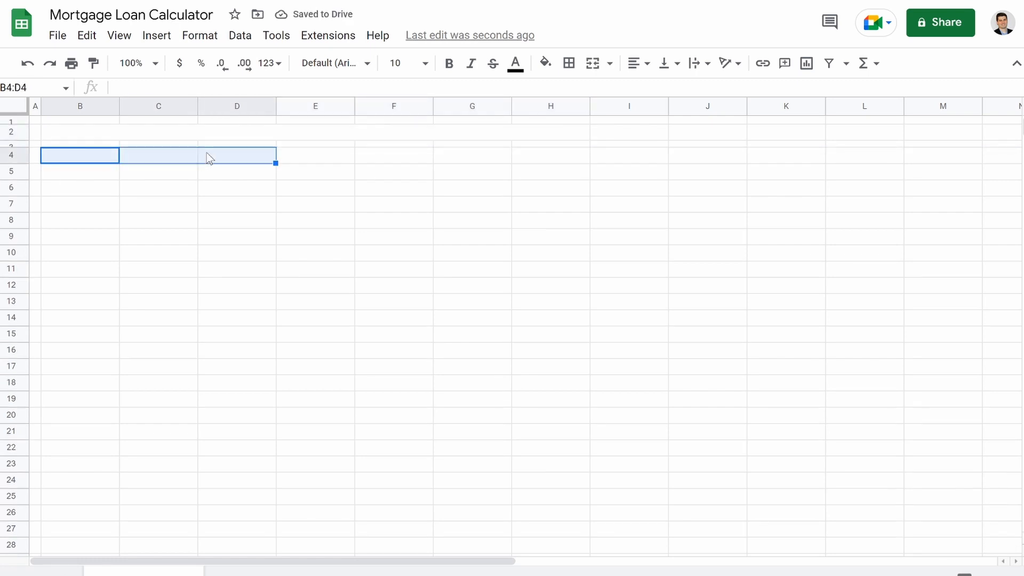
{"action": "left_click", "coordinate": [594, 67]}
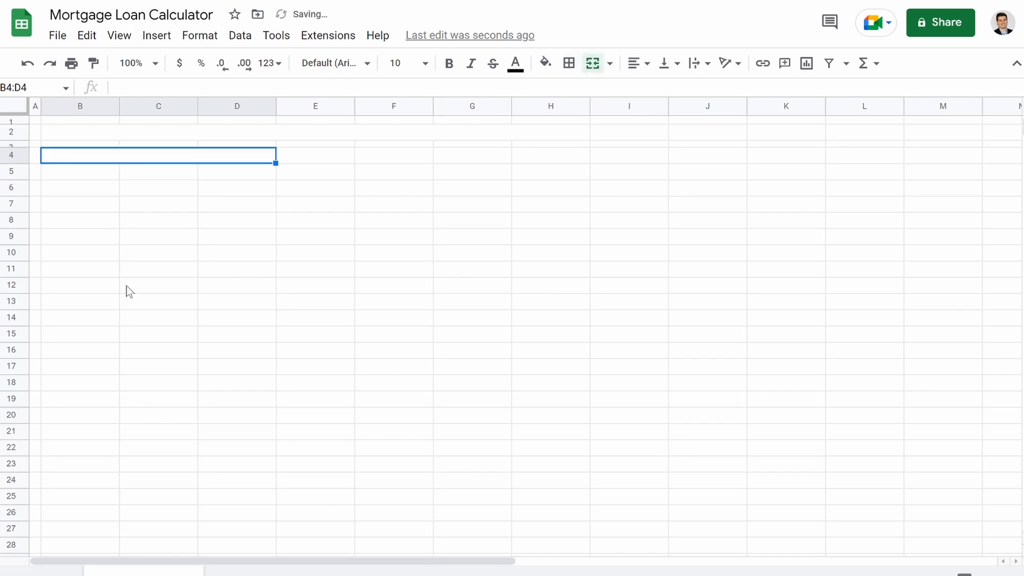
{"action": "left_click_drag", "start_coordinate": [75, 253], "coordinate": [216, 251]}
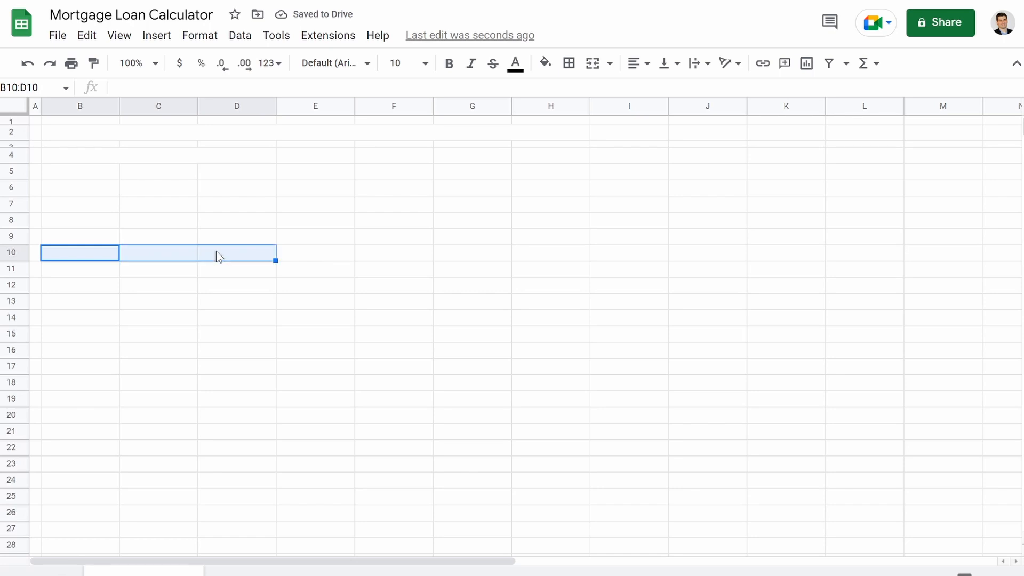
{"action": "left_click", "coordinate": [593, 65]}
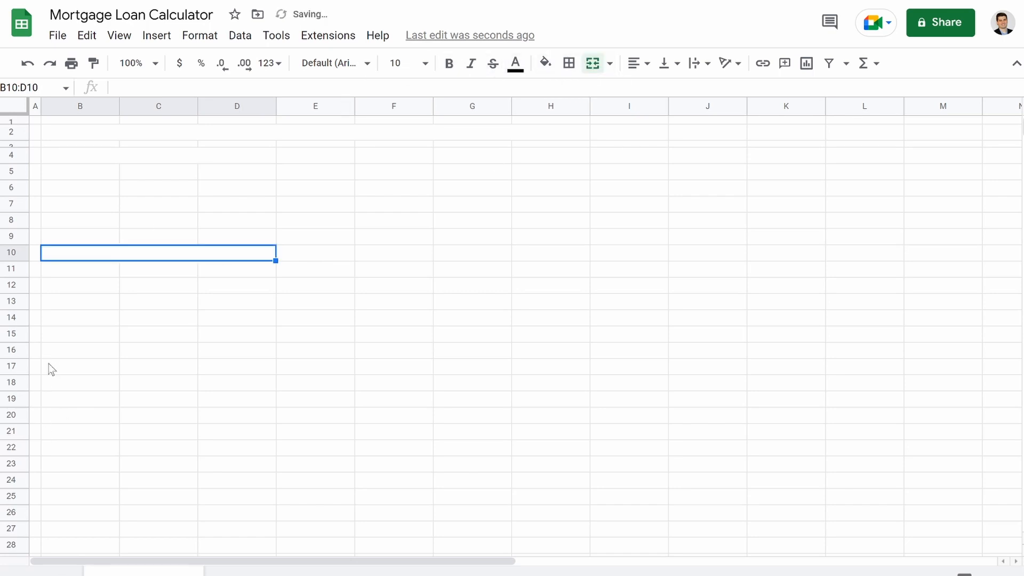
Step: Merge cells B16:D16 into a third section header cell
{"action": "left_click_drag", "start_coordinate": [71, 353], "coordinate": [219, 353]}
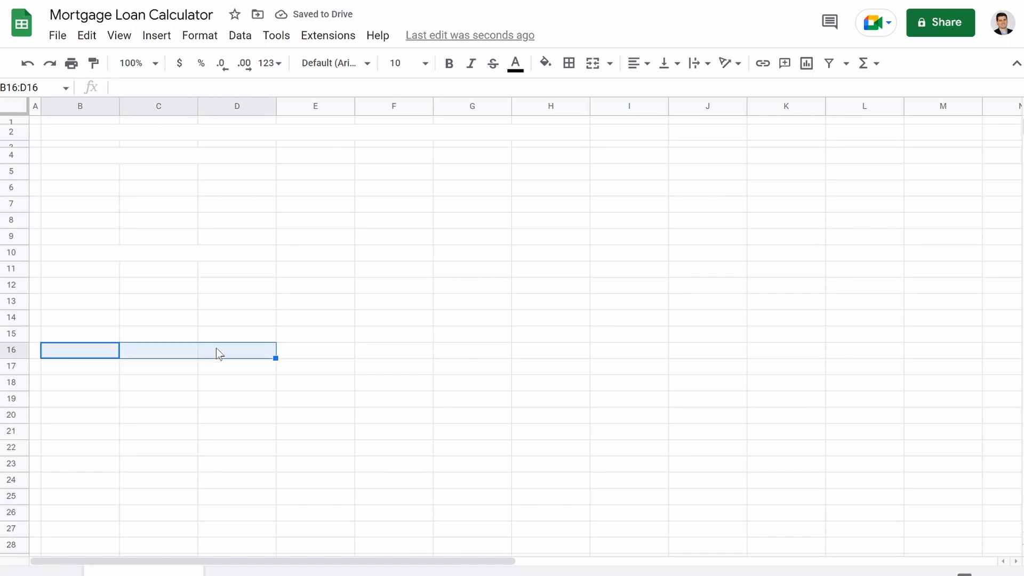
{"action": "left_click", "coordinate": [592, 65]}
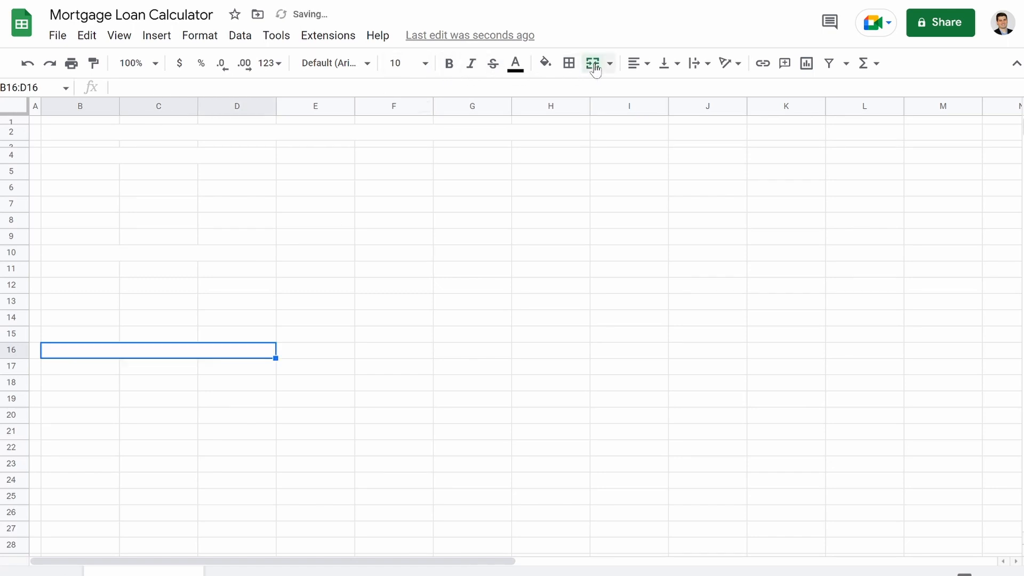
Step: Copy the document title "Mortgage Loan Calculator" into the merged cell B2:H2
{"action": "left_click", "coordinate": [111, 137]}
{"action": "key", "text": "shift+Right"}
{"action": "key", "text": "shift+Right"}
{"action": "key", "text": "shift+Right"}
{"action": "key", "text": "shift+Right"}
{"action": "key", "text": "shift+Right"}
{"action": "key", "text": "shift+Right"}
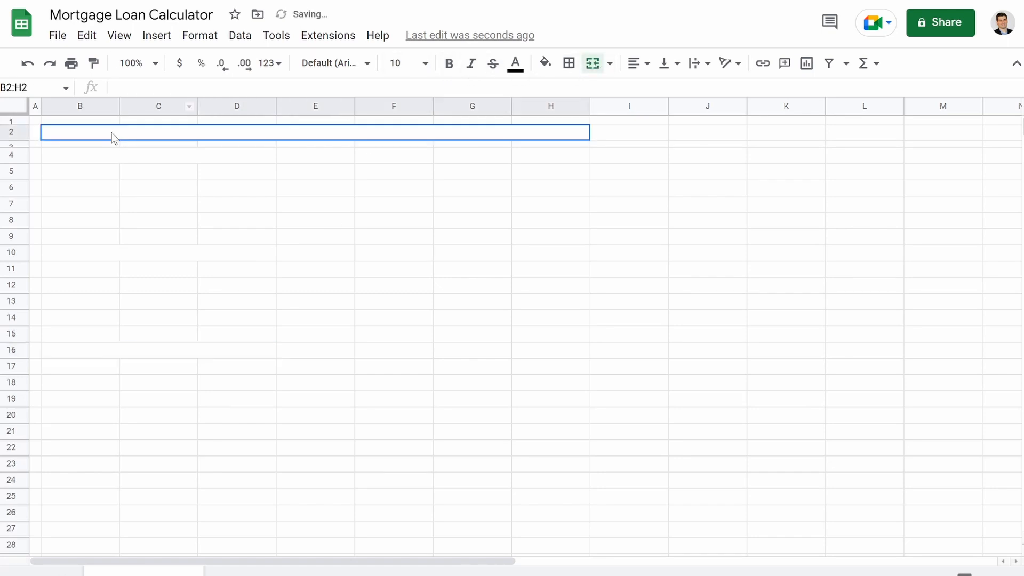
{"action": "left_click", "coordinate": [107, 15]}
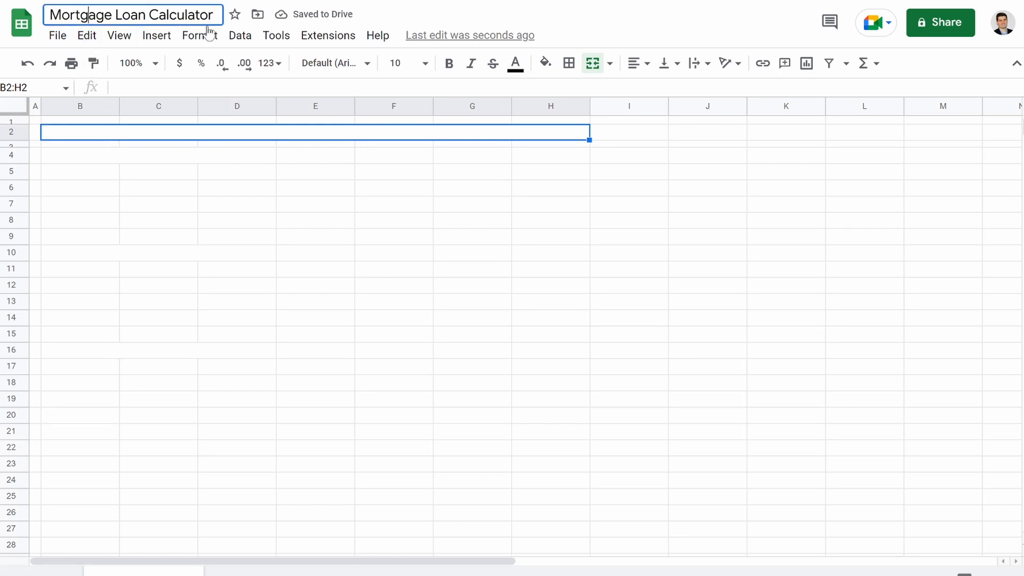
{"action": "key", "text": "ctrl+a"}
{"action": "key", "text": "ctrl+c"}
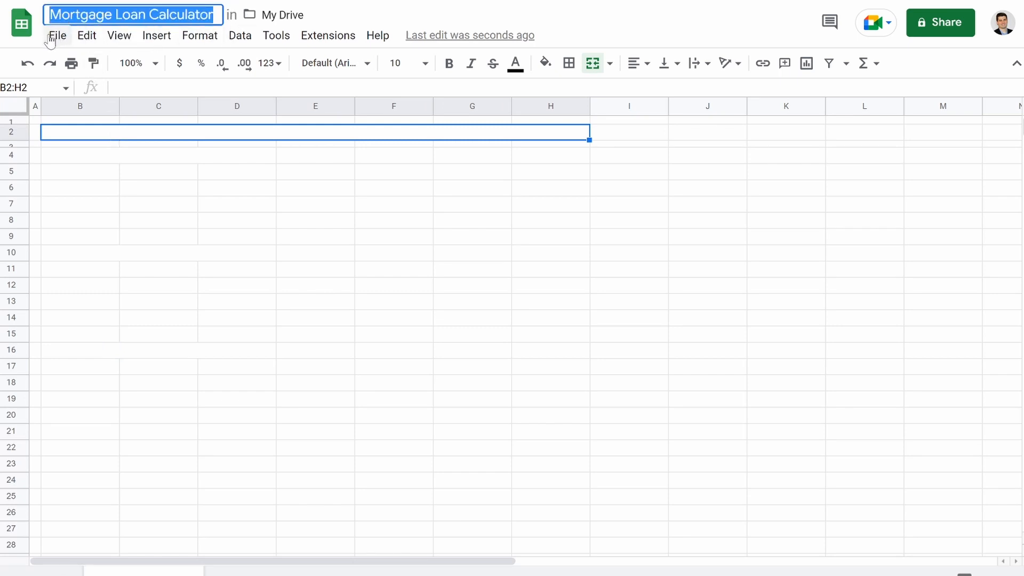
{"action": "left_click", "coordinate": [123, 127]}
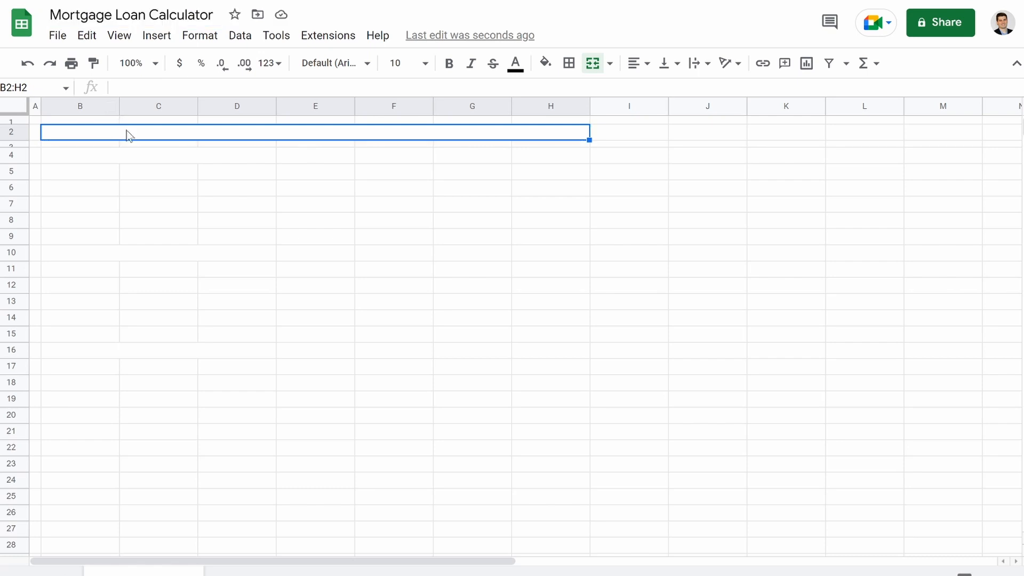
{"action": "key", "text": "ctrl+v"}
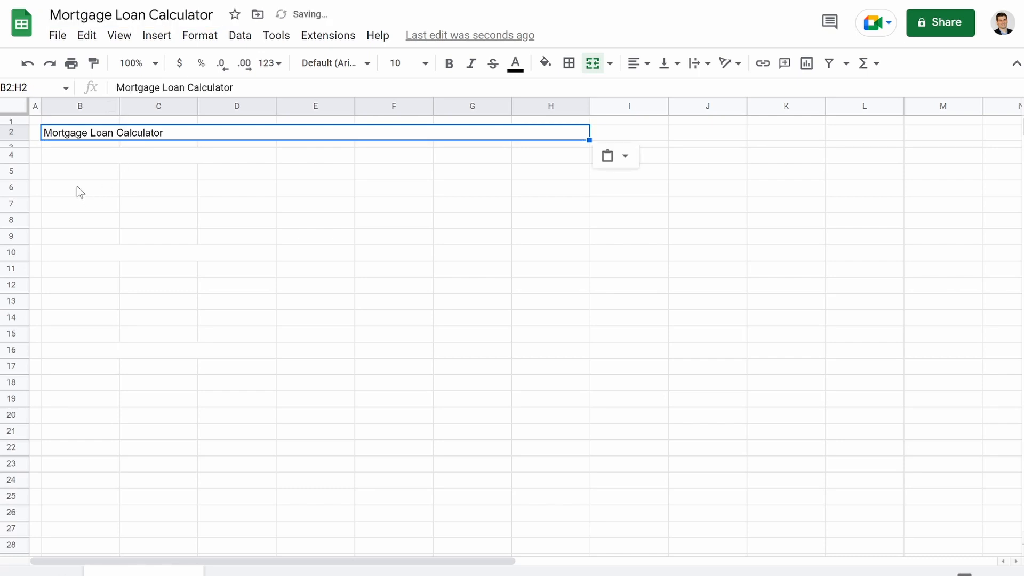
Step: Enter the section headers "Loan Details" in B4, "Loan Summary" in B10 and "Monthly Expenses" in B16
{"action": "left_click", "coordinate": [64, 155]}
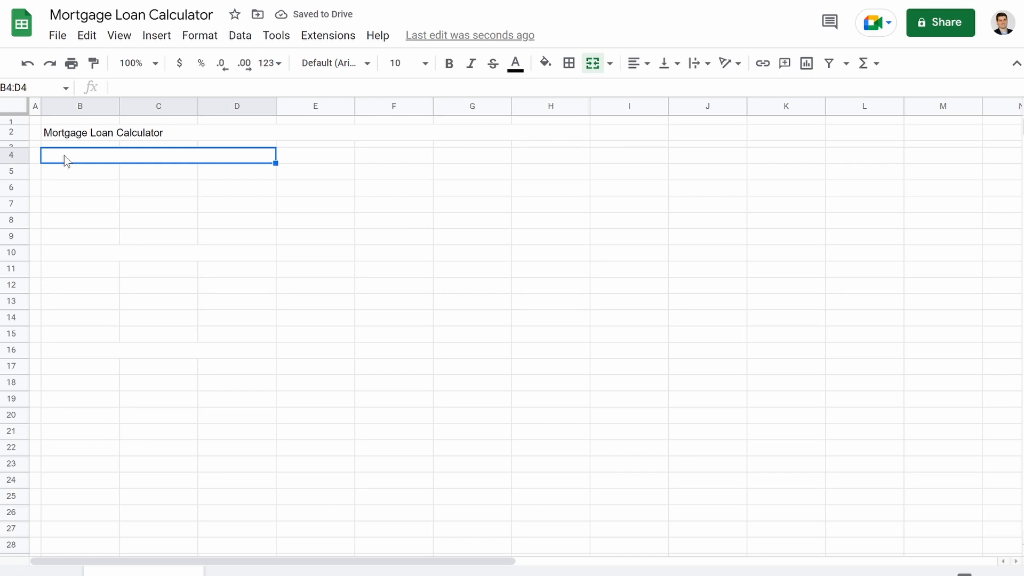
{"action": "type", "text": "Loan Details"}
{"action": "left_click", "coordinate": [70, 253]}
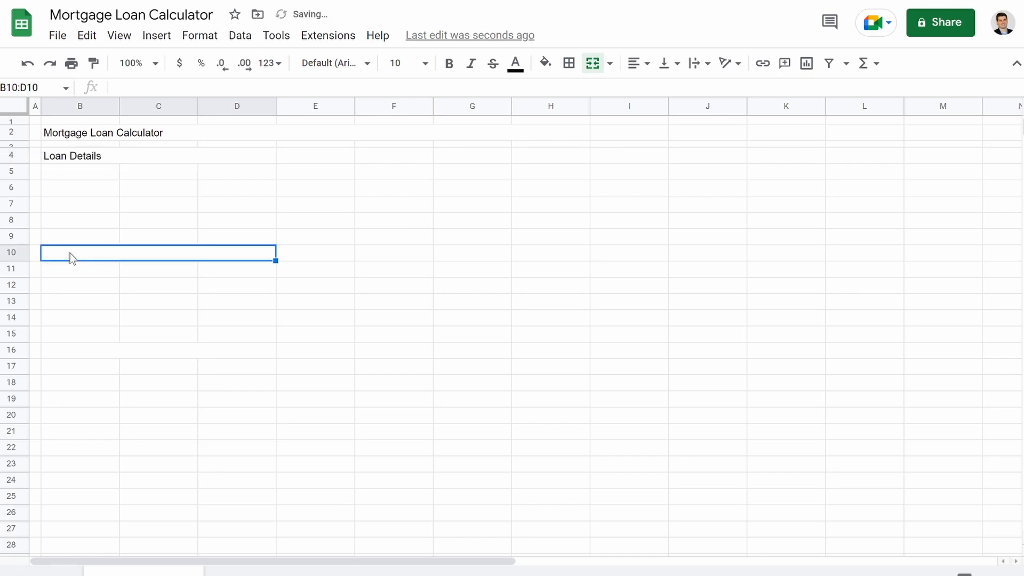
{"action": "type", "text": "Loan Su"}
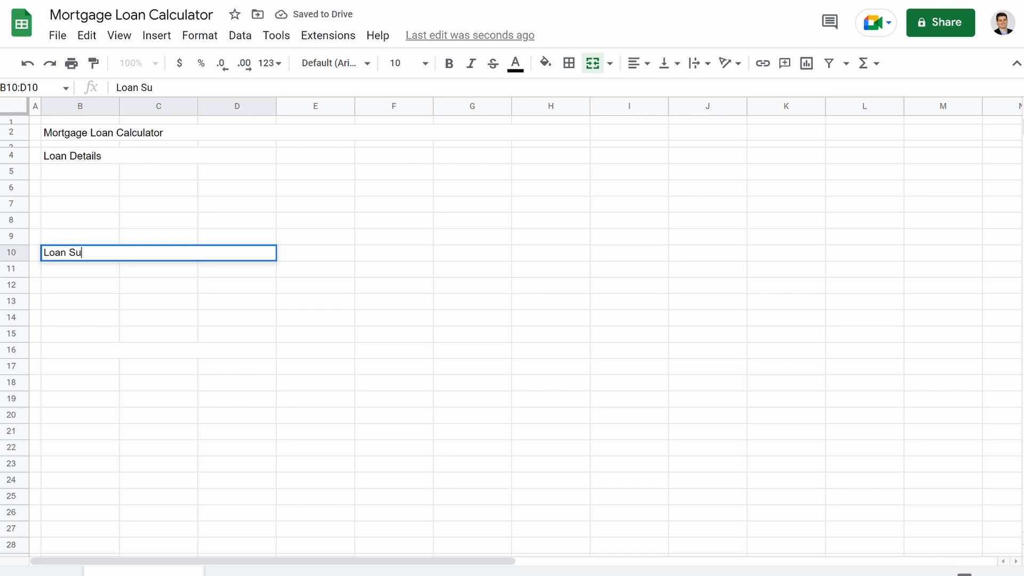
{"action": "type", "text": "mmary"}
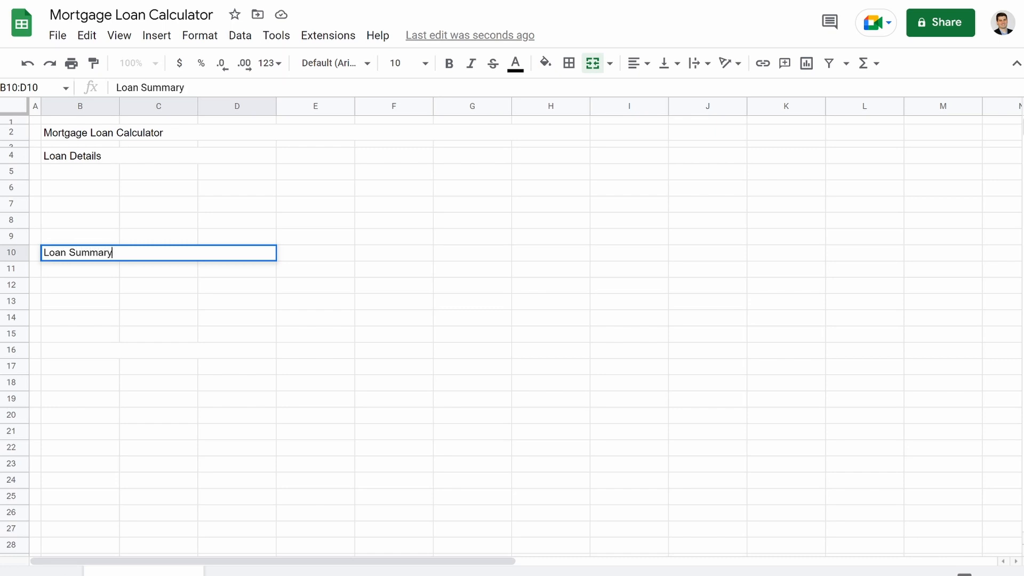
{"action": "left_click", "coordinate": [83, 353]}
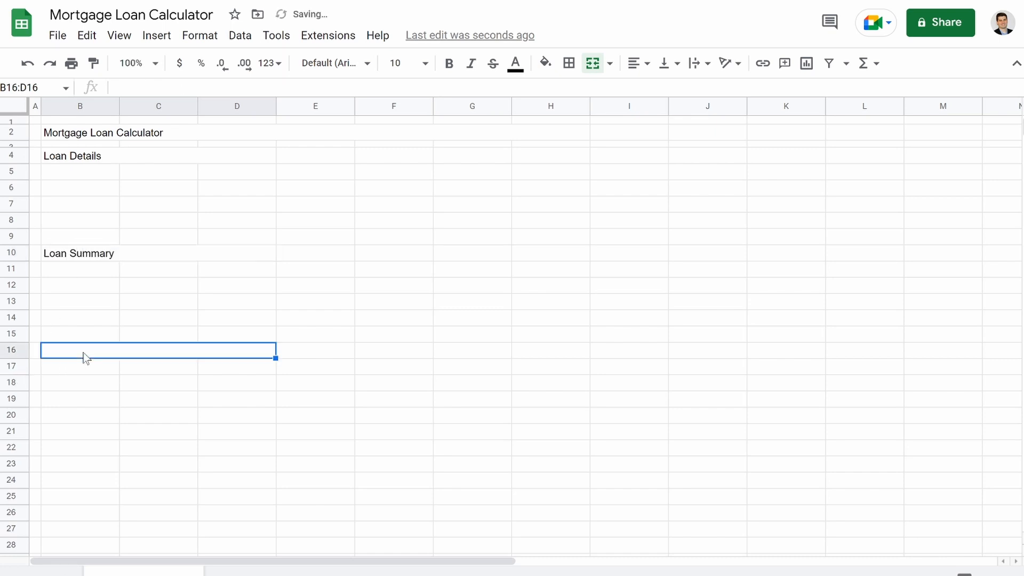
{"action": "type", "text": "Monthly Expenses"}
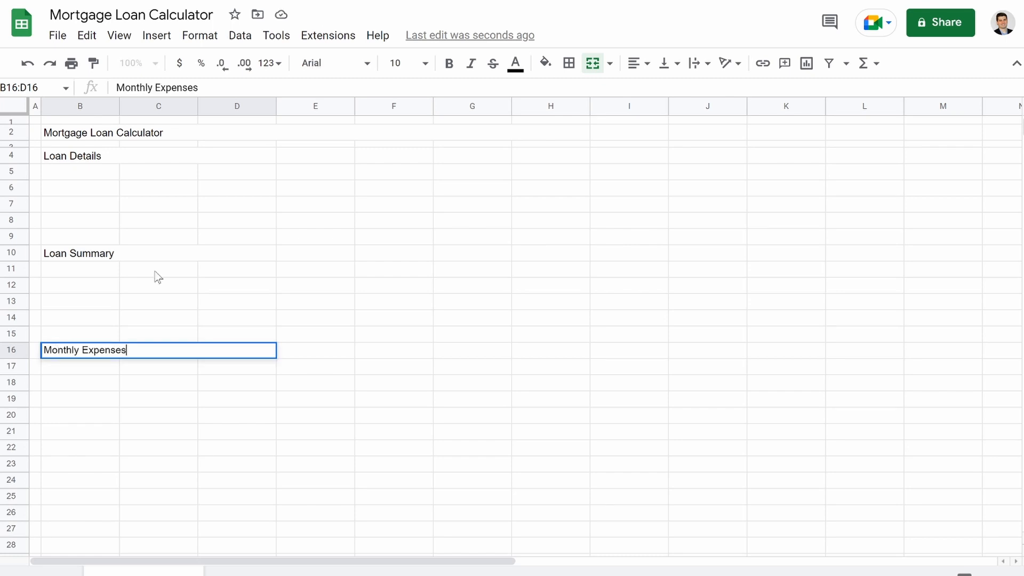
{"action": "left_click", "coordinate": [155, 272]}
Step: Merge columns B and C separately in each of rows 5 to 8, and shrink row 9 to a thin spacer
{"action": "left_click", "coordinate": [93, 177]}
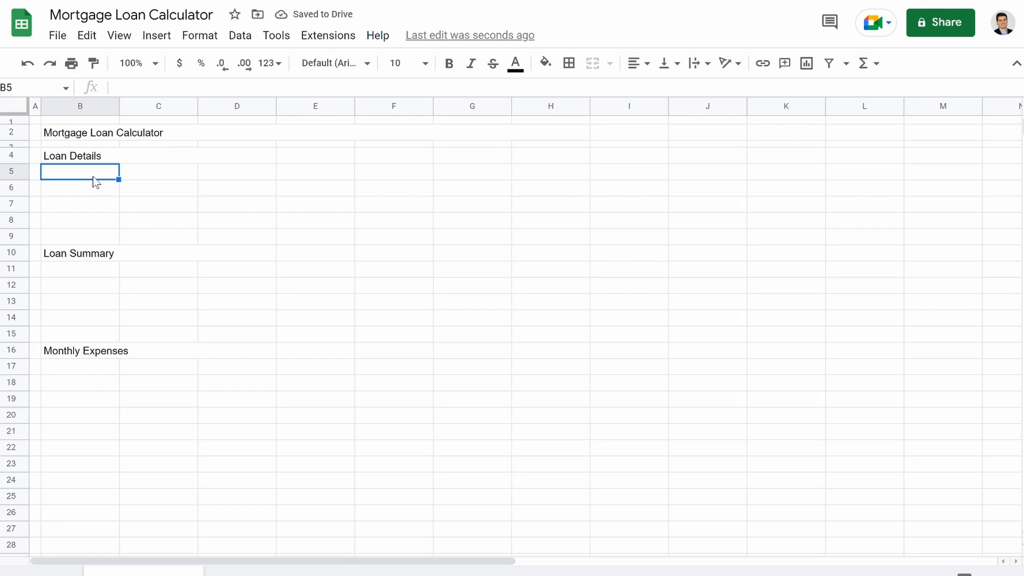
{"action": "left_click_drag", "start_coordinate": [93, 177], "coordinate": [153, 182]}
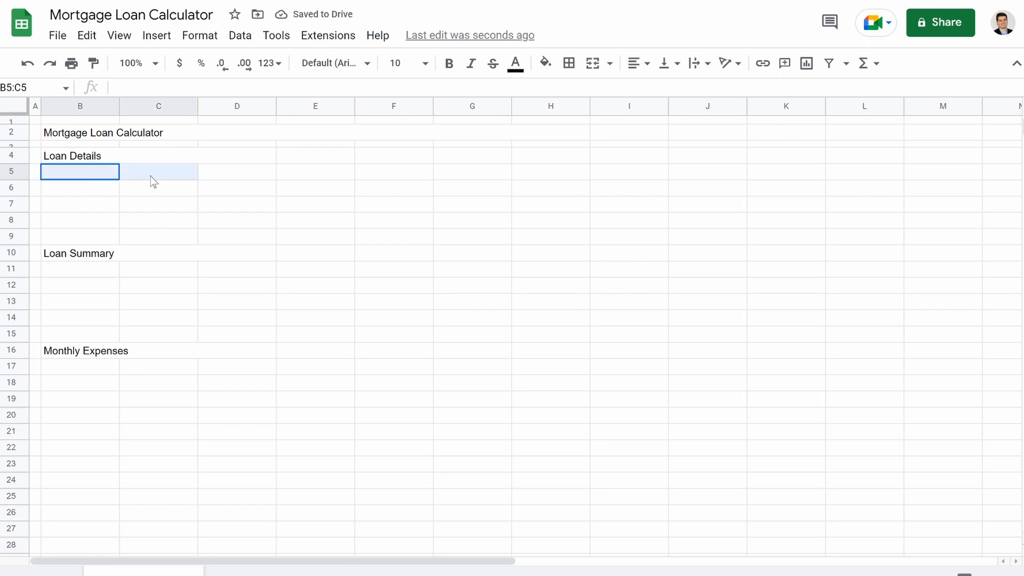
{"action": "left_click", "coordinate": [585, 71]}
{"action": "left_click_drag", "start_coordinate": [103, 192], "coordinate": [143, 192]}
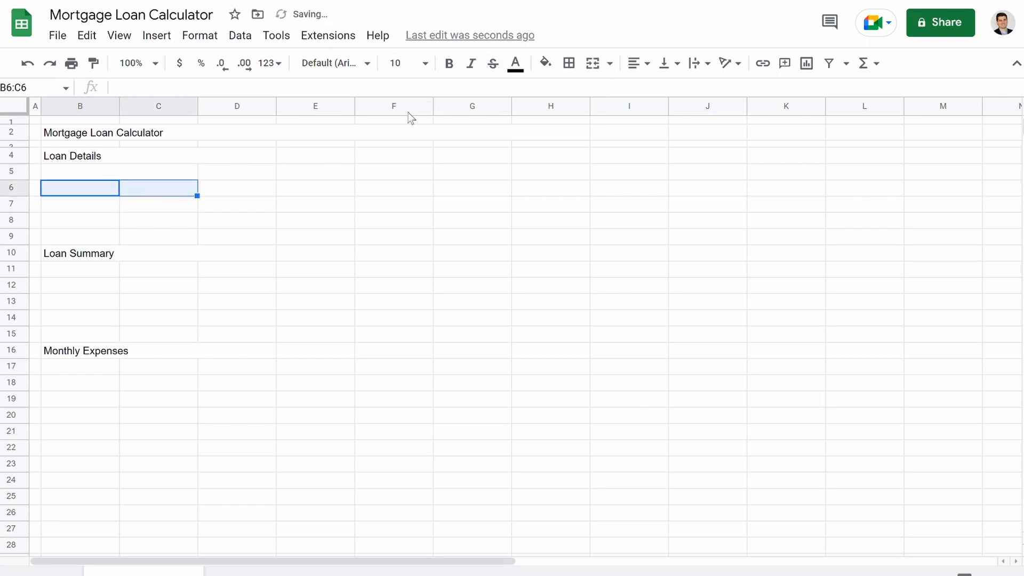
{"action": "left_click", "coordinate": [593, 63]}
{"action": "left_click_drag", "start_coordinate": [98, 207], "coordinate": [160, 221]}
{"action": "left_click", "coordinate": [591, 72]}
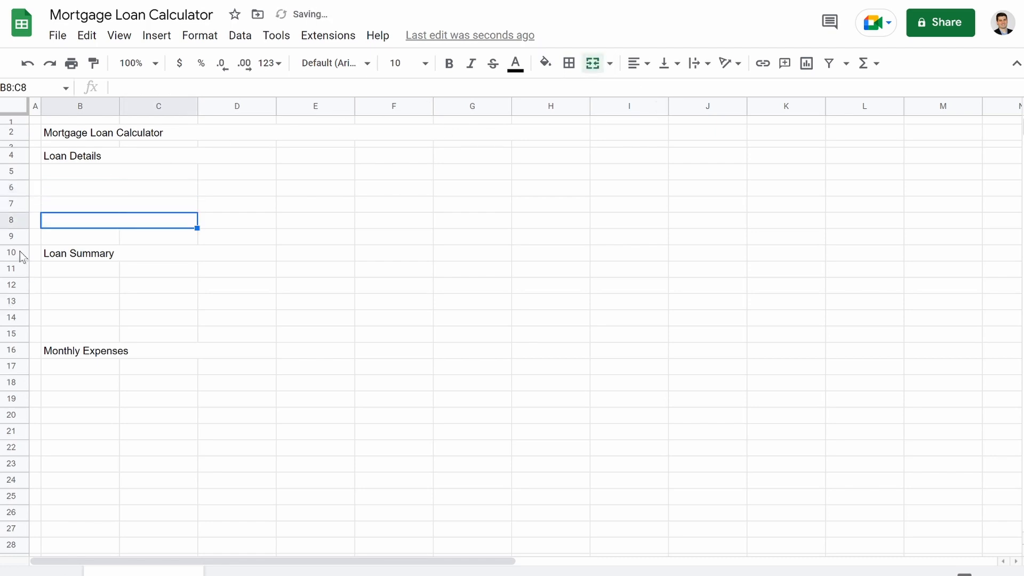
{"action": "left_click_drag", "start_coordinate": [14, 243], "coordinate": [11, 235]}
Step: Merge columns B and C separately in each of rows 11 to 14 under Loan Summary
{"action": "left_click_drag", "start_coordinate": [87, 262], "coordinate": [140, 264]}
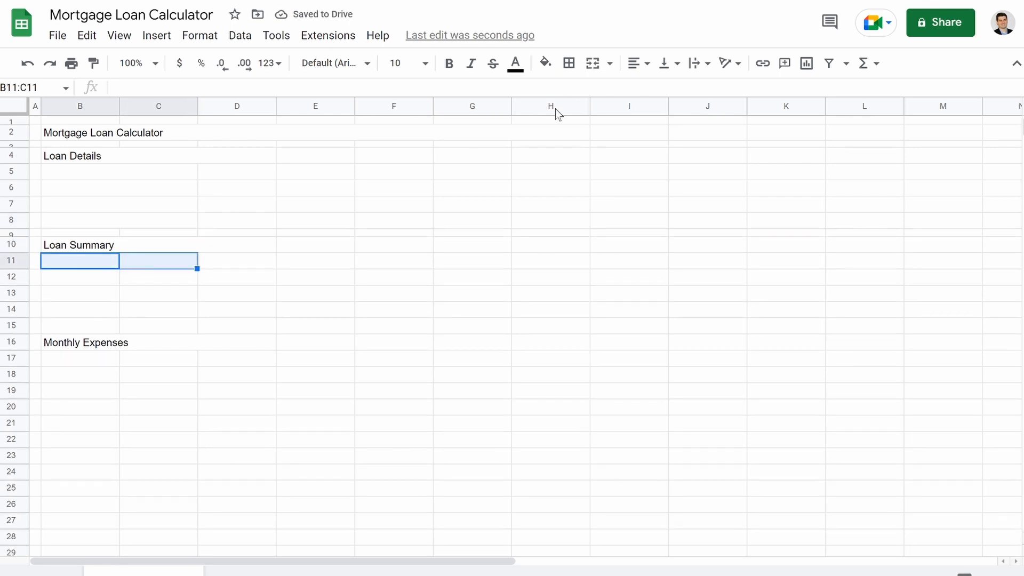
{"action": "left_click", "coordinate": [593, 63]}
{"action": "left_click_drag", "start_coordinate": [100, 280], "coordinate": [135, 291]}
{"action": "left_click", "coordinate": [592, 63]}
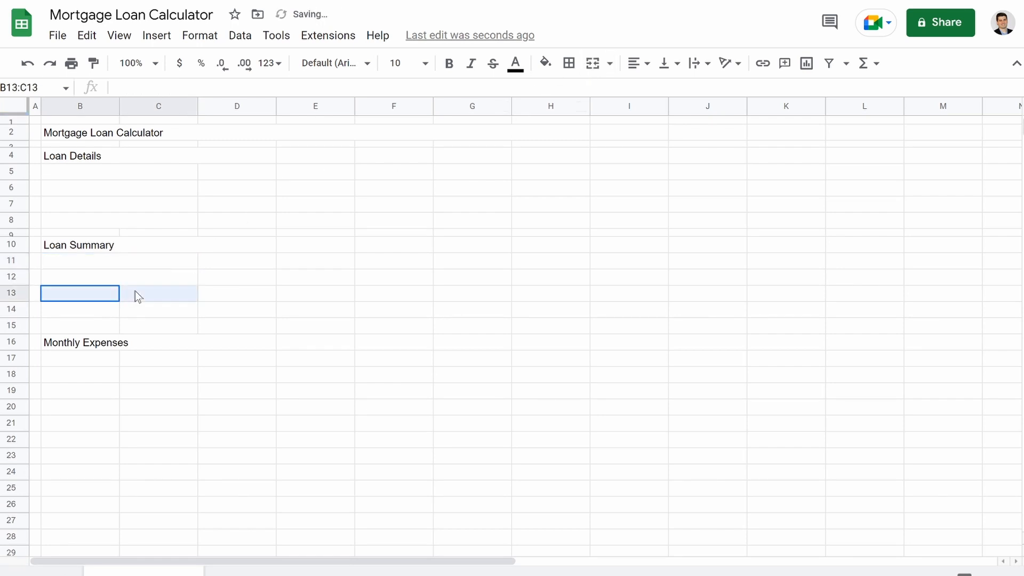
{"action": "left_click", "coordinate": [592, 63]}
{"action": "left_click_drag", "start_coordinate": [98, 309], "coordinate": [150, 300]}
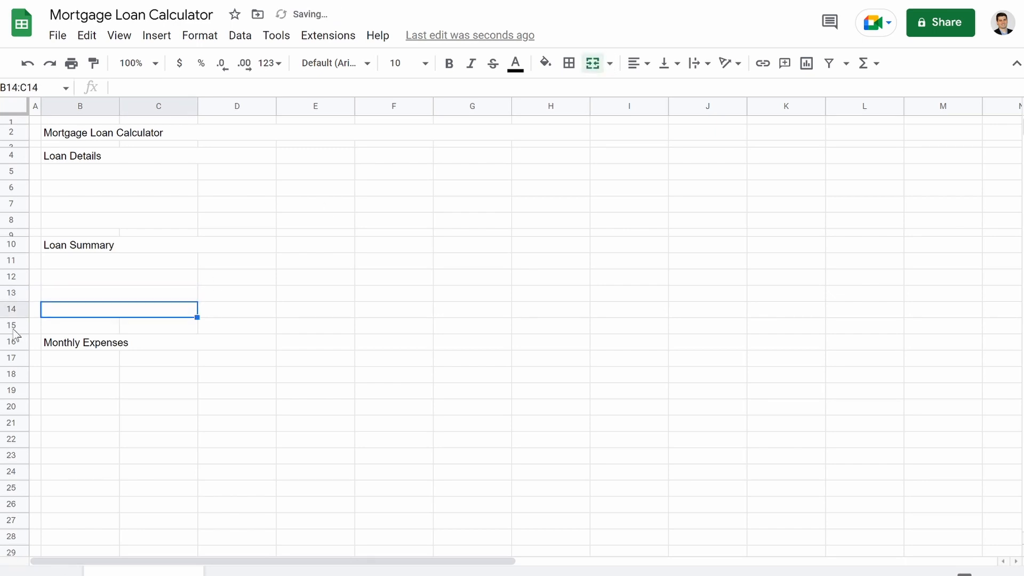
Step: Shrink row 15 to a thin spacer, and merge columns B and C separately in each of rows 17 to 21
{"action": "left_click_drag", "start_coordinate": [13, 333], "coordinate": [12, 325]}
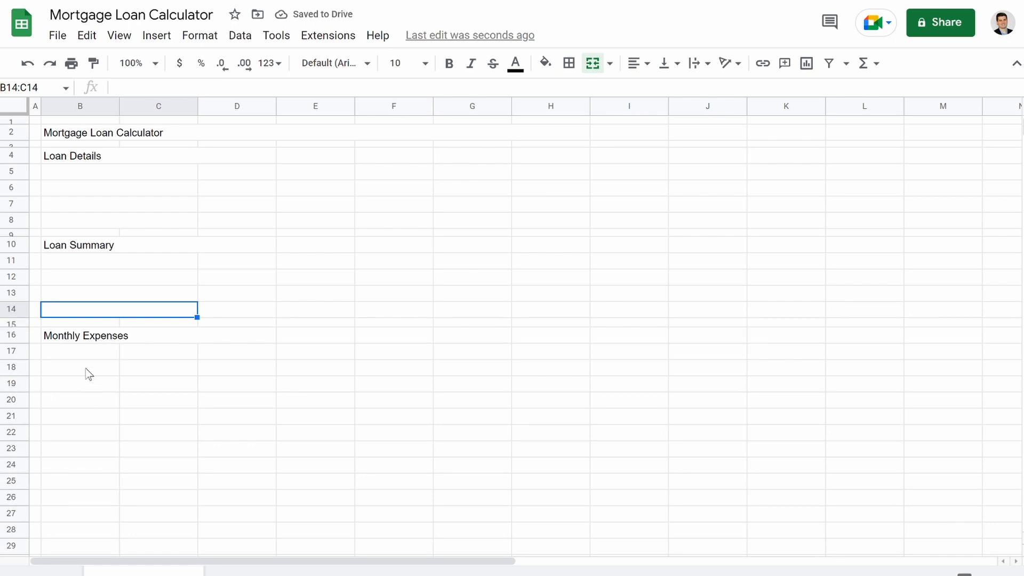
{"action": "left_click_drag", "start_coordinate": [85, 354], "coordinate": [129, 356]}
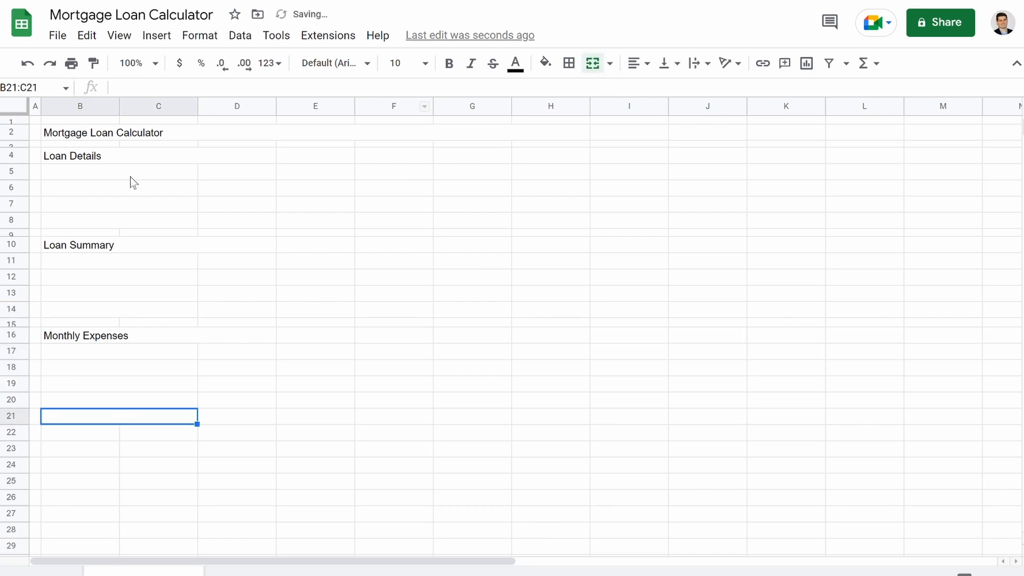
Step: Label the Loan Details rows B5 to B8 "Loan amount", "snnusl interest rate", "Loan period in years" and "Extra monthly payment"
{"action": "left_click", "coordinate": [129, 174]}
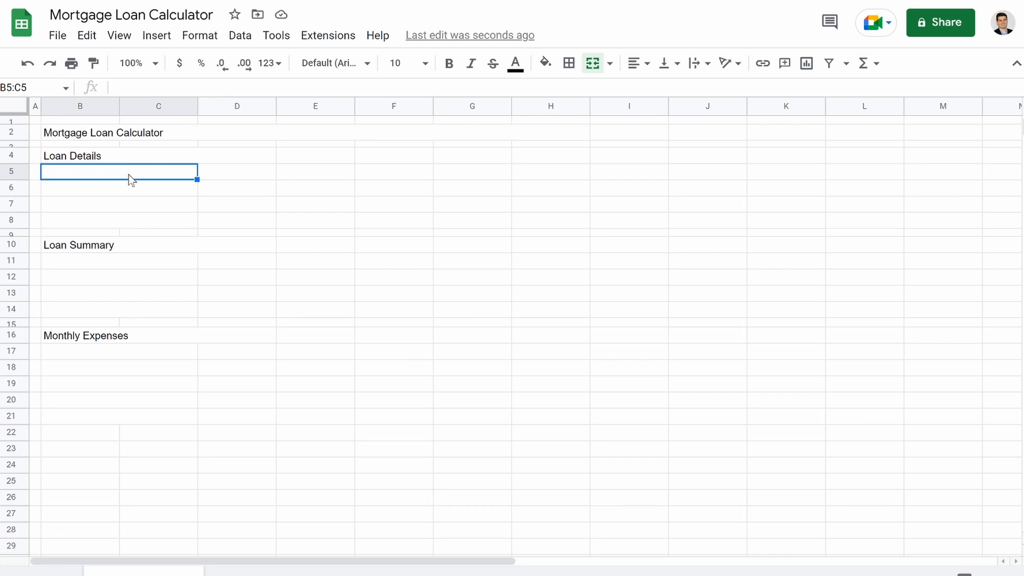
{"action": "type", "text": "Loan "}
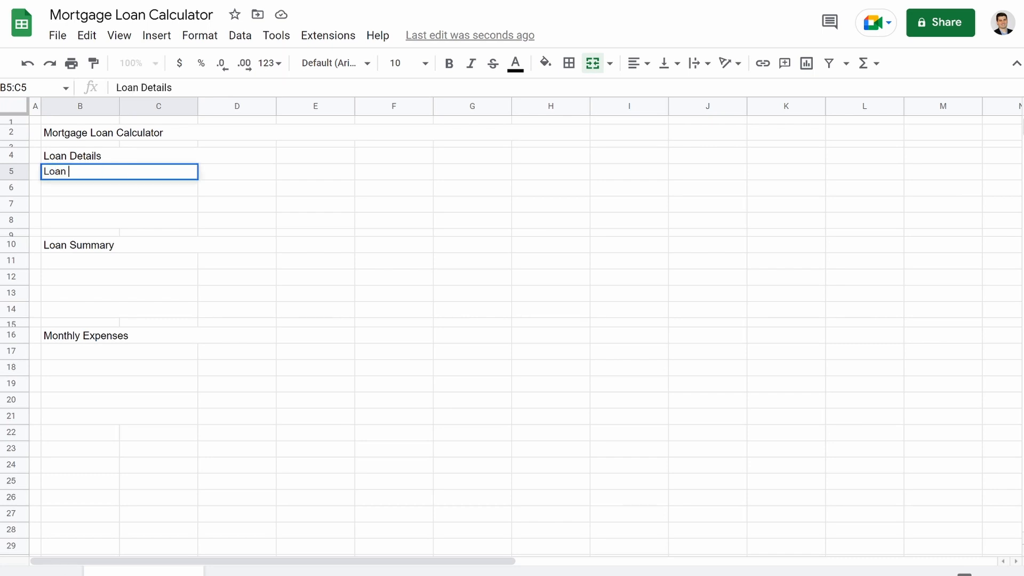
{"action": "type", "text": "amount"}
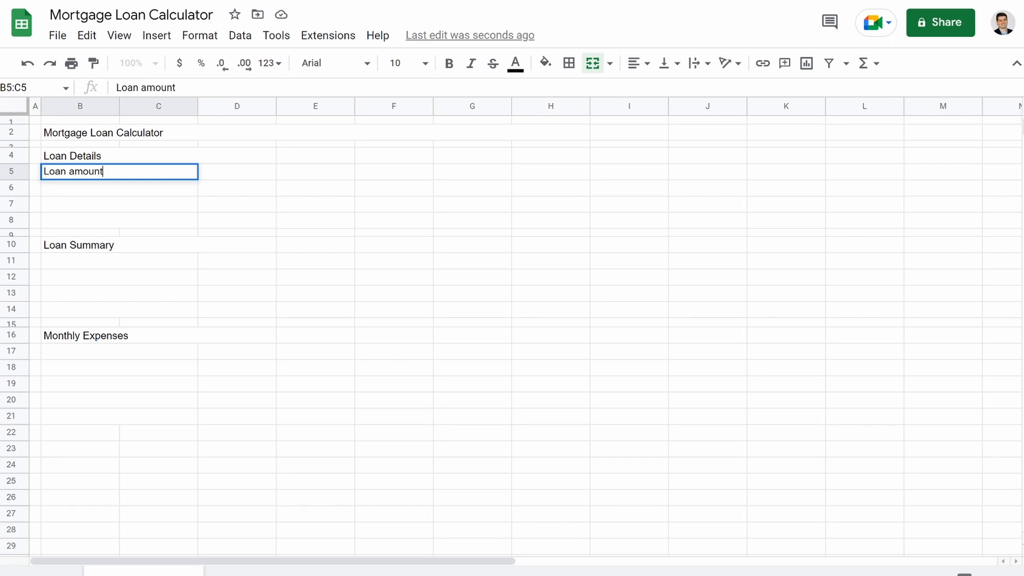
{"action": "key", "text": "Return"}
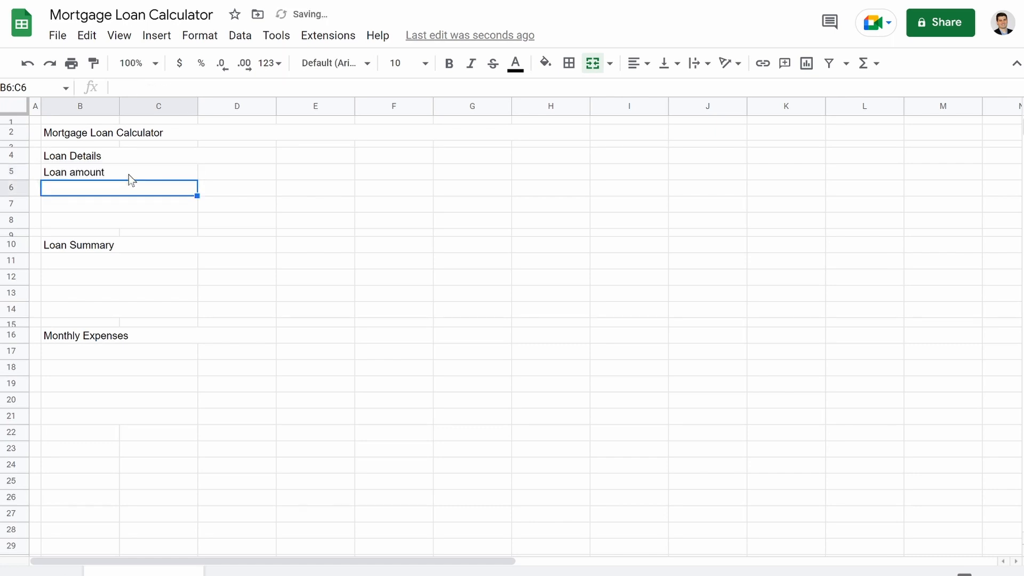
{"action": "type", "text": "snnusl interest rate"}
{"action": "key", "text": "Return"}
{"action": "type", "text": "Load"}
{"action": "key", "text": "BackSpace"}
{"action": "type", "text": "n p"}
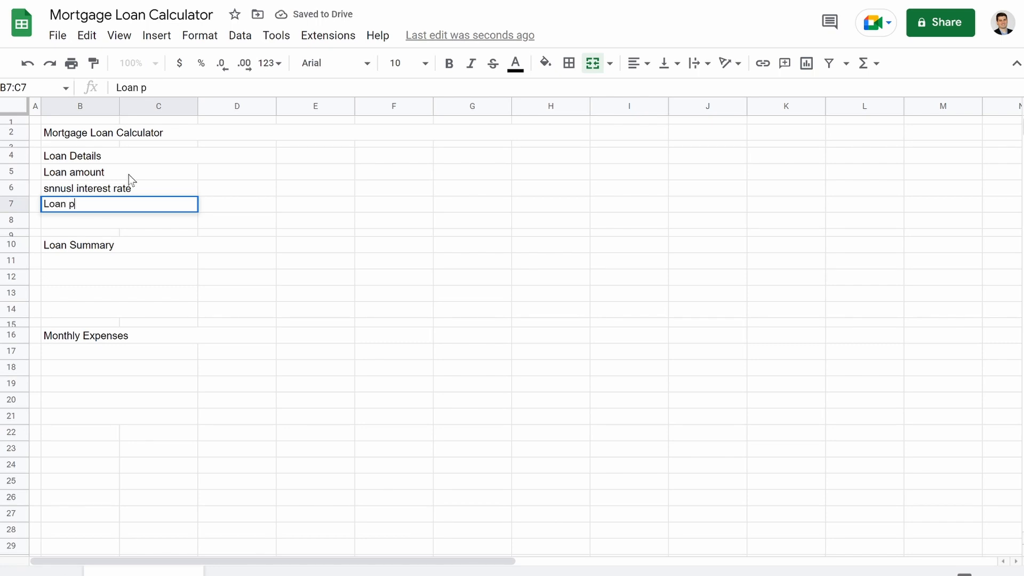
{"action": "type", "text": "eriod in years"}
{"action": "key", "text": "Return"}
{"action": "type", "text": "Extra "}
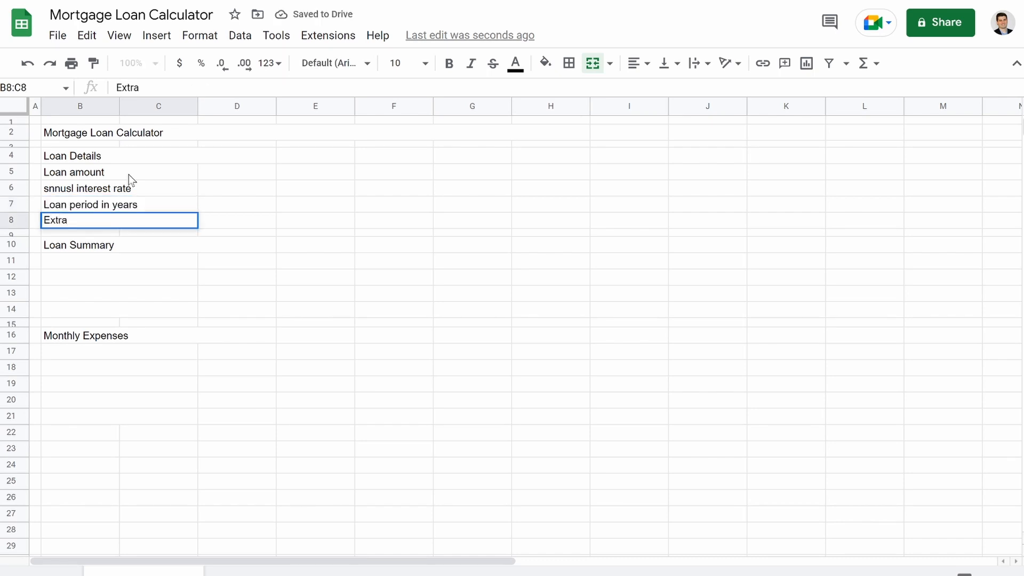
{"action": "type", "text": "monthly payment"}
{"action": "key", "text": "Return"}
Step: Label the Loan Summary rows B11 to B14 "Monthly payment", "Number of payments", "Total interest" and "Total cost of loan"
{"action": "key", "text": "Down"}
{"action": "key", "text": "Down"}
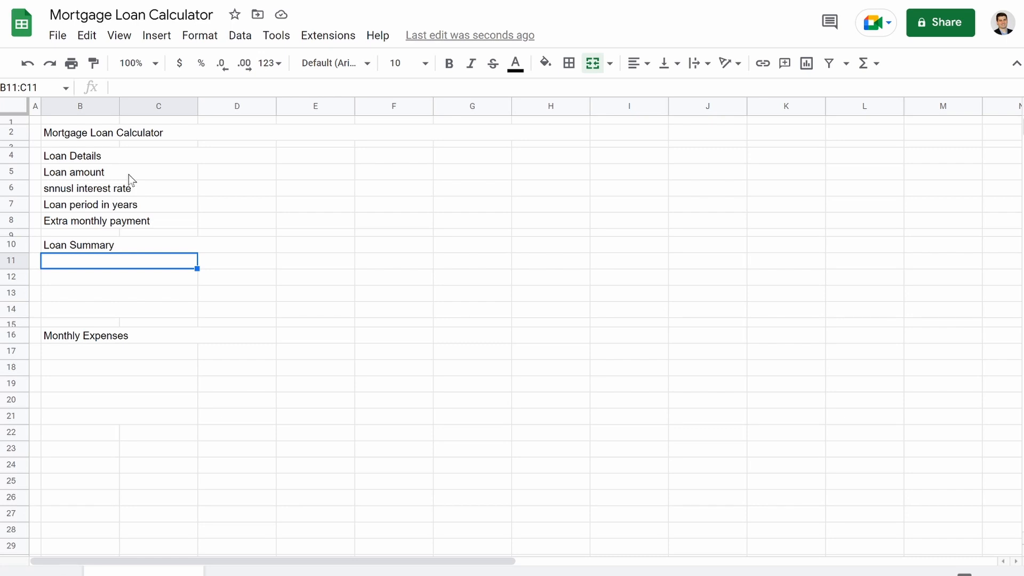
{"action": "type", "text": "Monthly payment"}
{"action": "key", "text": "Return"}
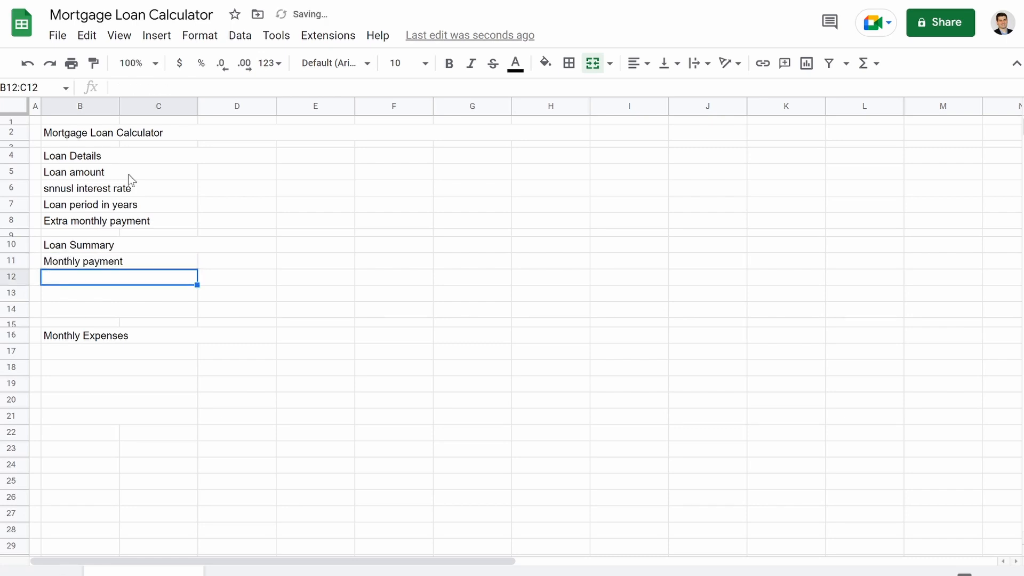
{"action": "type", "text": "Num"}
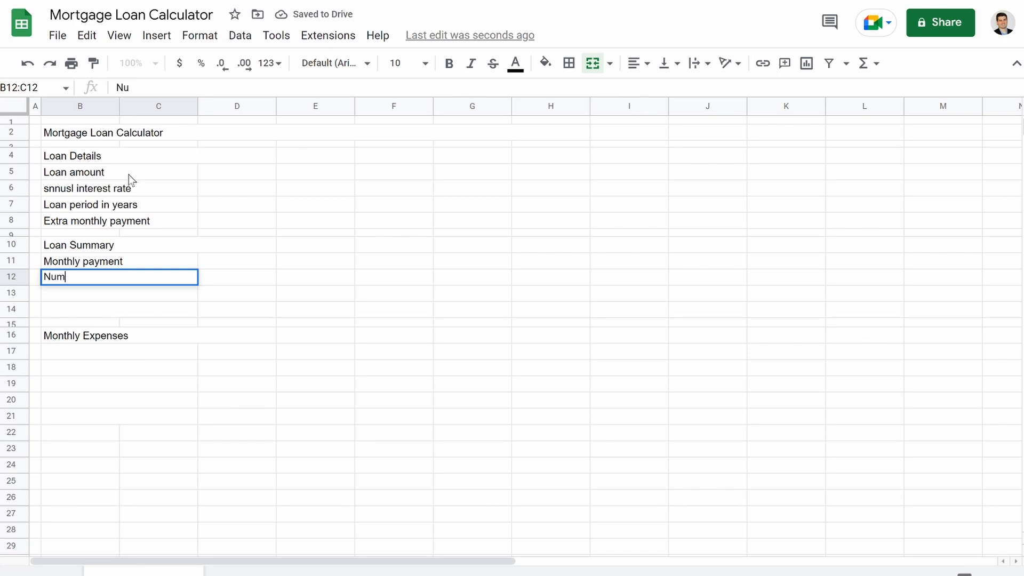
{"action": "type", "text": "ber of payments"}
{"action": "key", "text": "Return"}
{"action": "type", "text": "Total interest"}
{"action": "key", "text": "Return"}
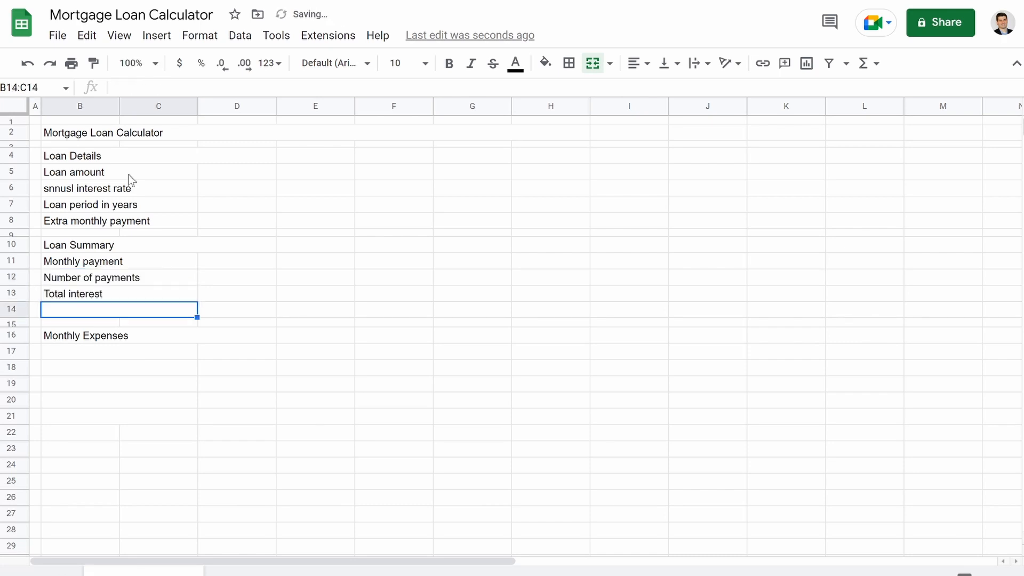
{"action": "type", "text": "Tot"}
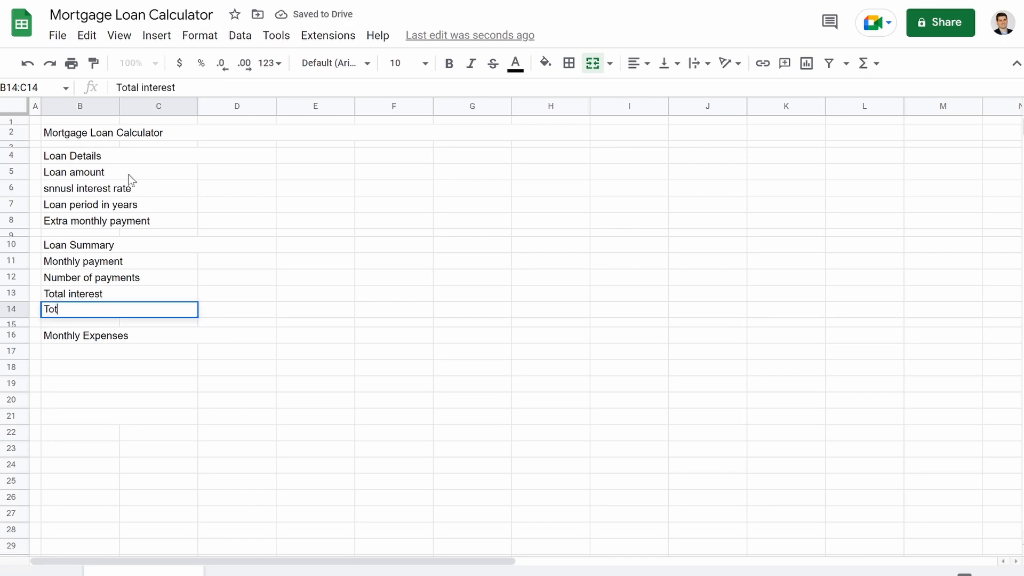
{"action": "type", "text": "al cost of loan"}
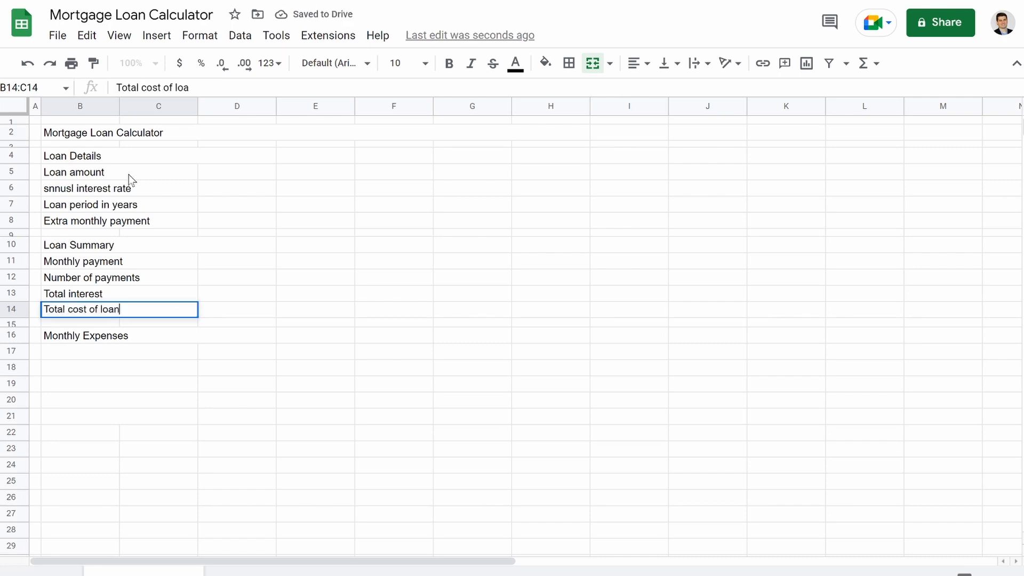
{"action": "key", "text": "Return"}
{"action": "key", "text": "Down"}
{"action": "type", "text": "Monthly Expenses"}
{"action": "key", "text": "Return"}
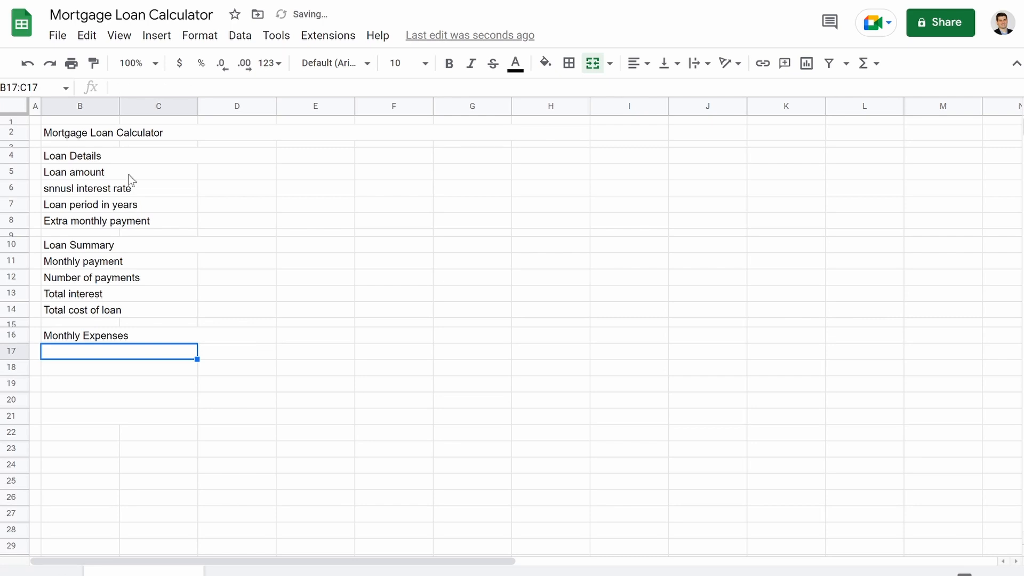
Step: Label the Monthly Expenses rows B17 to B19 "Property taxes", "Homeowner insurance" and "PMI/HOA"
{"action": "type", "text": "Pro"}
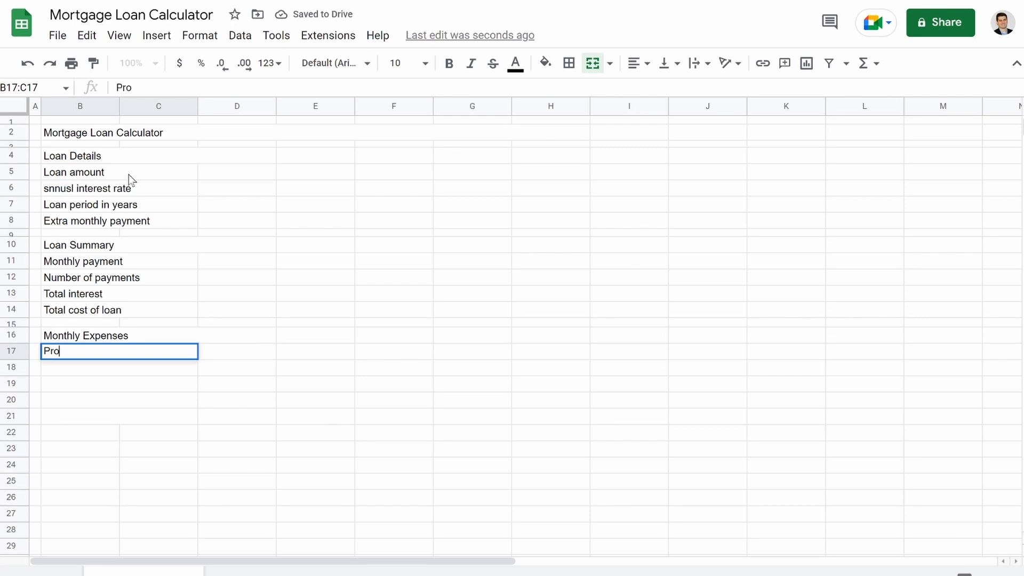
{"action": "type", "text": "perty T"}
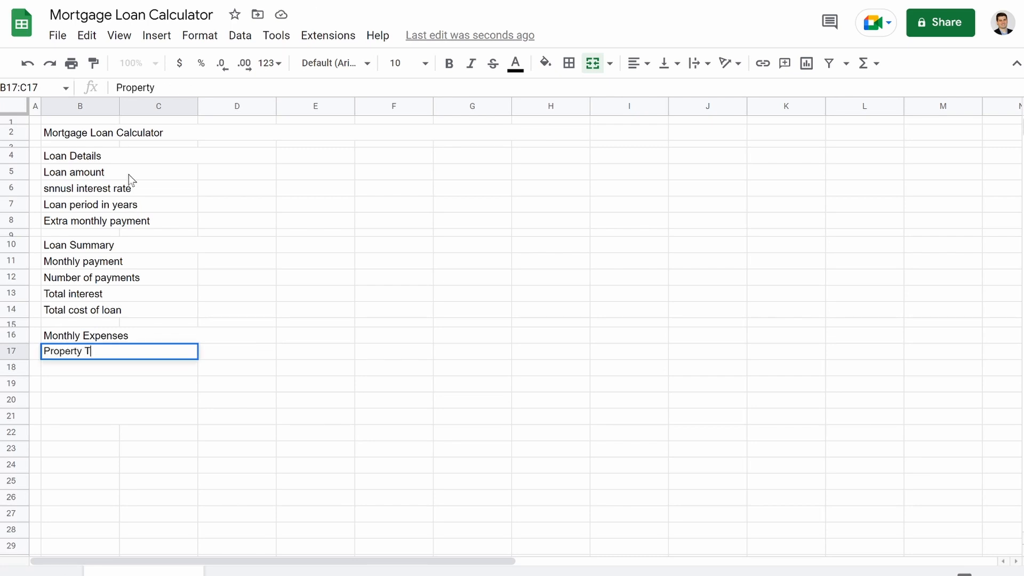
{"action": "key", "text": "BackSpace"}
{"action": "type", "text": "taxes"}
{"action": "key", "text": "Return"}
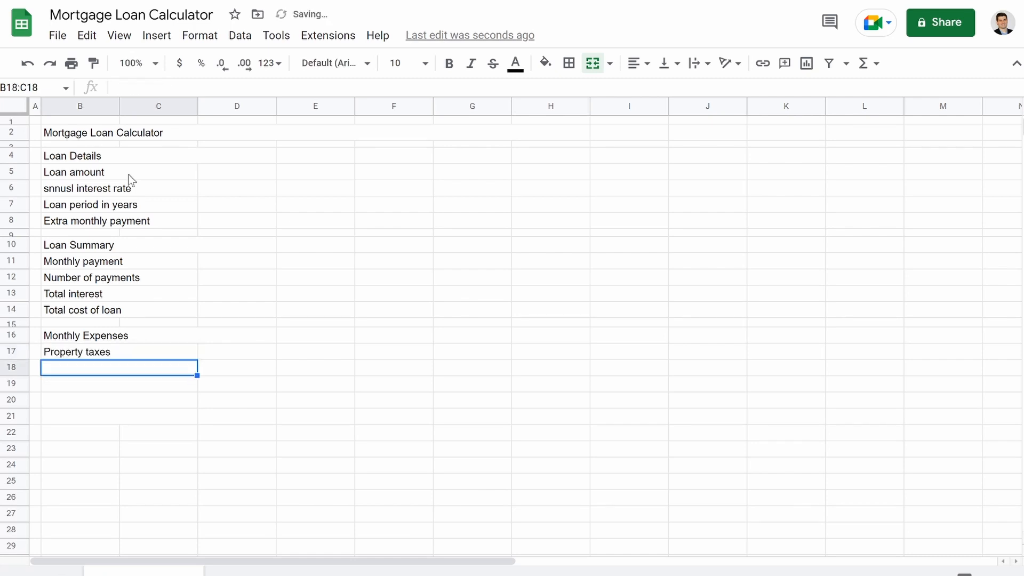
{"action": "type", "text": "Ho"}
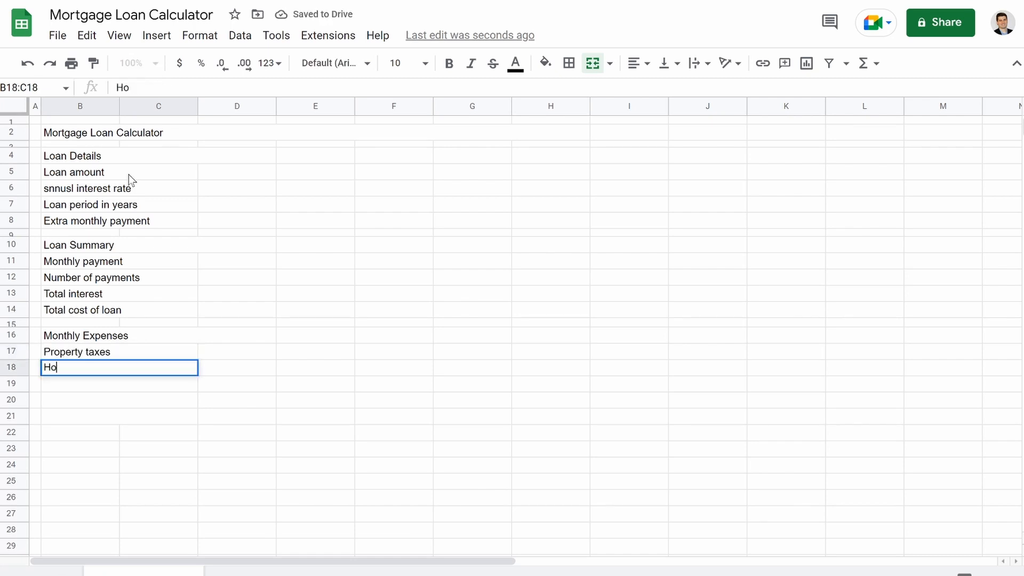
{"action": "type", "text": "meowner insurance"}
{"action": "key", "text": "Return"}
{"action": "type", "text": "PMI/HOA"}
{"action": "key", "text": "Return"}
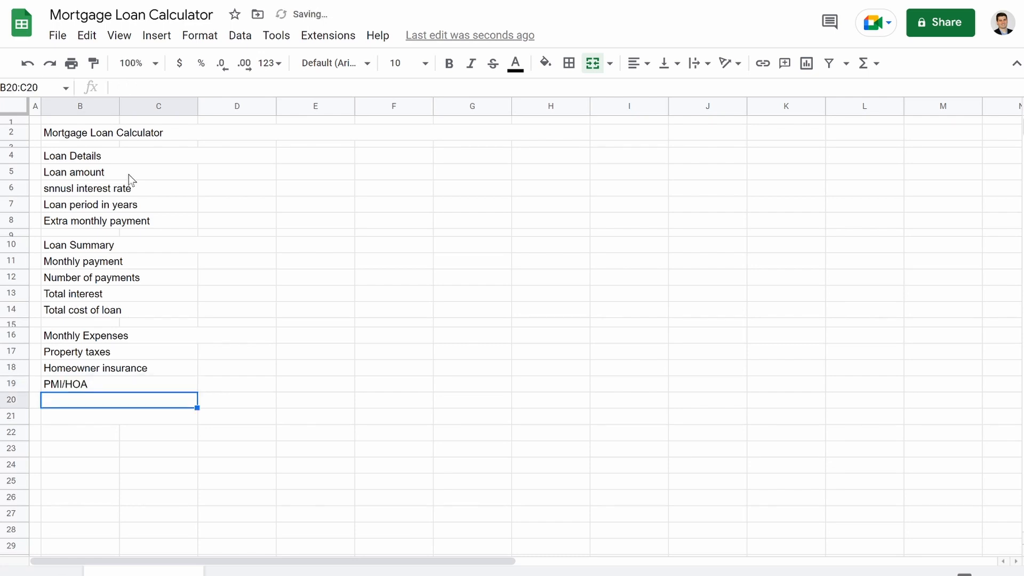
Step: Label the last Monthly Expenses rows "Etra monthly payment" in B20 and "Total monthly expenses" in B21
{"action": "type", "text": "Etr"}
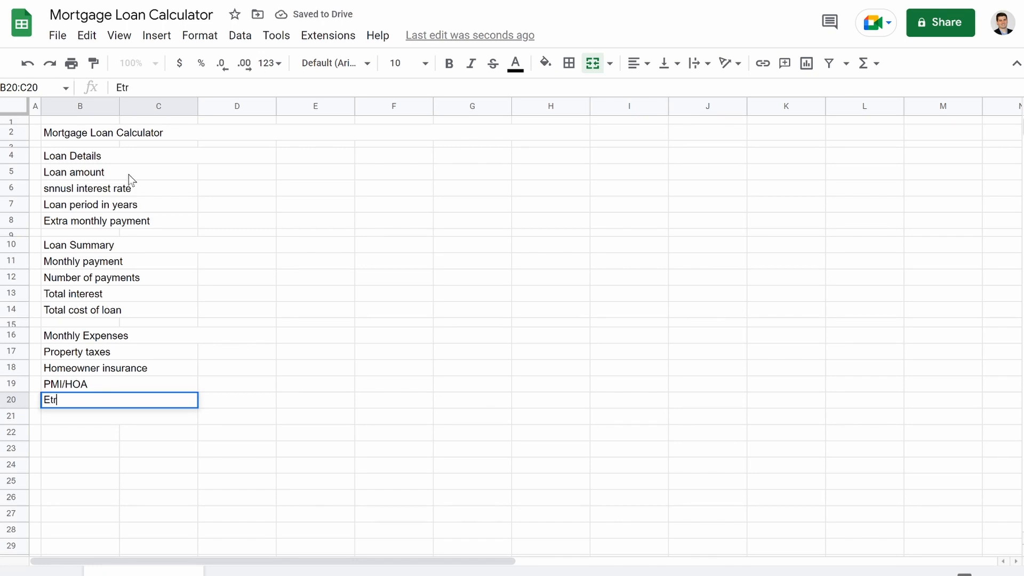
{"action": "type", "text": "a monthly payment"}
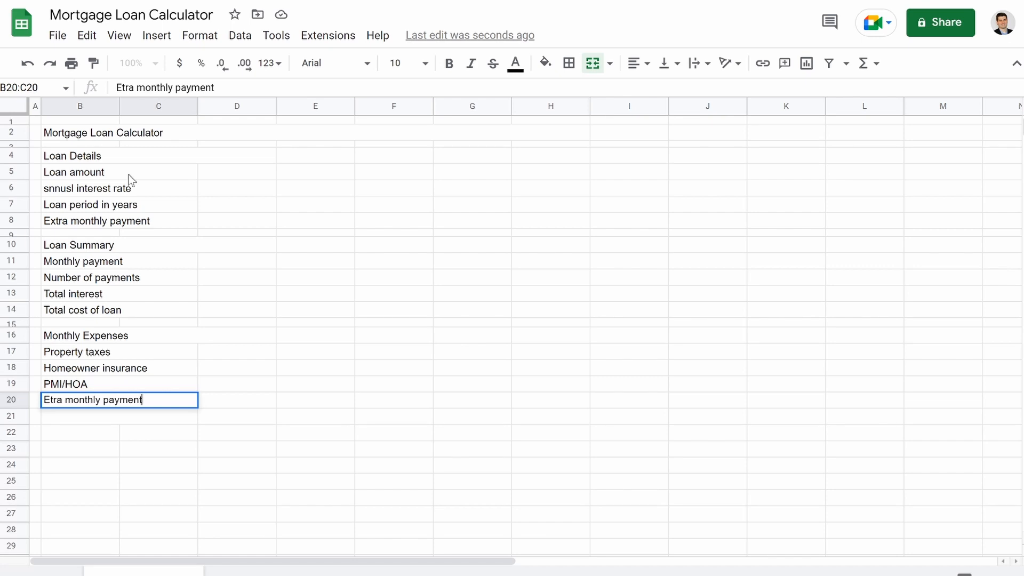
{"action": "key", "text": "Return"}
{"action": "type", "text": "Total monthly expenses"}
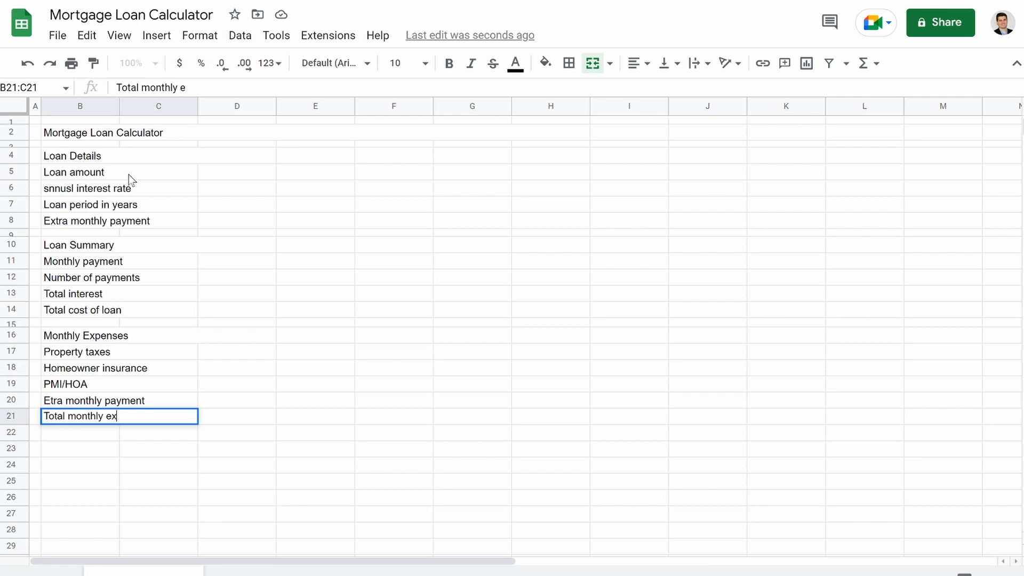
{"action": "left_click", "coordinate": [341, 315]}
Step: Run a spell check on the sheet, correcting "snnusl" to "annual" and "Etra" to "Extra"
{"action": "left_click", "coordinate": [277, 36]}
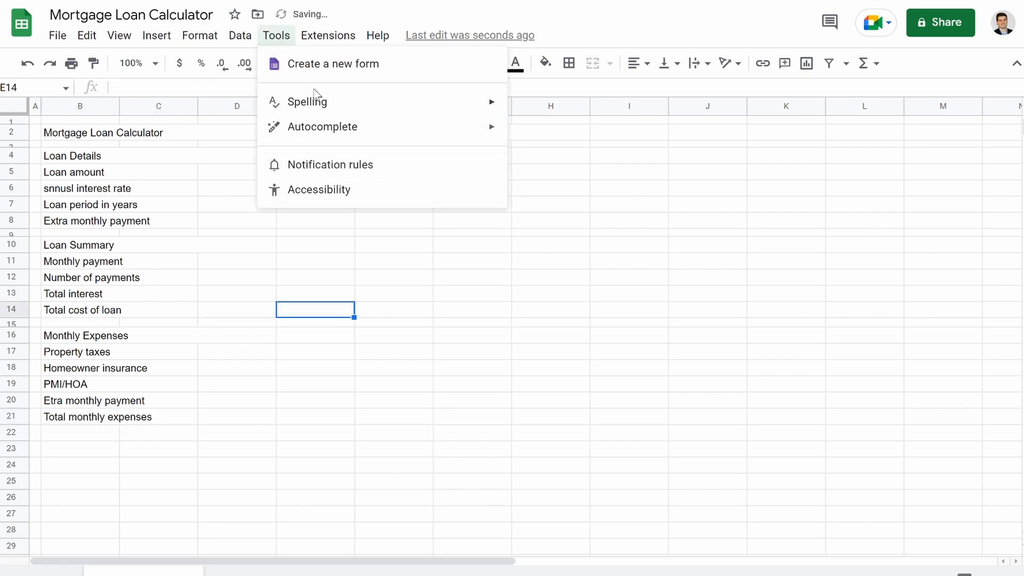
{"action": "mouse_move", "coordinate": [492, 109]}
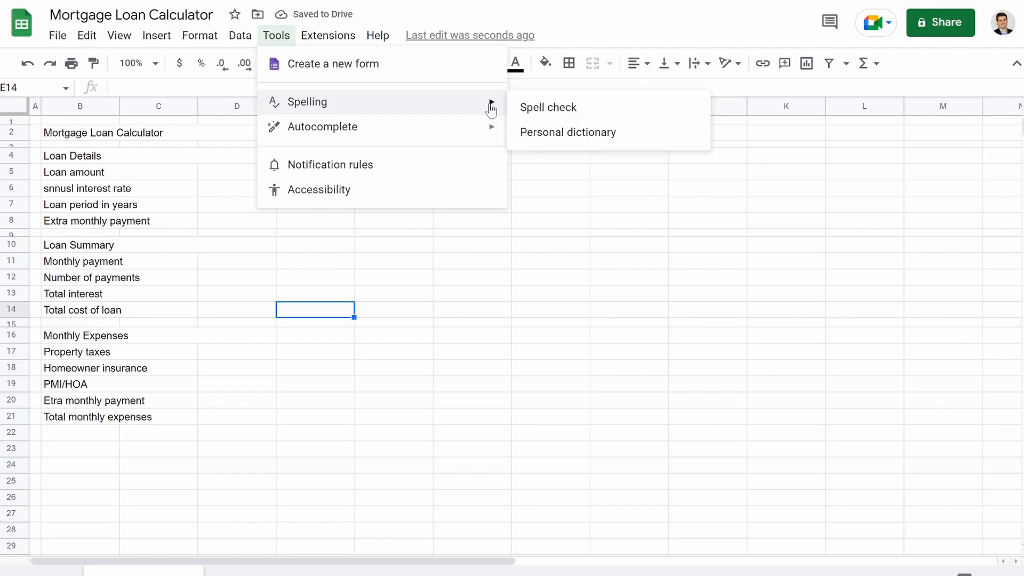
{"action": "left_click", "coordinate": [529, 108]}
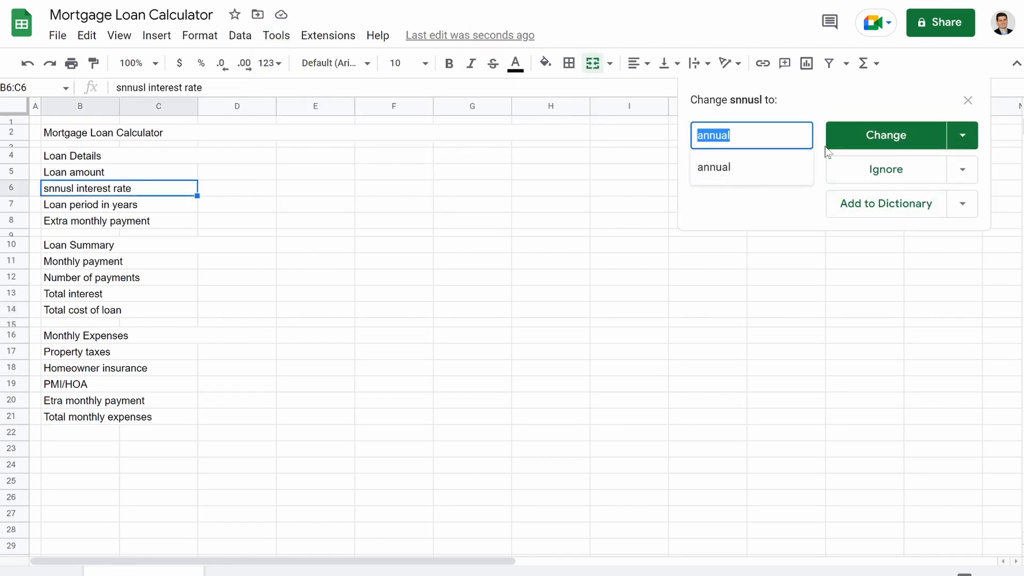
{"action": "left_click", "coordinate": [914, 131]}
{"action": "left_click", "coordinate": [906, 134]}
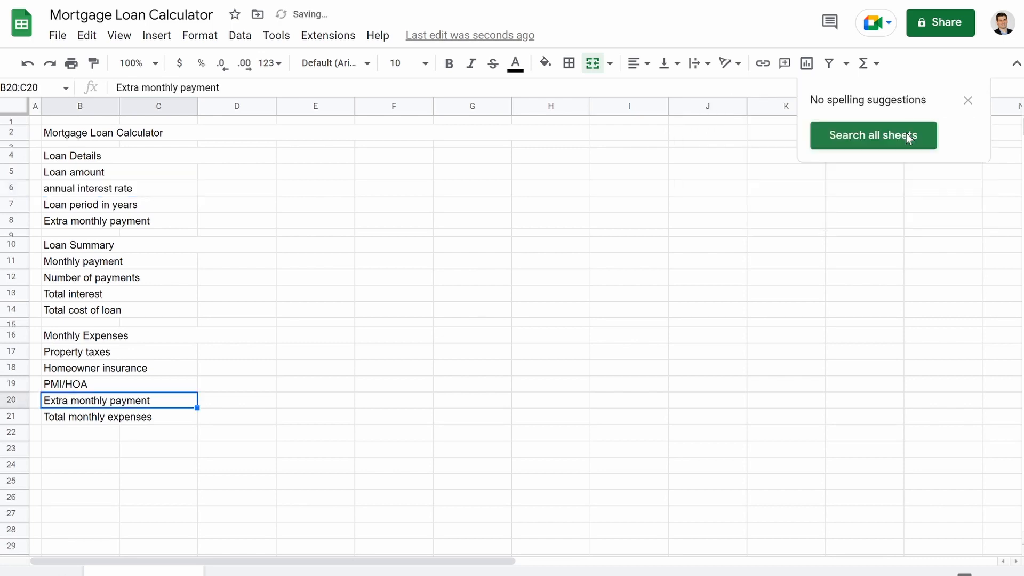
{"action": "left_click", "coordinate": [967, 101]}
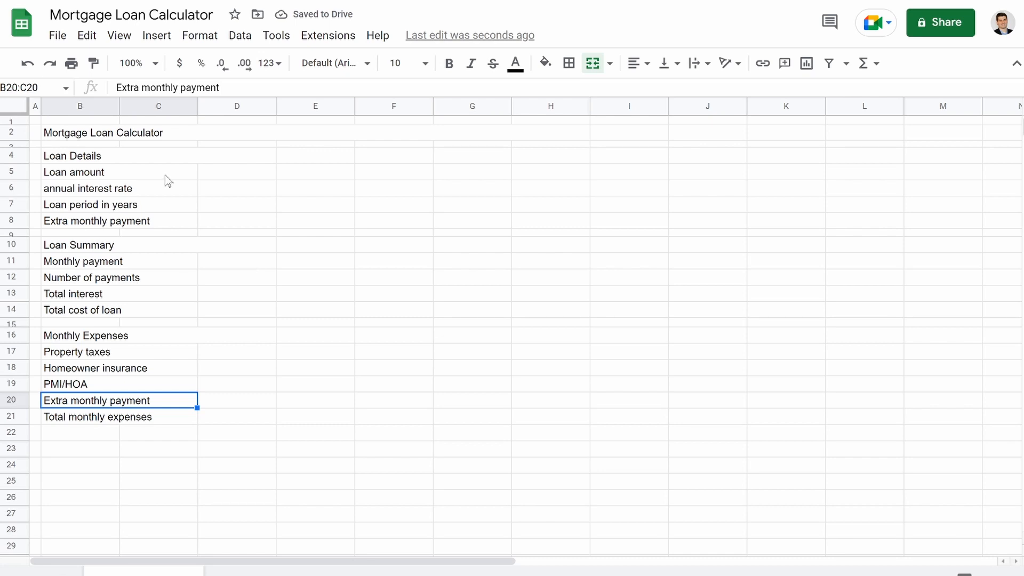
Step: Center the section headings Loan Details, Loan Summary and Monthly Expenses horizontally in their merged cells
{"action": "left_click", "coordinate": [180, 157]}
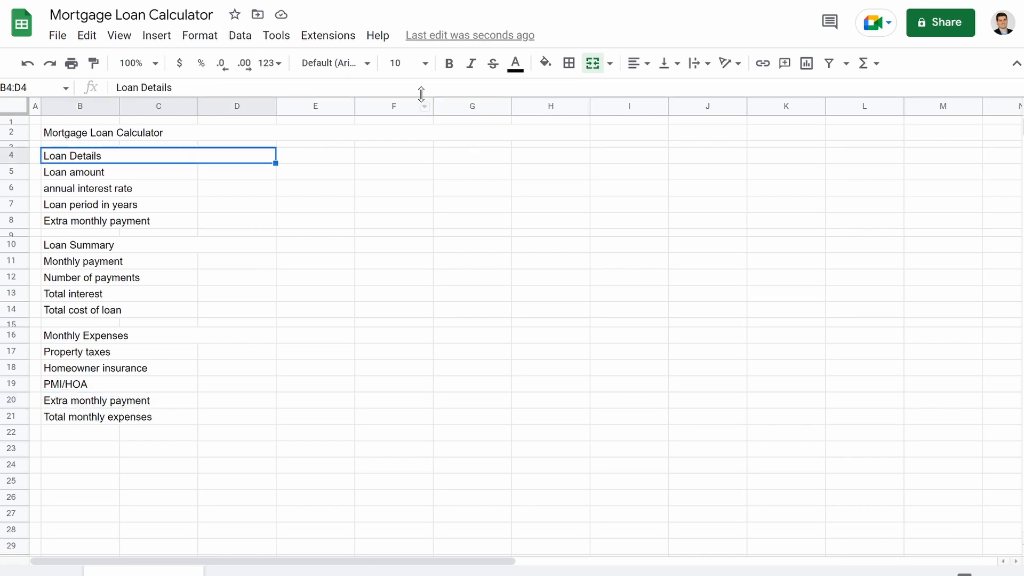
{"action": "left_click", "coordinate": [636, 64]}
{"action": "left_click", "coordinate": [656, 90]}
{"action": "left_click", "coordinate": [197, 249]}
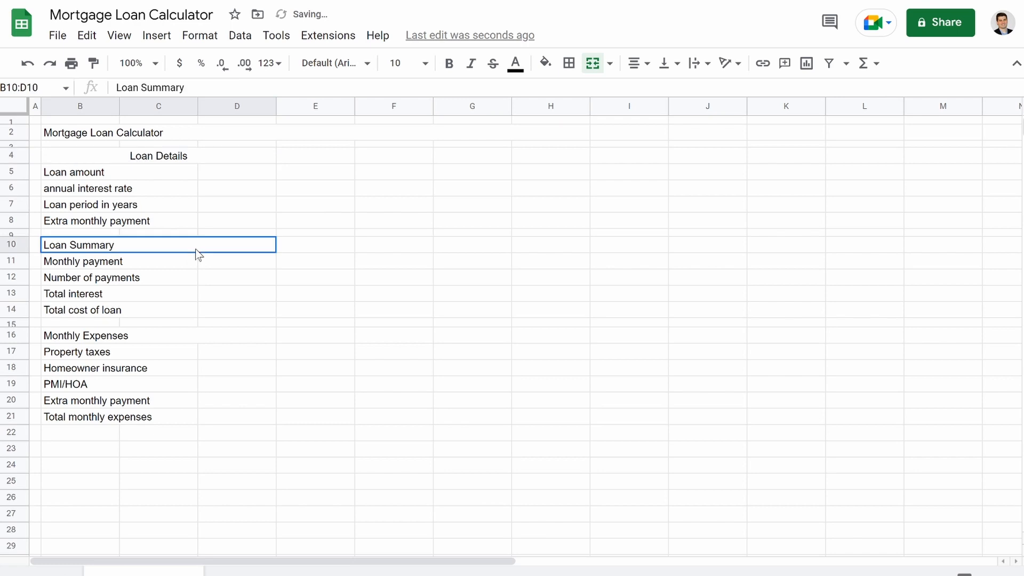
{"action": "left_click", "coordinate": [636, 64]}
{"action": "left_click", "coordinate": [656, 89]}
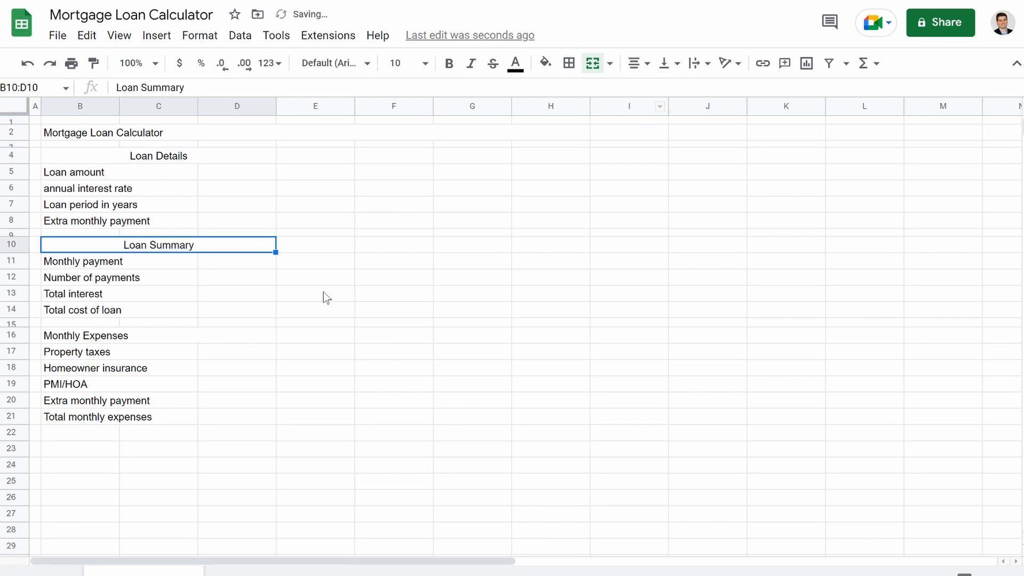
{"action": "left_click", "coordinate": [165, 338]}
{"action": "key", "text": "ctrl+shift+e"}
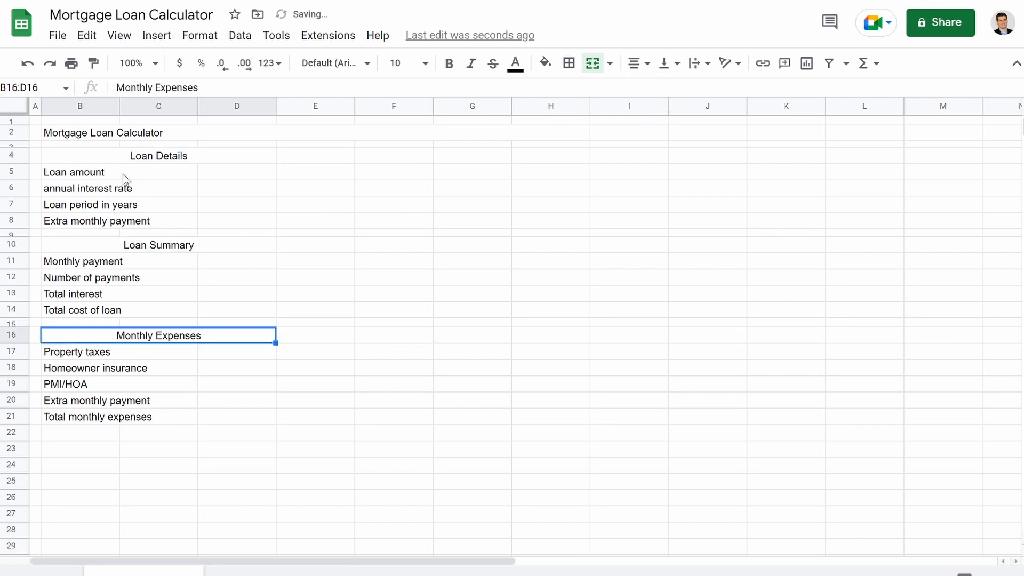
Step: Right-align the row labels in B5:C8, B11:C14 and B17:C21
{"action": "left_click_drag", "start_coordinate": [126, 178], "coordinate": [183, 222]}
{"action": "left_click", "coordinate": [636, 64]}
{"action": "left_click", "coordinate": [674, 91]}
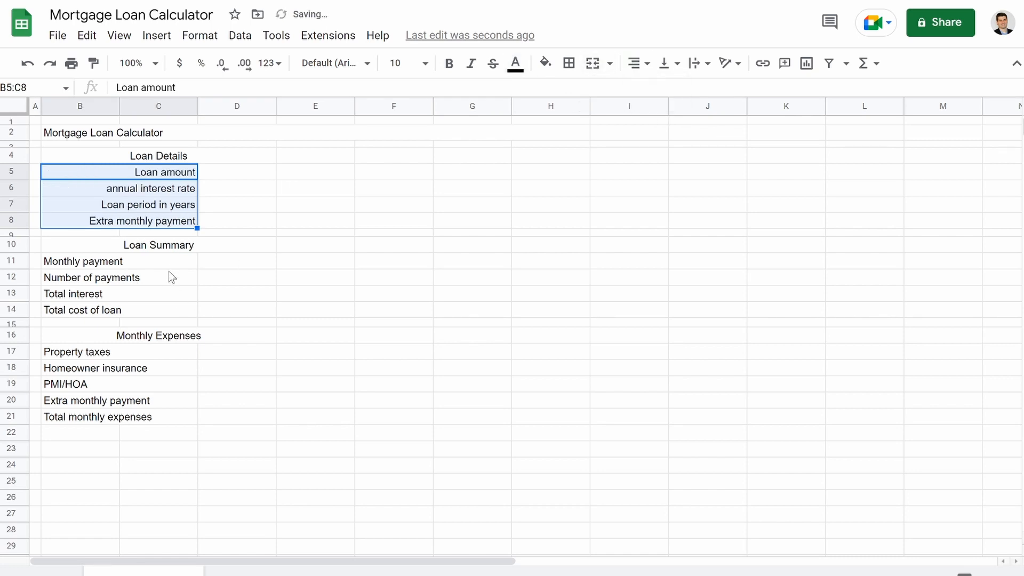
{"action": "left_click_drag", "start_coordinate": [158, 263], "coordinate": [160, 315]}
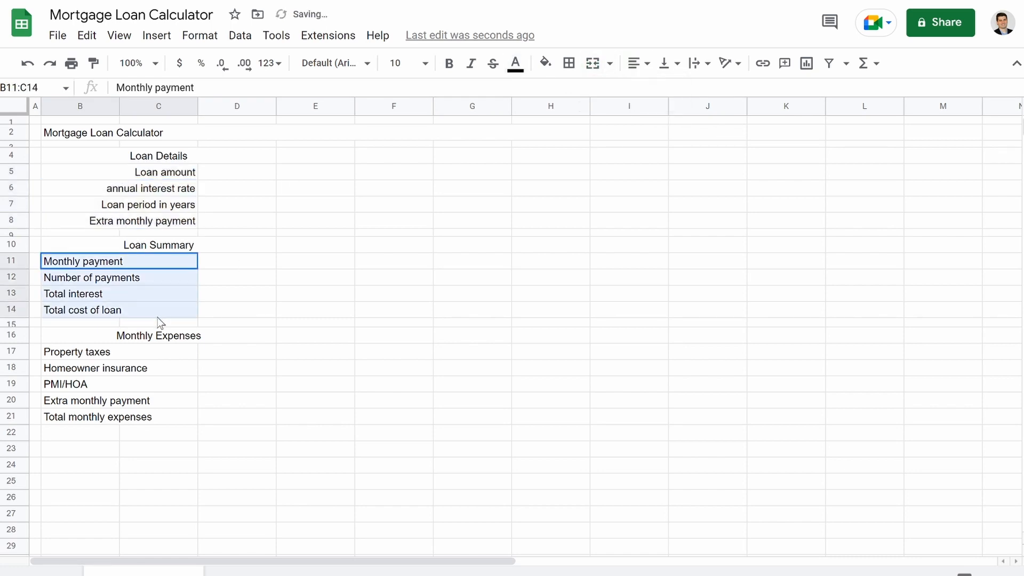
{"action": "left_click", "coordinate": [636, 64]}
{"action": "left_click", "coordinate": [674, 91]}
{"action": "left_click_drag", "start_coordinate": [126, 352], "coordinate": [183, 417]}
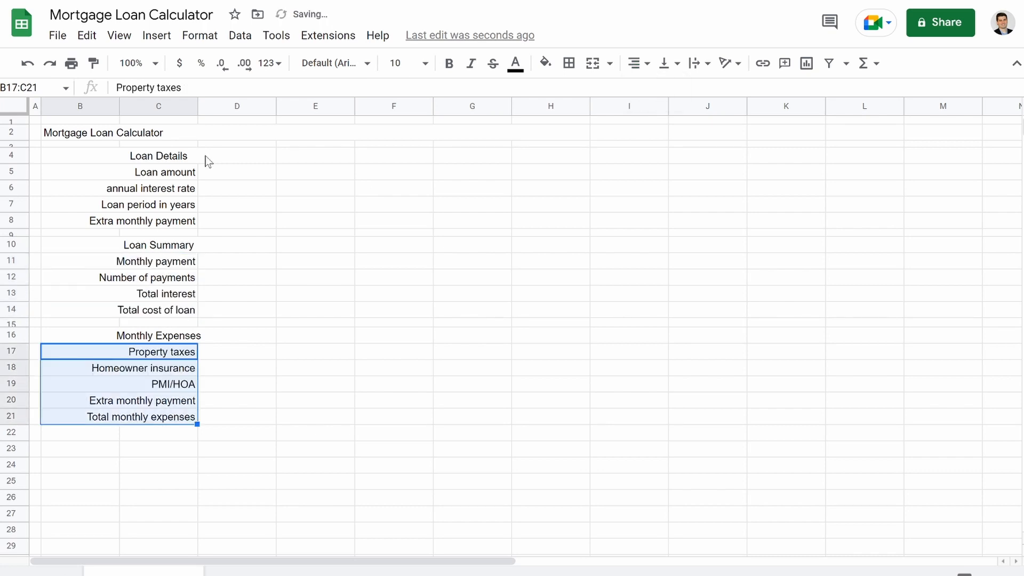
Step: Apply all borders to the Loan Details block B4:D8 and the Loan Summary block B10:D14
{"action": "left_click_drag", "start_coordinate": [207, 161], "coordinate": [203, 223]}
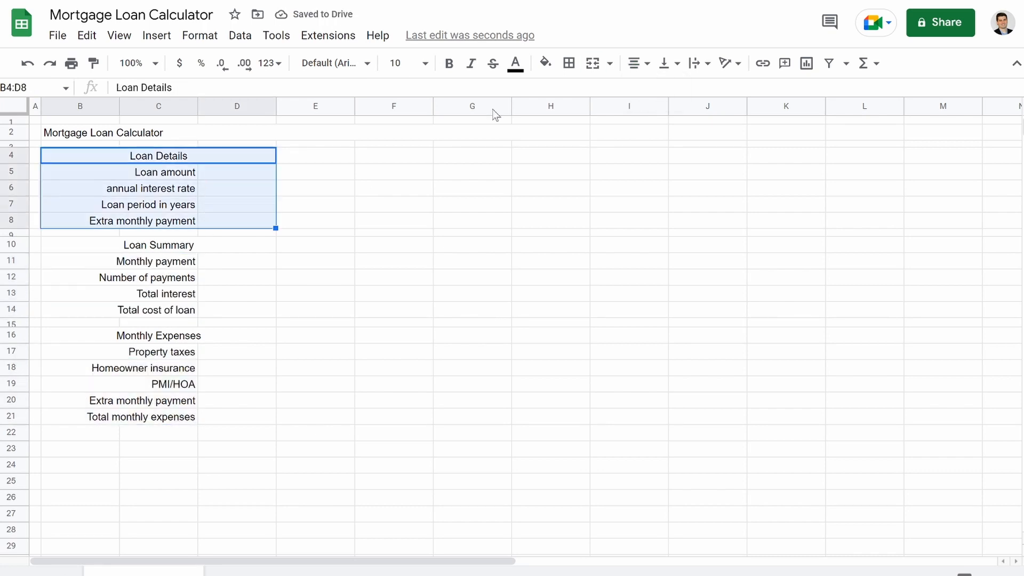
{"action": "left_click", "coordinate": [569, 63]}
{"action": "left_click", "coordinate": [574, 99]}
{"action": "left_click_drag", "start_coordinate": [191, 249], "coordinate": [193, 315]}
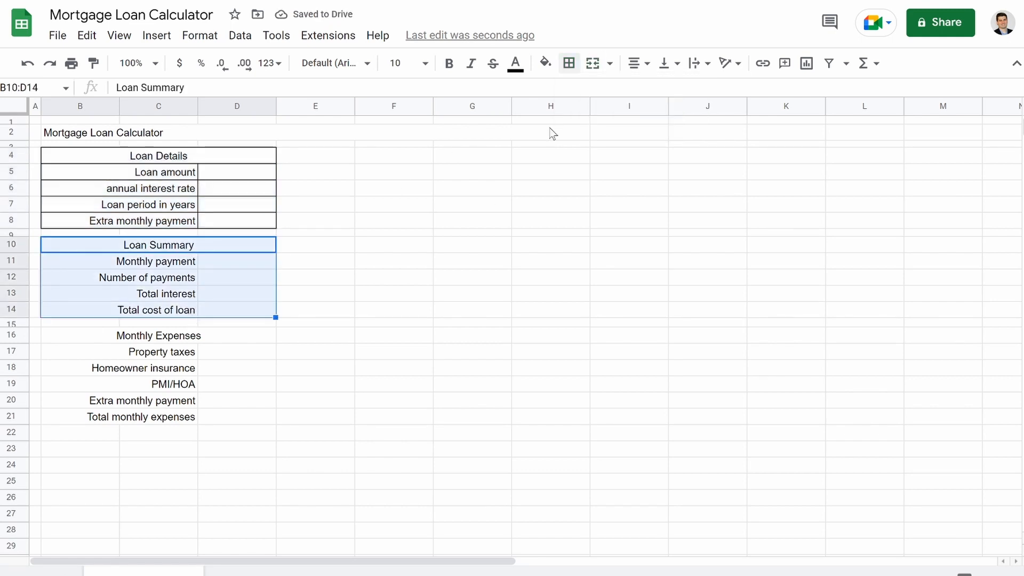
{"action": "left_click", "coordinate": [569, 63]}
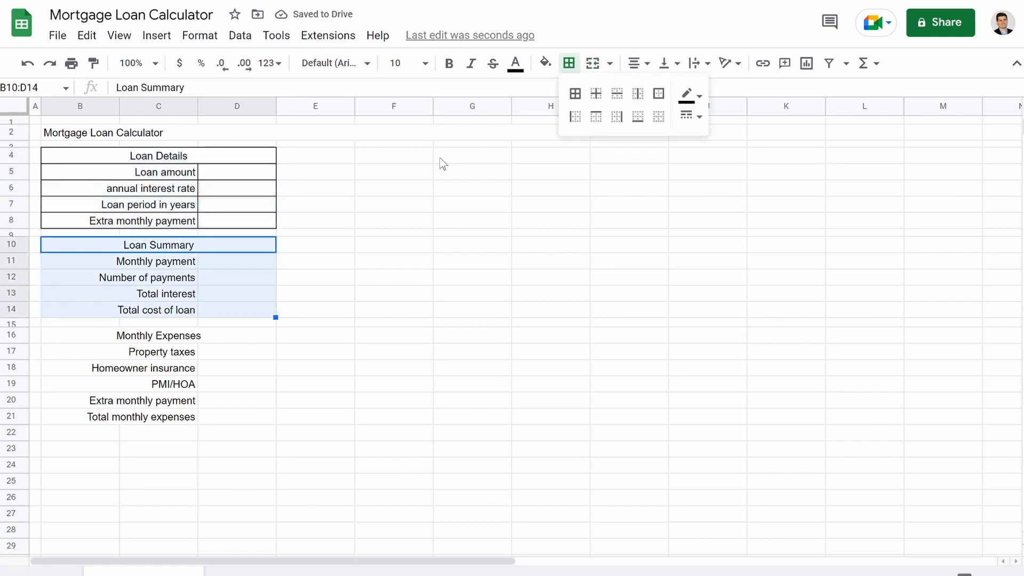
{"action": "left_click", "coordinate": [575, 94]}
{"action": "left_click_drag", "start_coordinate": [195, 335], "coordinate": [209, 419]}
{"action": "left_click", "coordinate": [569, 63]}
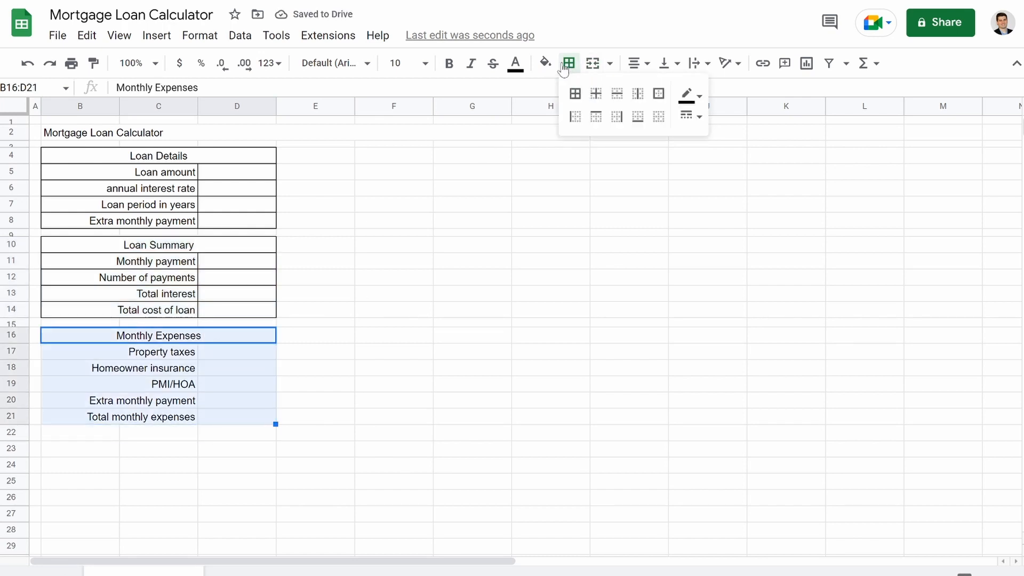
{"action": "left_click", "coordinate": [360, 227]}
Step: Apply all borders to the Monthly Expenses block B16:D21
{"action": "left_click_drag", "start_coordinate": [178, 336], "coordinate": [180, 424]}
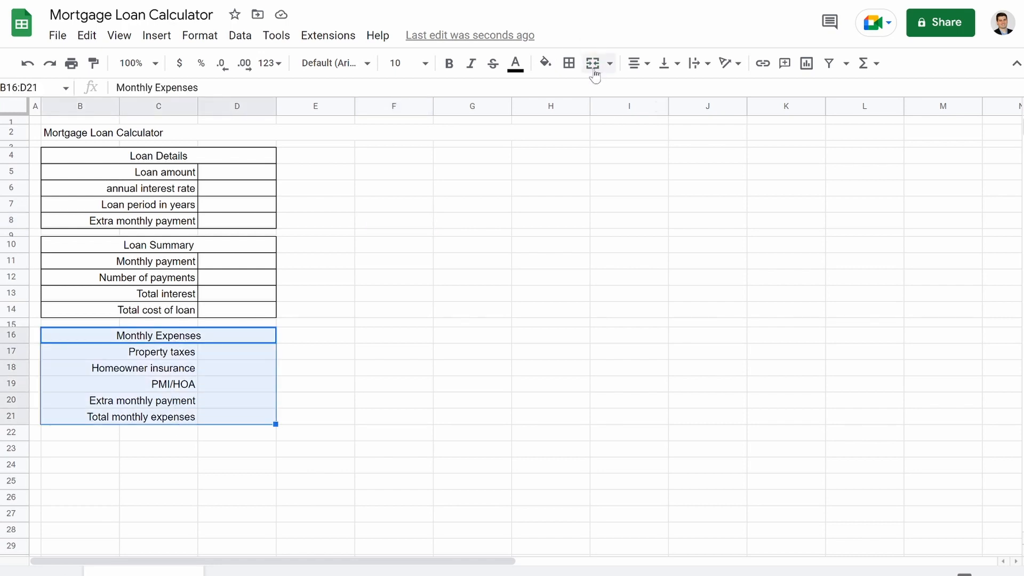
{"action": "left_click", "coordinate": [569, 62]}
{"action": "left_click", "coordinate": [575, 94]}
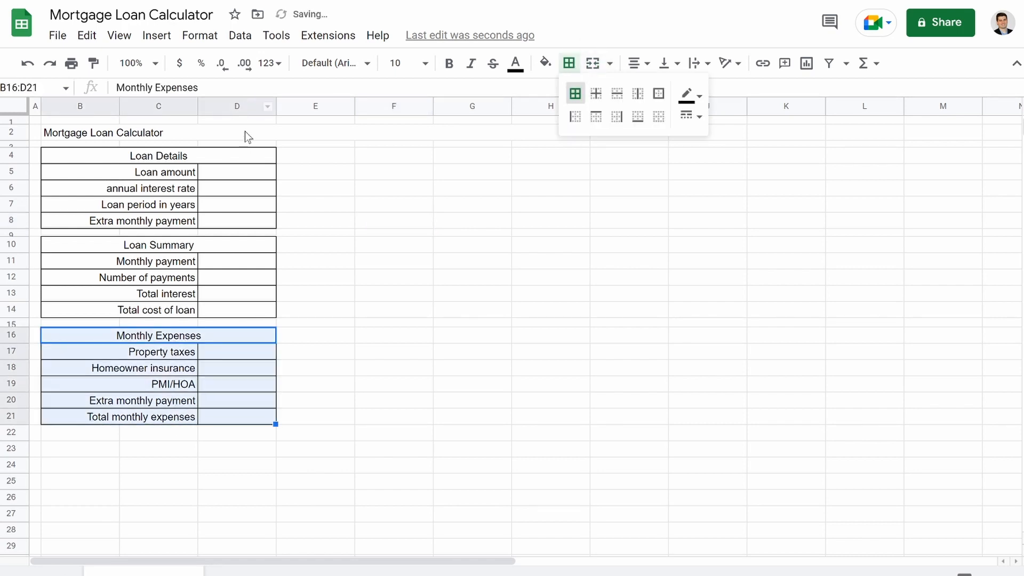
Step: Format the Mortgage Loan Calculator title in B2:H2 with borders, bold text and font size 18
{"action": "left_click_drag", "start_coordinate": [80, 132], "coordinate": [549, 133]}
{"action": "left_click", "coordinate": [570, 63]}
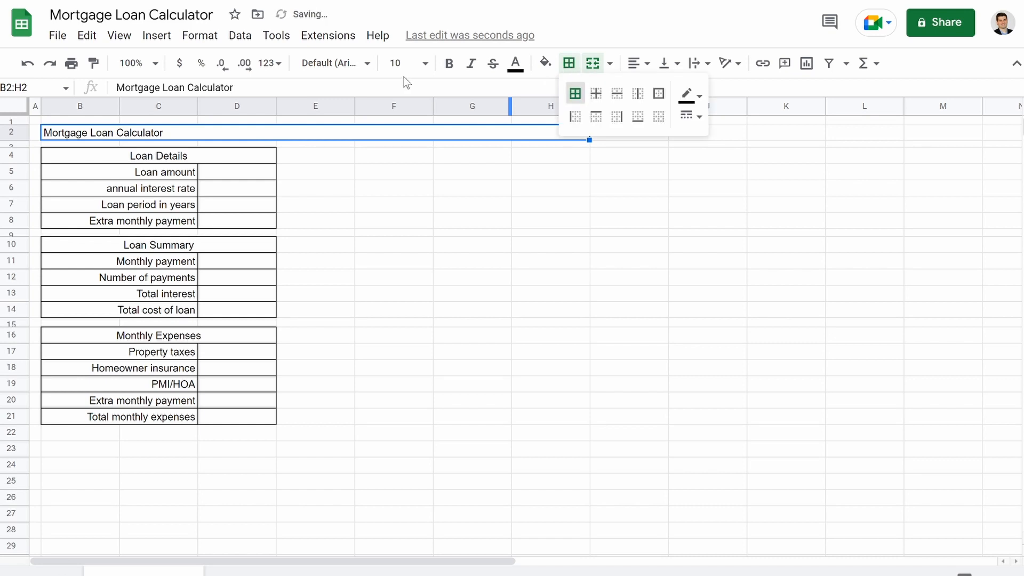
{"action": "left_click", "coordinate": [449, 63]}
{"action": "left_click", "coordinate": [424, 63]}
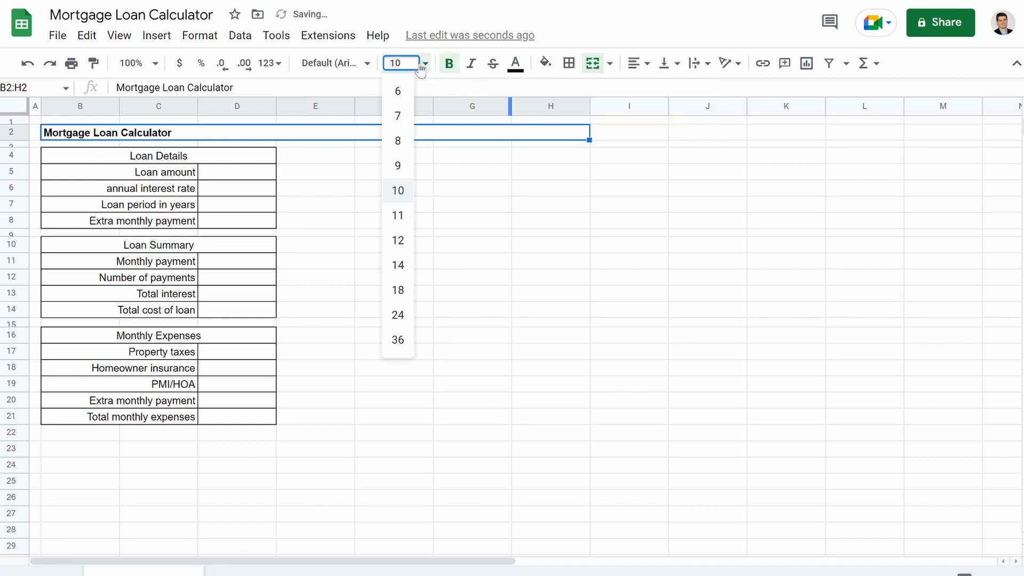
{"action": "left_click", "coordinate": [411, 290]}
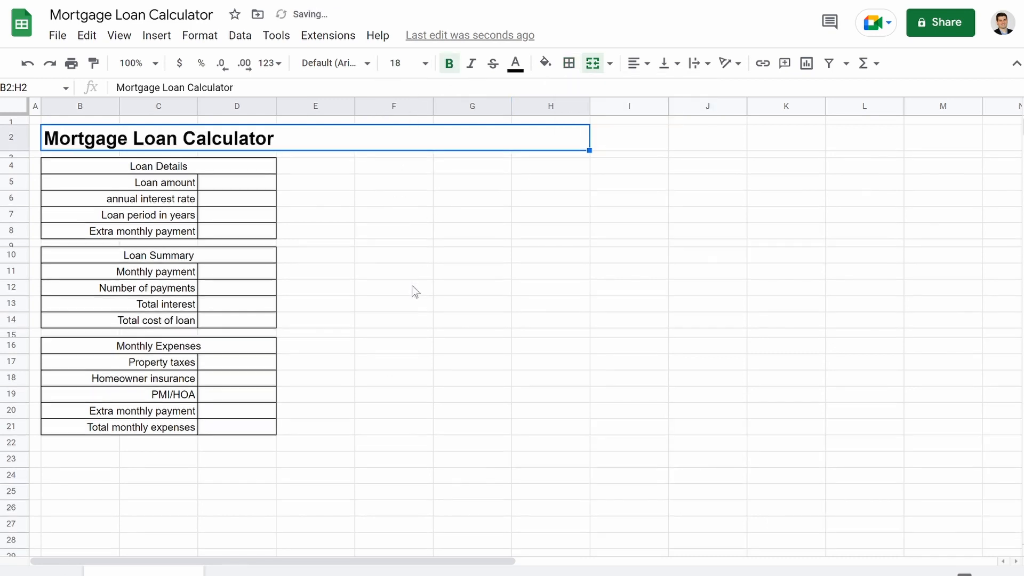
{"action": "left_click", "coordinate": [362, 274]}
{"action": "left_click", "coordinate": [230, 182]}
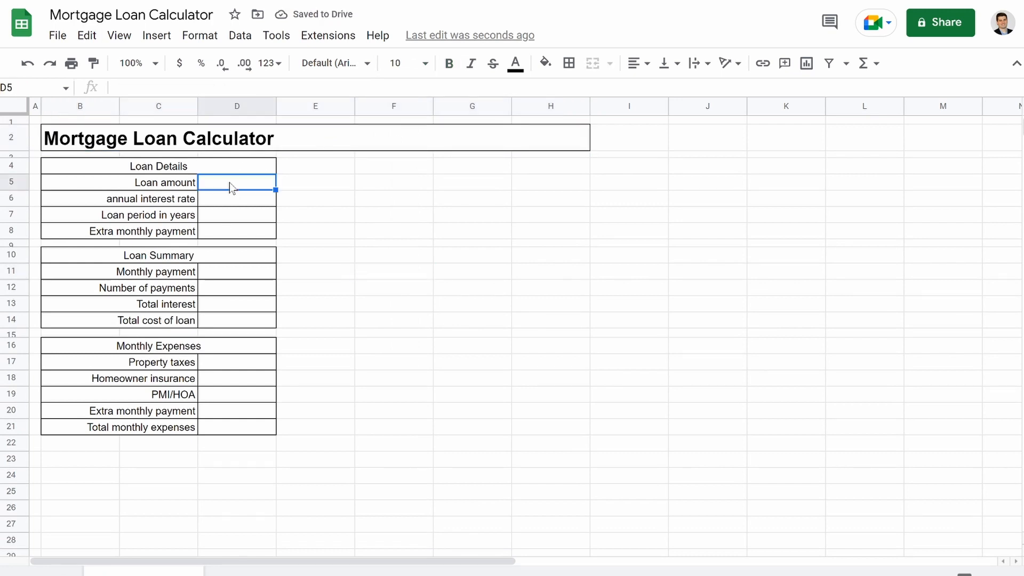
{"action": "left_click_drag", "start_coordinate": [229, 183], "coordinate": [229, 231]}
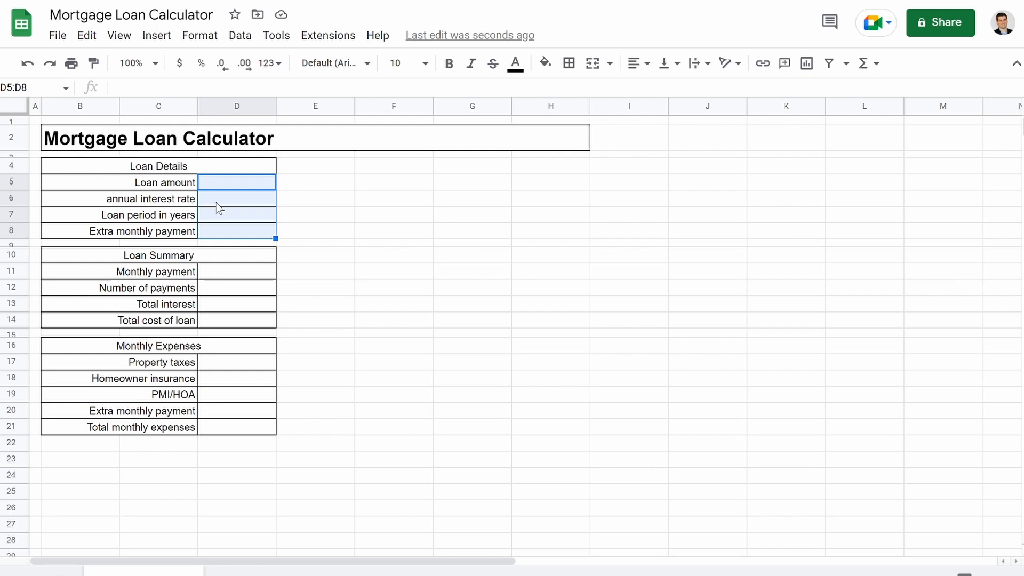
{"action": "left_click", "coordinate": [228, 273]}
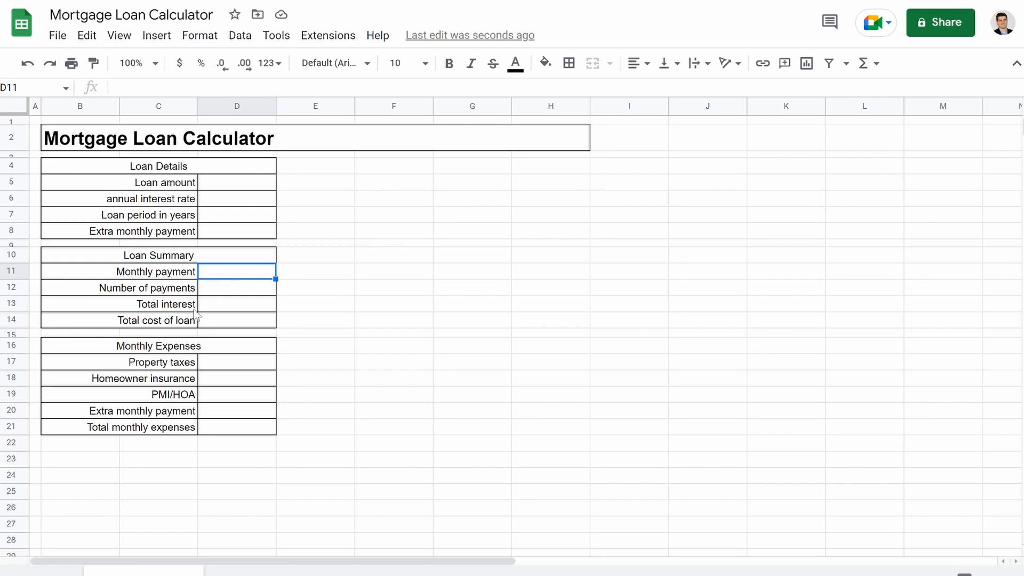
Step: Fill in the Loan Details values in D5:D8: loan amount 400000, annual interest rate 6%, loan period 30, extra monthly payment 0
{"action": "left_click", "coordinate": [235, 187]}
{"action": "type", "text": "400000"}
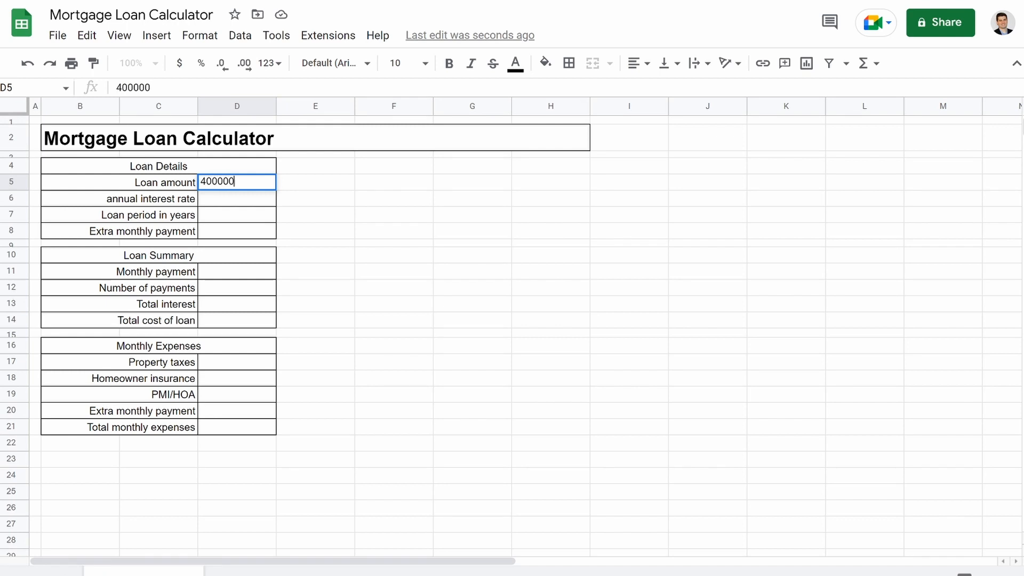
{"action": "key", "text": "Return"}
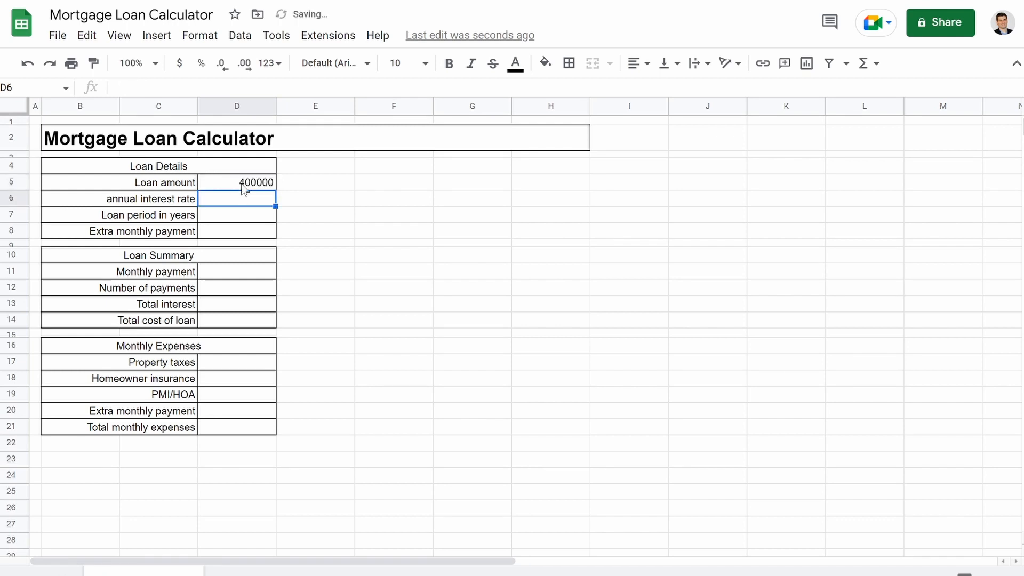
{"action": "type", "text": "5"}
{"action": "key", "text": "BackSpace"}
{"action": "type", "text": "6%"}
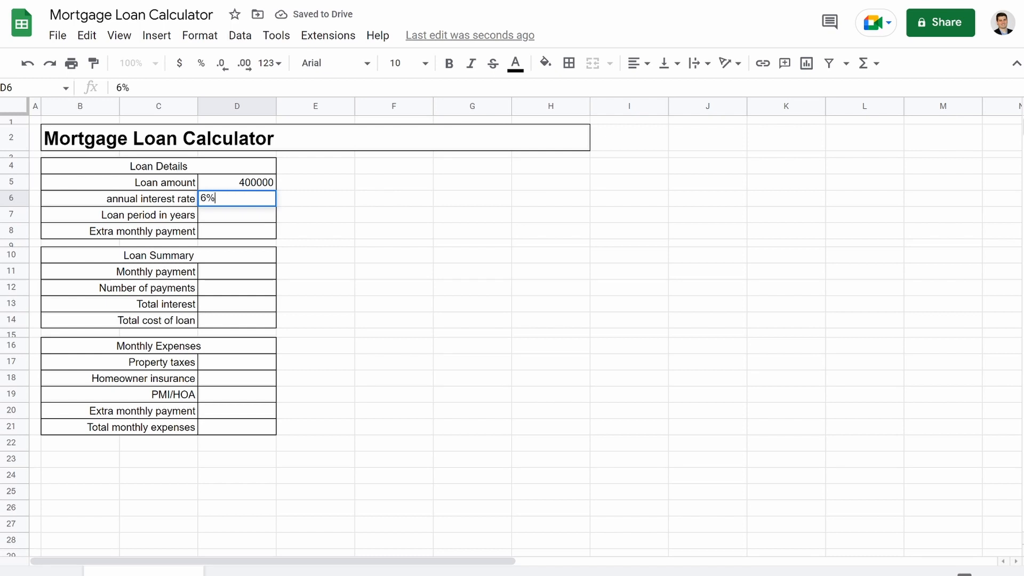
{"action": "key", "text": "Return"}
{"action": "type", "text": "30"}
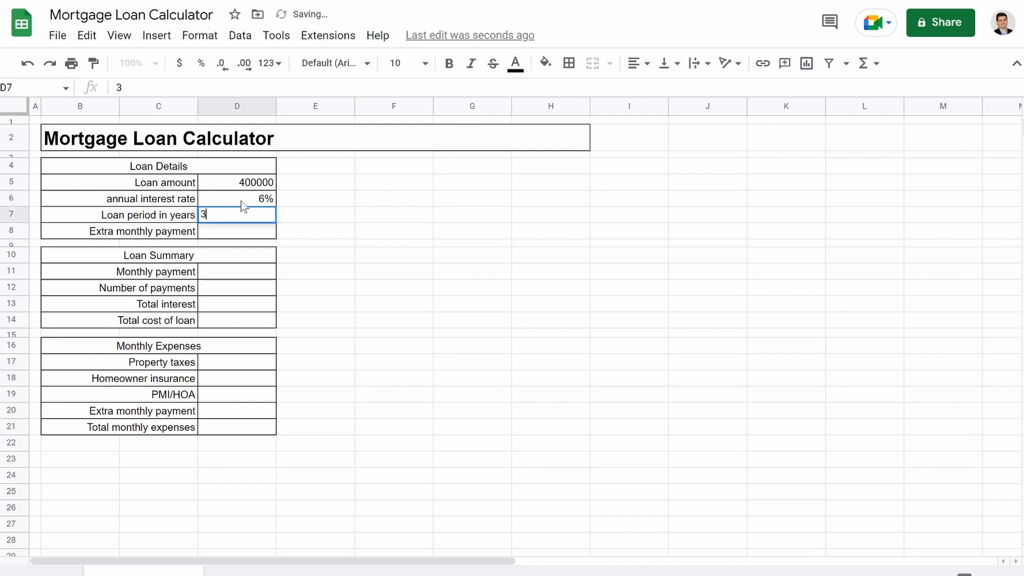
{"action": "key", "text": "Return"}
{"action": "type", "text": "0"}
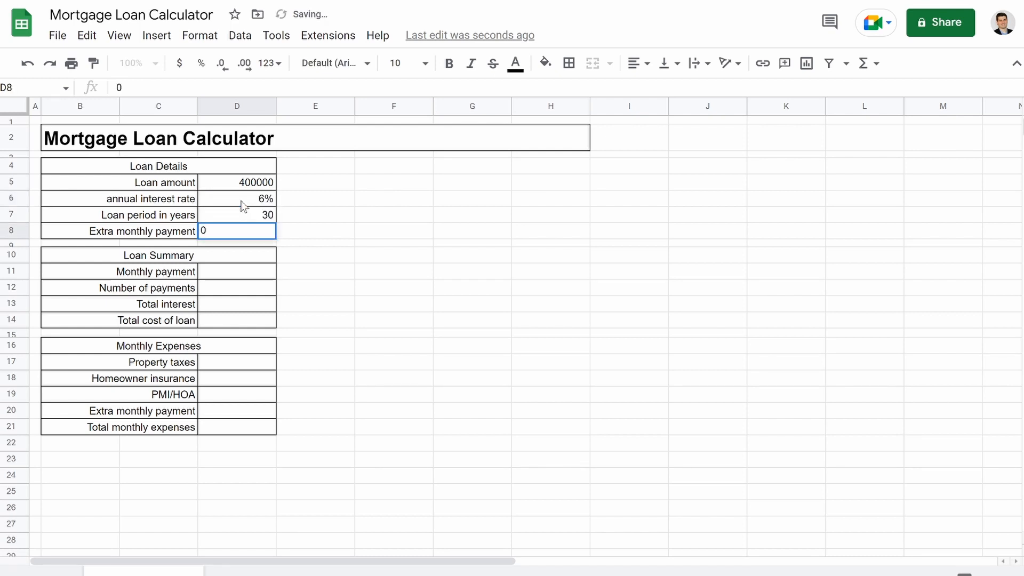
{"action": "left_click", "coordinate": [359, 271]}
Step: Format the loan amount in D5 and the extra monthly payment in D8 as currency
{"action": "left_click", "coordinate": [243, 182]}
{"action": "left_click", "coordinate": [179, 63]}
{"action": "left_click", "coordinate": [245, 231]}
{"action": "left_click", "coordinate": [176, 66]}
Step: Calculate the monthly payment in D11 with the formula =PMT(D6/12,(D7*12),-D5)
{"action": "left_click", "coordinate": [238, 272]}
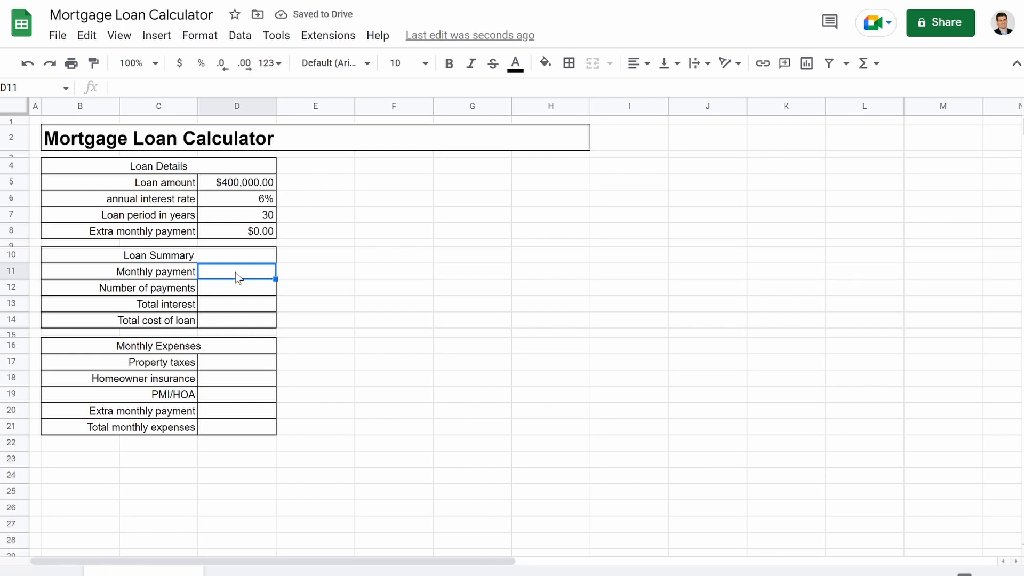
{"action": "type", "text": "="}
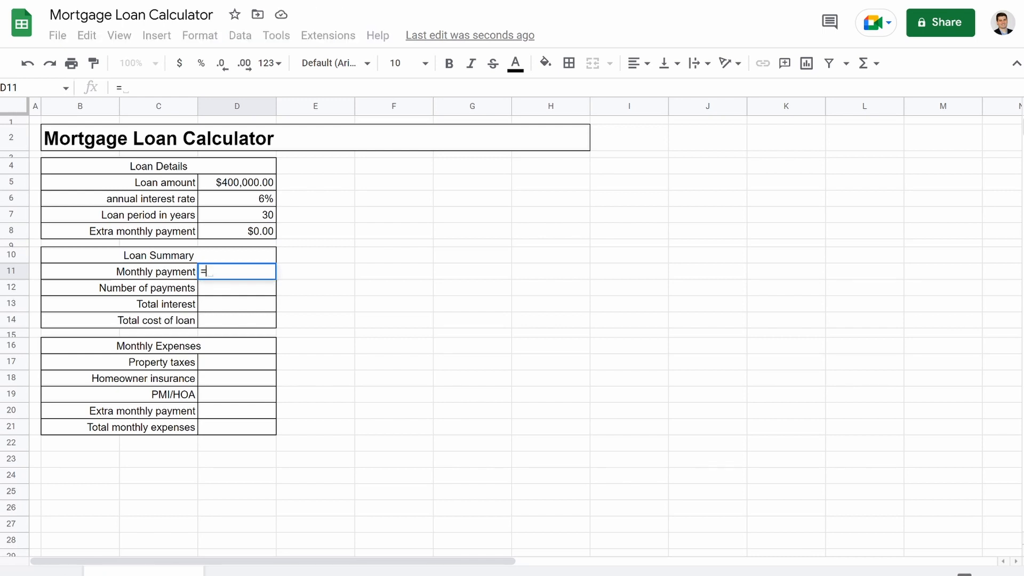
{"action": "type", "text": "PMT"}
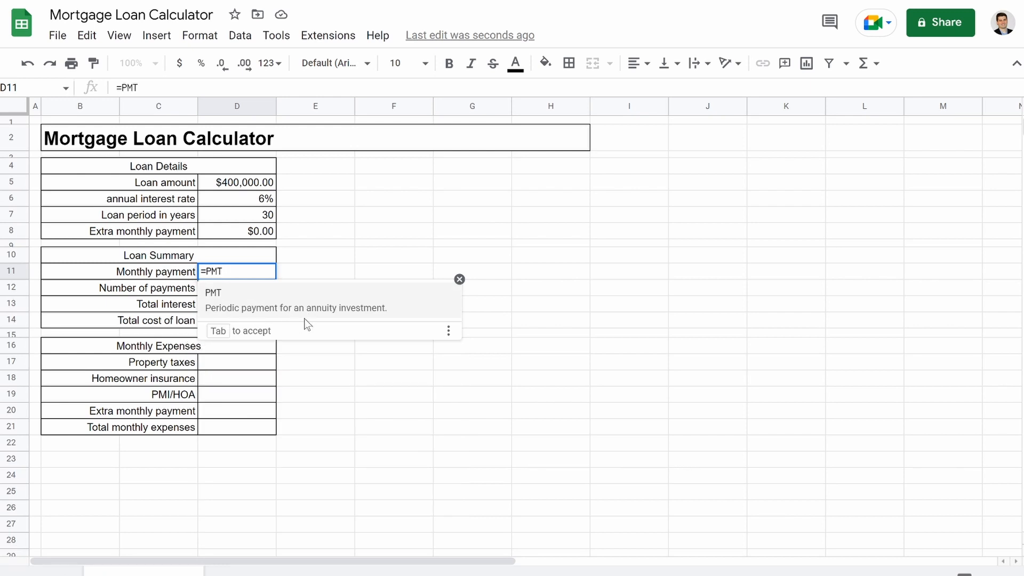
{"action": "key", "text": "Tab"}
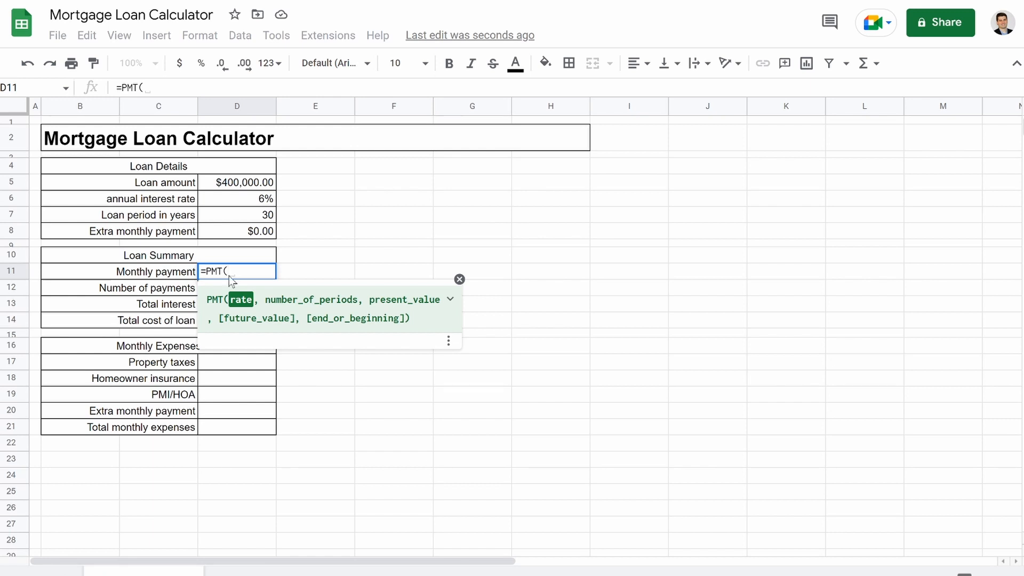
{"action": "left_click", "coordinate": [244, 198]}
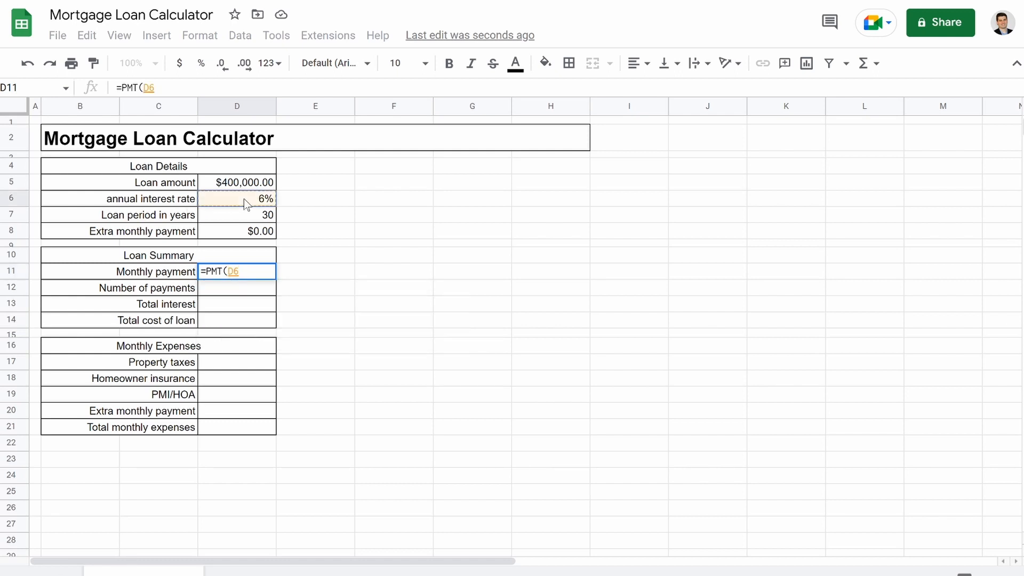
{"action": "type", "text": "/12"}
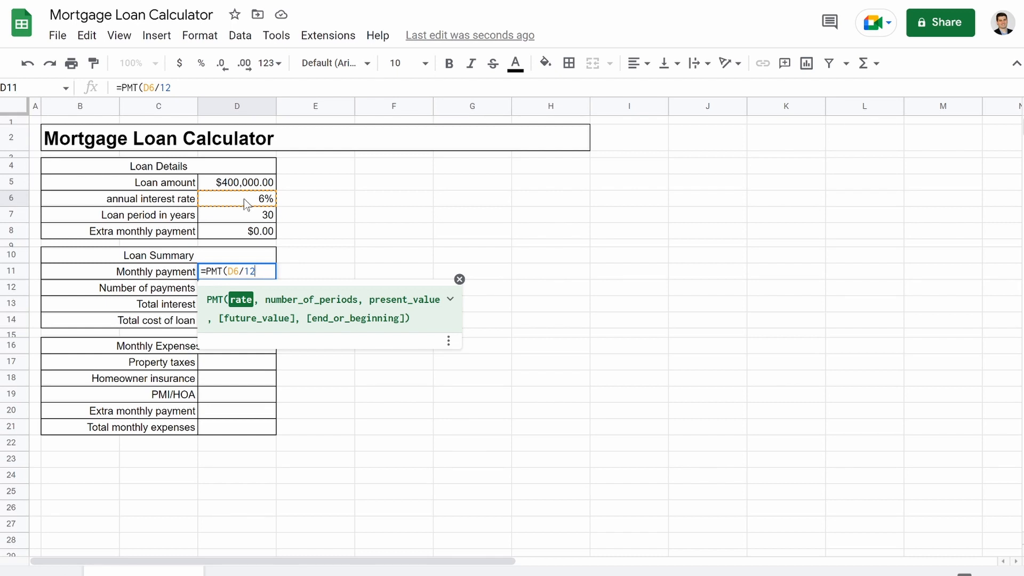
{"action": "type", "text": ",("}
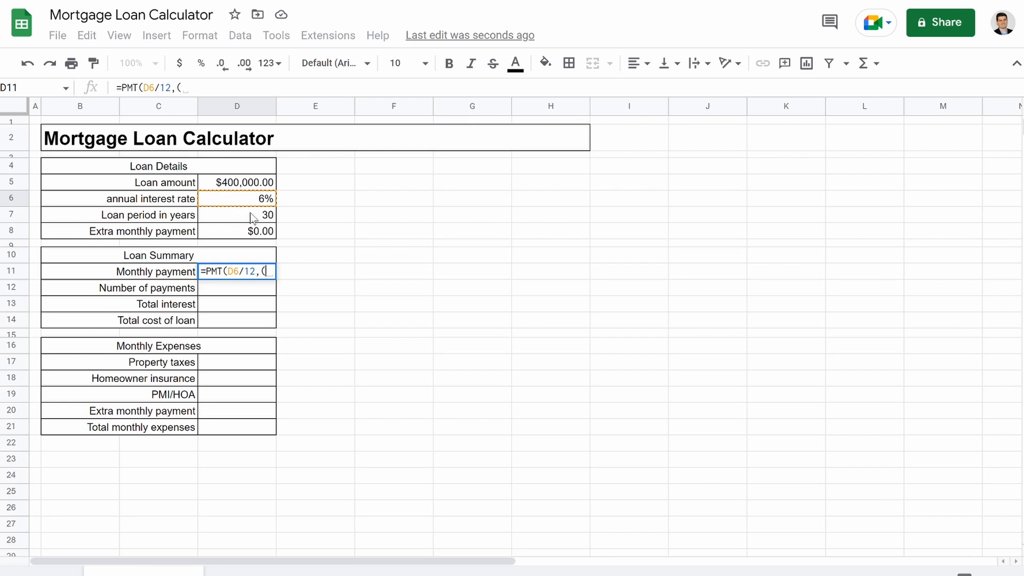
{"action": "left_click", "coordinate": [251, 213]}
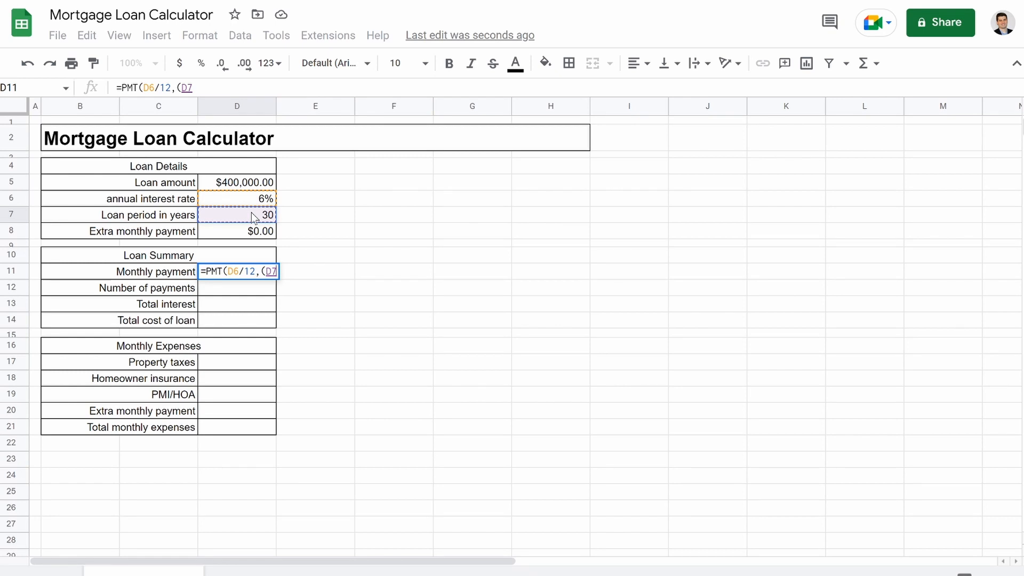
{"action": "type", "text": "*12"}
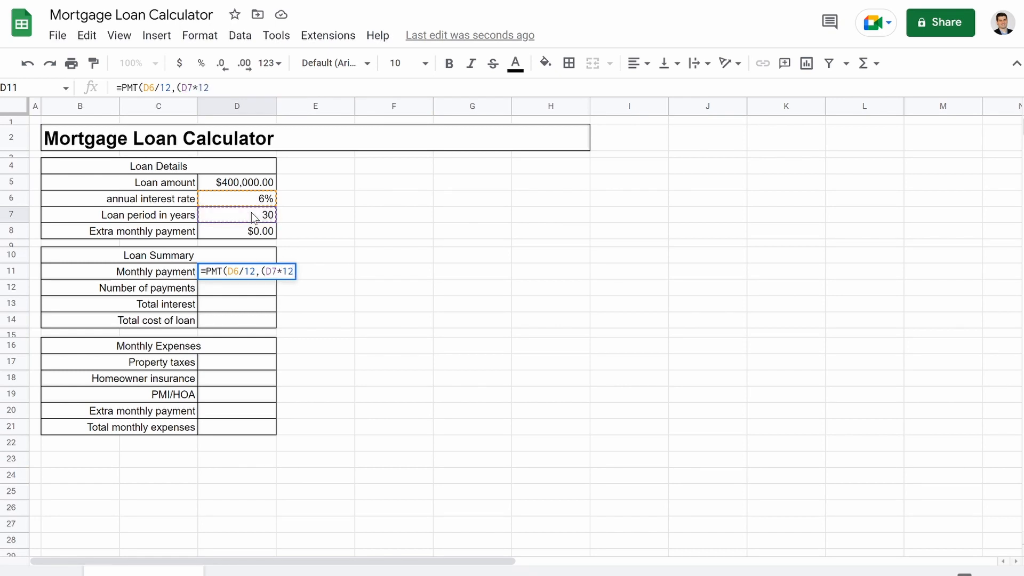
{"action": "type", "text": ")"}
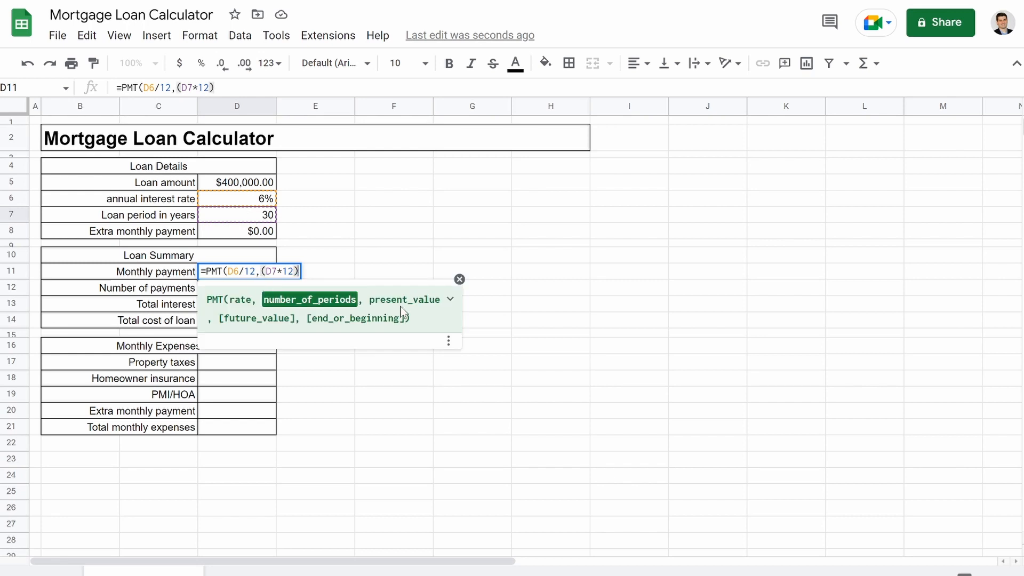
{"action": "type", "text": ","}
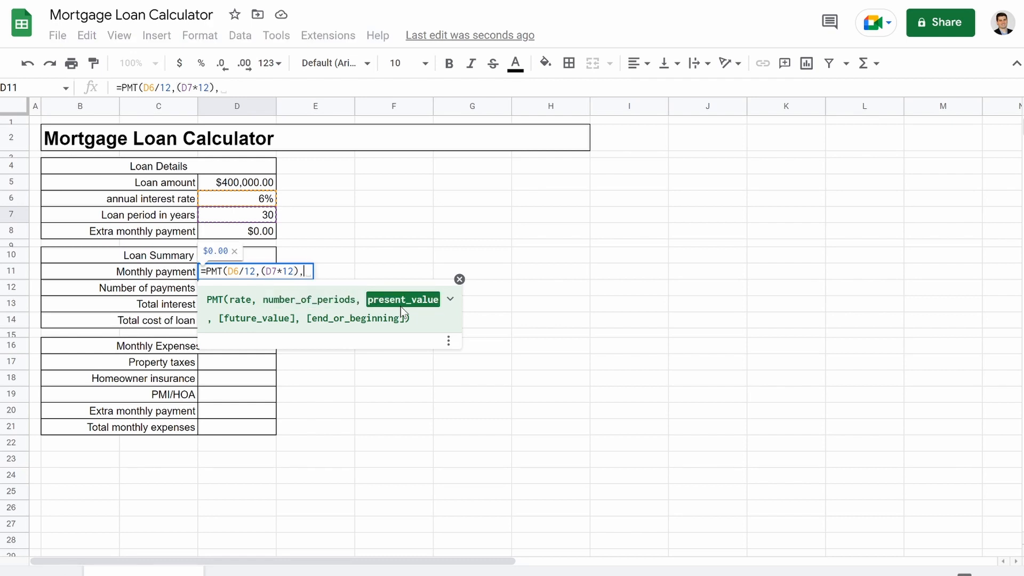
{"action": "type", "text": "-"}
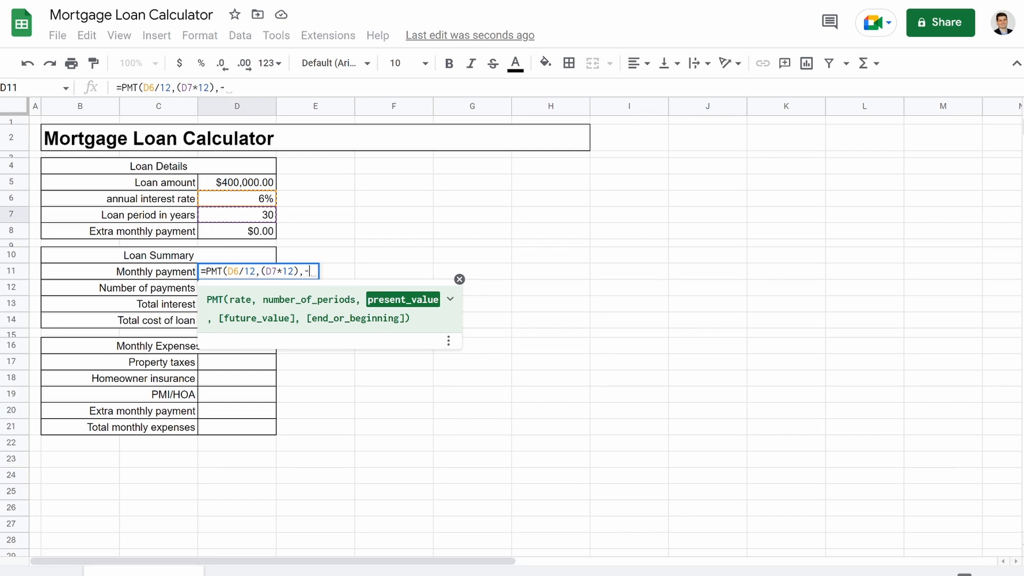
{"action": "left_click", "coordinate": [247, 187]}
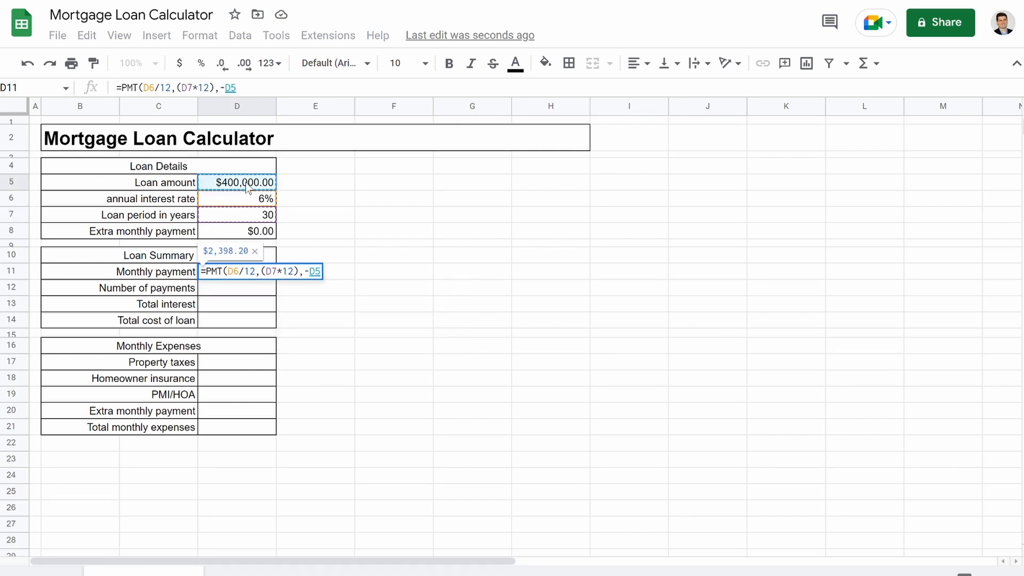
{"action": "type", "text": ")"}
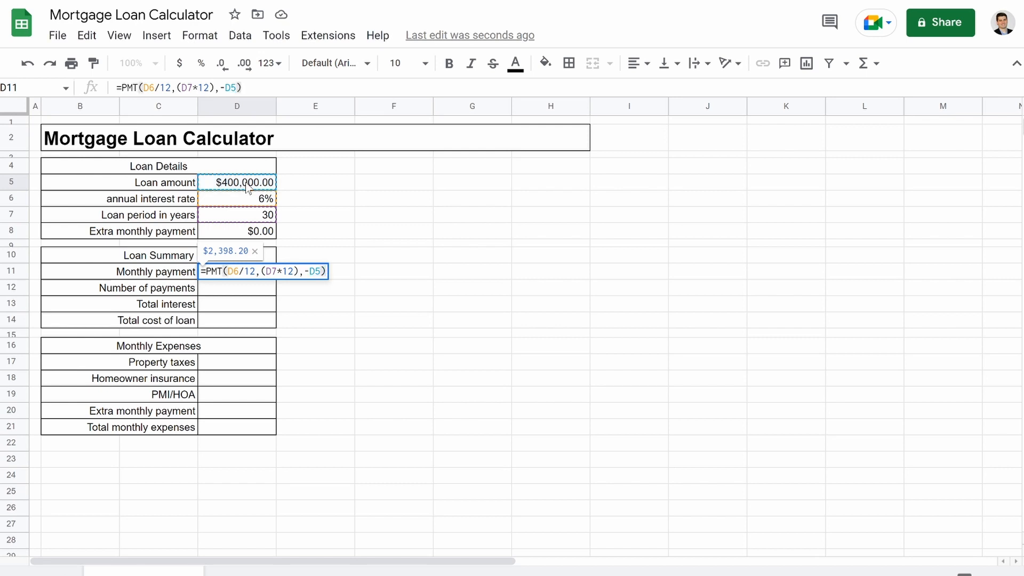
{"action": "key", "text": "Return"}
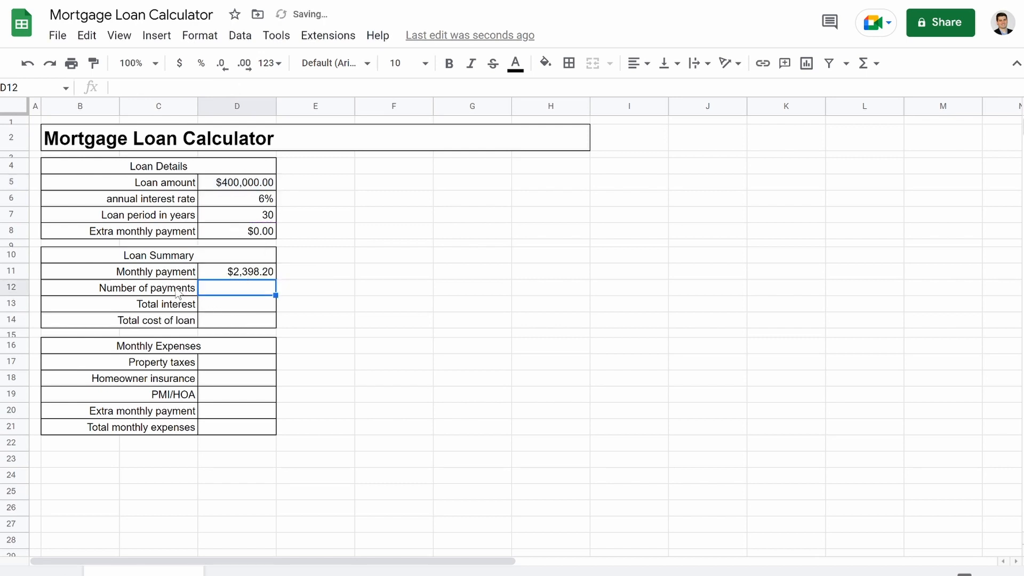
{"action": "left_click", "coordinate": [241, 273]}
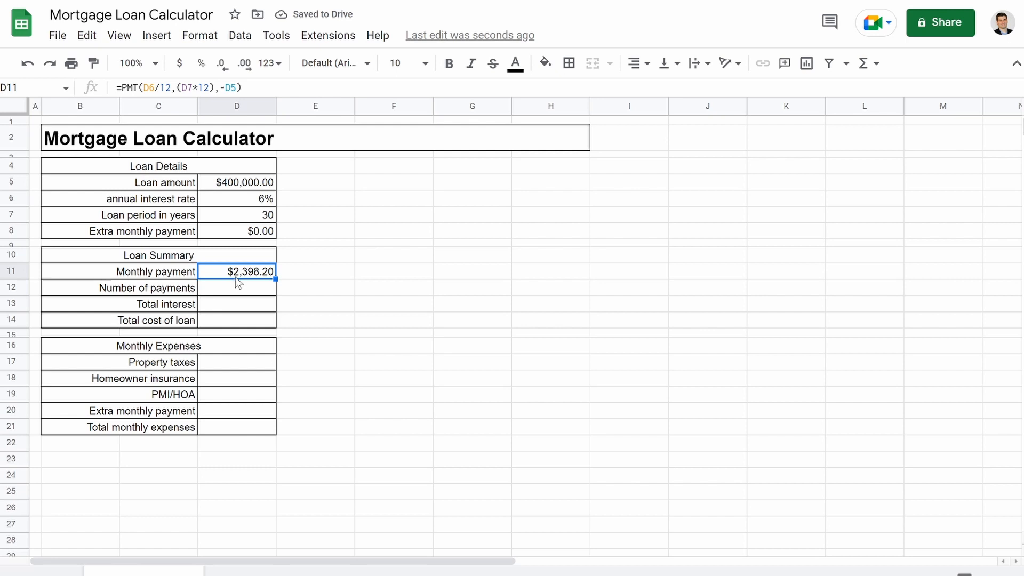
Step: Set the annual interest rate in D6 to 5% and the loan amount in D5 to 300,000
{"action": "left_click", "coordinate": [251, 199]}
{"action": "type", "text": "5"}
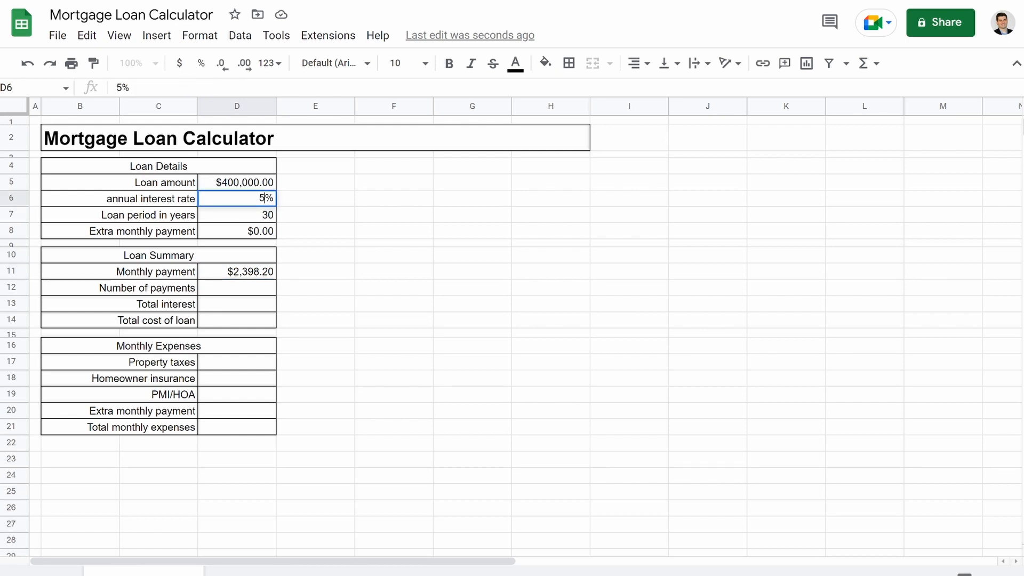
{"action": "key", "text": "Return"}
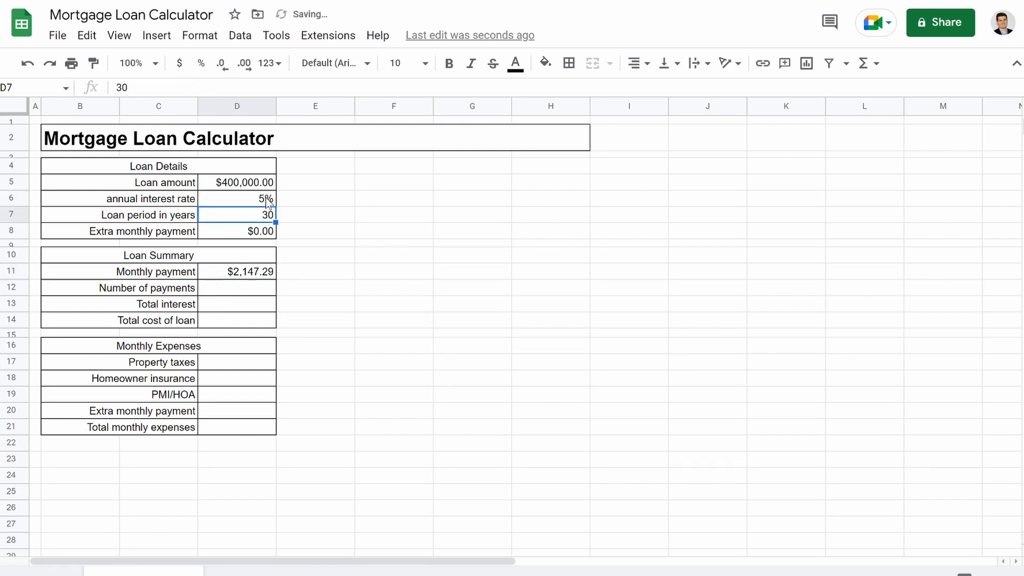
{"action": "left_click", "coordinate": [233, 184]}
{"action": "type", "text": "300,000"}
{"action": "key", "text": "Return"}
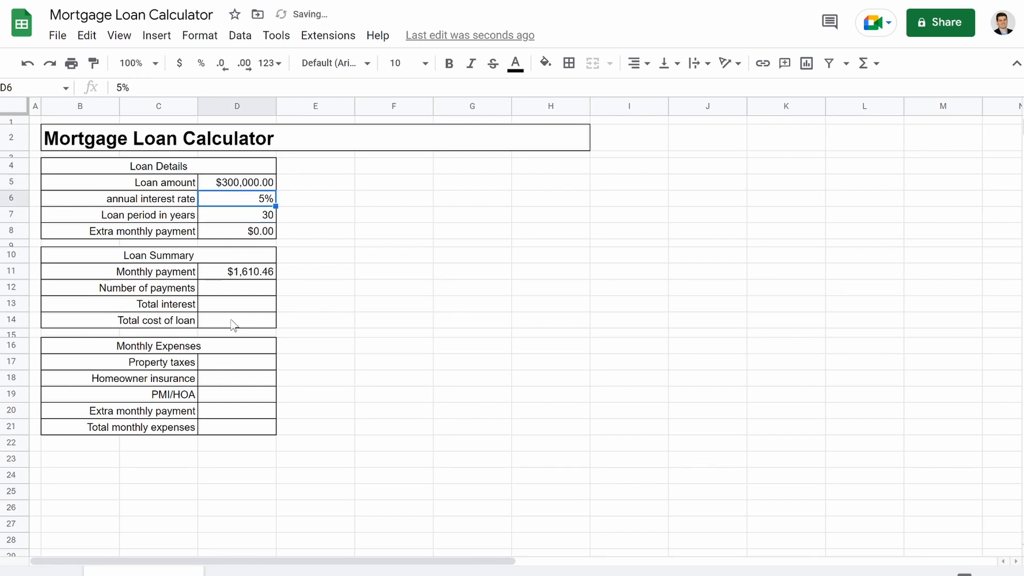
Step: Enter 360 as the number of payments in D12
{"action": "left_click", "coordinate": [236, 233]}
{"action": "left_click", "coordinate": [241, 295]}
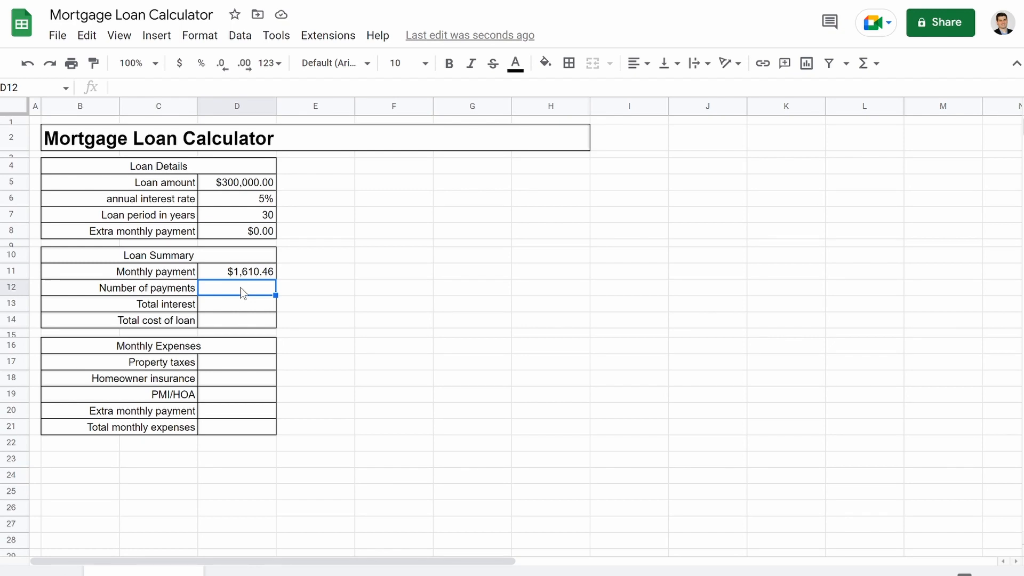
{"action": "type", "text": "360"}
{"action": "key", "text": "Return"}
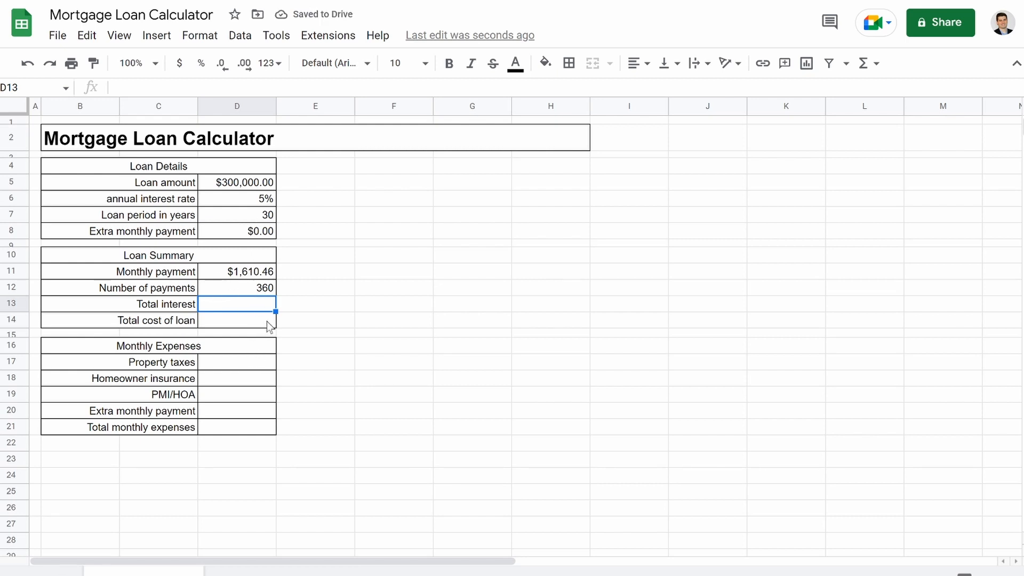
{"action": "left_click", "coordinate": [256, 291]}
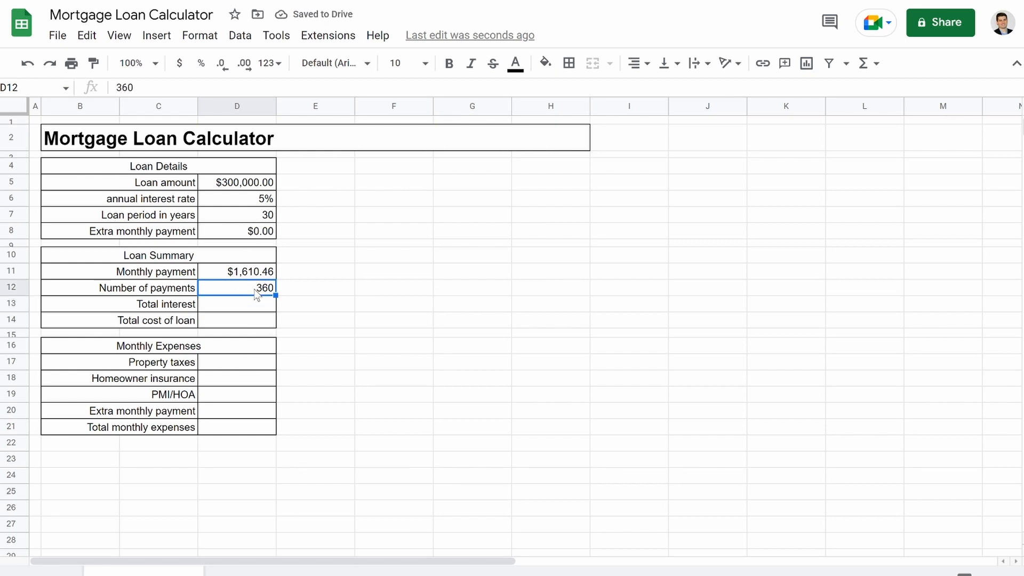
{"action": "left_click", "coordinate": [103, 234]}
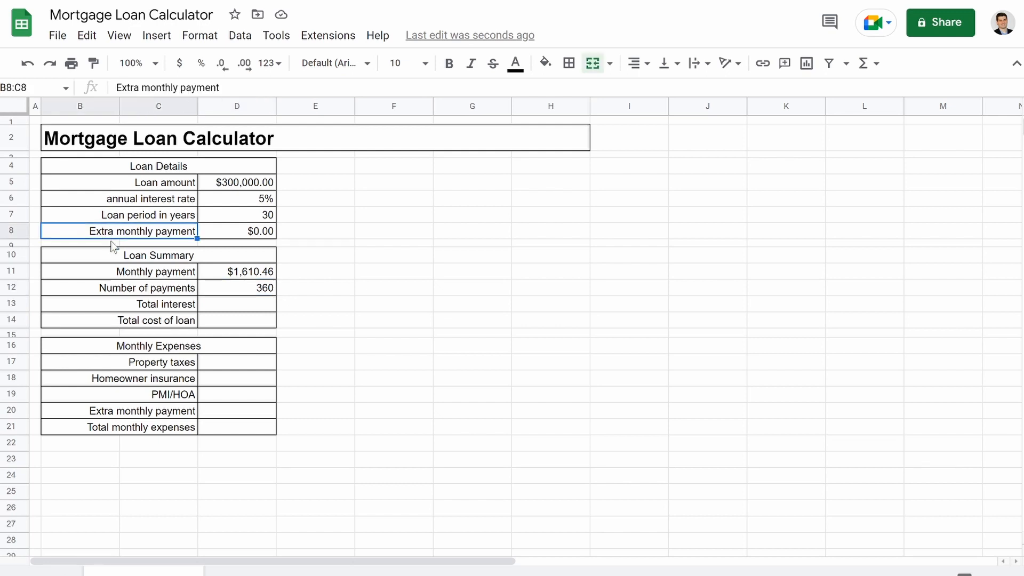
{"action": "left_click", "coordinate": [269, 234]}
{"action": "left_click", "coordinate": [257, 291]}
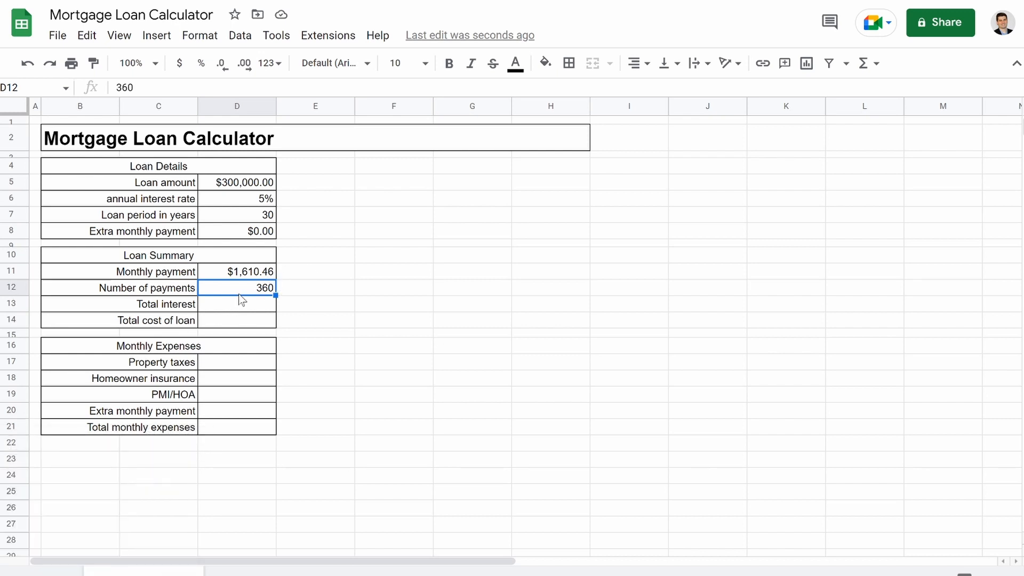
{"action": "left_click", "coordinate": [236, 309]}
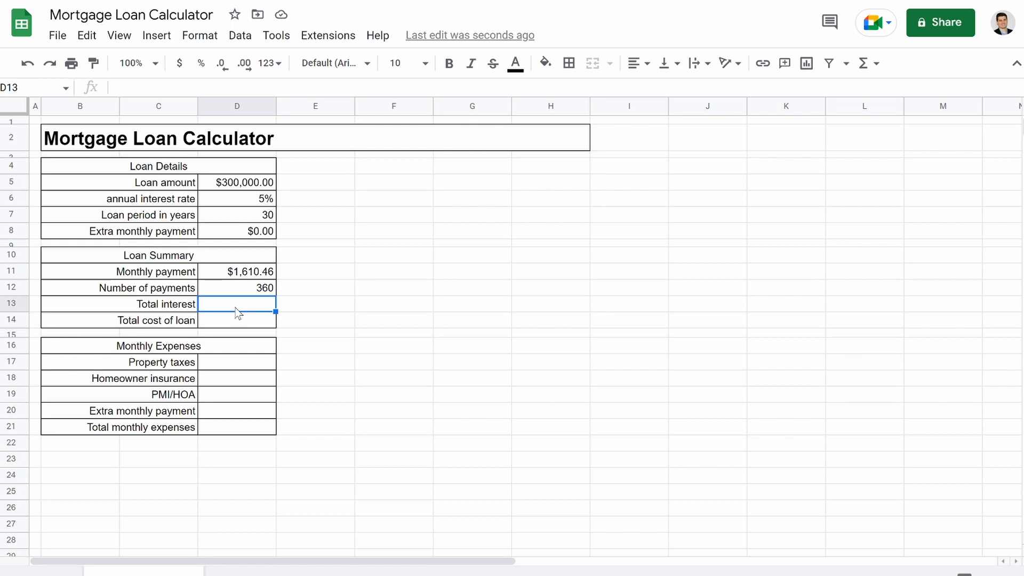
{"action": "left_click", "coordinate": [144, 323]}
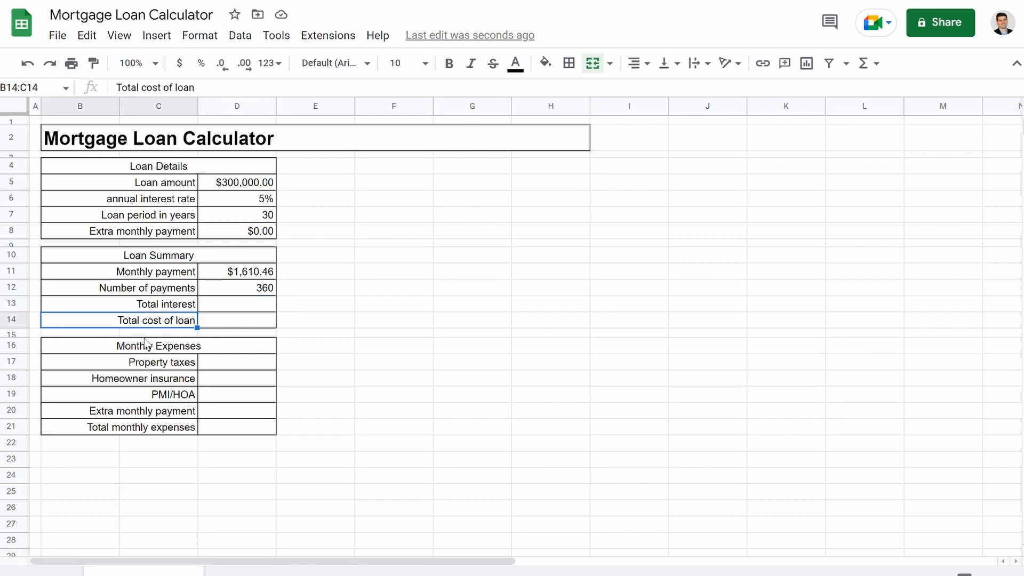
Step: Calculate the total cost of the loan in D14 by multiplying the monthly payment by the number of payments, =D11*D12
{"action": "left_click", "coordinate": [224, 324]}
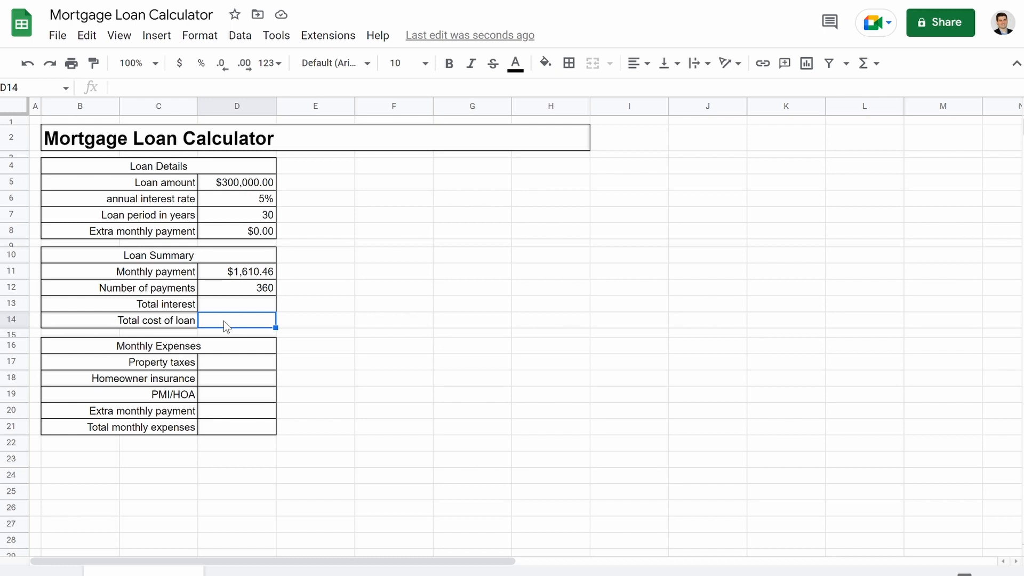
{"action": "type", "text": "="}
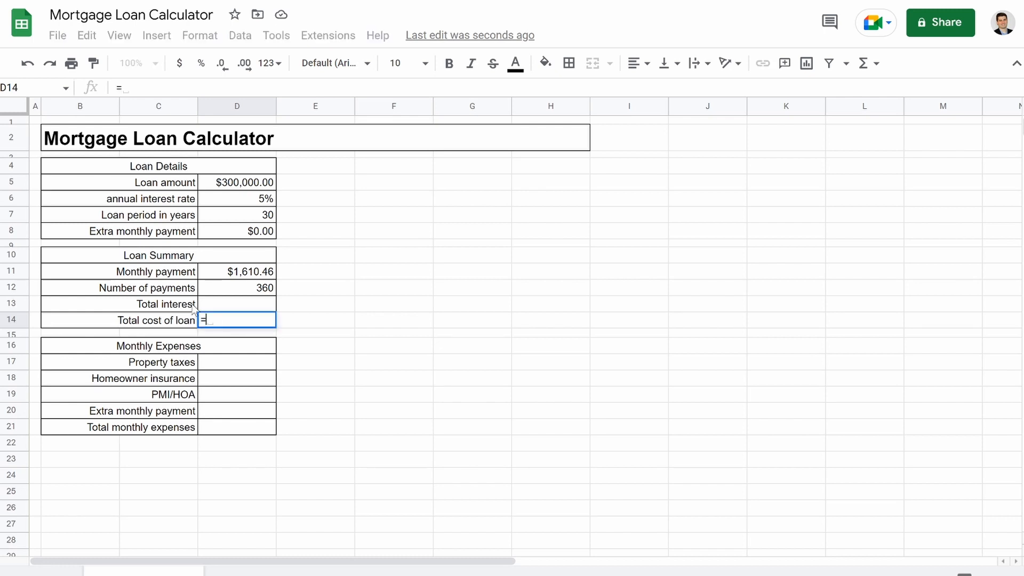
{"action": "left_click", "coordinate": [235, 273]}
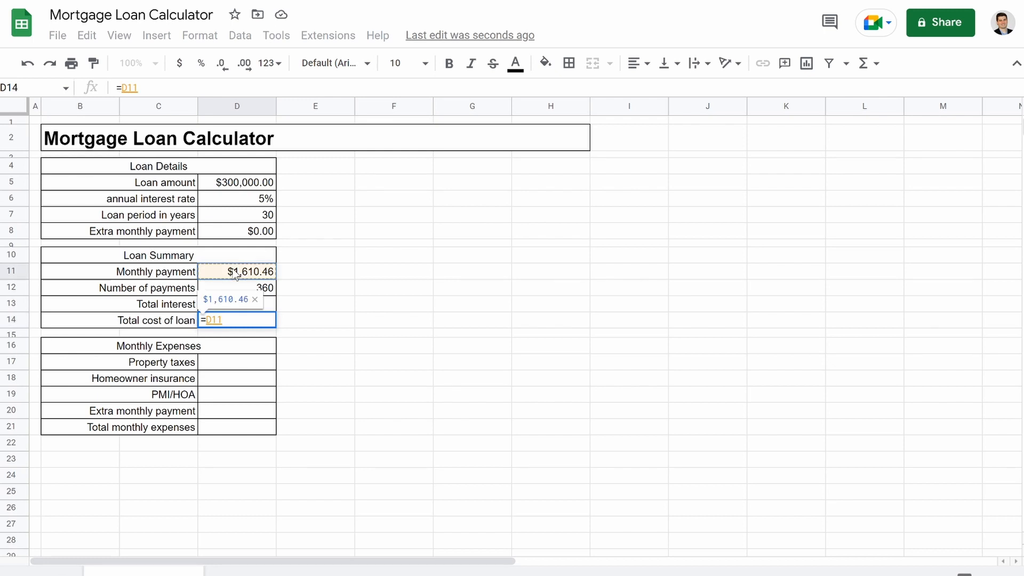
{"action": "type", "text": "*"}
{"action": "left_click", "coordinate": [244, 297]}
{"action": "key", "text": "Return"}
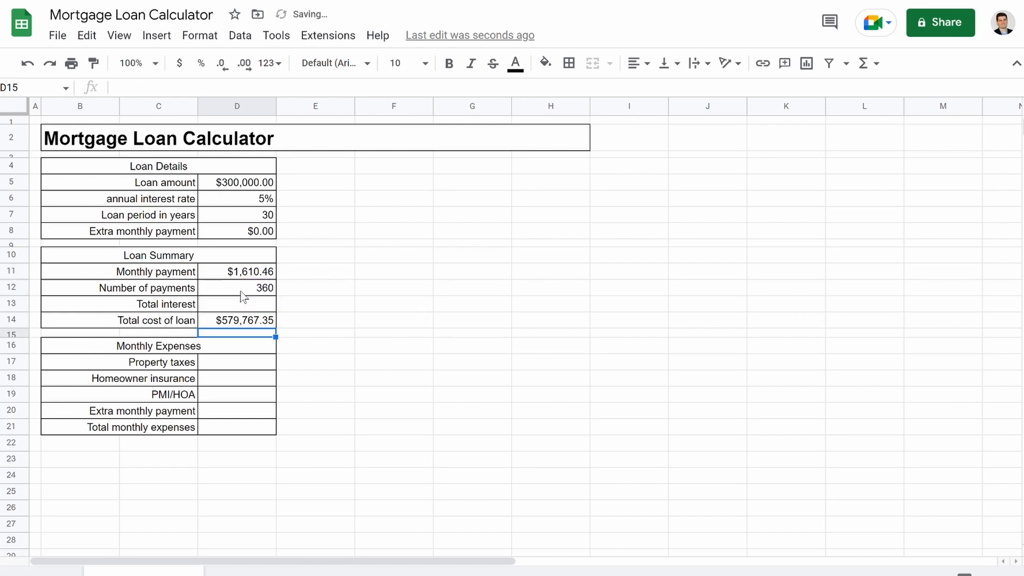
Step: Calculate the total interest in D13 by subtracting the loan amount from the total cost of the loan, =D14-D5
{"action": "left_click", "coordinate": [228, 322]}
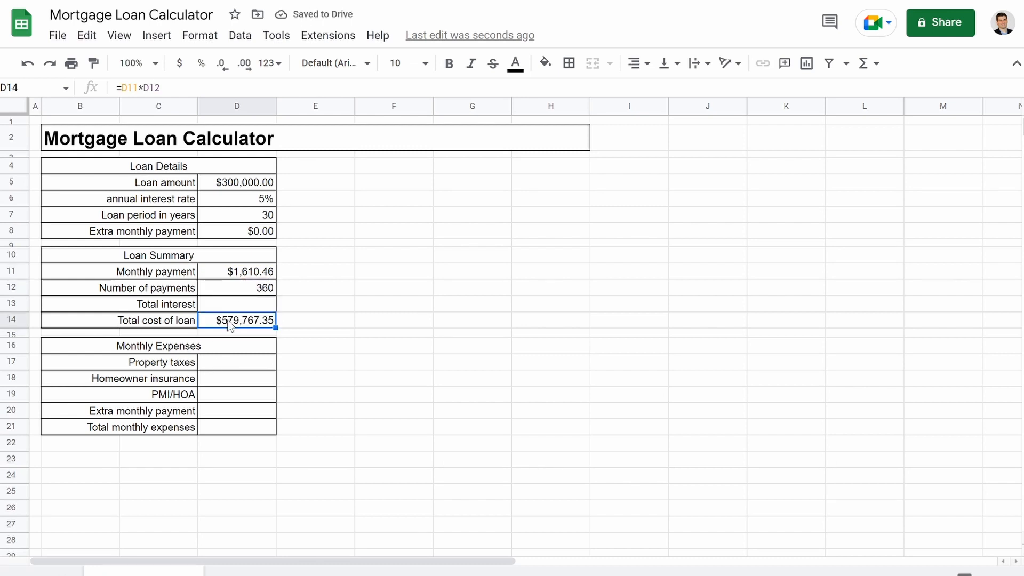
{"action": "left_click", "coordinate": [235, 270]}
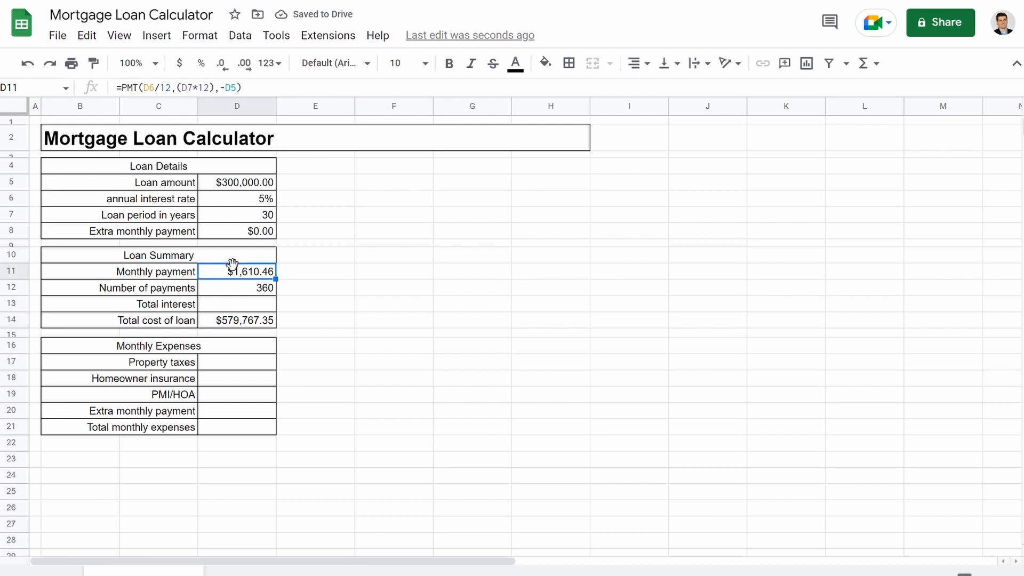
{"action": "left_click", "coordinate": [253, 291]}
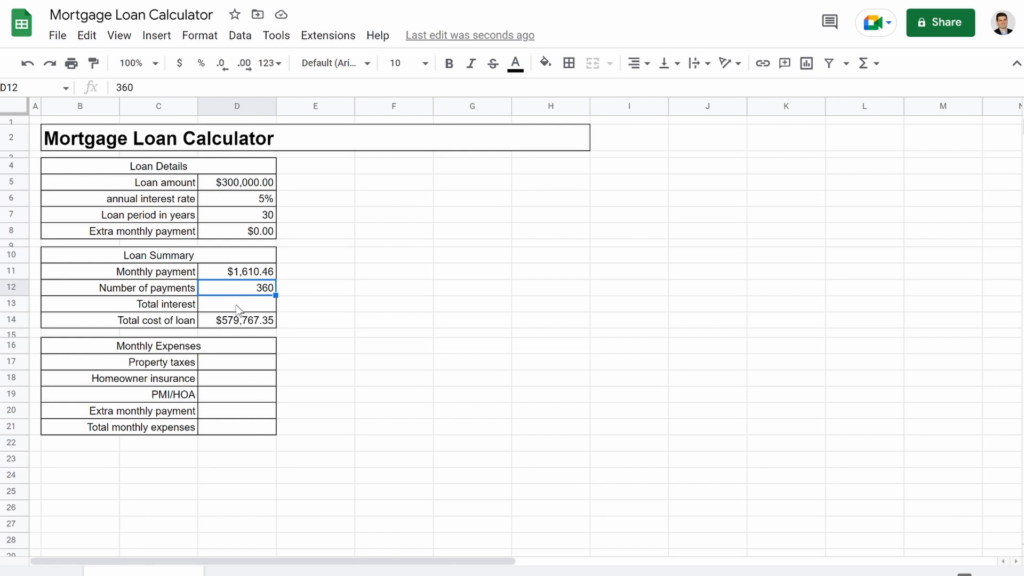
{"action": "left_click", "coordinate": [238, 306]}
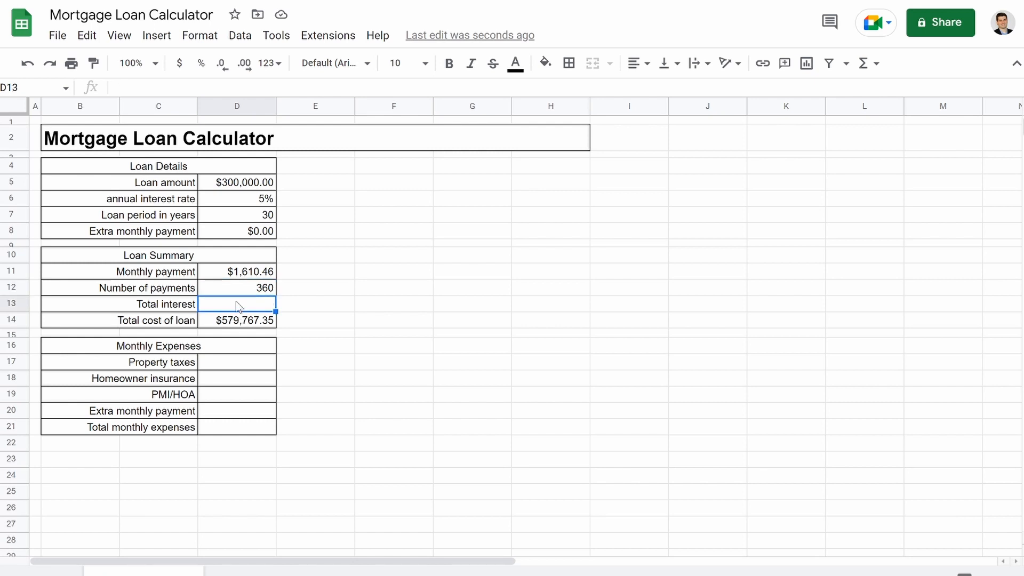
{"action": "type", "text": "="}
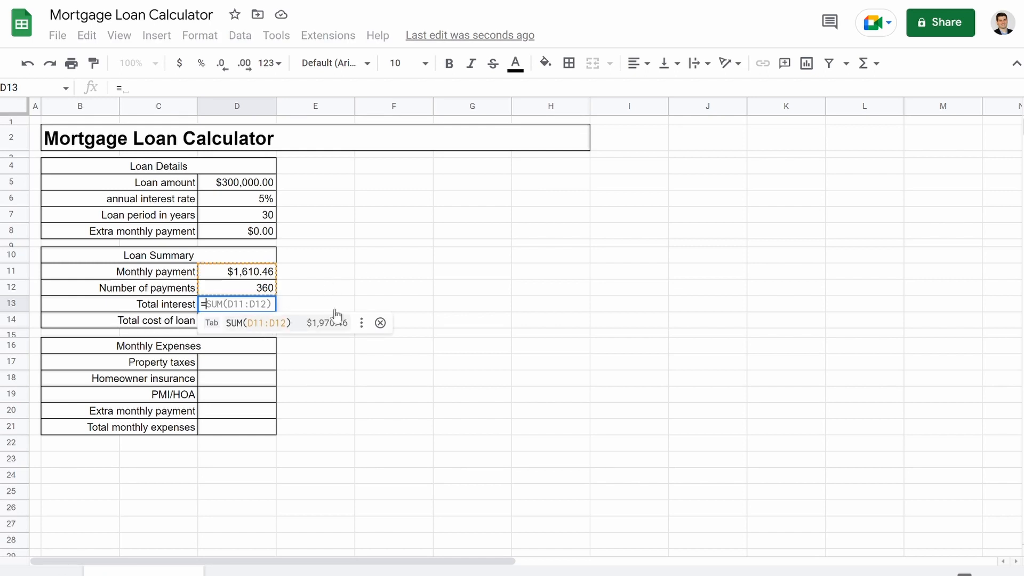
{"action": "left_click", "coordinate": [380, 322]}
{"action": "left_click", "coordinate": [226, 322]}
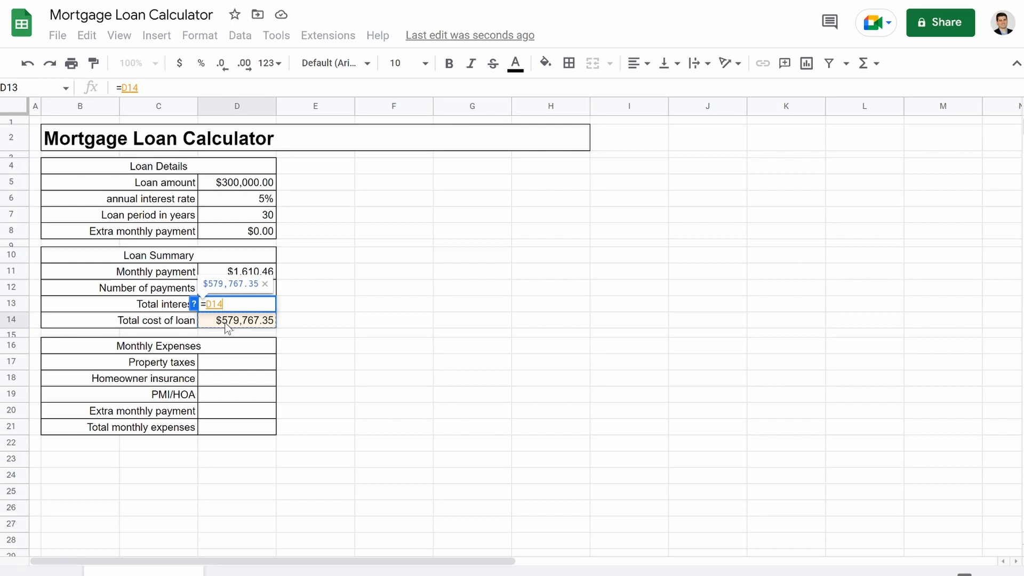
{"action": "type", "text": "-"}
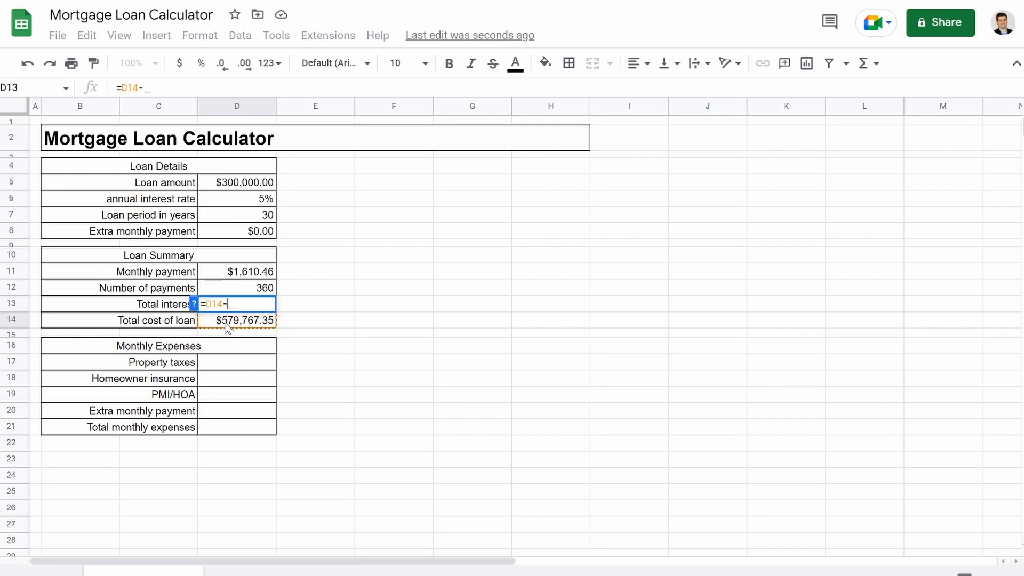
{"action": "left_click", "coordinate": [238, 184]}
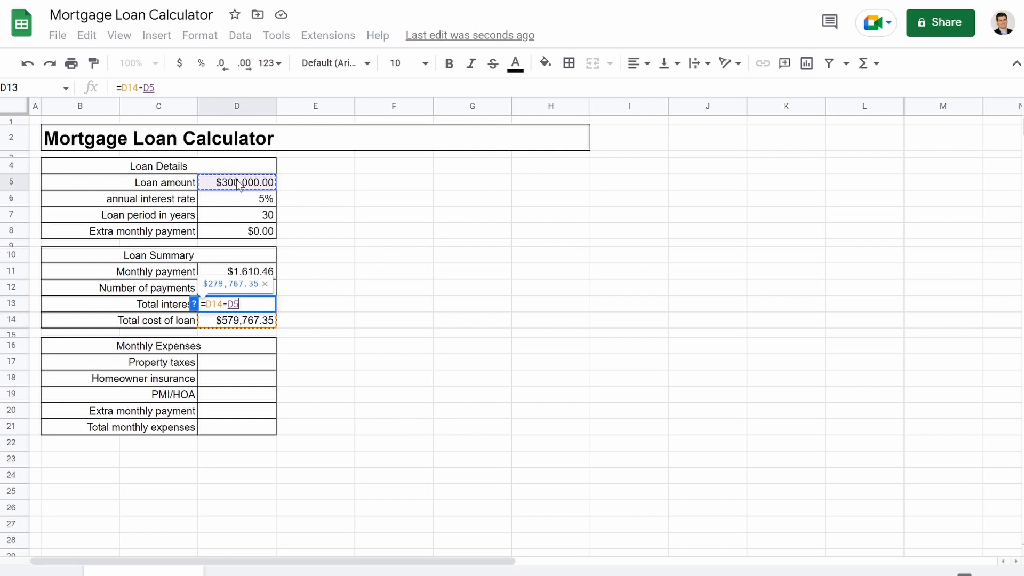
{"action": "key", "text": "Return"}
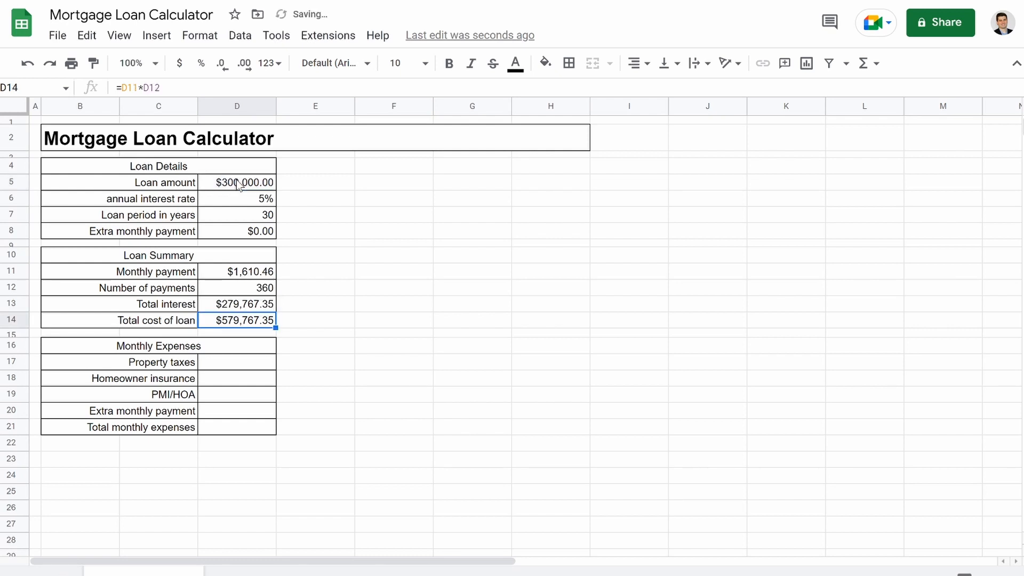
Step: Review the total interest formula and set the annual interest rate in D6 to 6%
{"action": "left_click", "coordinate": [236, 310]}
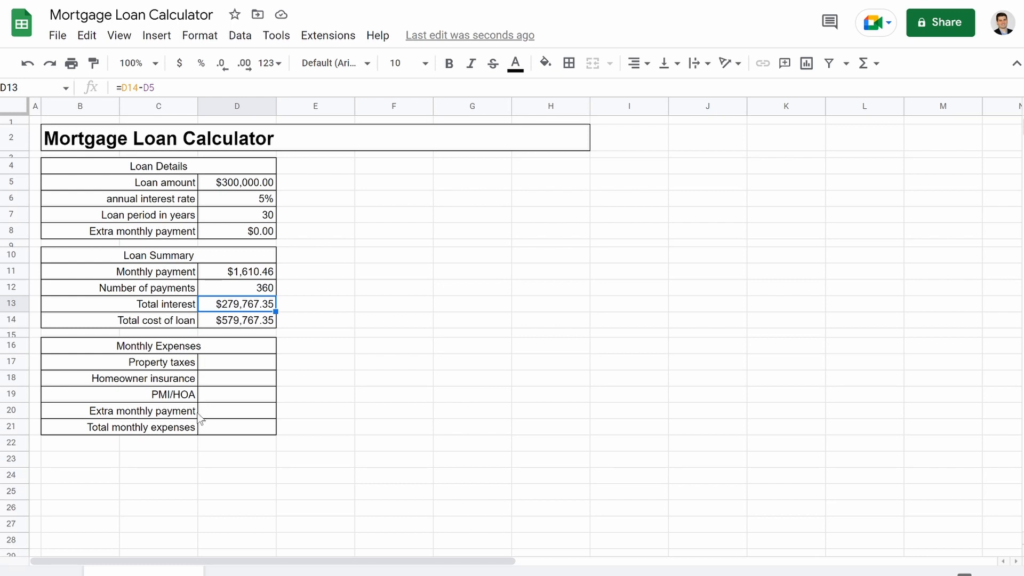
{"action": "left_click", "coordinate": [264, 205]}
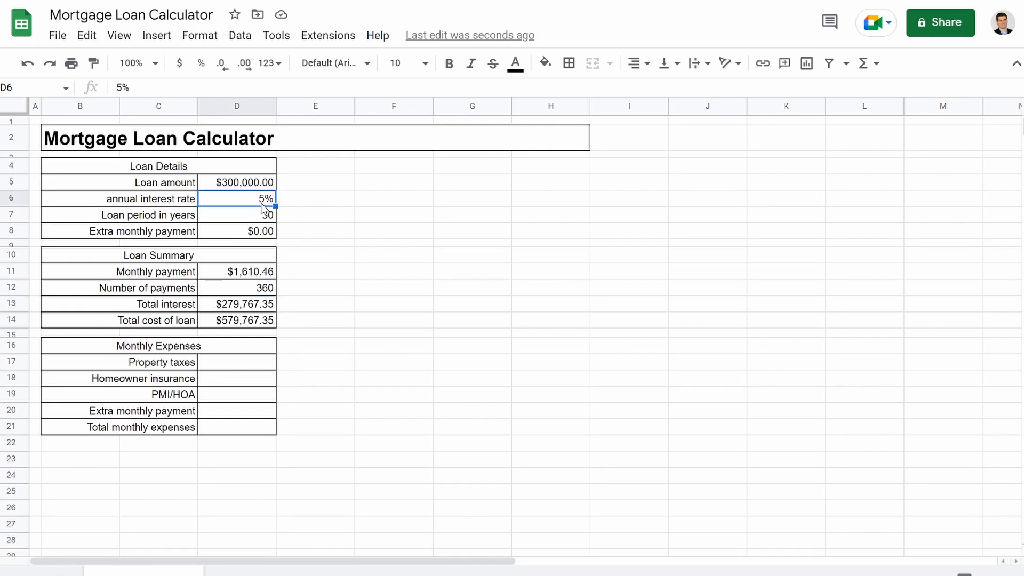
{"action": "left_click", "coordinate": [227, 307]}
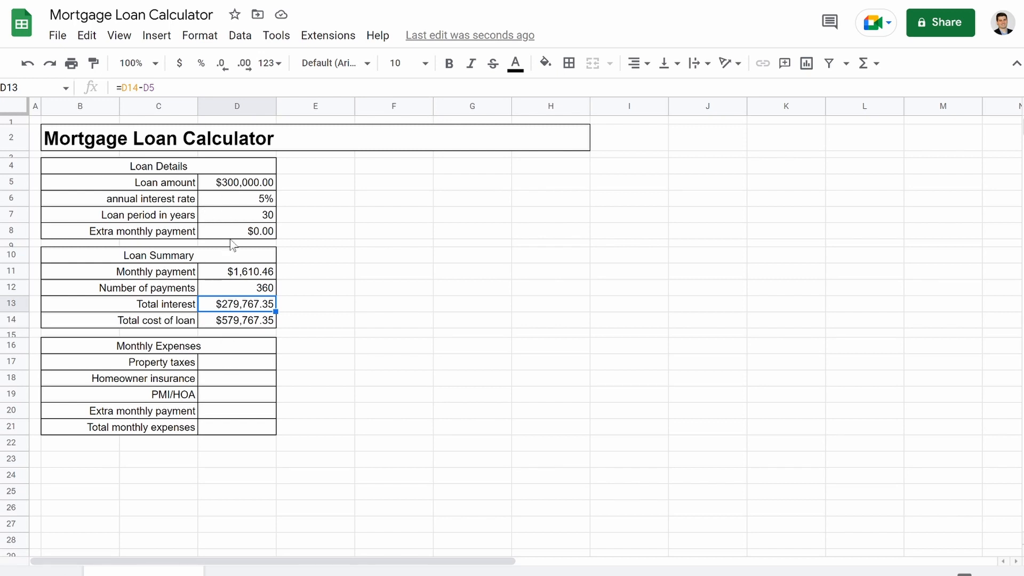
{"action": "left_click", "coordinate": [259, 207]}
{"action": "type", "text": "6"}
{"action": "key", "text": "Return"}
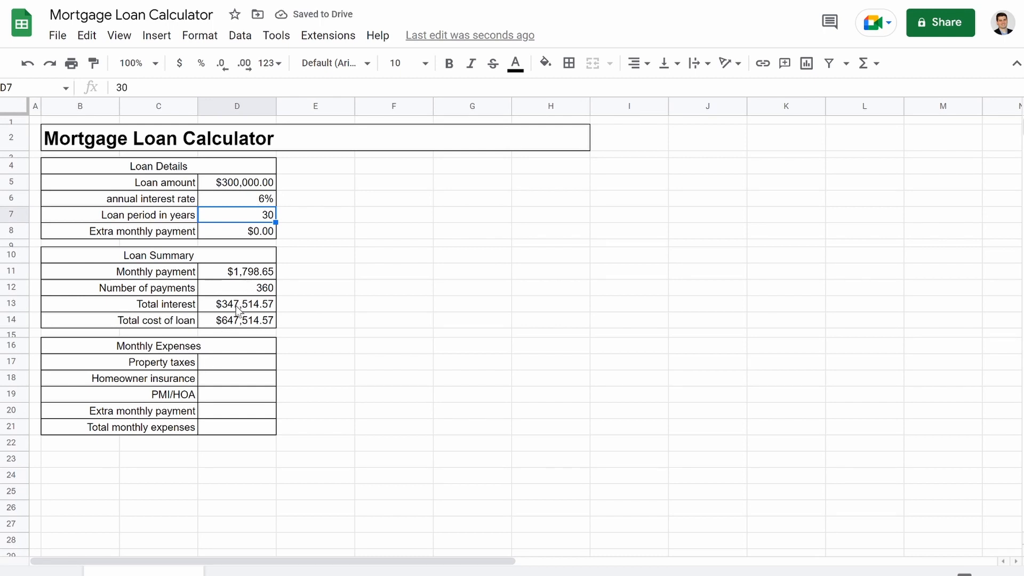
Step: Fill in the monthly expenses with 48 for property taxes, 162 for homeowner insurance and 0 for PMI/HOA
{"action": "left_click", "coordinate": [235, 363]}
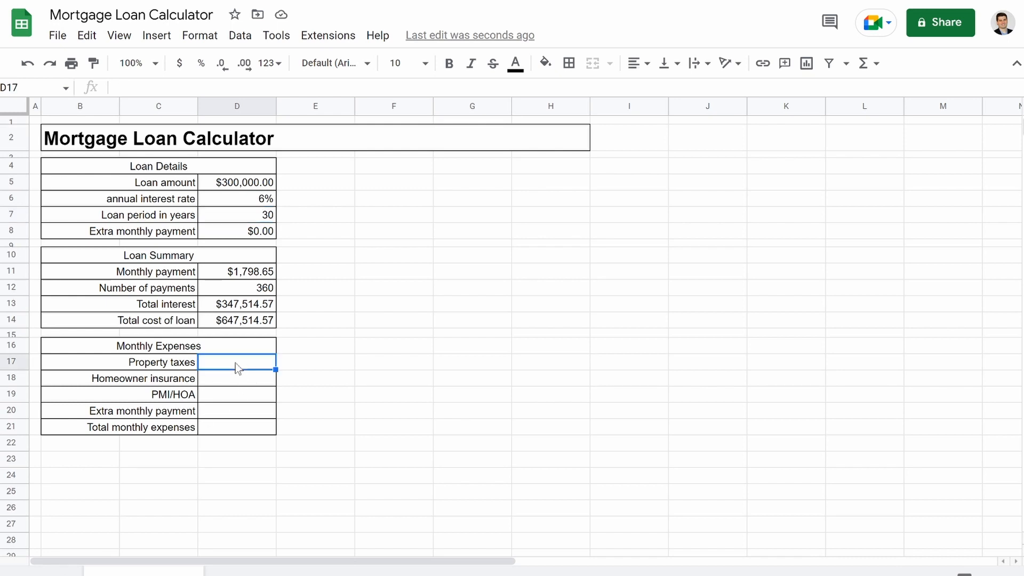
{"action": "type", "text": "48"}
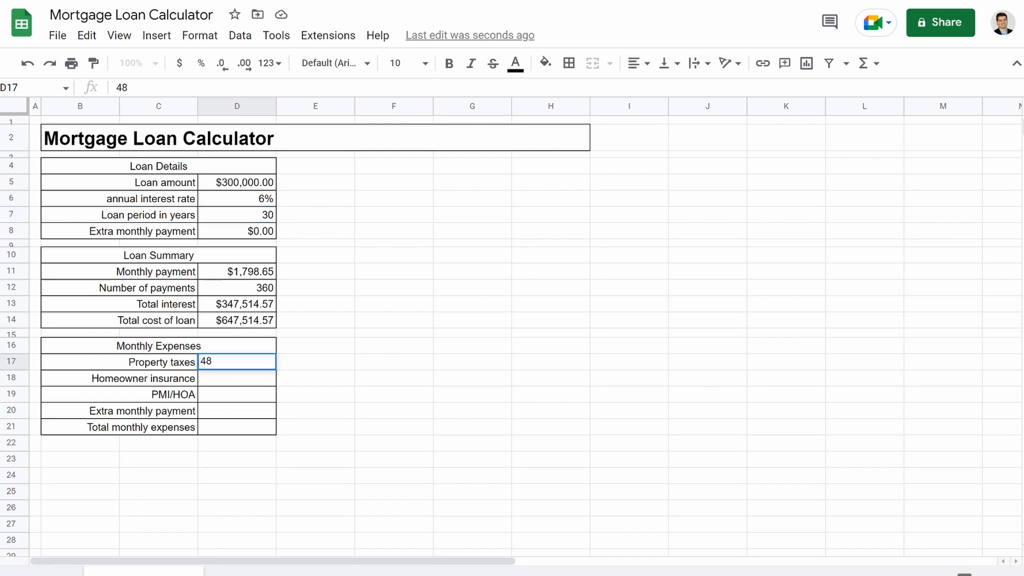
{"action": "key", "text": "Return"}
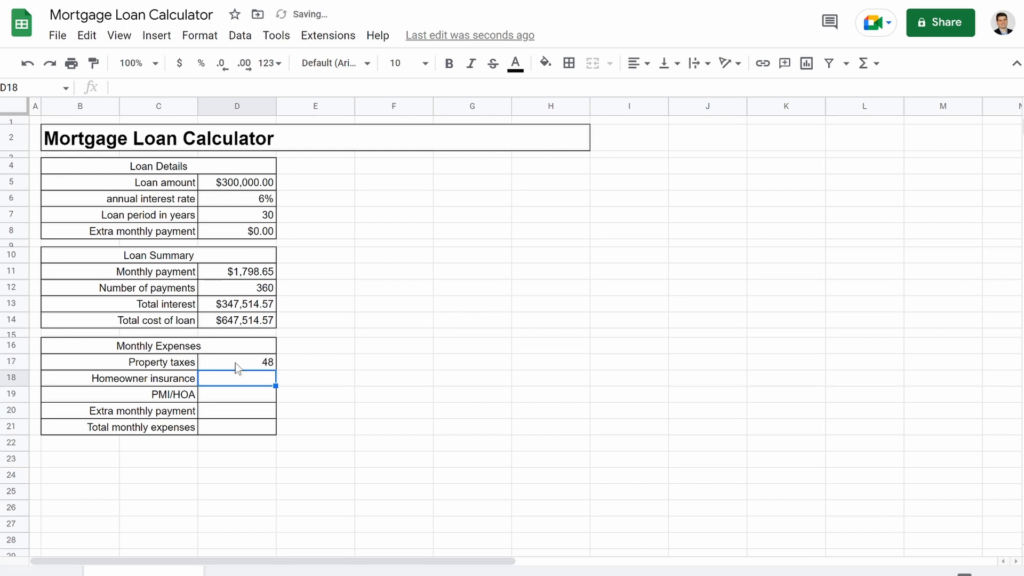
{"action": "type", "text": "162"}
{"action": "key", "text": "Return"}
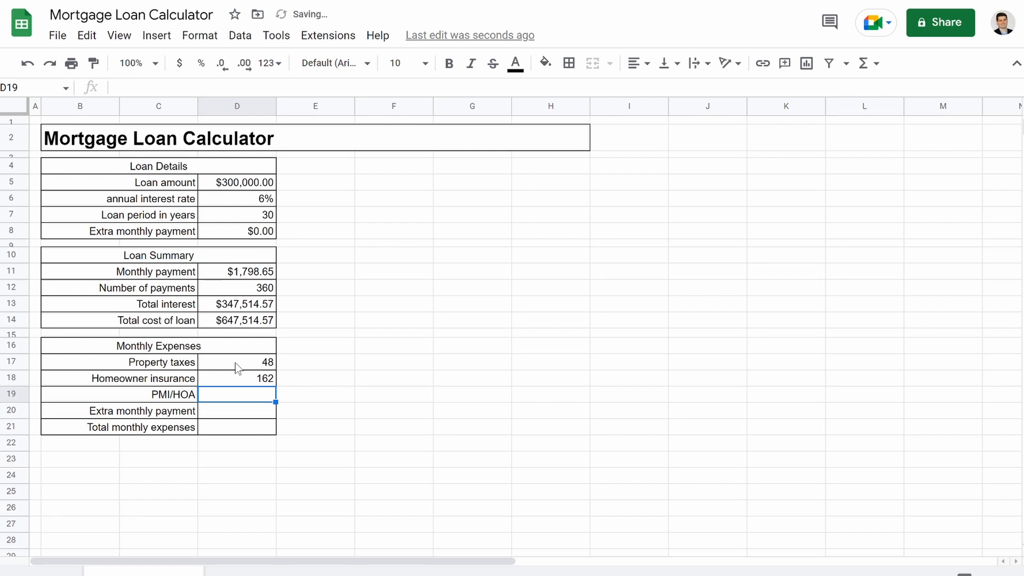
{"action": "type", "text": "0"}
{"action": "key", "text": "Return"}
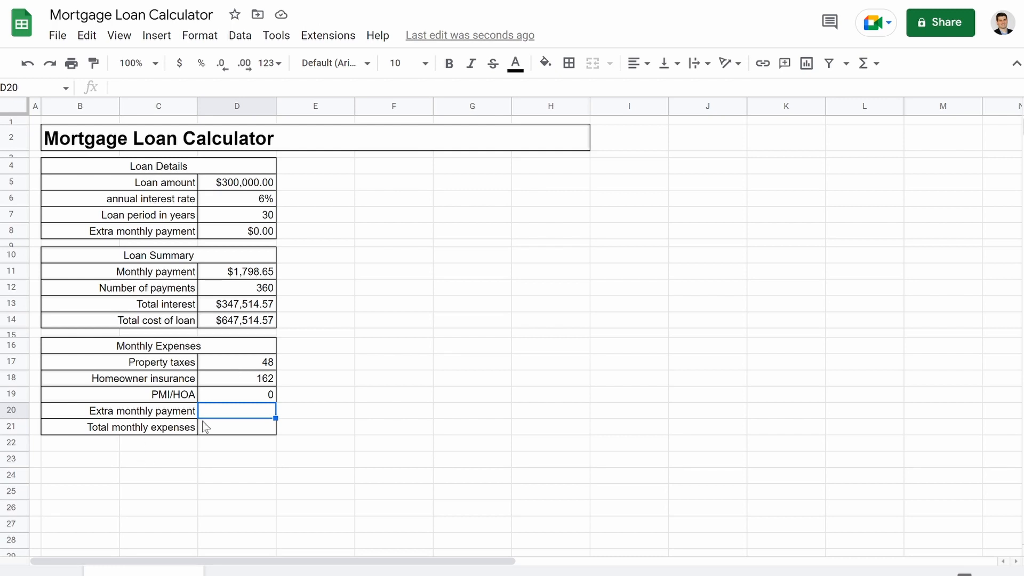
Step: Link the extra monthly payment in D20 to the Loan Details value with =D8 and reject the autofill suggestion
{"action": "type", "text": "="}
{"action": "left_click", "coordinate": [235, 235]}
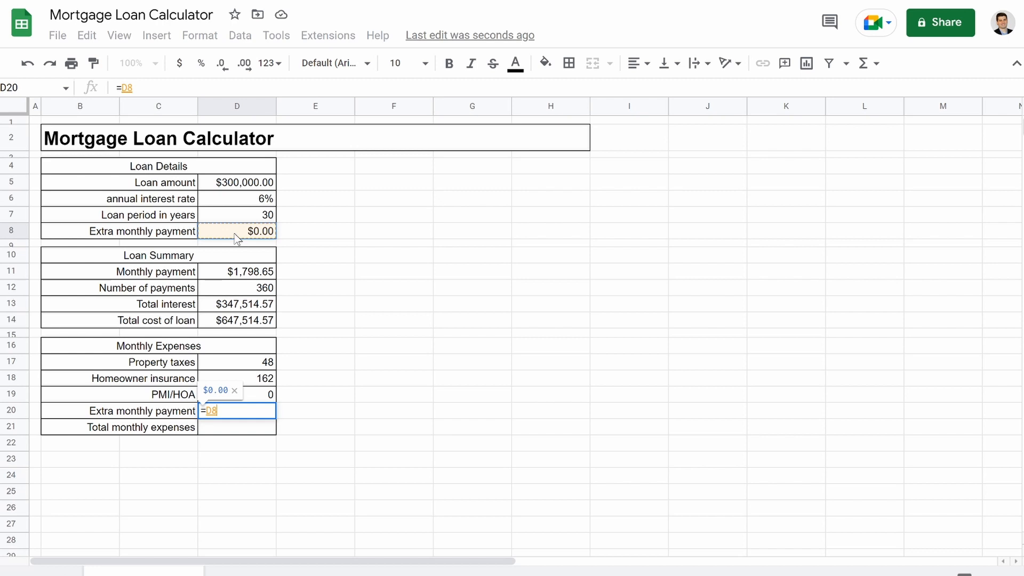
{"action": "key", "text": "Return"}
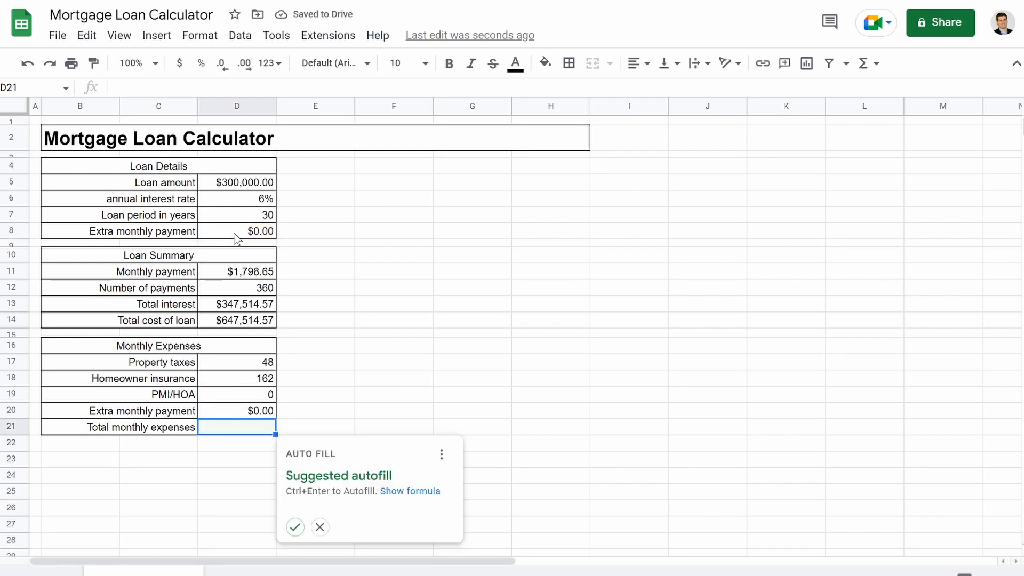
{"action": "left_click", "coordinate": [320, 527]}
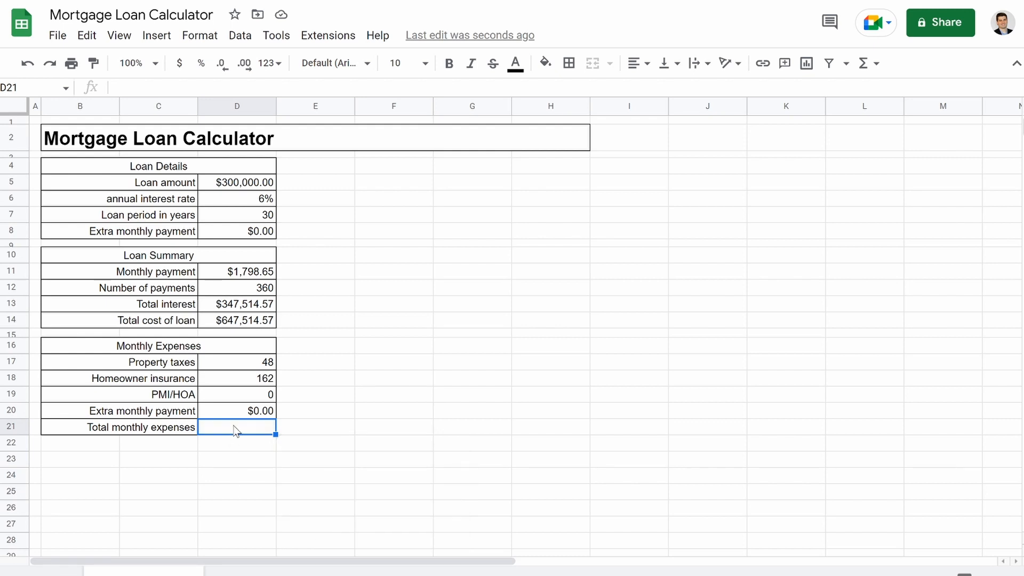
Step: Enter the suggested formula =SUM(D16:D21) for the total monthly expenses in D21
{"action": "type", "text": "="}
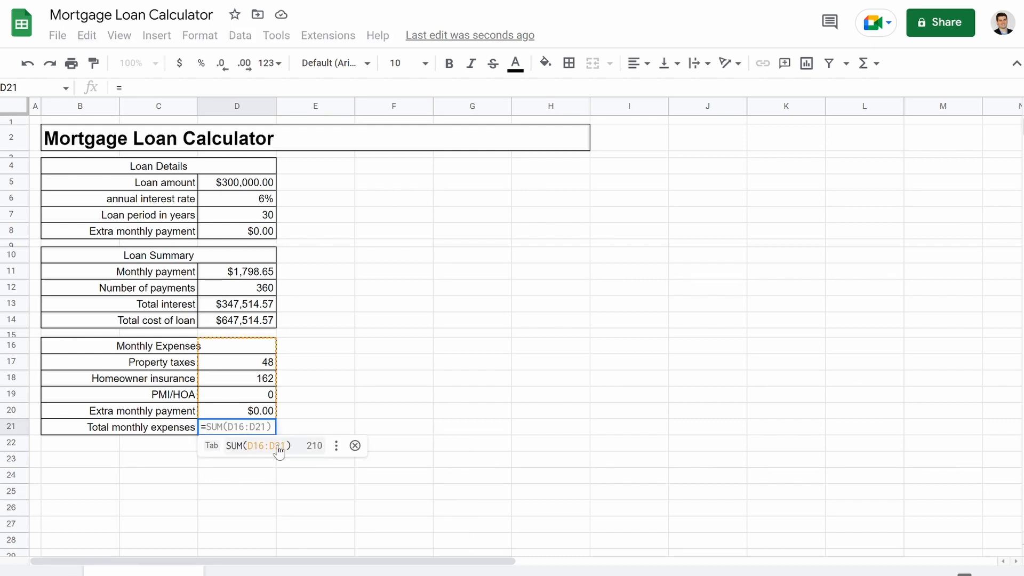
{"action": "left_click", "coordinate": [261, 448]}
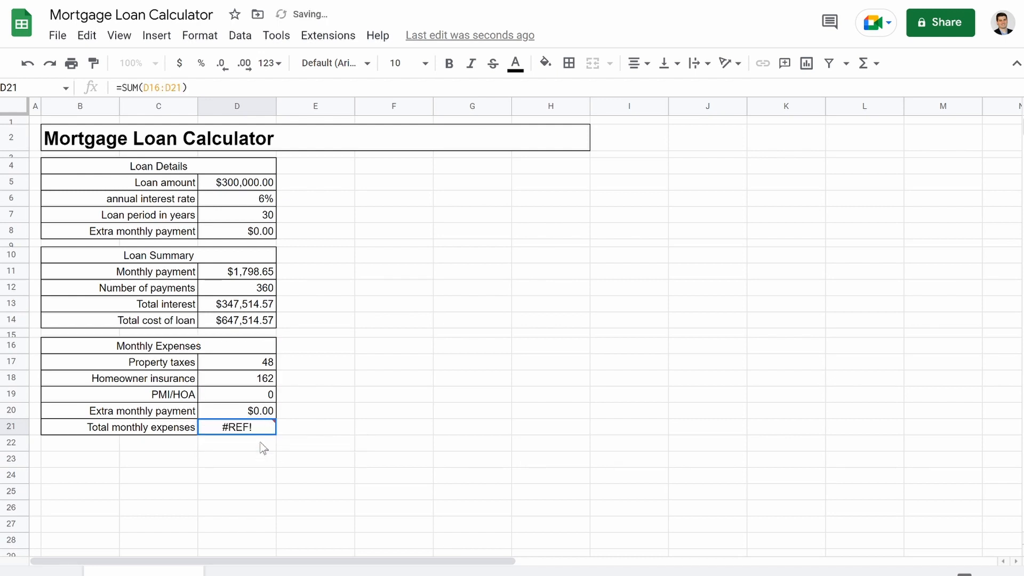
{"action": "left_click", "coordinate": [229, 345]}
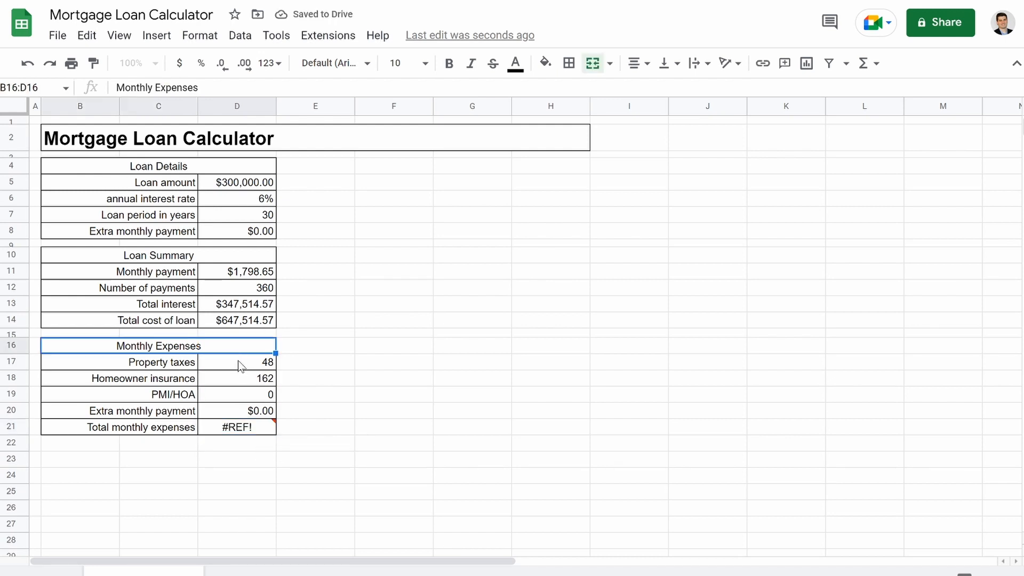
Step: Correct the total monthly expenses formula in D21 to =SUM(D17:D20)
{"action": "left_click", "coordinate": [252, 431]}
{"action": "left_click", "coordinate": [160, 88]}
{"action": "key", "text": "BackSpace"}
{"action": "type", "text": "7:D21)"}
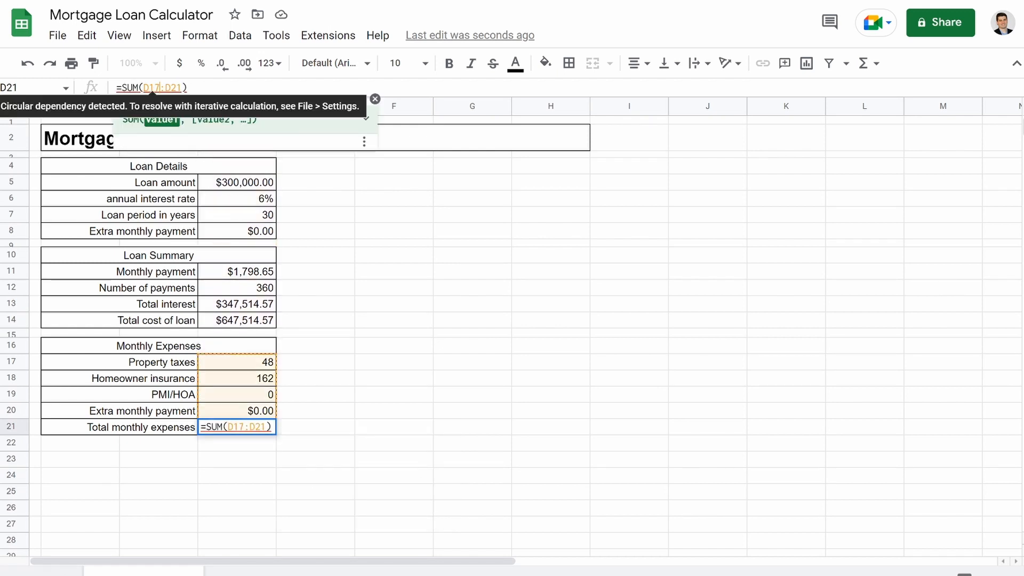
{"action": "key", "text": "Return"}
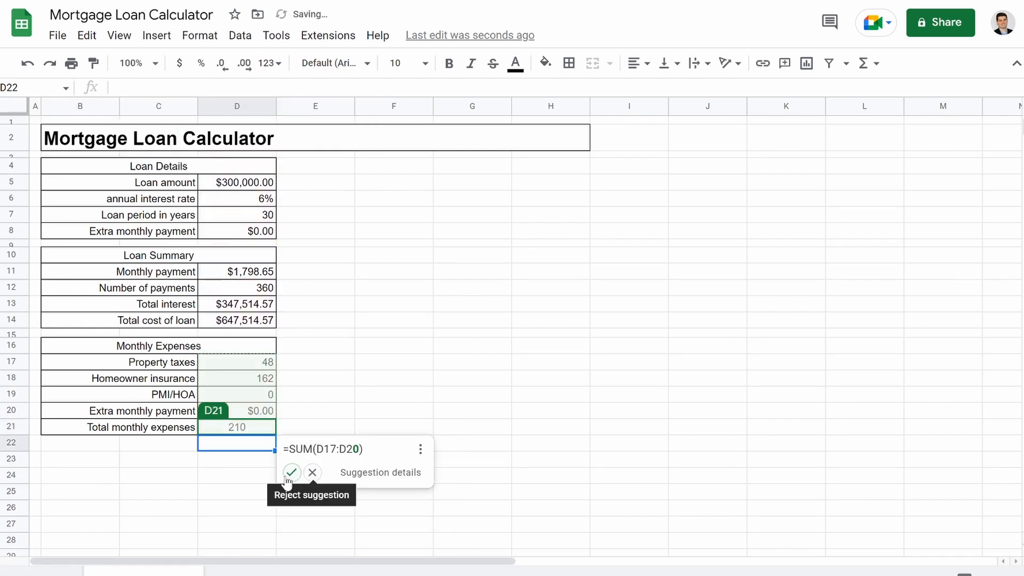
{"action": "left_click", "coordinate": [259, 429]}
{"action": "left_click", "coordinate": [183, 88]}
{"action": "key", "text": "BackSpace"}
{"action": "type", "text": "0"}
{"action": "key", "text": "Return"}
{"action": "left_click", "coordinate": [324, 480]}
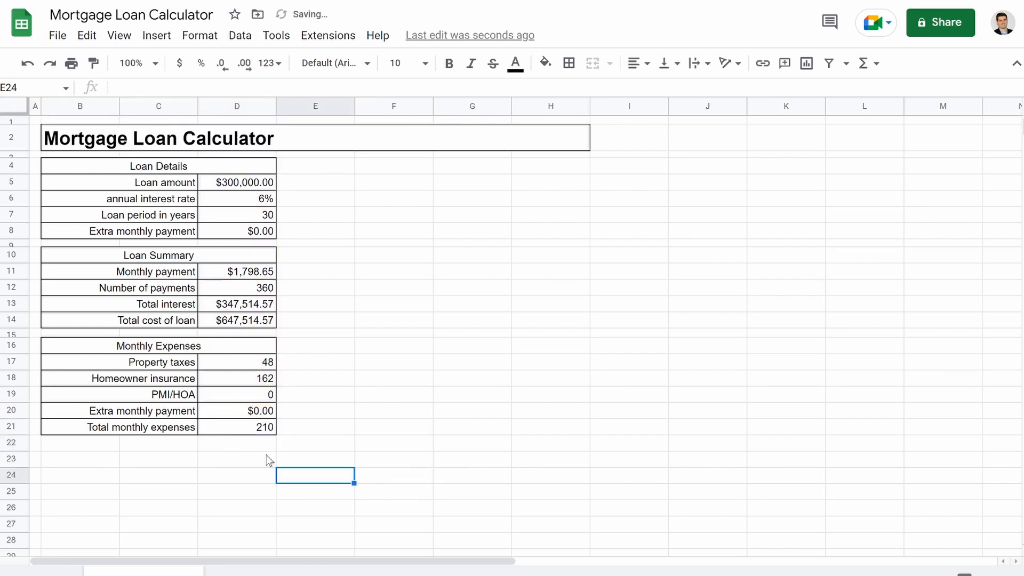
Step: Format the total monthly expenses in D21 and the expense values in D17:D20 as currency
{"action": "left_click", "coordinate": [247, 428]}
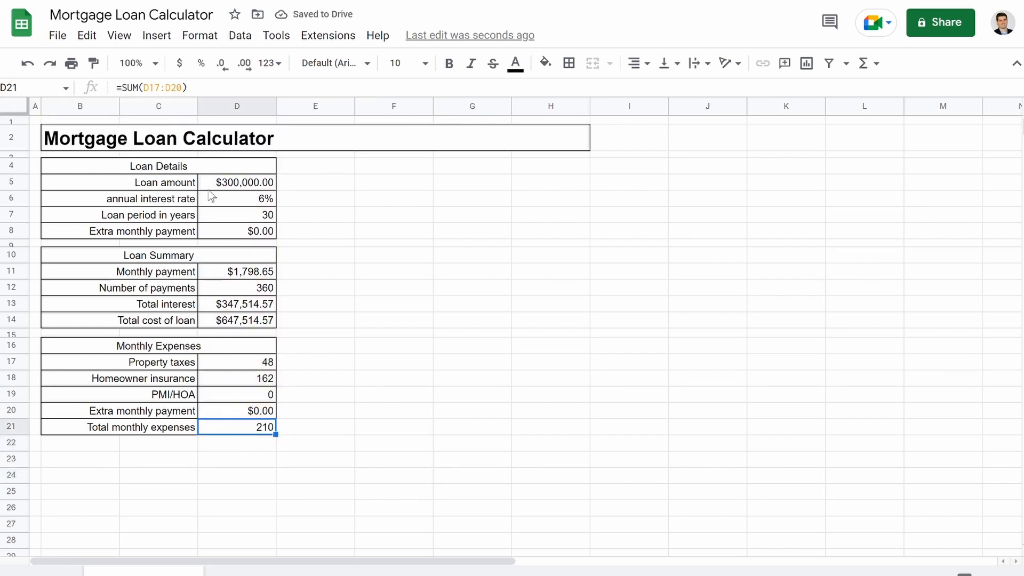
{"action": "left_click", "coordinate": [180, 63]}
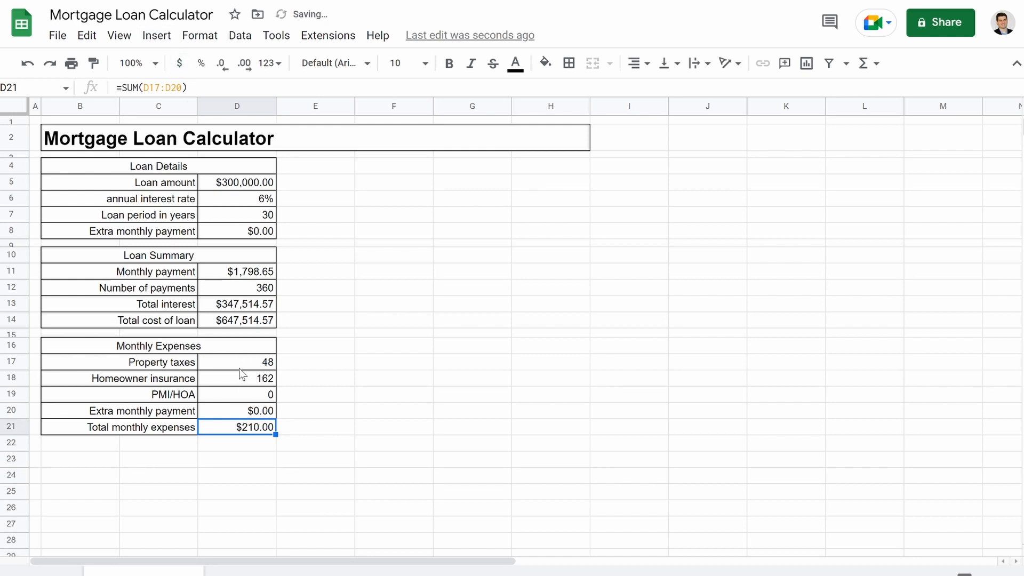
{"action": "left_click_drag", "start_coordinate": [250, 360], "coordinate": [255, 412]}
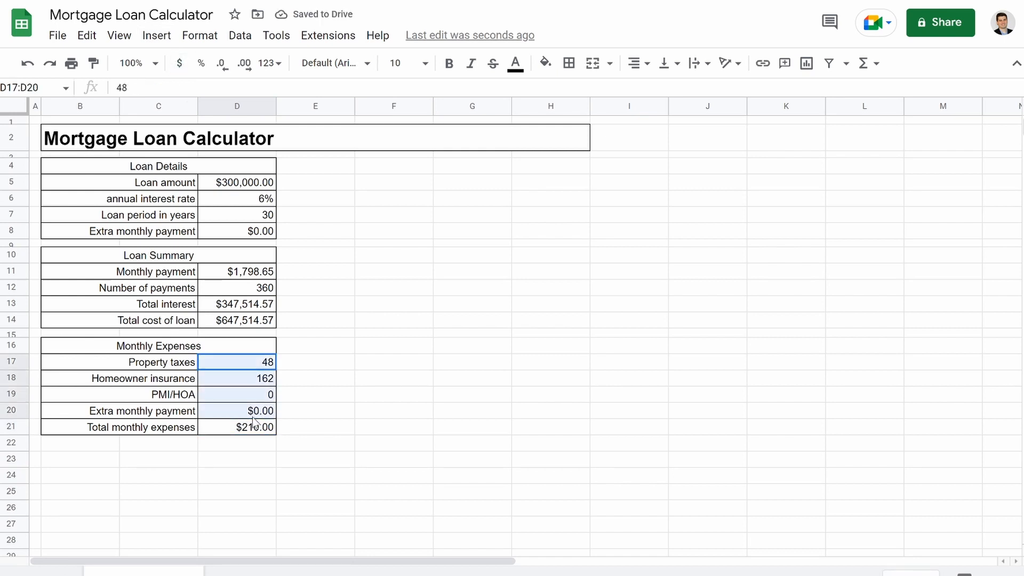
{"action": "left_click", "coordinate": [178, 68]}
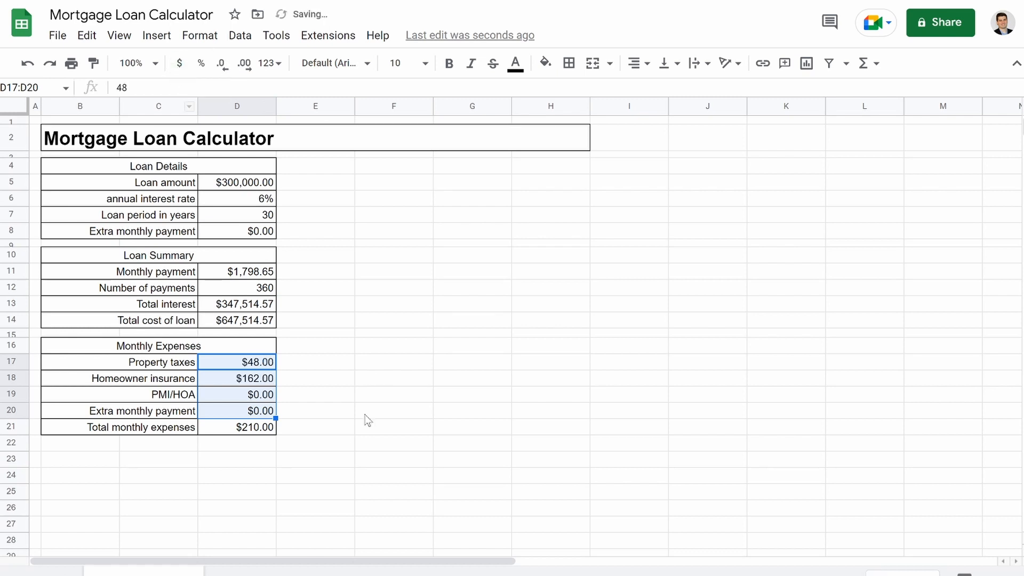
{"action": "left_click", "coordinate": [378, 352]}
{"action": "left_click", "coordinate": [229, 433]}
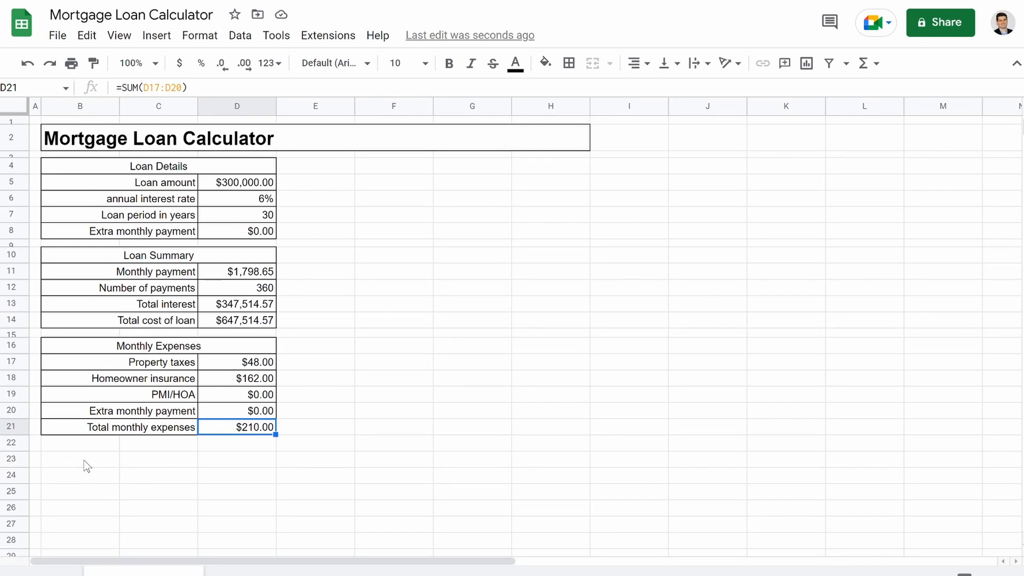
Step: Enter the column header "Pmt. No." in B23 below the Monthly Expenses section
{"action": "left_click", "coordinate": [84, 459]}
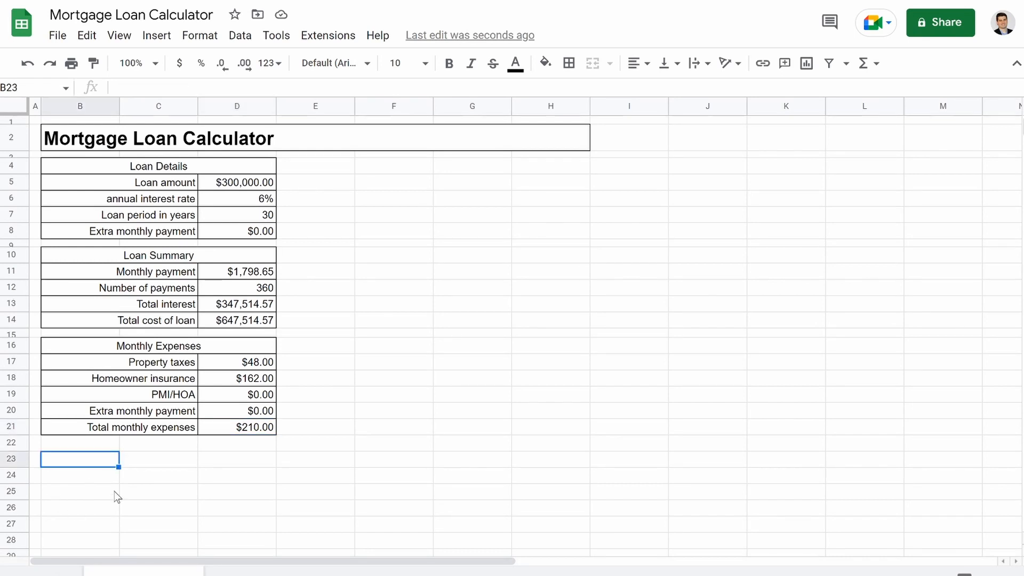
{"action": "type", "text": "Pmt. n"}
{"action": "key", "text": "BackSpace"}
{"action": "type", "text": "no"}
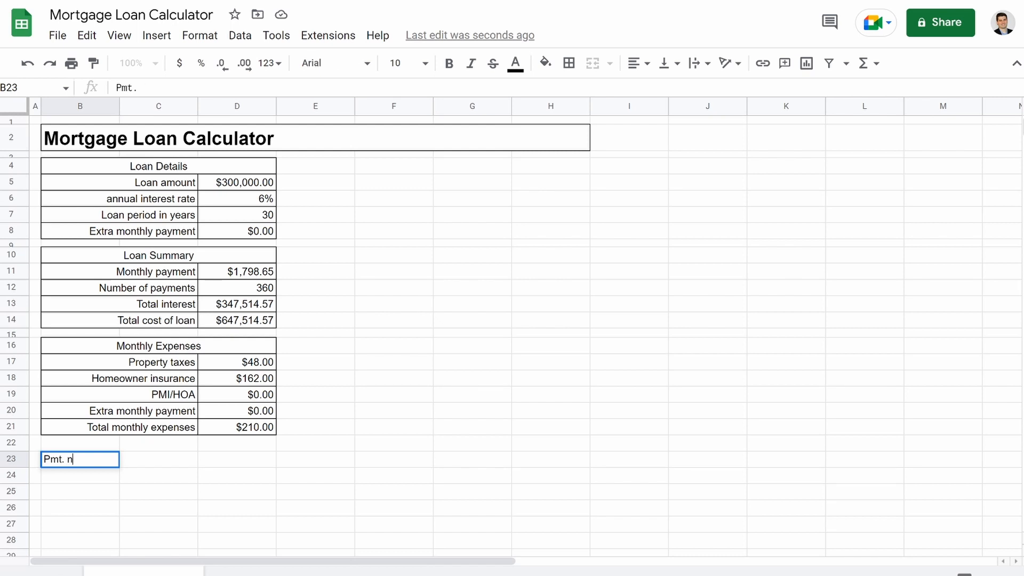
{"action": "key", "text": "BackSpace"}
{"action": "key", "text": "BackSpace"}
{"action": "type", "text": "No."}
{"action": "key", "text": "Tab"}
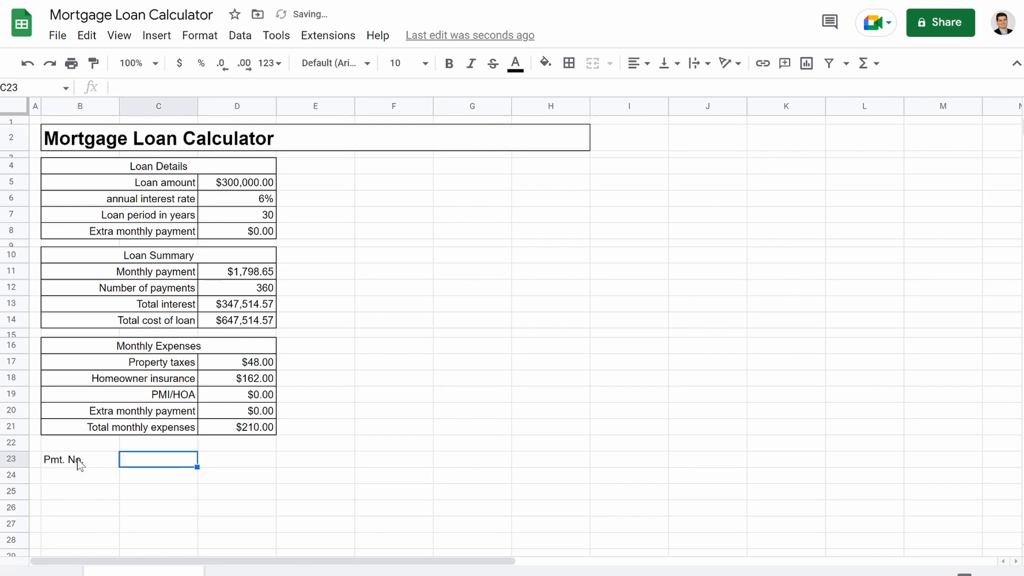
Step: Enter the column headers "Starting Balance" in C23 and "Payment" in D23
{"action": "type", "text": "Starting Balnc"}
{"action": "key", "text": "BackSpace"}
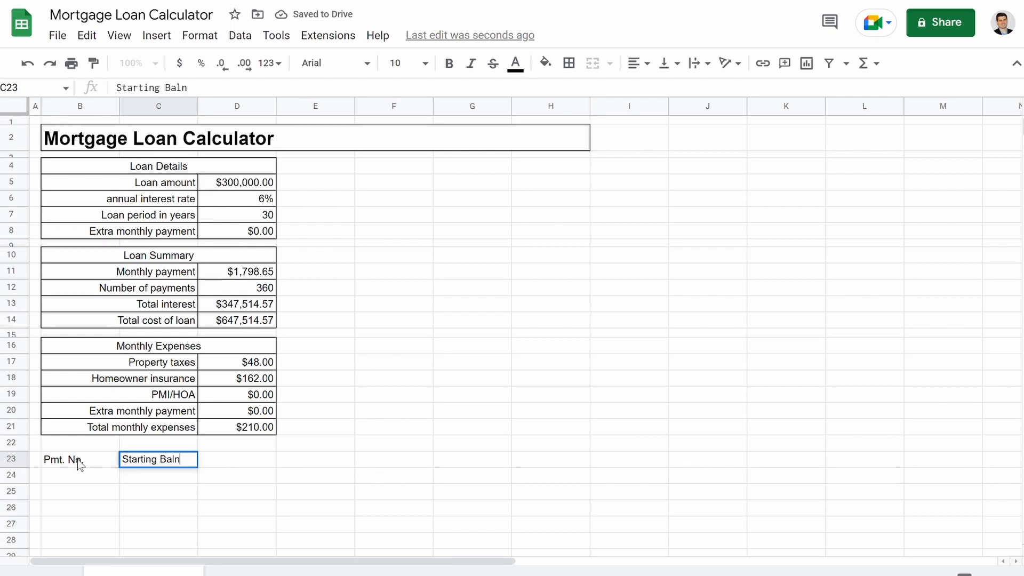
{"action": "key", "text": "BackSpace"}
{"action": "type", "text": "ance"}
{"action": "key", "text": "Tab"}
{"action": "type", "text": "Payem"}
{"action": "key", "text": "BackSpace"}
{"action": "key", "text": "BackSpace"}
{"action": "type", "text": "ment"}
{"action": "key", "text": "Tab"}
Step: Enter the remaining schedule headers "Principal", "Interest", "Total Interest" and "Ending Balance" in E23:H23
{"action": "type", "text": "Pri"}
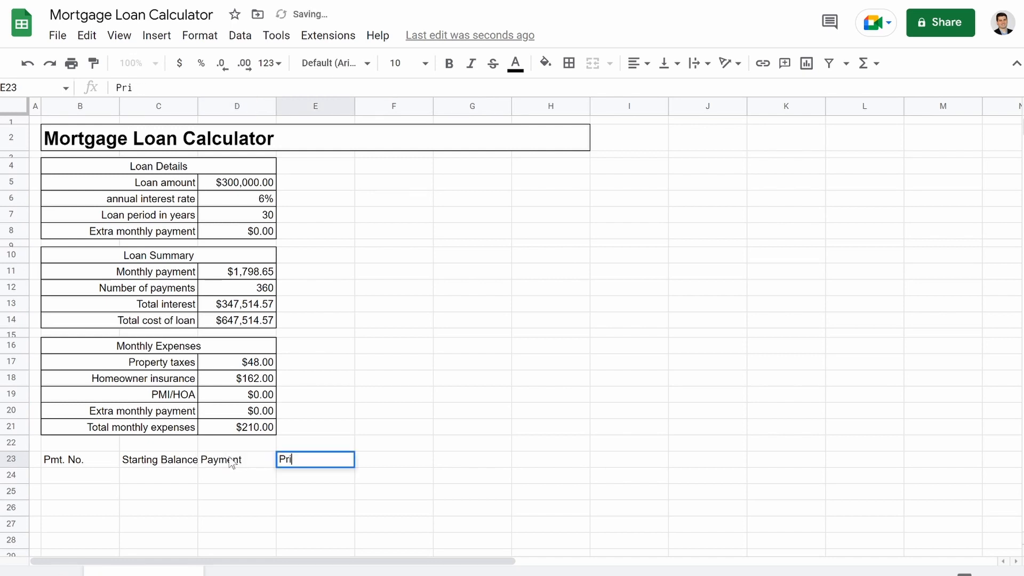
{"action": "type", "text": "ncipal"}
{"action": "key", "text": "Tab"}
{"action": "type", "text": "In"}
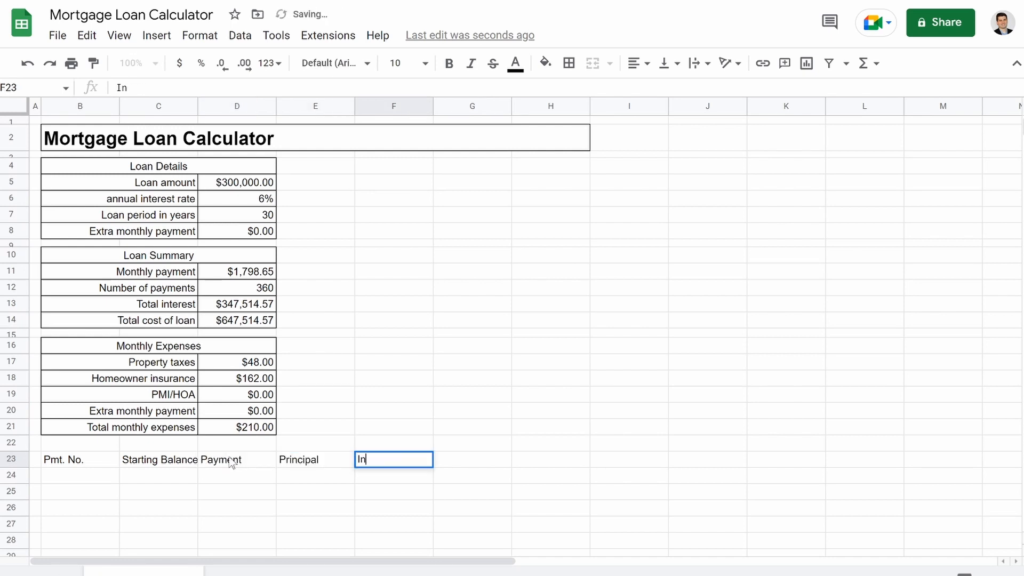
{"action": "type", "text": "terest"}
{"action": "key", "text": "Tab"}
{"action": "type", "text": "Total "}
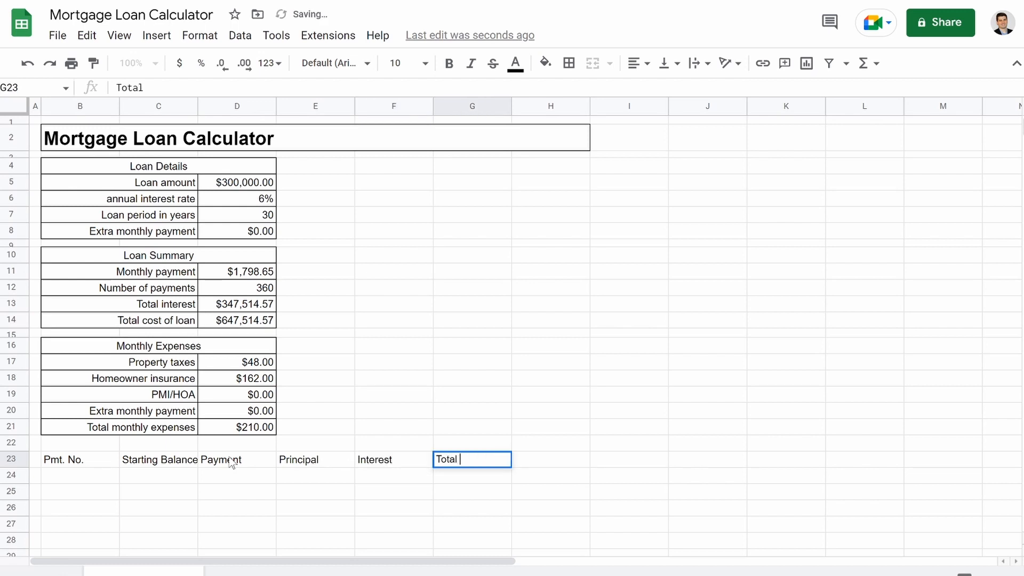
{"action": "type", "text": "Interest"}
{"action": "key", "text": "Tab"}
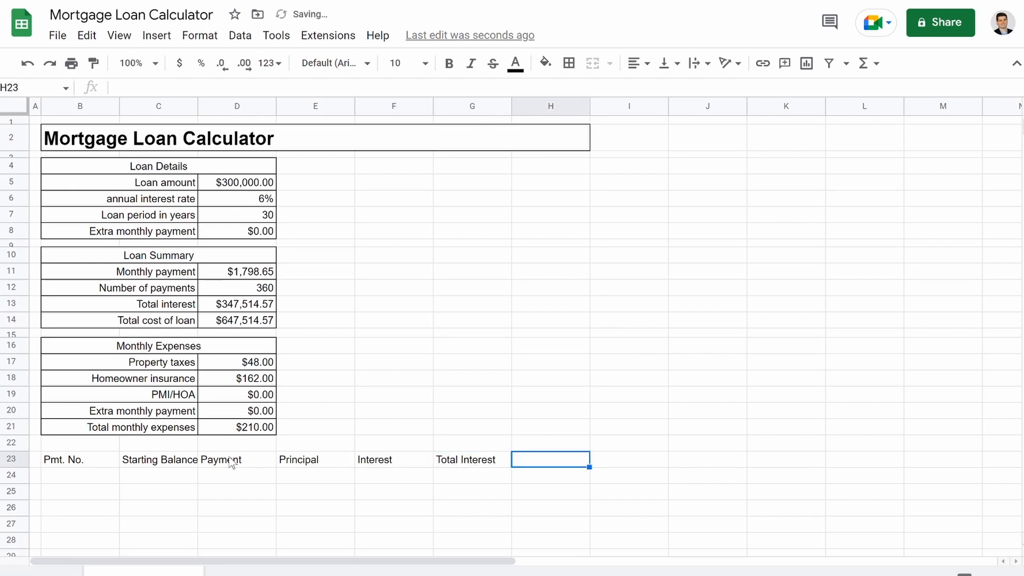
{"action": "type", "text": "Ending Balance"}
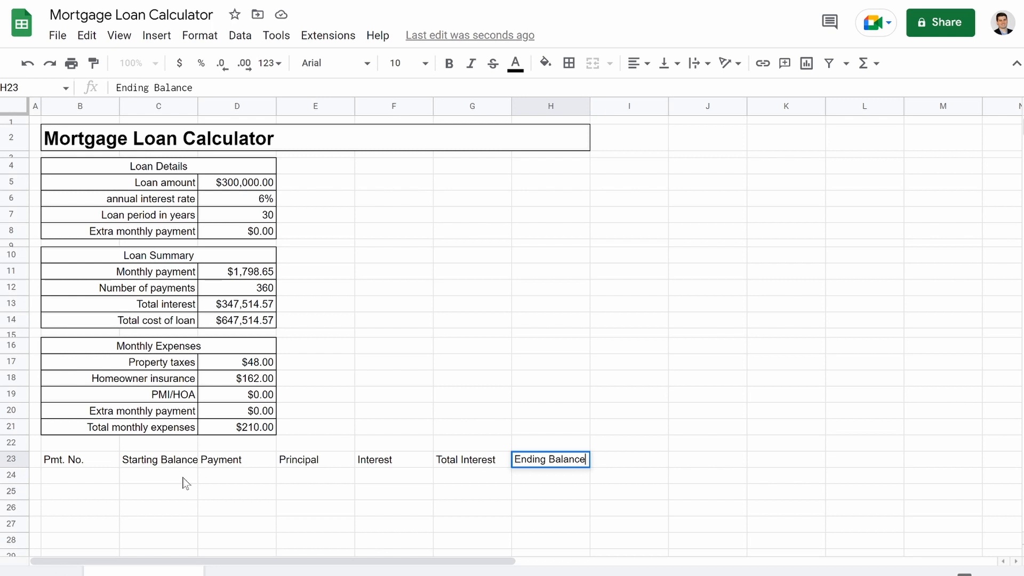
Step: Apply all borders to the payment schedule header row B23:H23
{"action": "left_click_drag", "start_coordinate": [83, 470], "coordinate": [549, 465]}
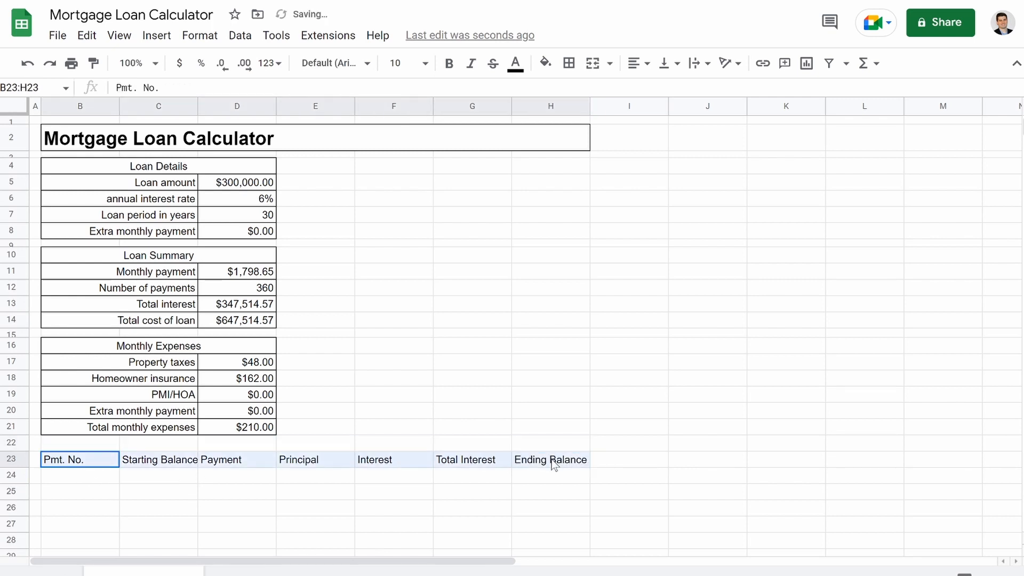
{"action": "left_click", "coordinate": [570, 64]}
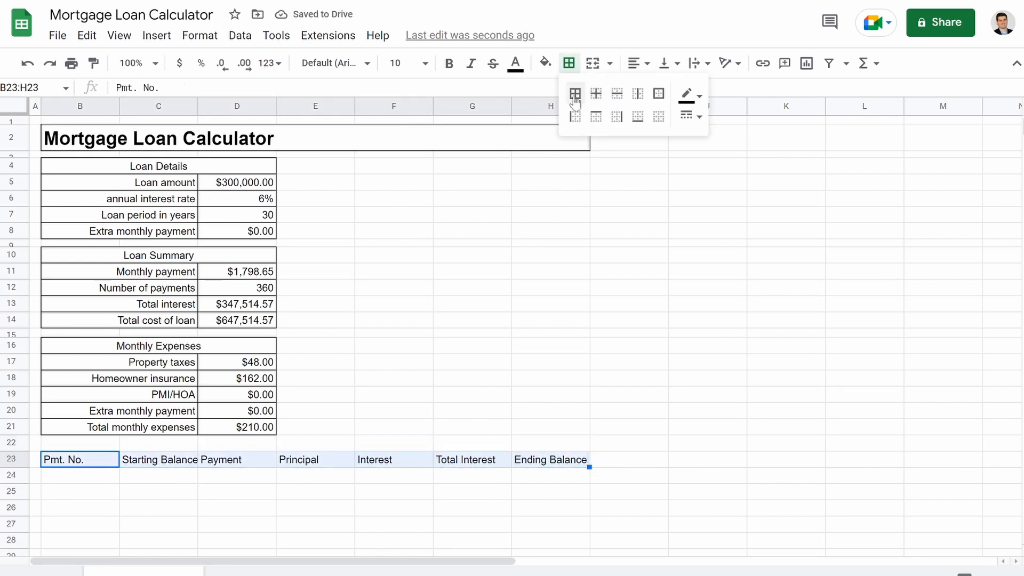
{"action": "left_click", "coordinate": [575, 94]}
{"action": "left_click", "coordinate": [531, 312]}
Step: Enter 1 as the first payment number in B24
{"action": "scroll", "coordinate": [430, 366], "scroll_direction": "down", "scroll_amount": 3}
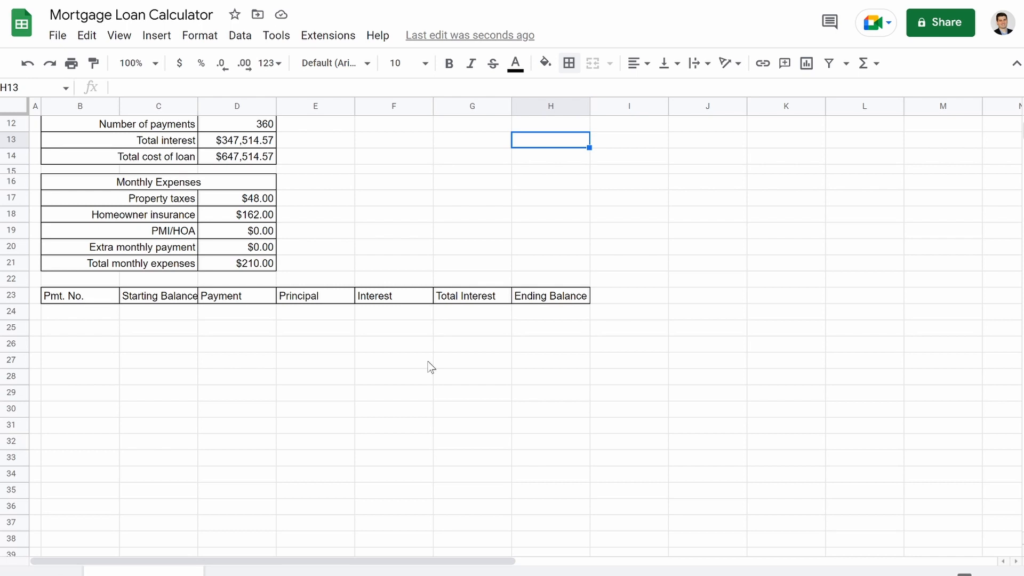
{"action": "left_click", "coordinate": [63, 314]}
{"action": "type", "text": "1"}
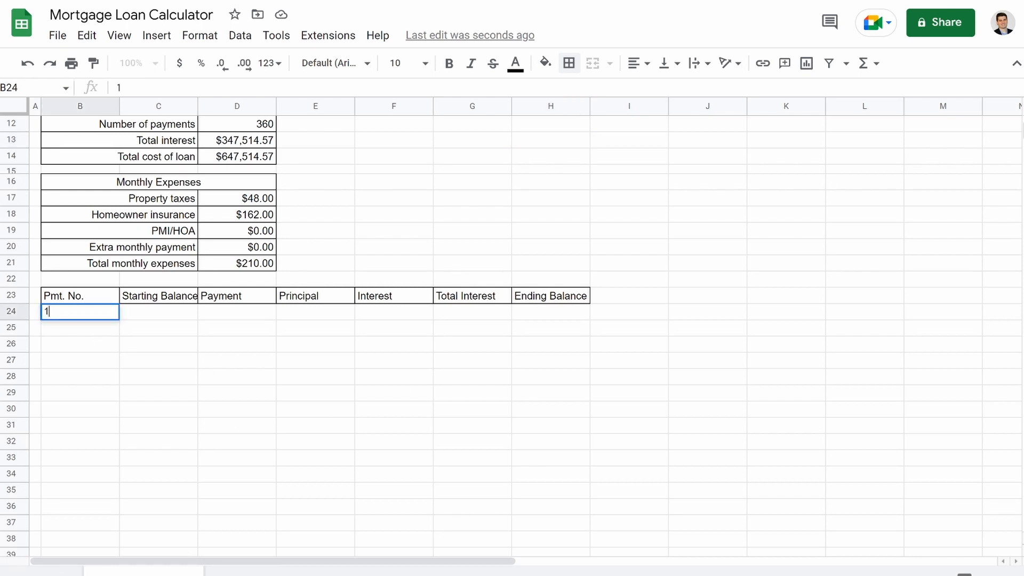
{"action": "key", "text": "Return"}
Step: Link the first starting balance in C24 to the loan amount with the formula =D5
{"action": "left_click", "coordinate": [161, 314]}
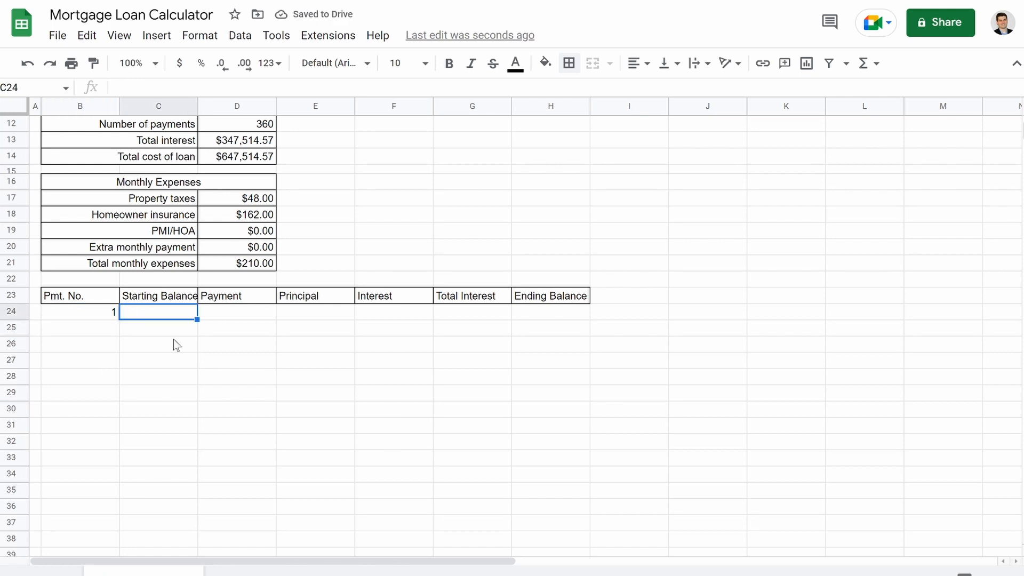
{"action": "type", "text": "="}
{"action": "scroll", "coordinate": [110, 395], "scroll_direction": "up", "scroll_amount": 3}
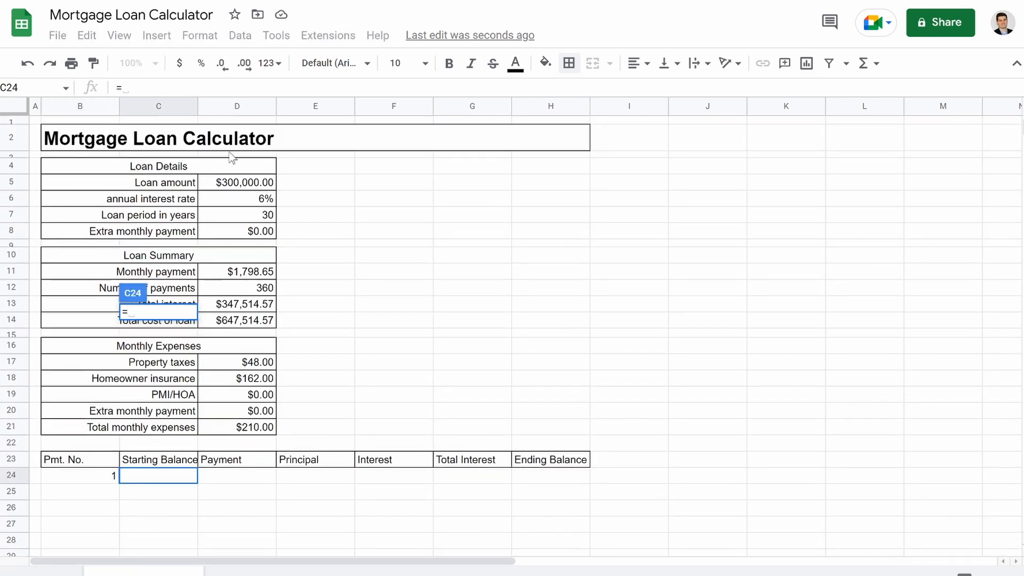
{"action": "left_click", "coordinate": [238, 184]}
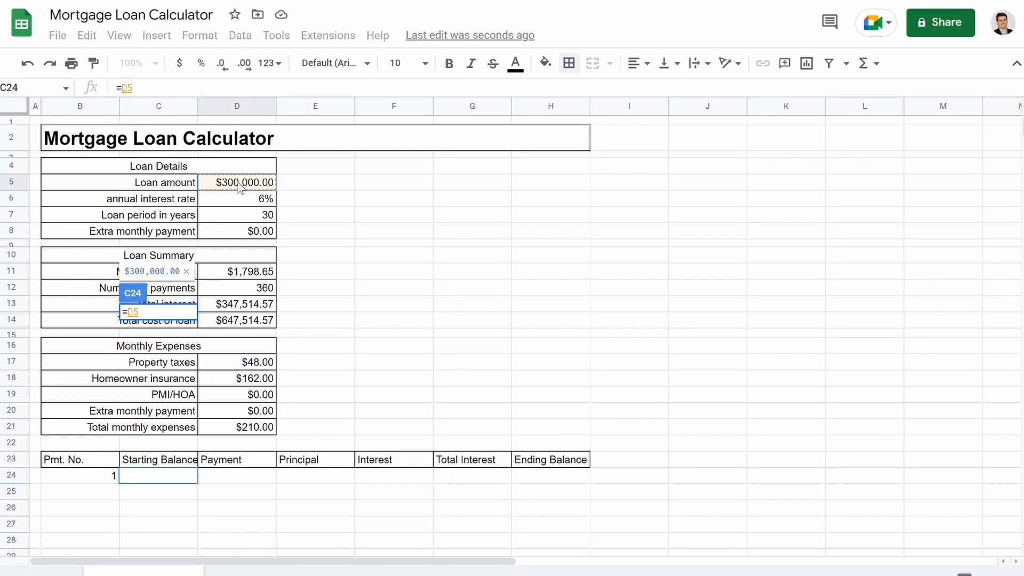
{"action": "key", "text": "Return"}
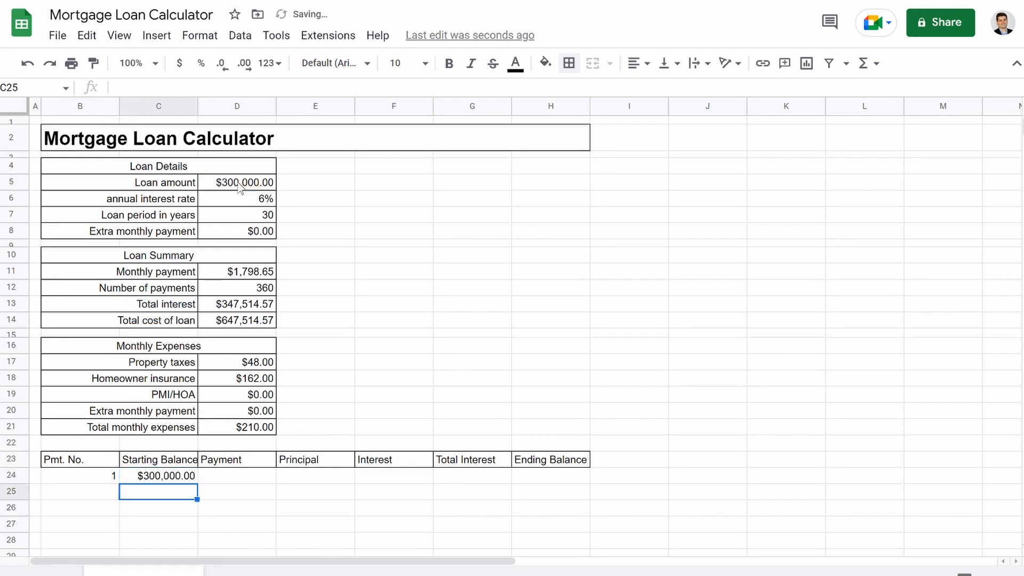
Step: Enter =D$11+D$8 in D24 to calculate the first payment from the monthly payment plus the extra payment
{"action": "left_click", "coordinate": [232, 479]}
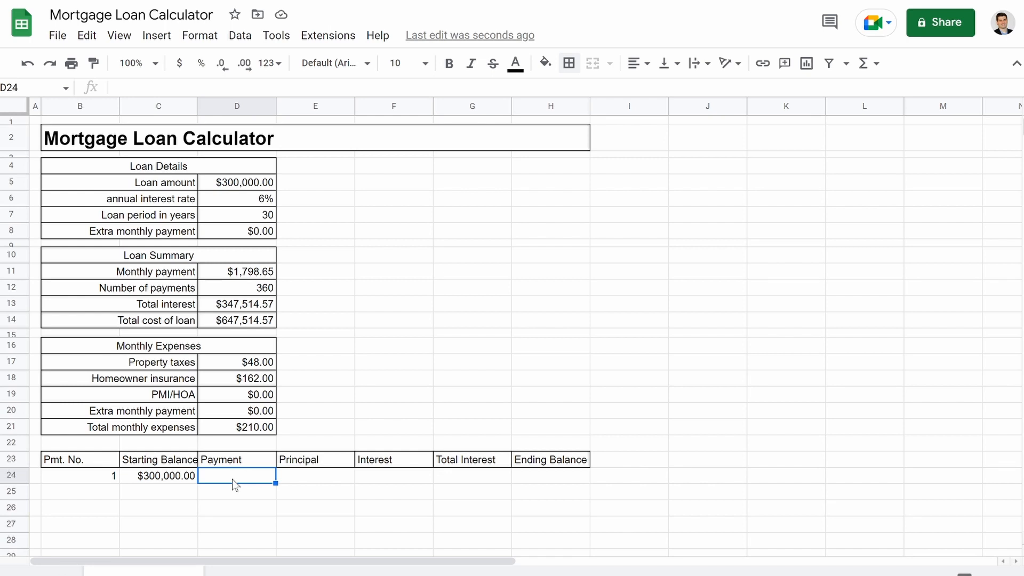
{"action": "type", "text": "=ED"}
{"action": "key", "text": "BackSpace"}
{"action": "key", "text": "BackSpace"}
{"action": "type", "text": "D$"}
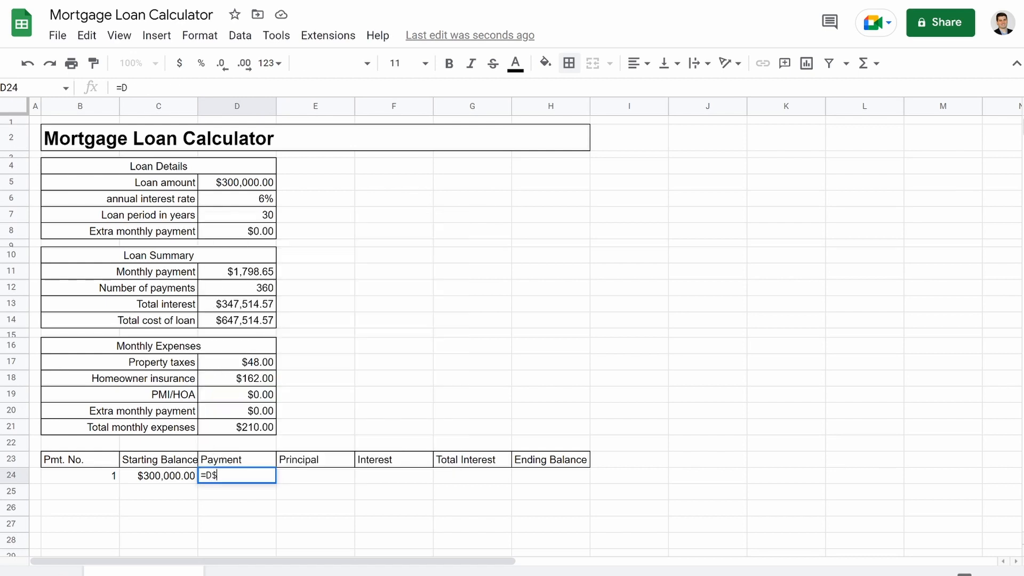
{"action": "type", "text": "11"}
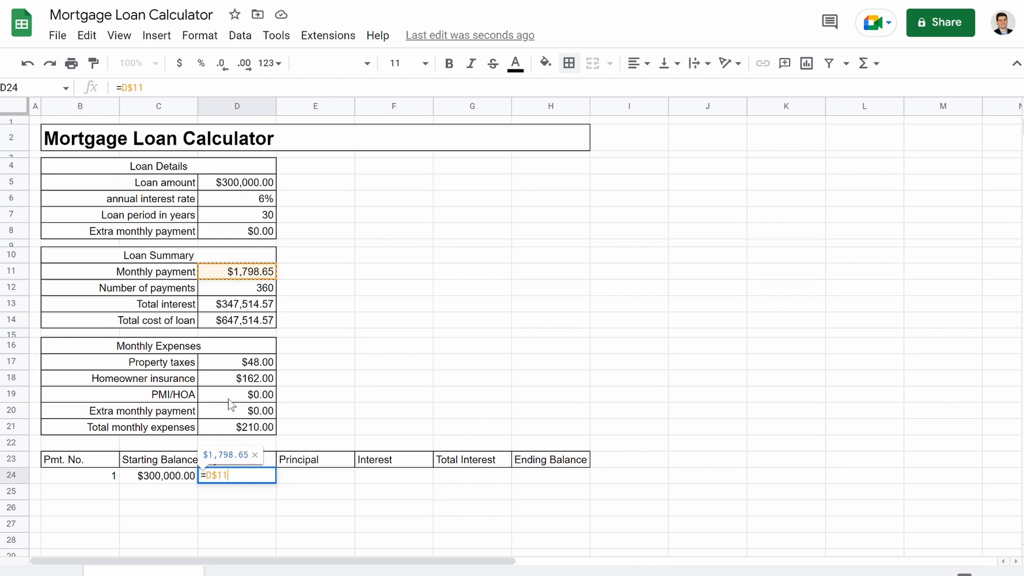
{"action": "type", "text": "+"}
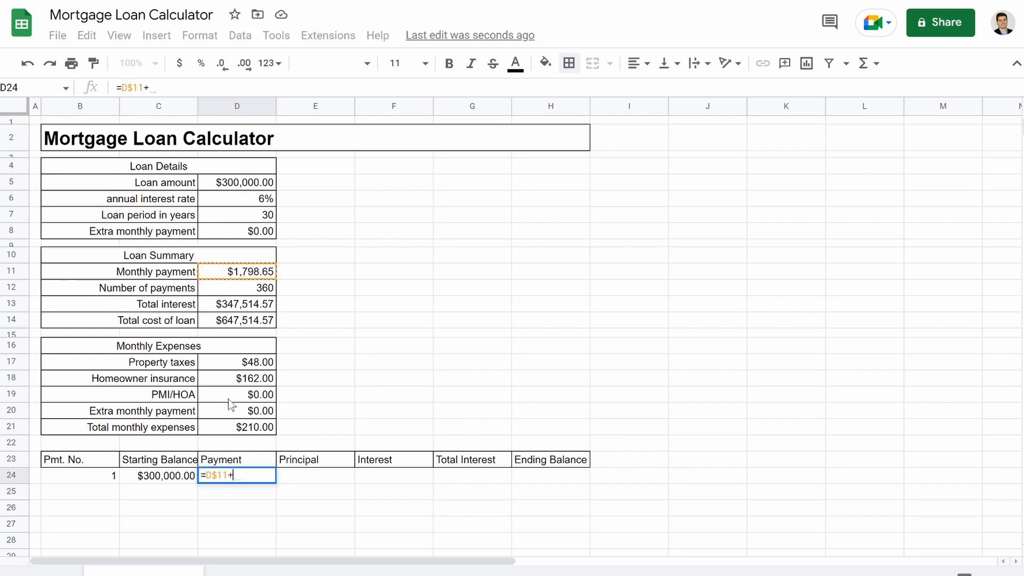
{"action": "type", "text": "D"}
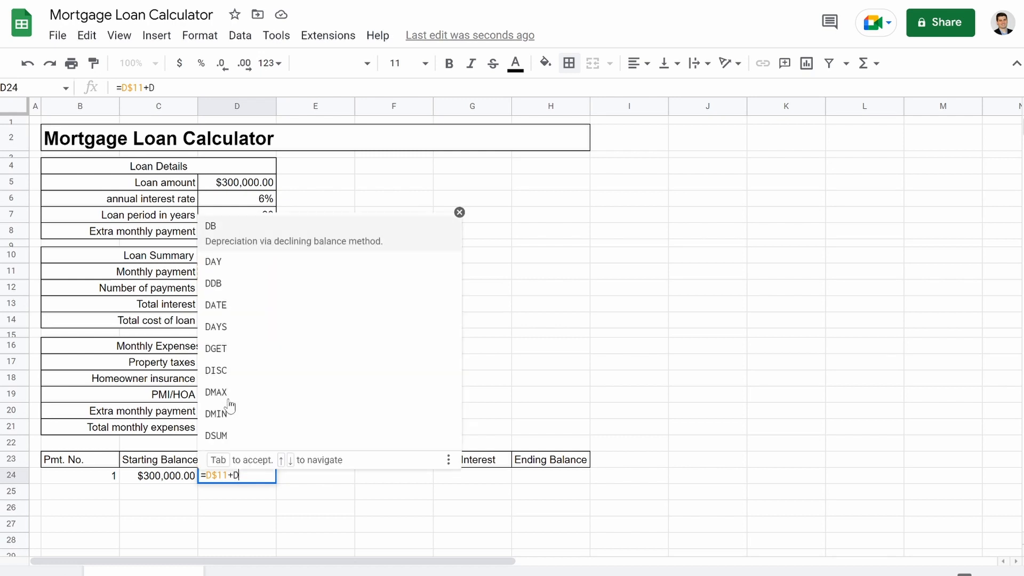
{"action": "type", "text": "$8"}
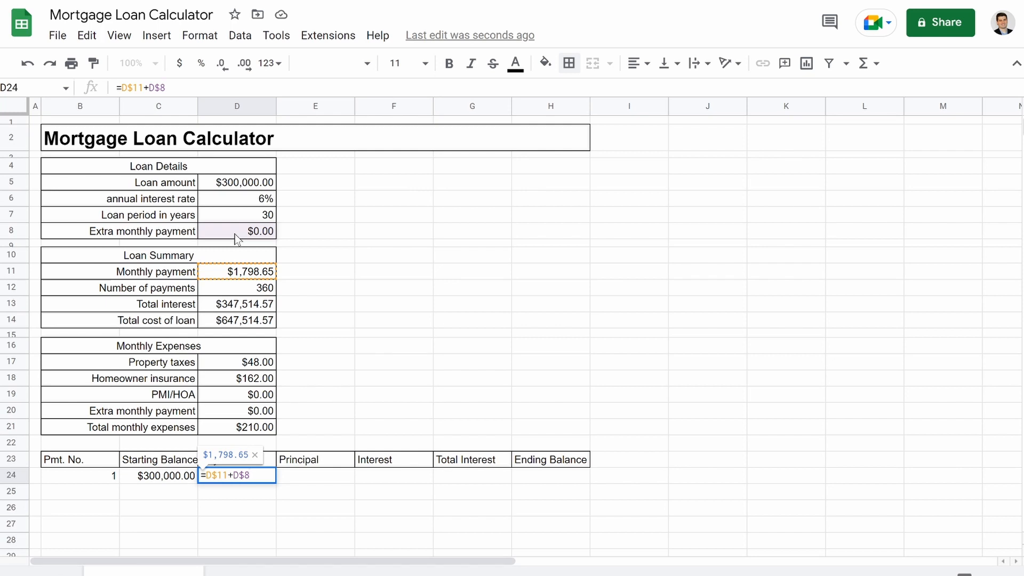
{"action": "key", "text": "Tab"}
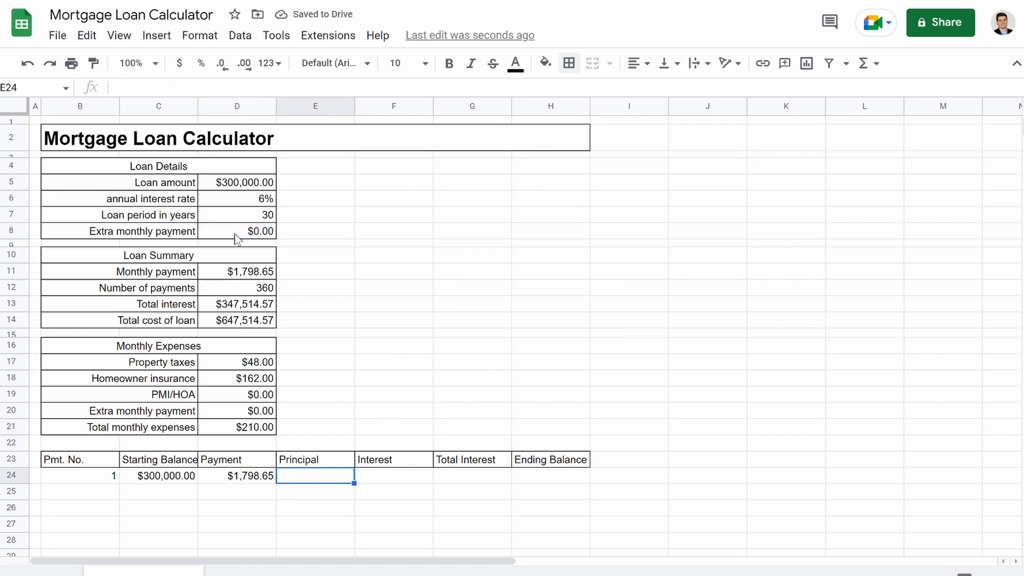
Step: Enter =D$11+D$8-F24 in E24 to calculate the principal portion of the first payment
{"action": "type", "text": "="}
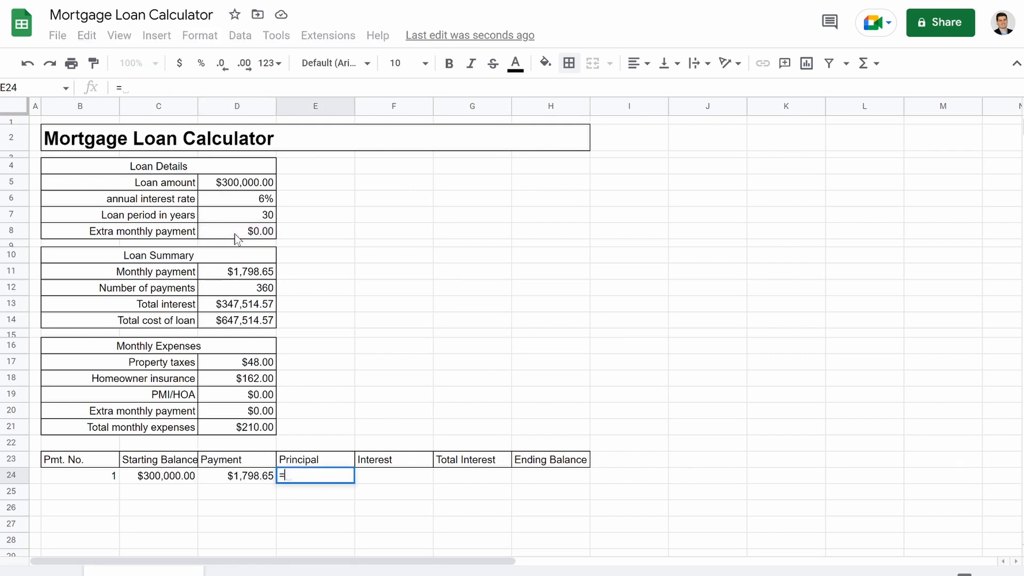
{"action": "type", "text": "D$11+"}
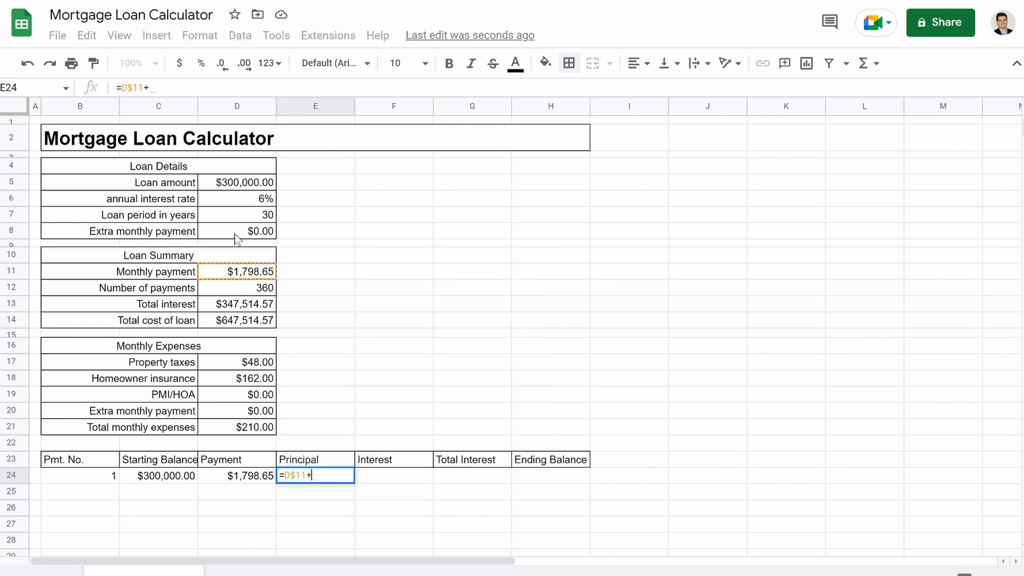
{"action": "type", "text": "D$"}
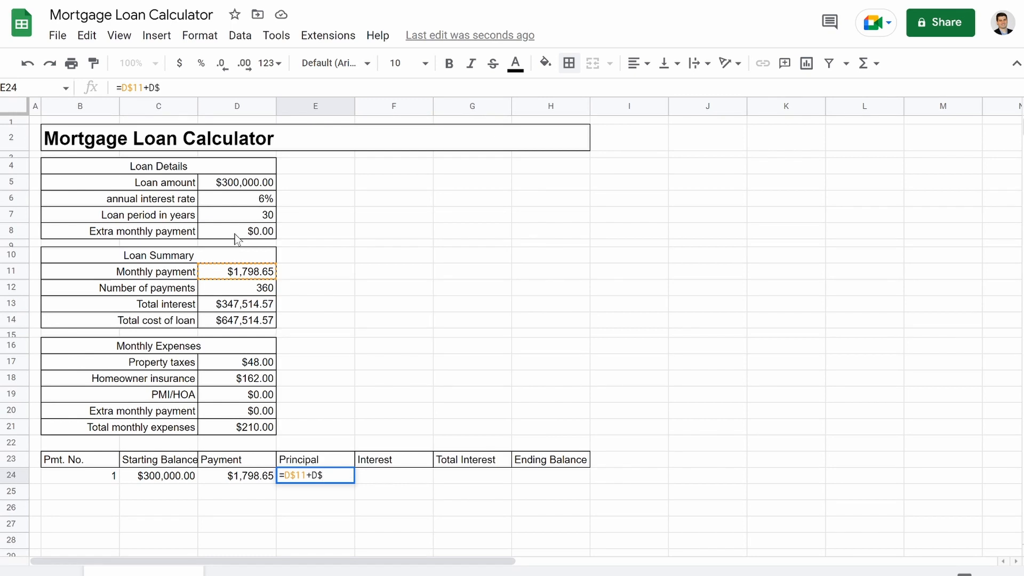
{"action": "type", "text": "8-"}
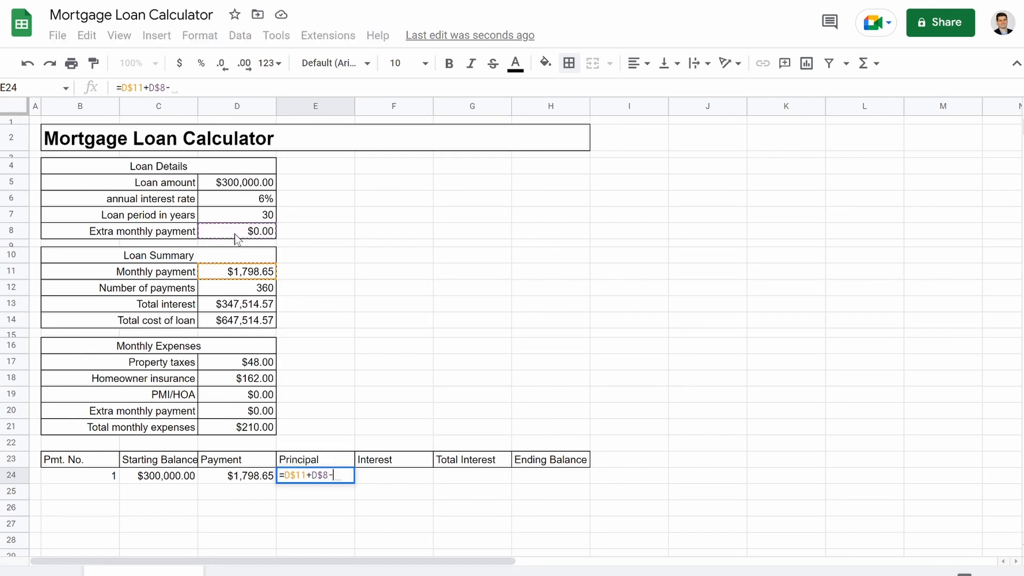
{"action": "type", "text": "F24"}
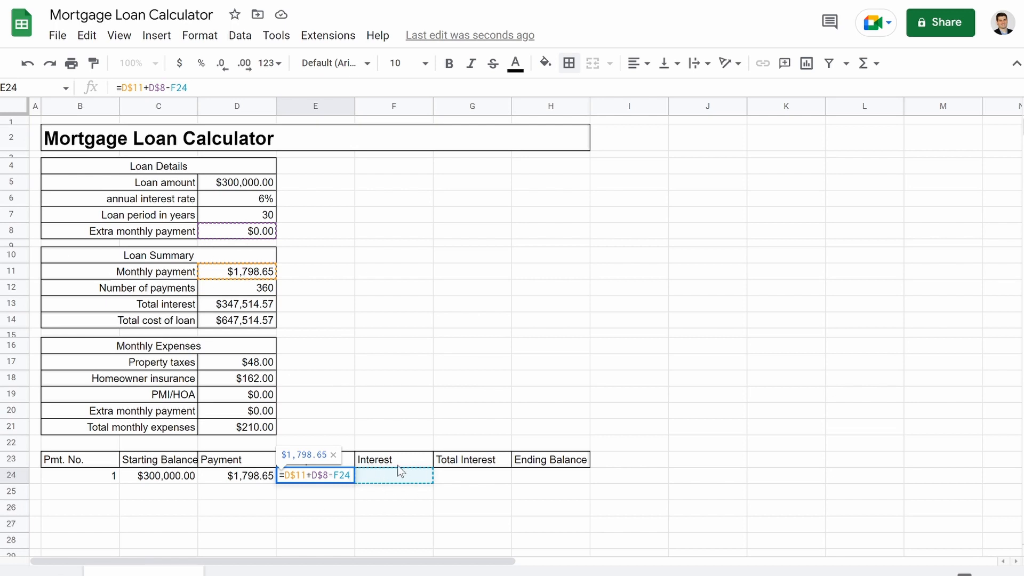
{"action": "key", "text": "Tab"}
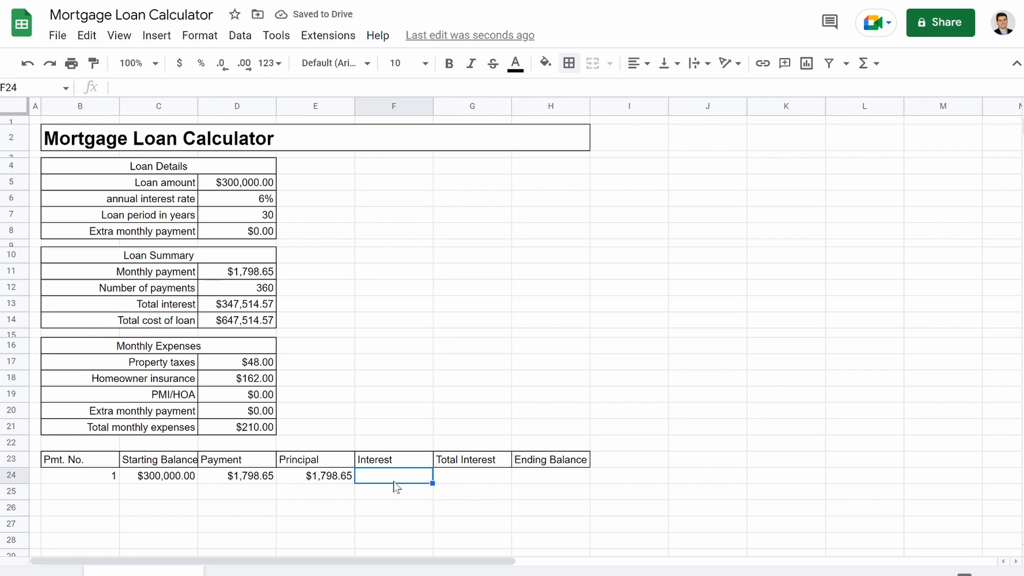
Step: Enter =C24*(D$6/12) in F24 to calculate the first month's interest
{"action": "type", "text": "="}
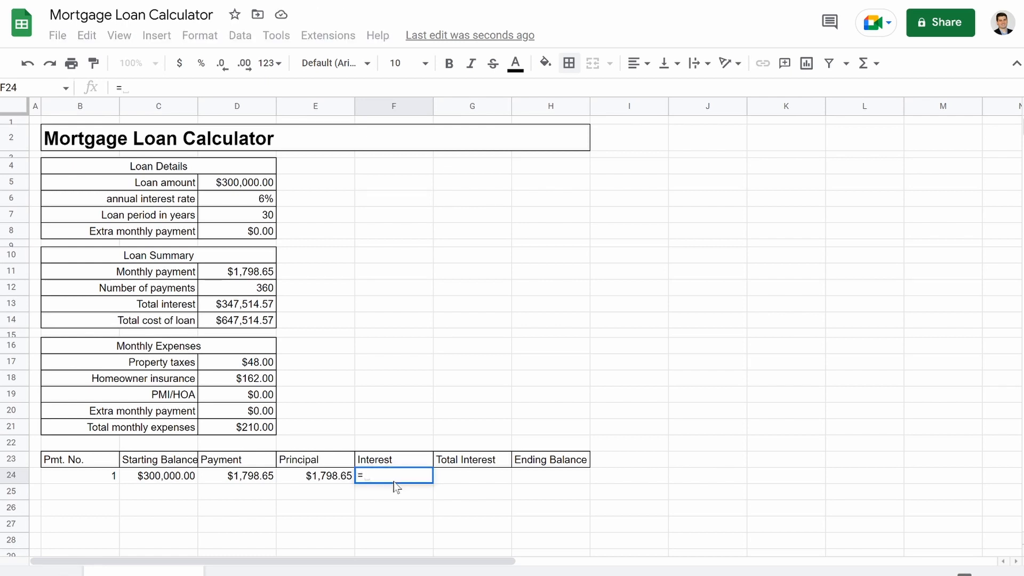
{"action": "type", "text": "C24"}
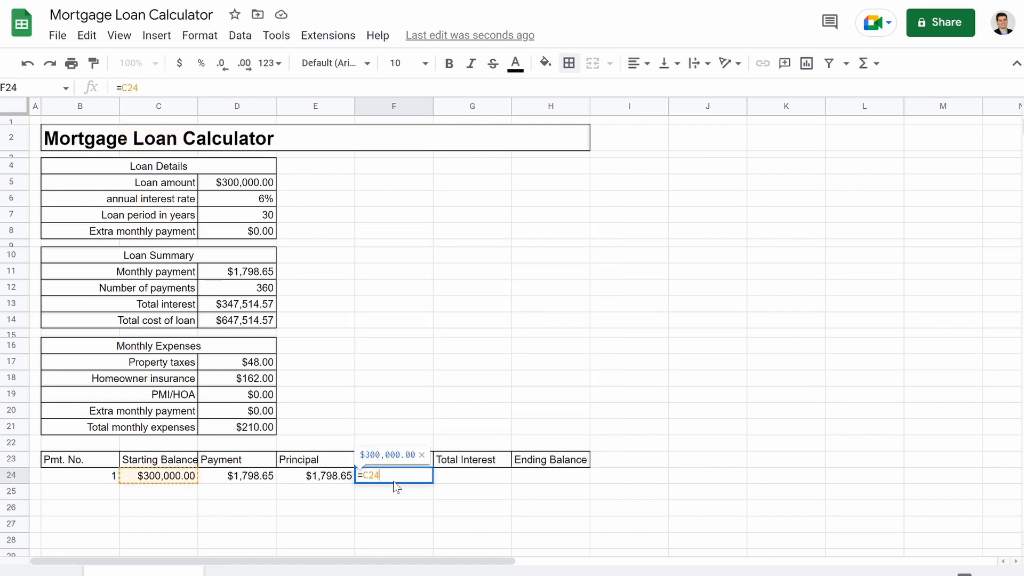
{"action": "type", "text": "*(d"}
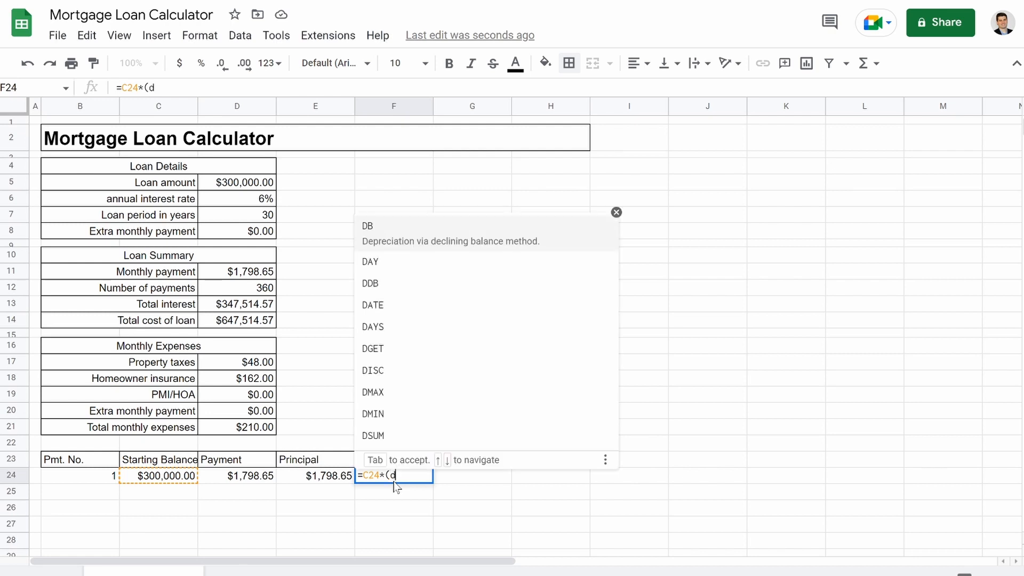
{"action": "key", "text": "BackSpace"}
{"action": "type", "text": "D$"}
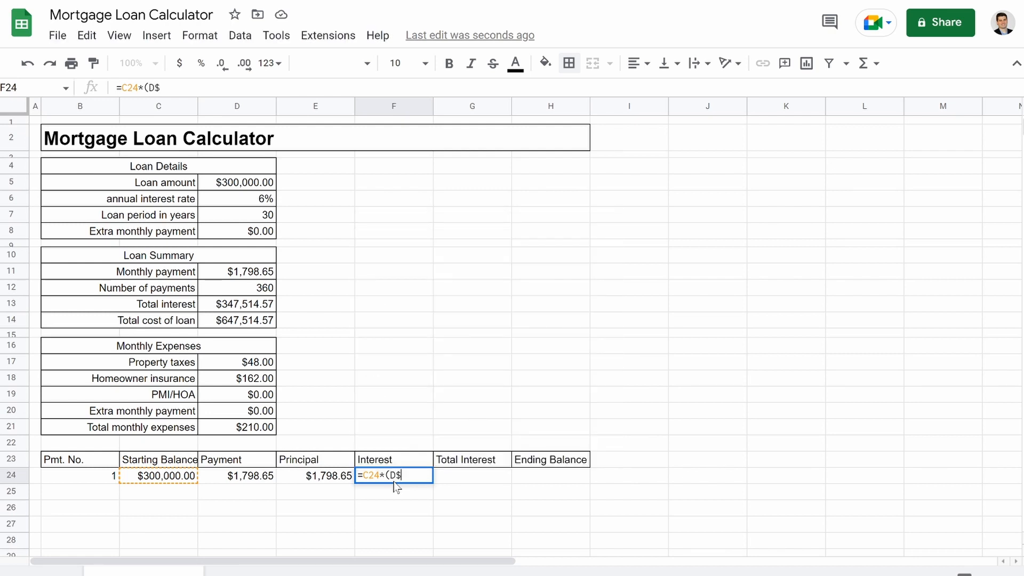
{"action": "type", "text": "6"}
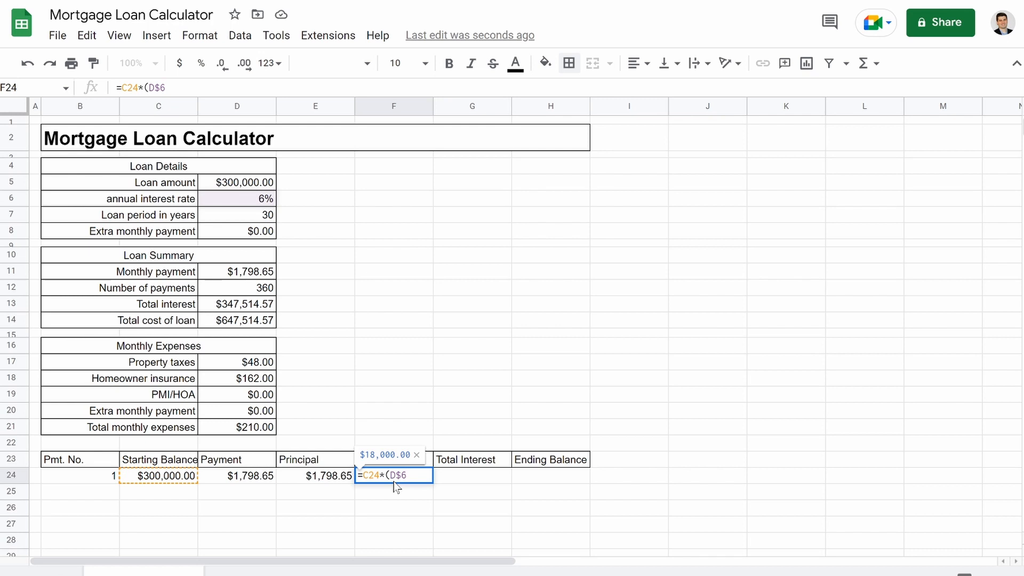
{"action": "type", "text": "/12)"}
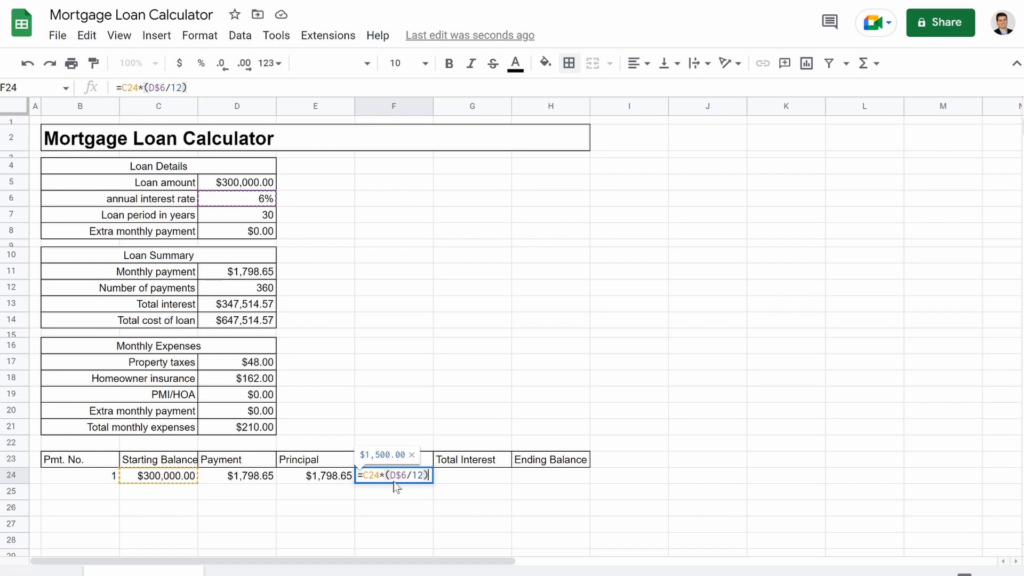
{"action": "key", "text": "Return"}
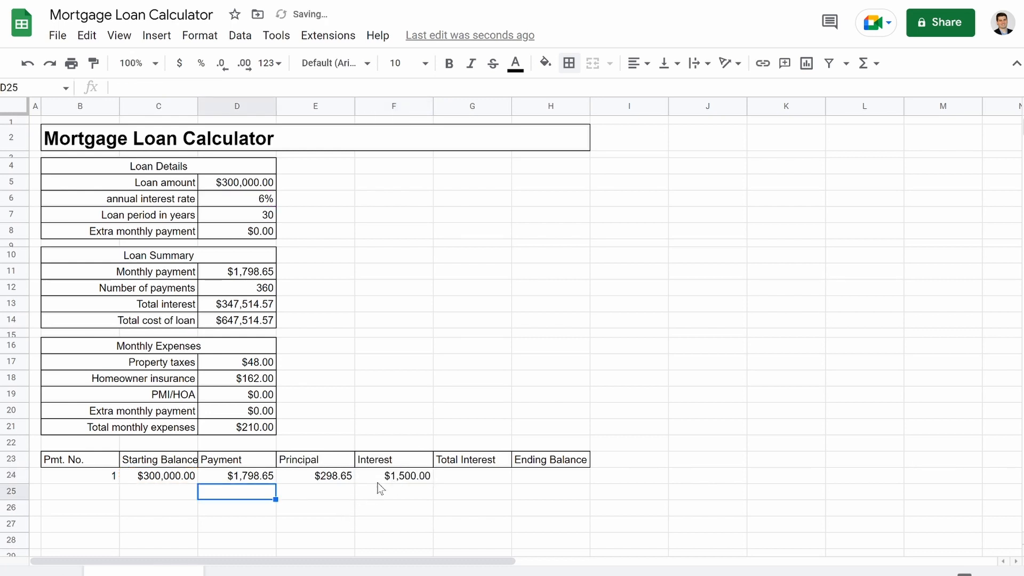
{"action": "left_click", "coordinate": [380, 481]}
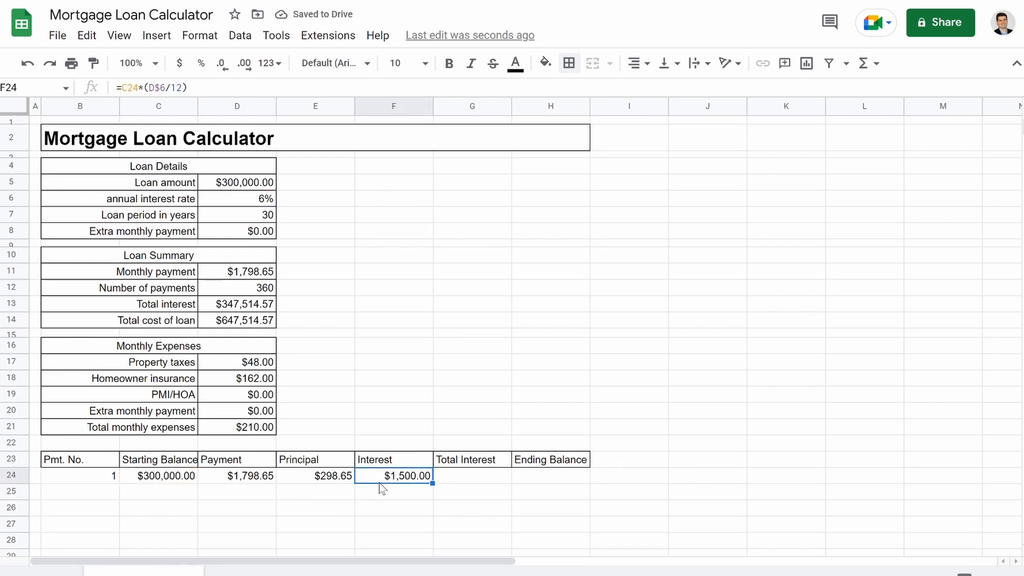
Step: Review the formulas behind the first row's principal, interest and payment, and the monthly payment in the loan summary
{"action": "left_click", "coordinate": [330, 485]}
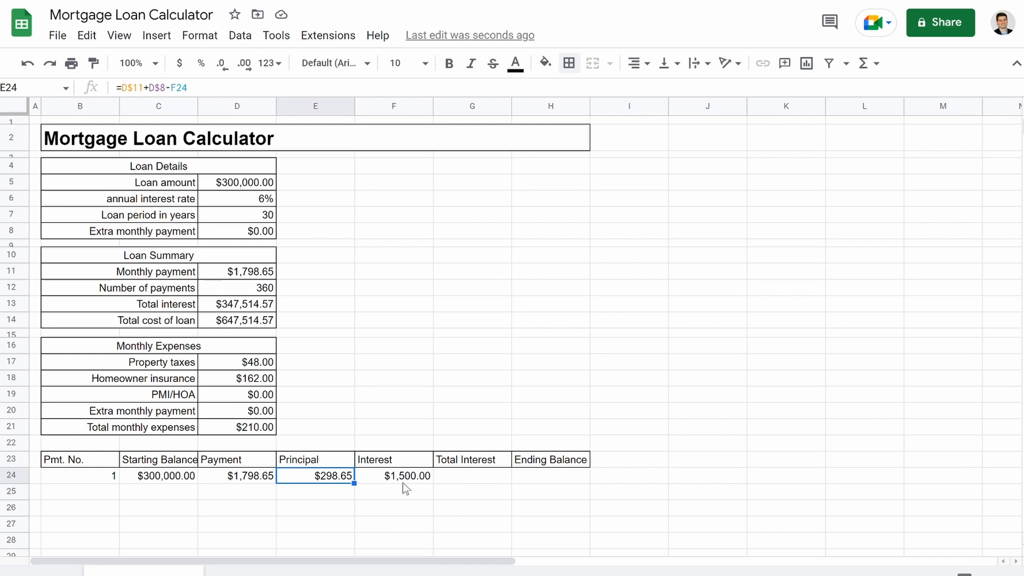
{"action": "left_click", "coordinate": [402, 482]}
{"action": "left_click", "coordinate": [327, 479]}
{"action": "left_click", "coordinate": [250, 479]}
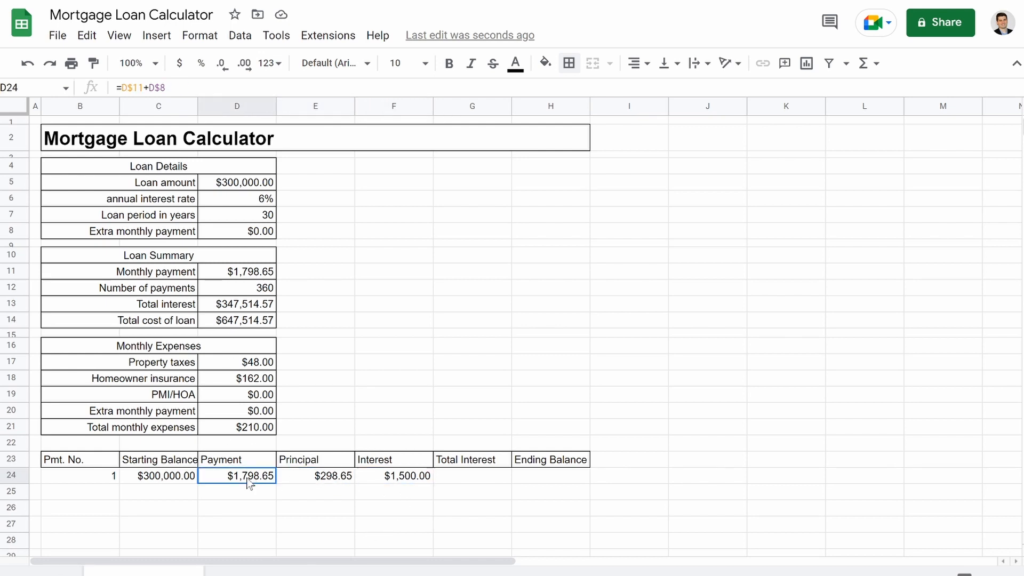
{"action": "left_click", "coordinate": [240, 275]}
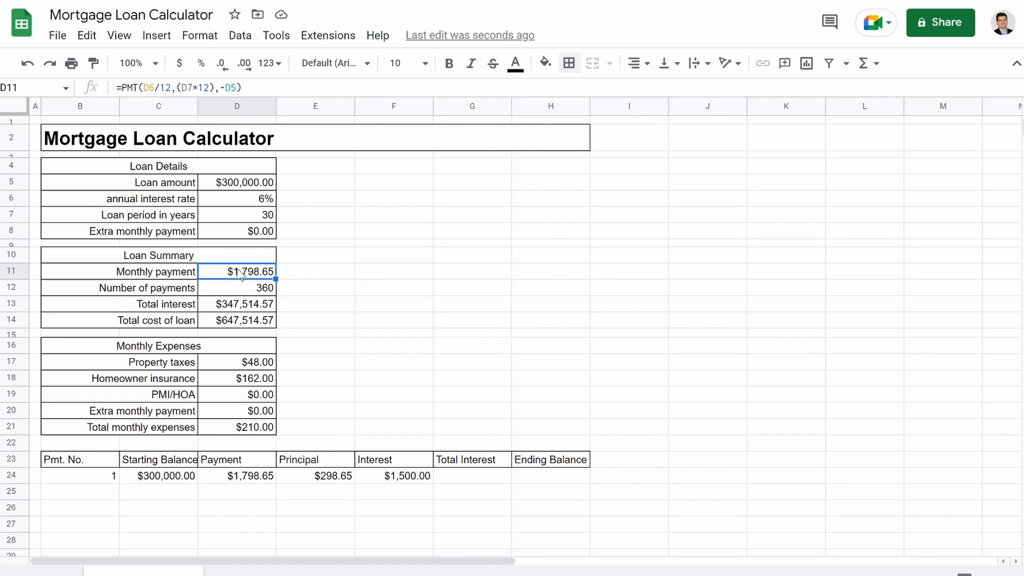
Step: Link the first total interest cell G24 to the first month's interest with the formula =F24
{"action": "left_click", "coordinate": [461, 478]}
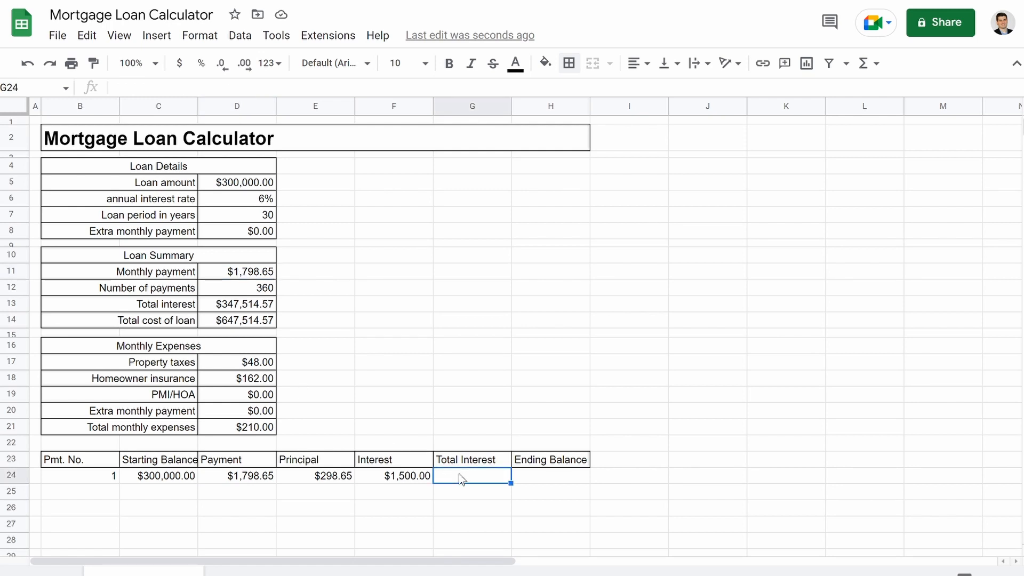
{"action": "type", "text": "="}
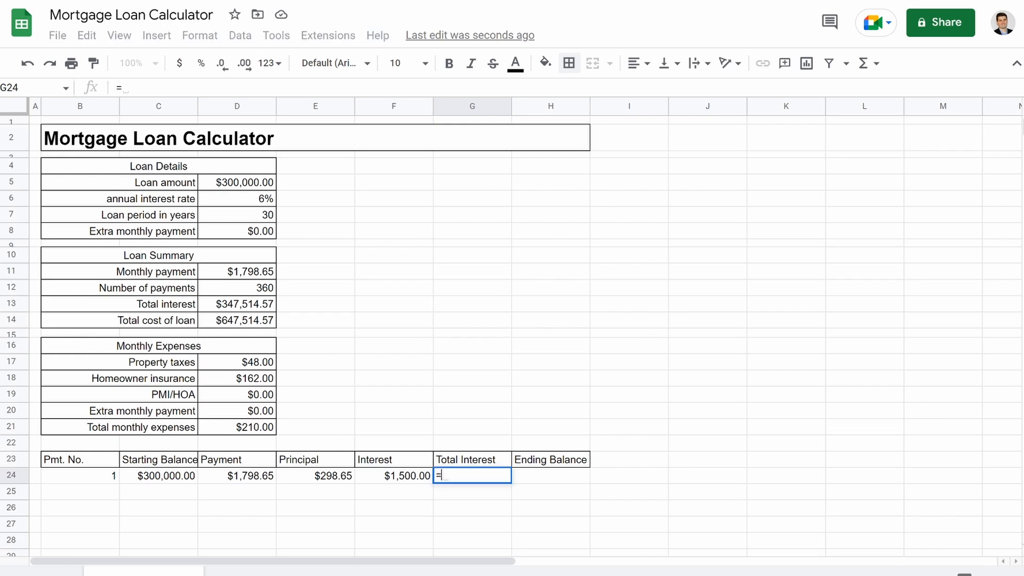
{"action": "left_click", "coordinate": [384, 480]}
{"action": "key", "text": "Return"}
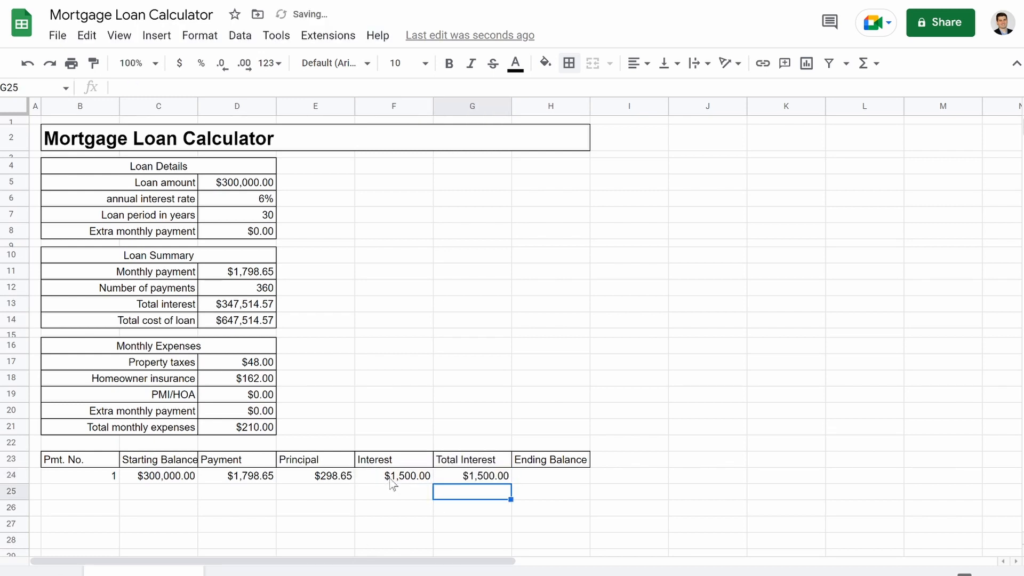
{"action": "left_click", "coordinate": [395, 479]}
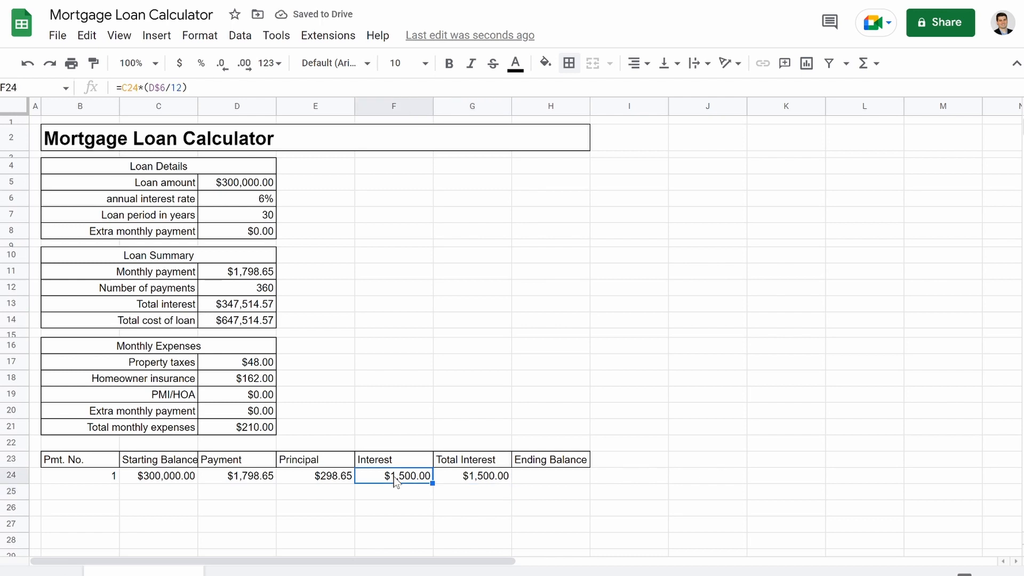
Step: Enter =C24-E24 in H24 to calculate the first ending balance from the starting balance minus the principal
{"action": "left_click", "coordinate": [557, 479]}
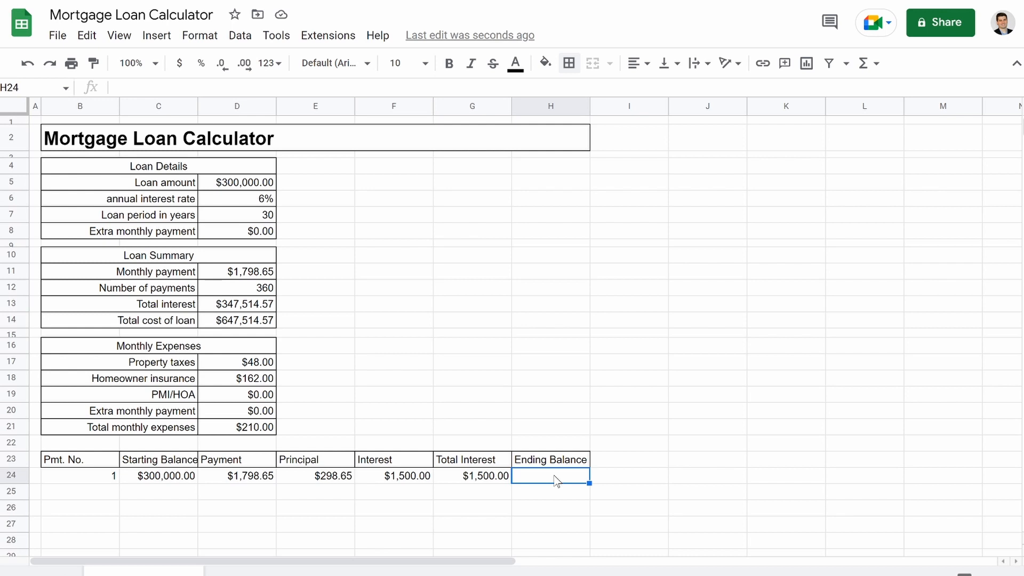
{"action": "type", "text": "=c24"}
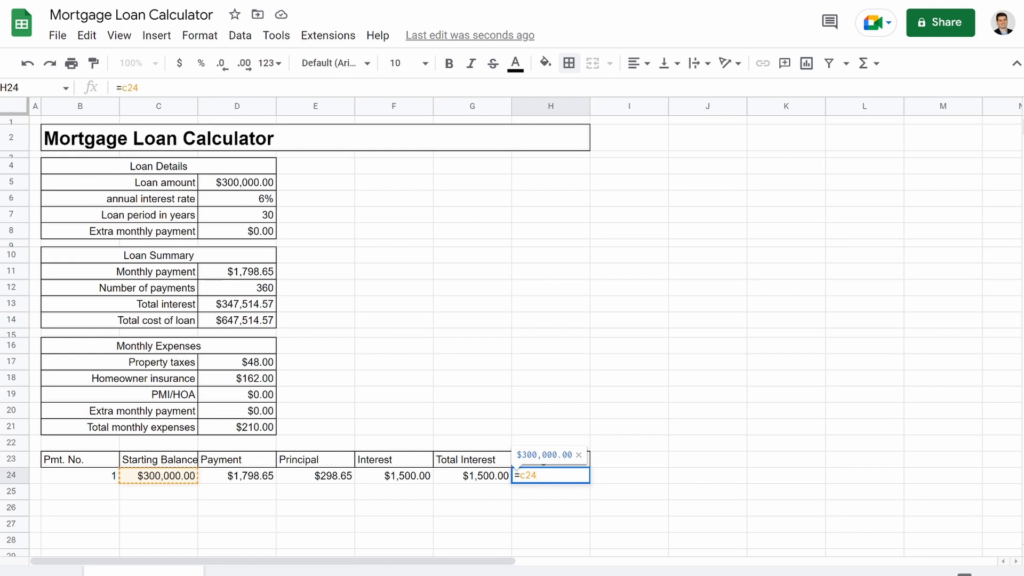
{"action": "type", "text": "-E24"}
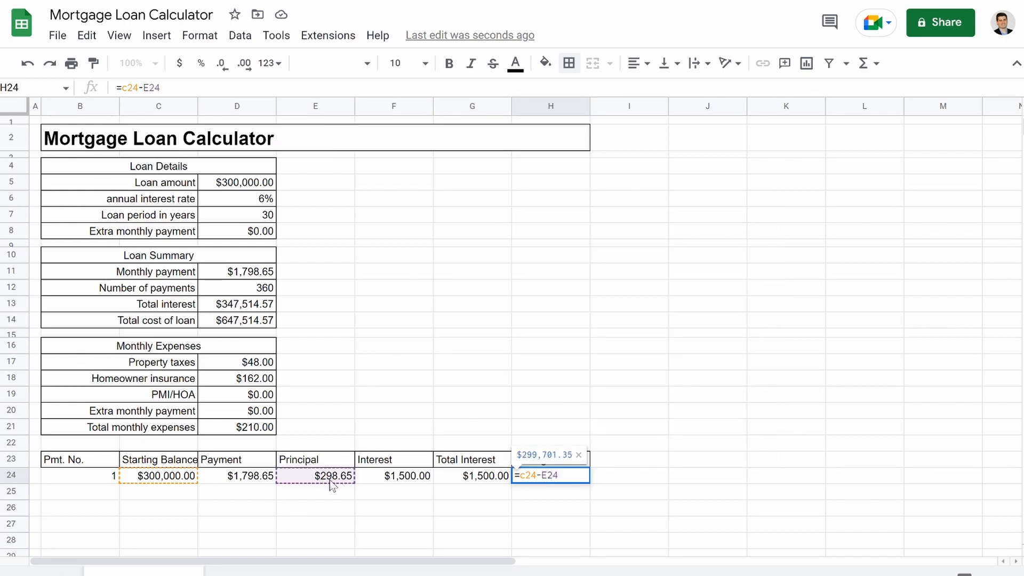
{"action": "key", "text": "Return"}
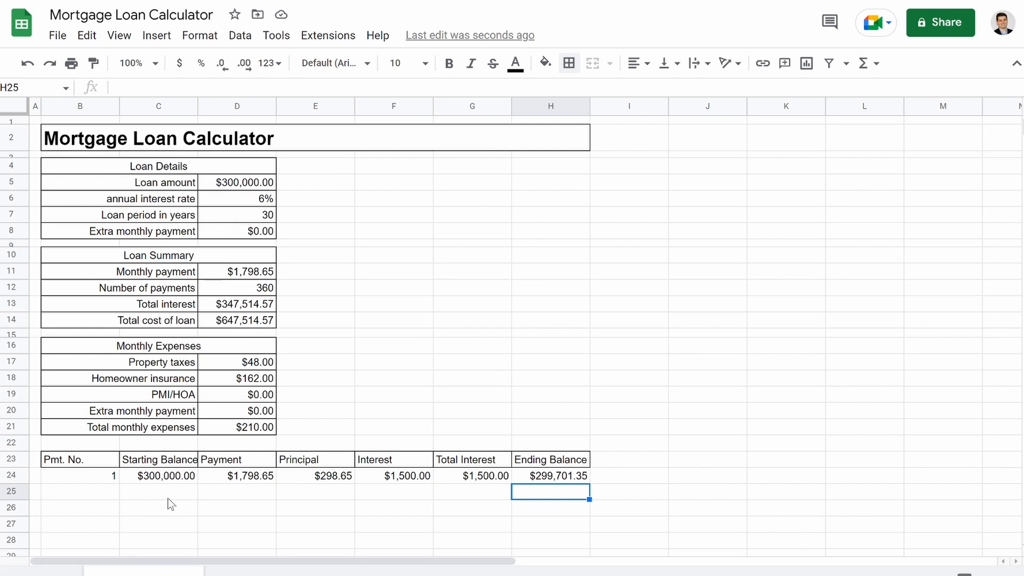
Step: Enter =if(H24>0,B24+1,"") in B25 so the second payment number appears only while a balance remains
{"action": "left_click", "coordinate": [78, 491]}
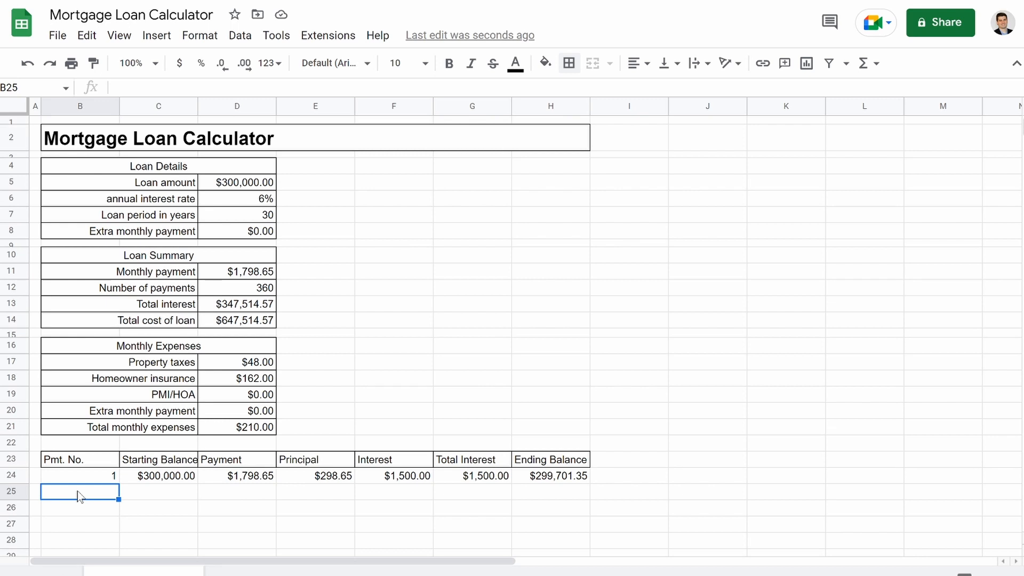
{"action": "type", "text": "="}
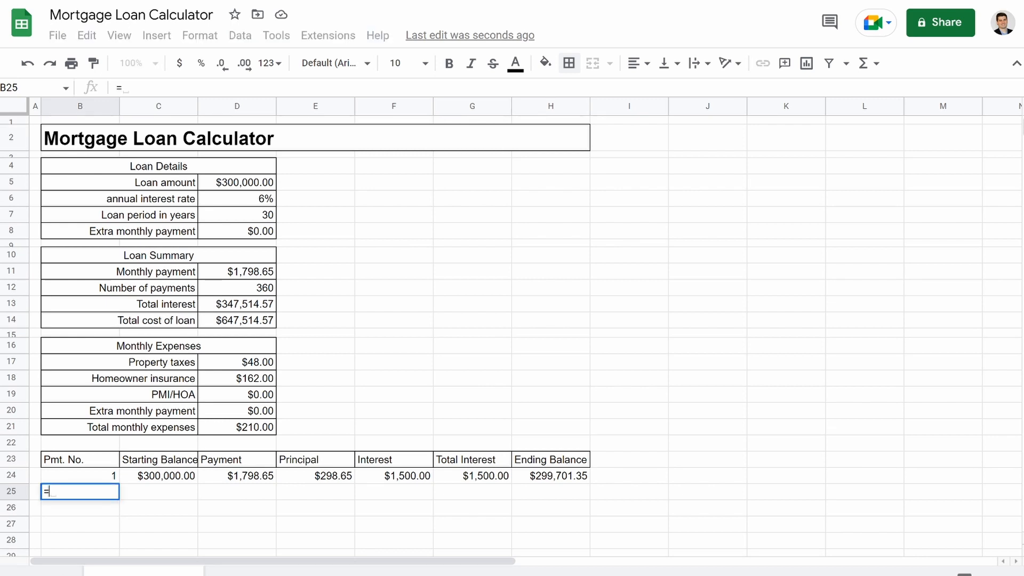
{"action": "type", "text": "if("}
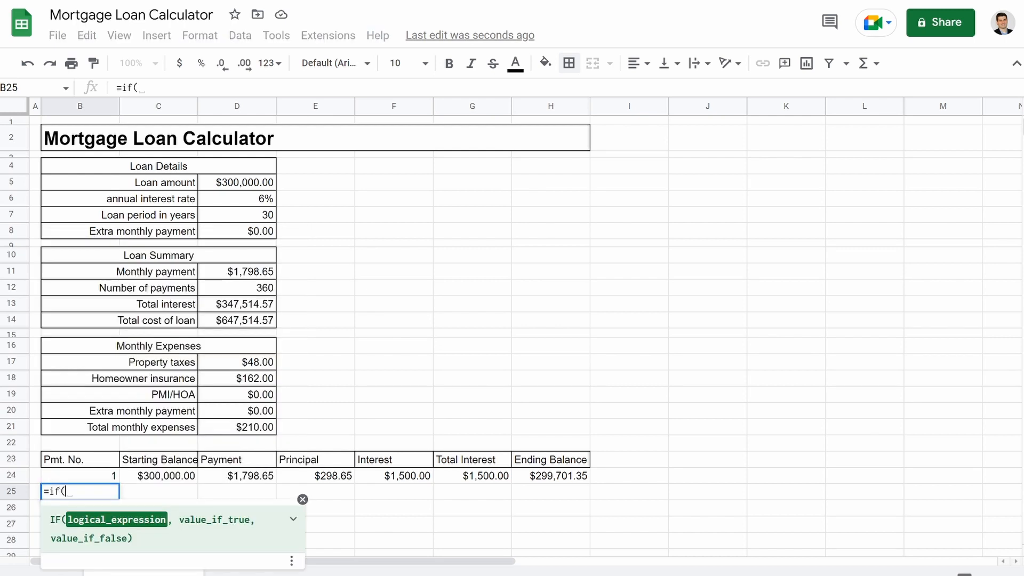
{"action": "type", "text": "H24"}
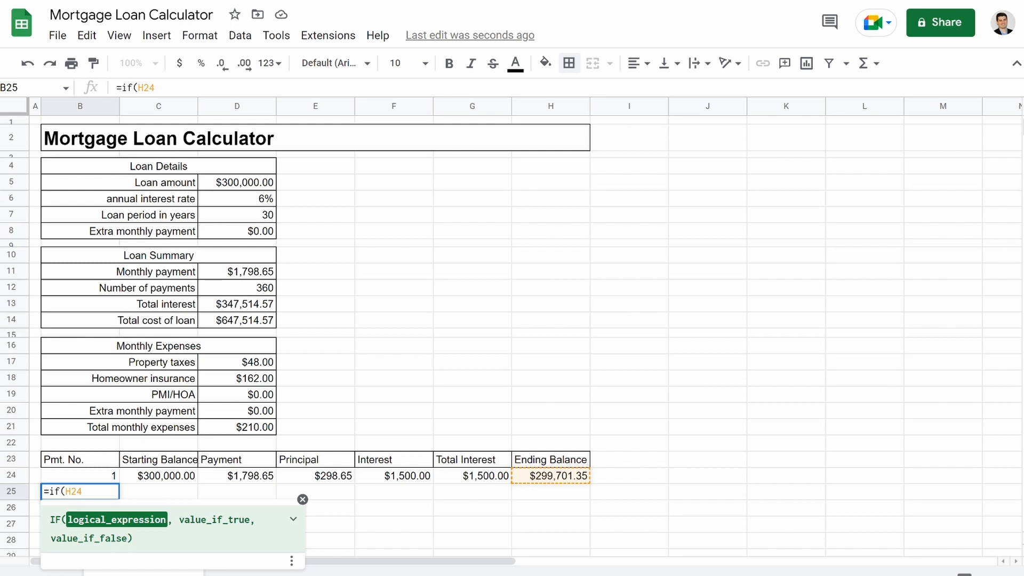
{"action": "type", "text": ">"}
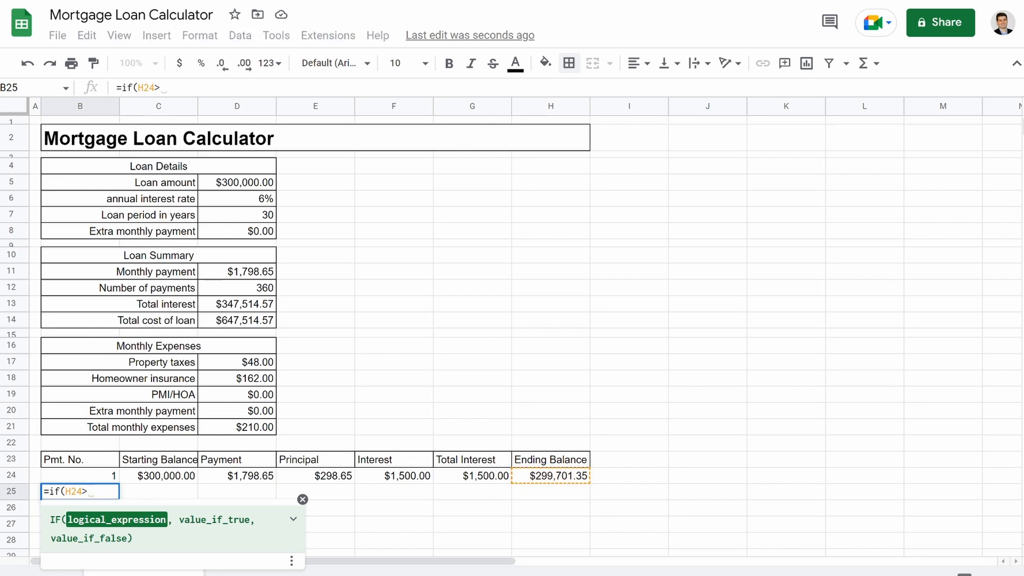
{"action": "type", "text": "0,"}
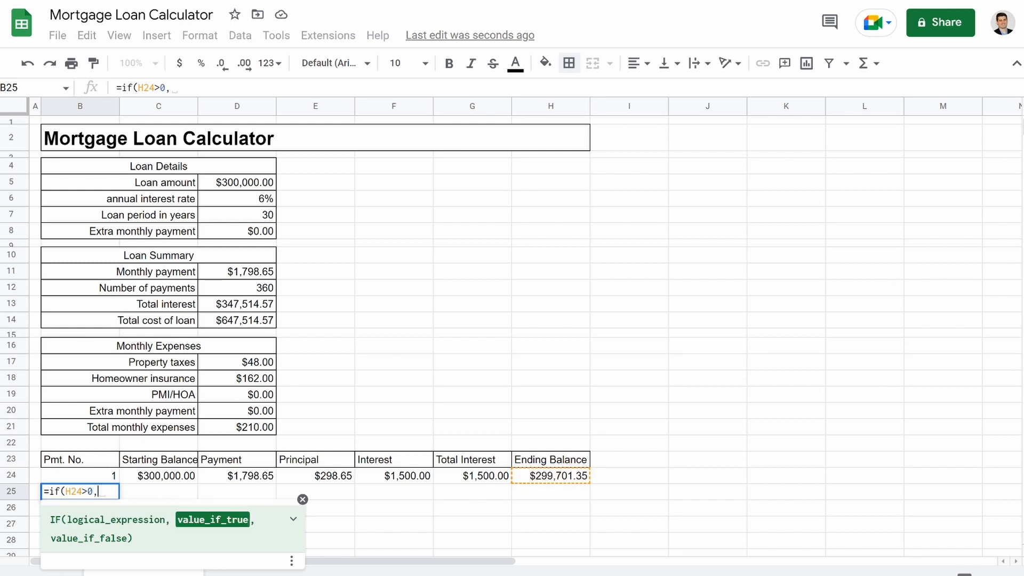
{"action": "type", "text": "B24"}
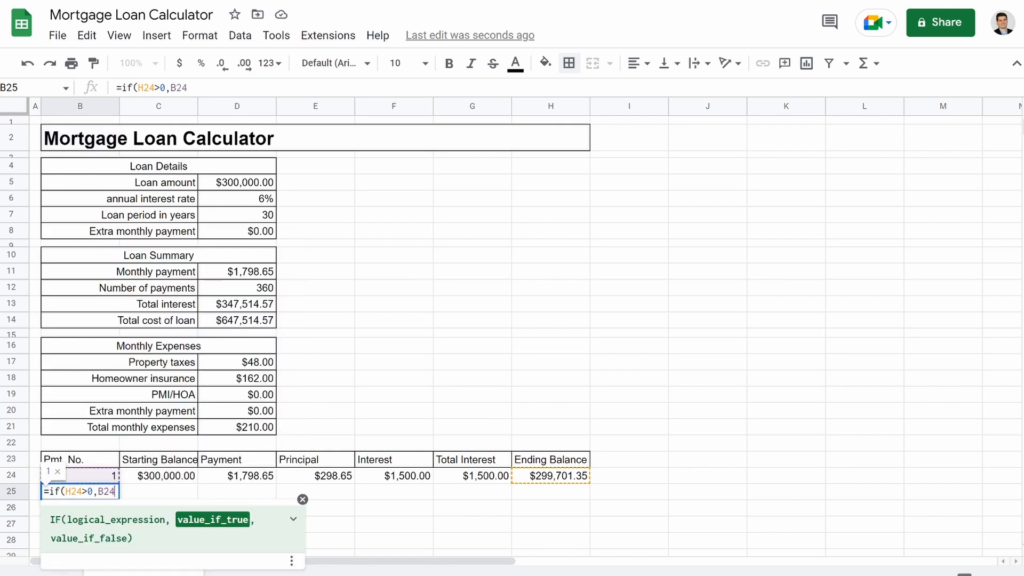
{"action": "type", "text": "+1"}
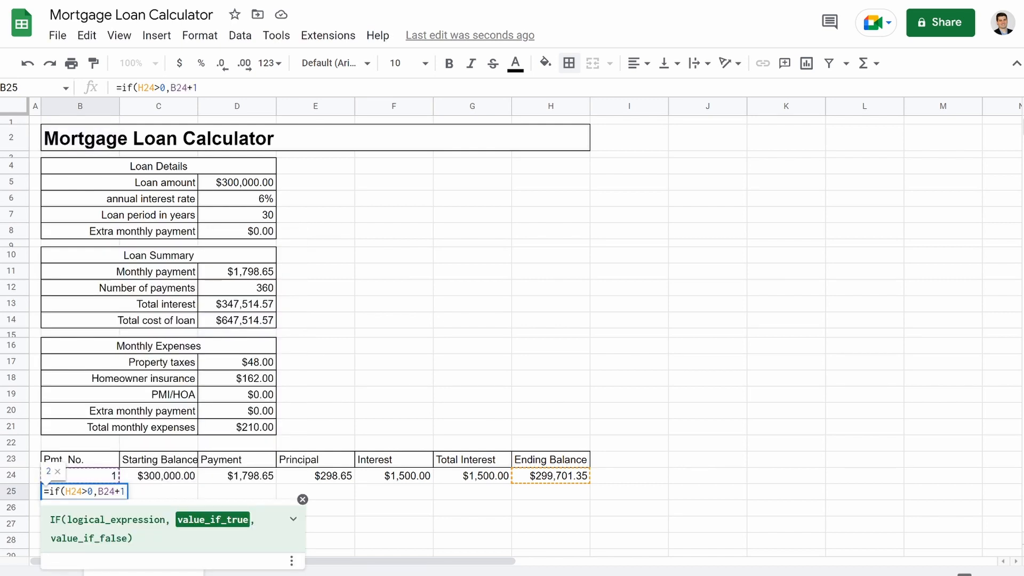
{"action": "type", "text": ","}
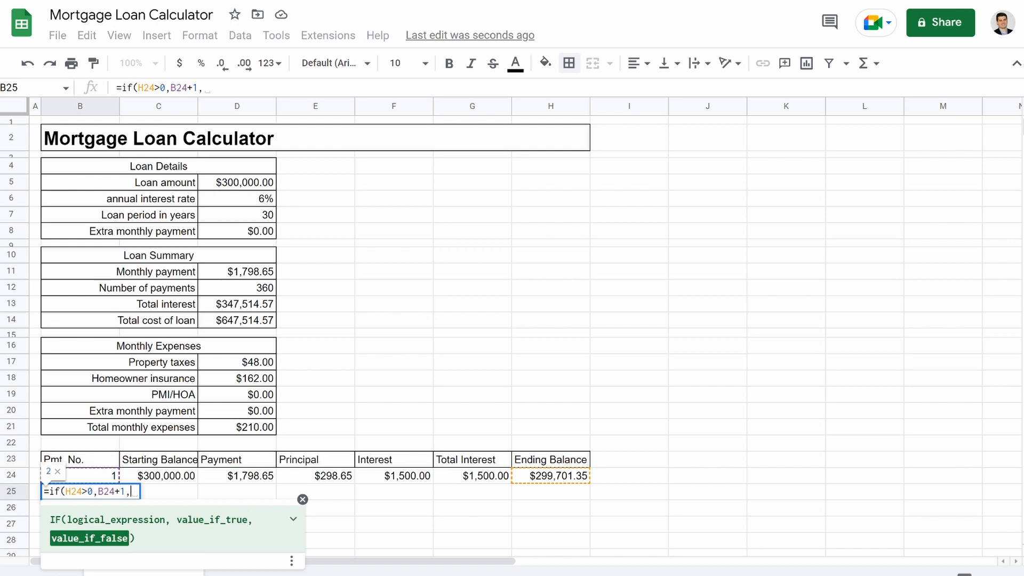
{"action": "type", "text": "\"\""}
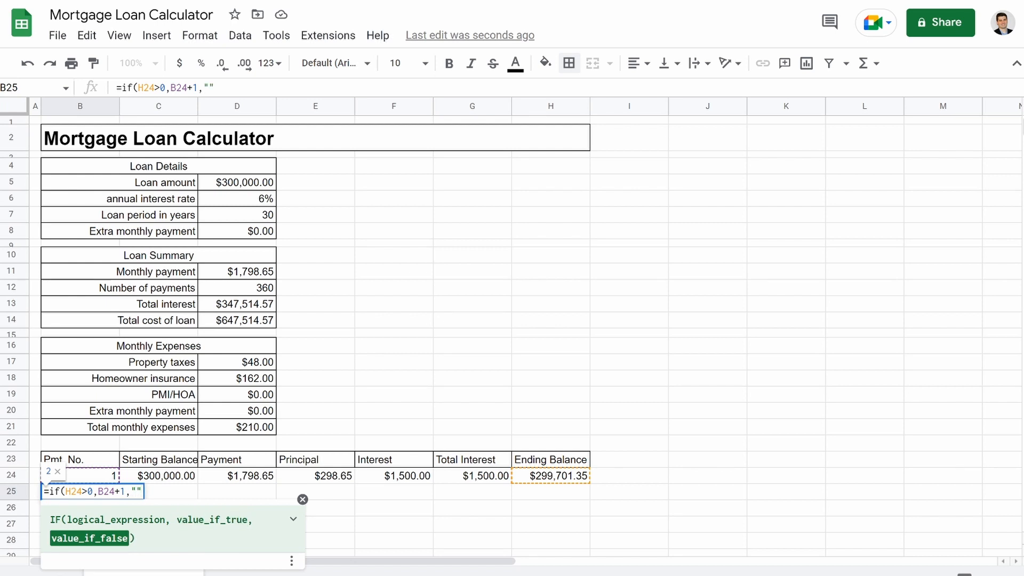
{"action": "type", "text": ")"}
{"action": "key", "text": "Return"}
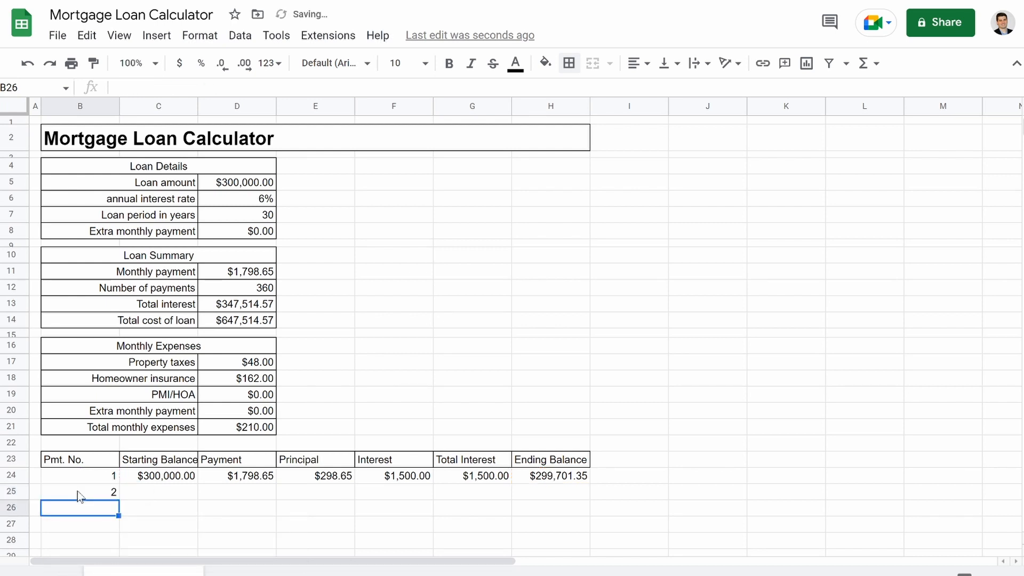
Step: Examine the value-if-true and value-if-false arguments of the IF formula in B25
{"action": "left_click", "coordinate": [90, 497]}
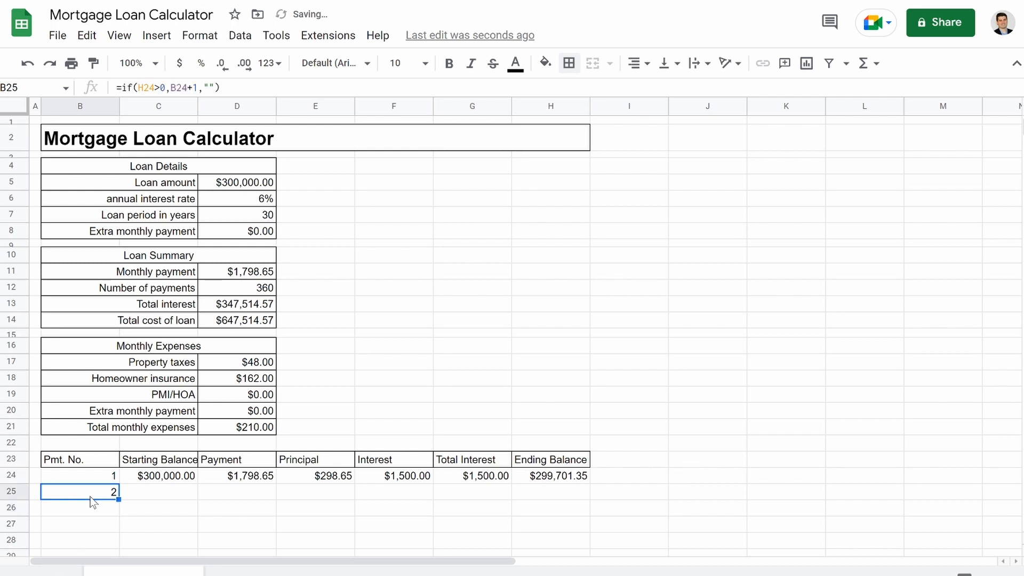
{"action": "left_click", "coordinate": [242, 92]}
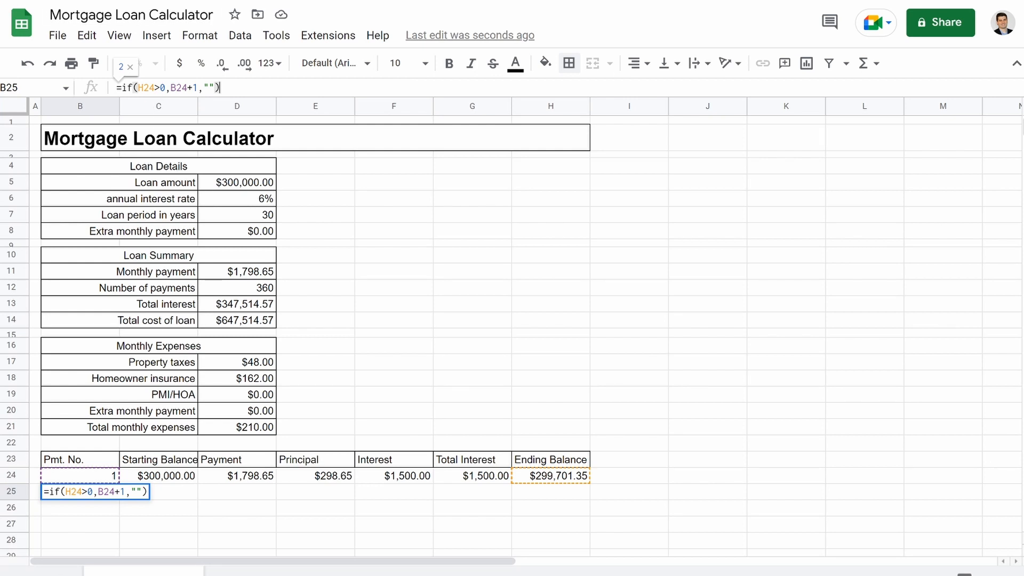
{"action": "left_click_drag", "start_coordinate": [171, 87], "coordinate": [198, 87]}
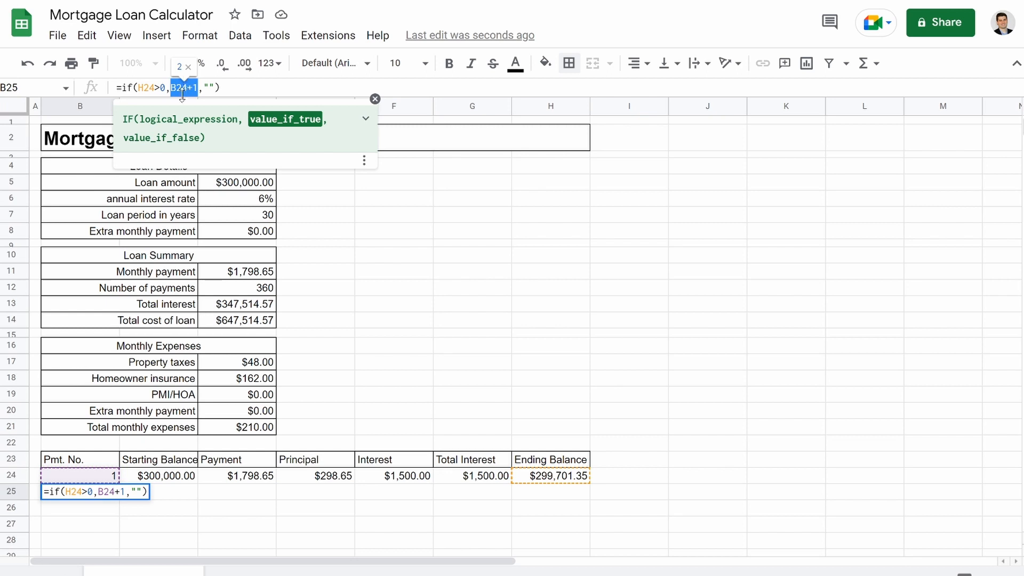
{"action": "left_click_drag", "start_coordinate": [203, 87], "coordinate": [215, 87]}
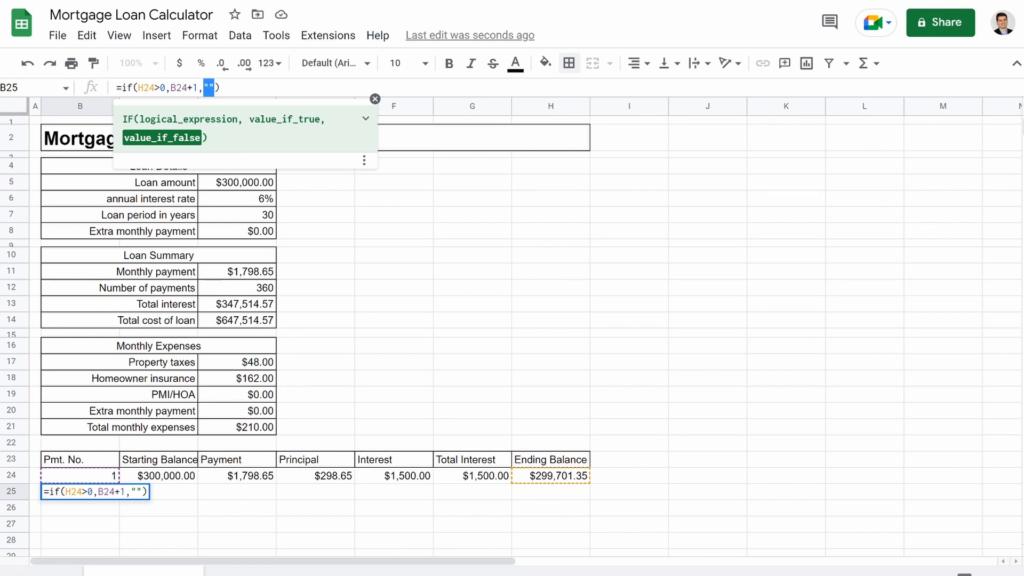
{"action": "key", "text": "Return"}
Step: Fill the payment number formula from B25 down to B26 and inspect the copied formula
{"action": "left_click", "coordinate": [87, 493]}
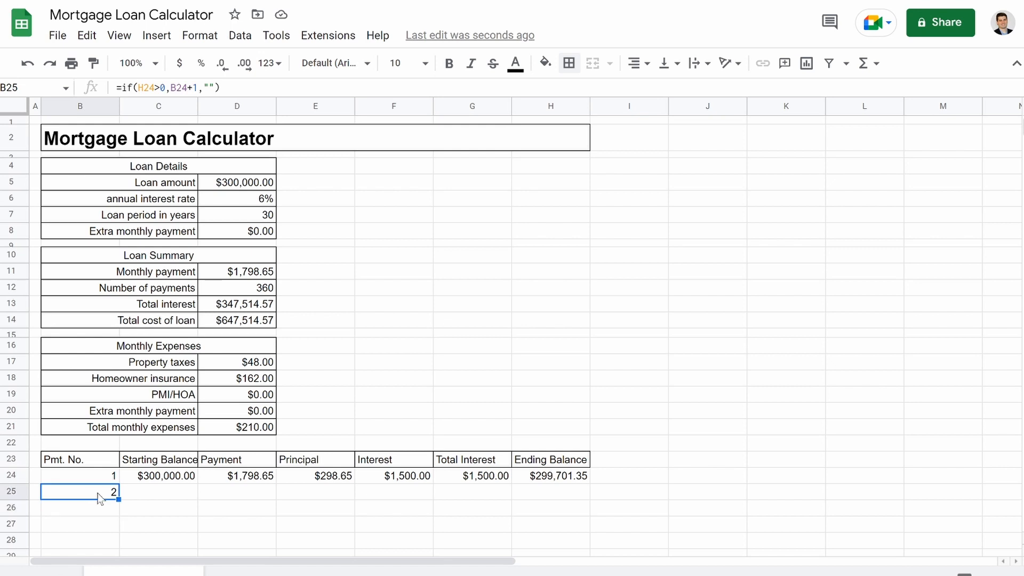
{"action": "left_click_drag", "start_coordinate": [118, 500], "coordinate": [120, 515]}
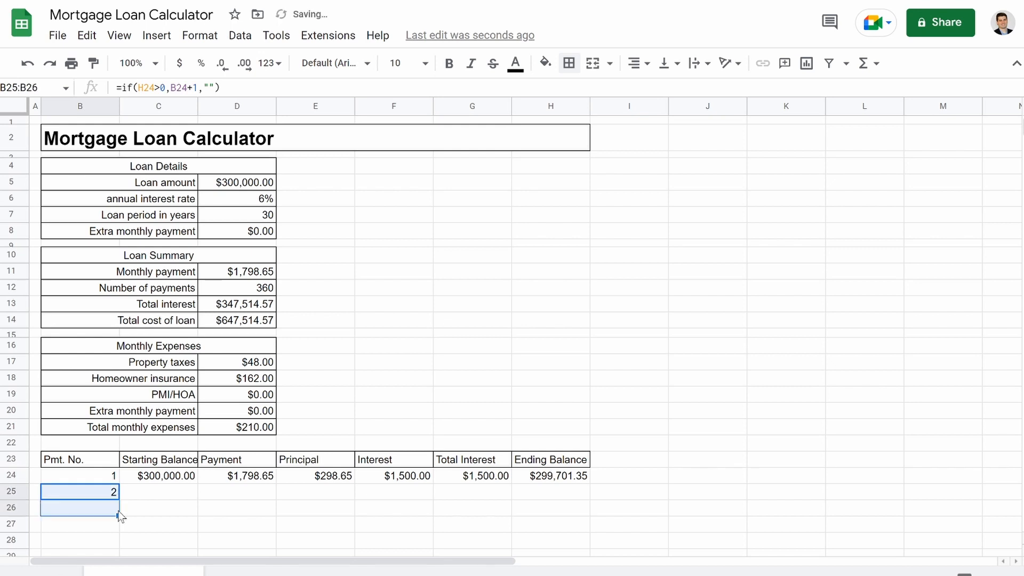
{"action": "left_click", "coordinate": [182, 513]}
{"action": "left_click", "coordinate": [91, 513]}
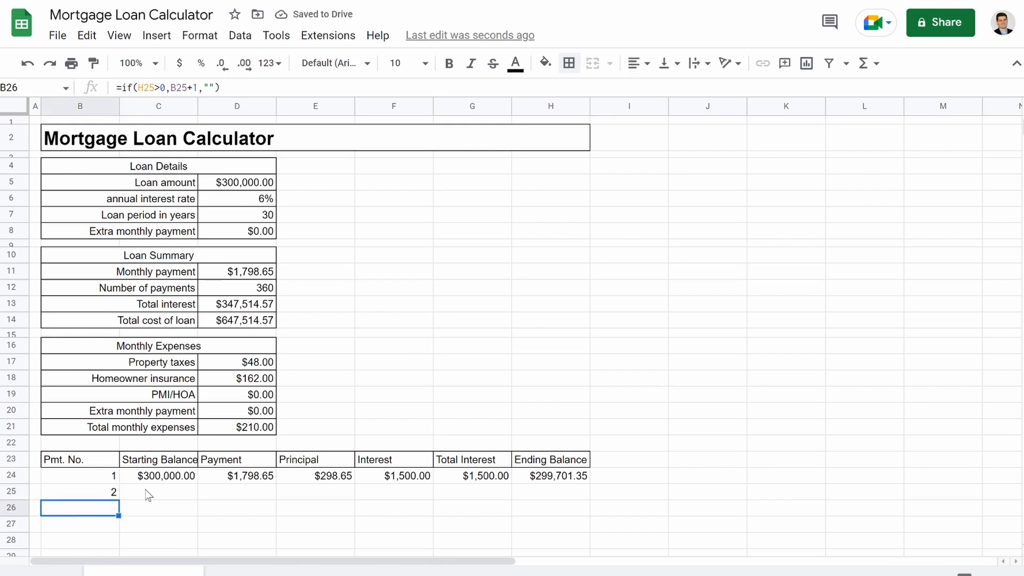
Step: Enter 1 as a test ending balance in H25 and check the payment number in B26
{"action": "left_click", "coordinate": [540, 491]}
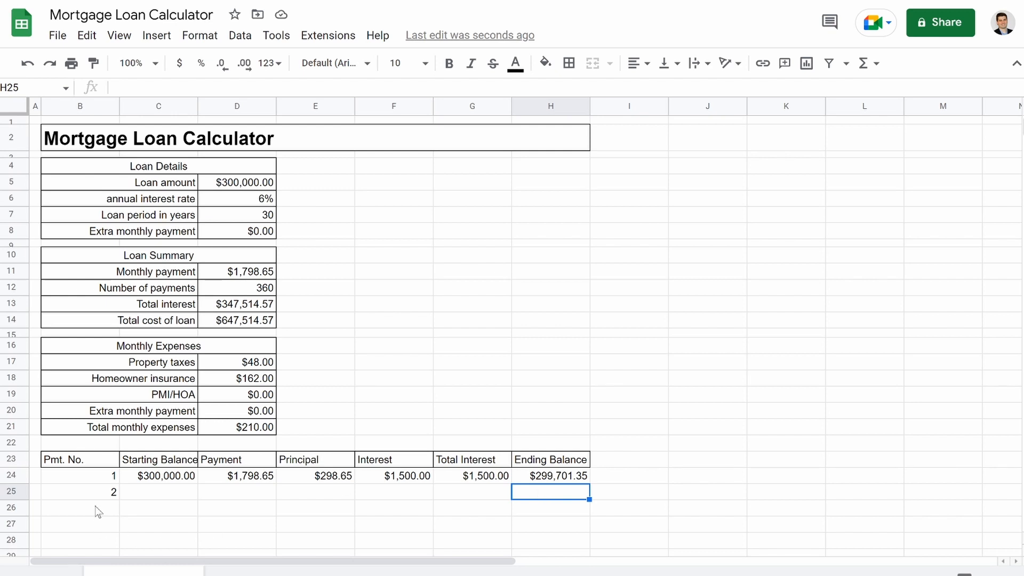
{"action": "left_click", "coordinate": [96, 508]}
{"action": "left_click", "coordinate": [548, 495]}
{"action": "type", "text": "1"}
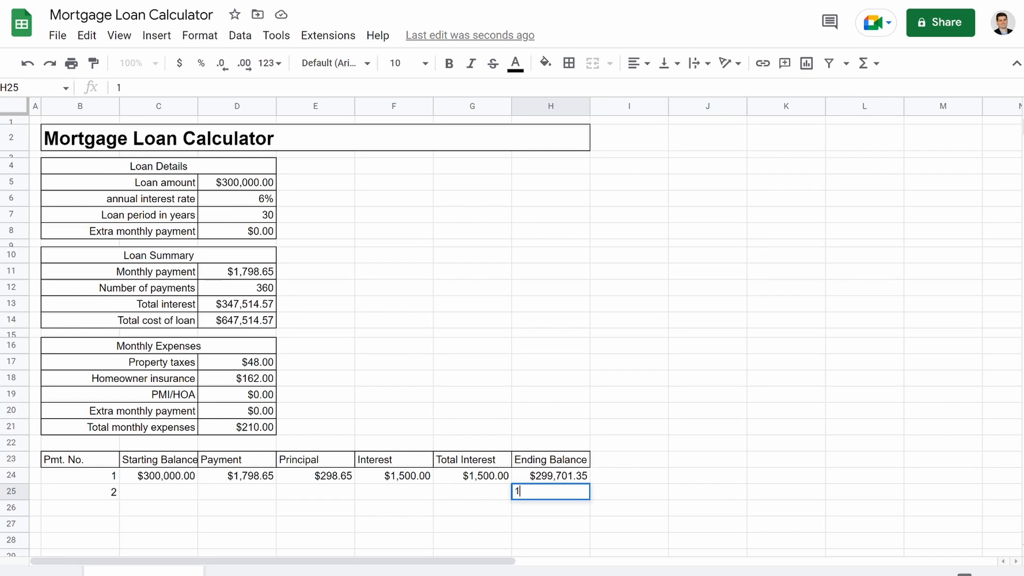
{"action": "key", "text": "Return"}
{"action": "left_click", "coordinate": [103, 511]}
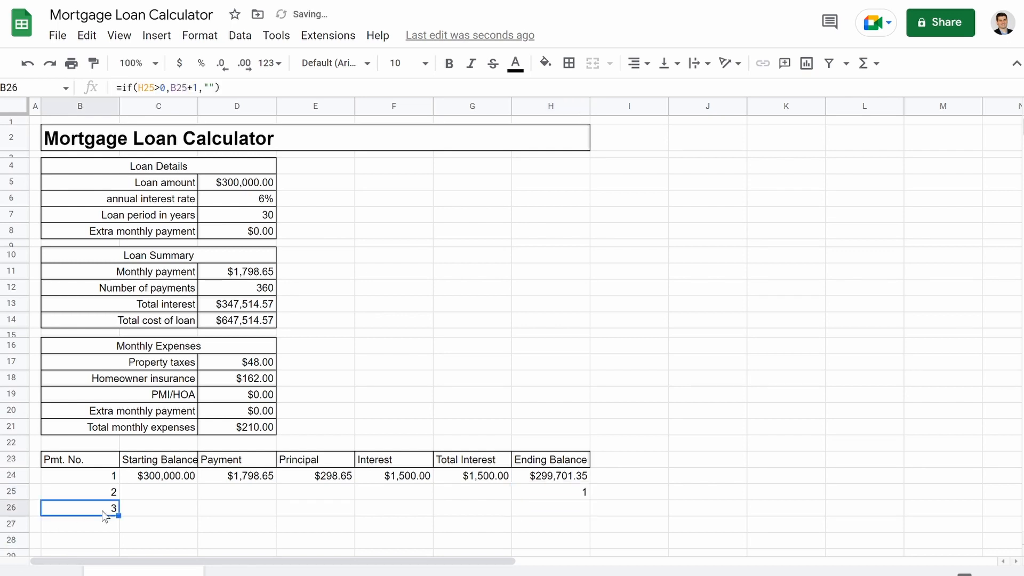
Step: Set the test ending balance in H25 to 0
{"action": "left_click", "coordinate": [575, 496]}
{"action": "type", "text": "0"}
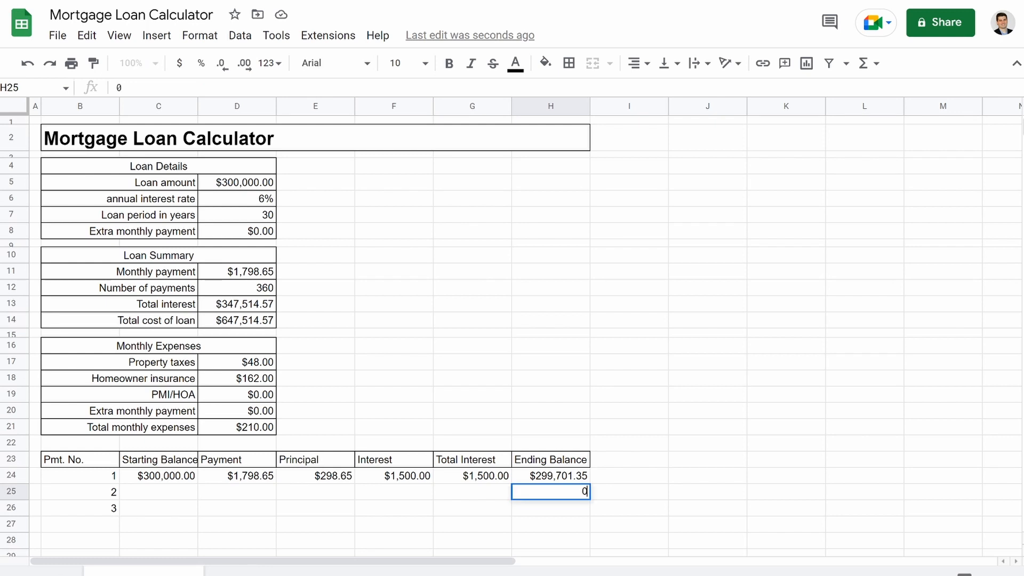
{"action": "key", "text": "Return"}
Step: Fill the payment number formula from B25 down through B383
{"action": "scroll", "coordinate": [320, 466], "scroll_direction": "down", "scroll_amount": 2}
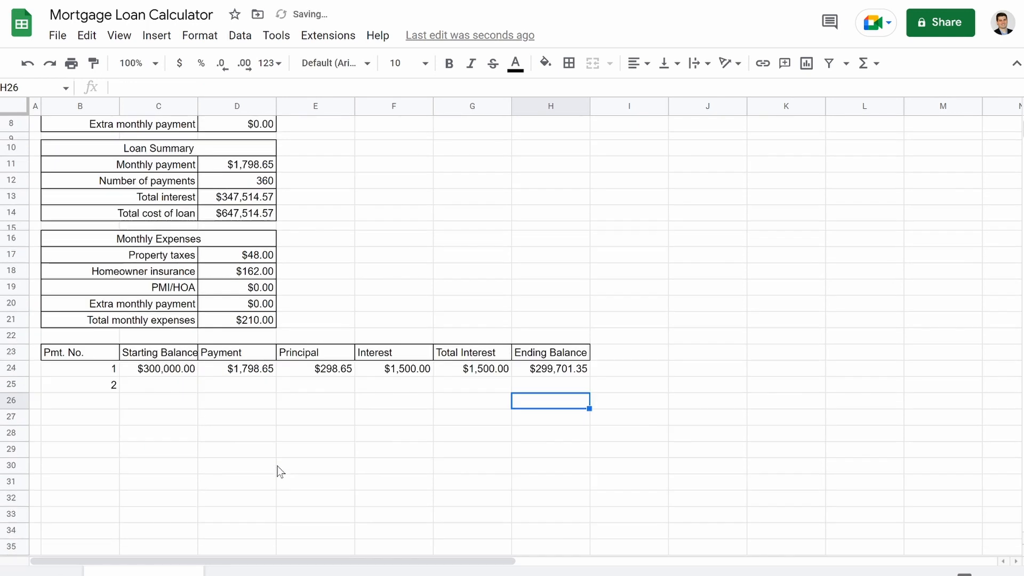
{"action": "left_click", "coordinate": [56, 385]}
{"action": "left_click_drag", "start_coordinate": [117, 391], "coordinate": [154, 434]}
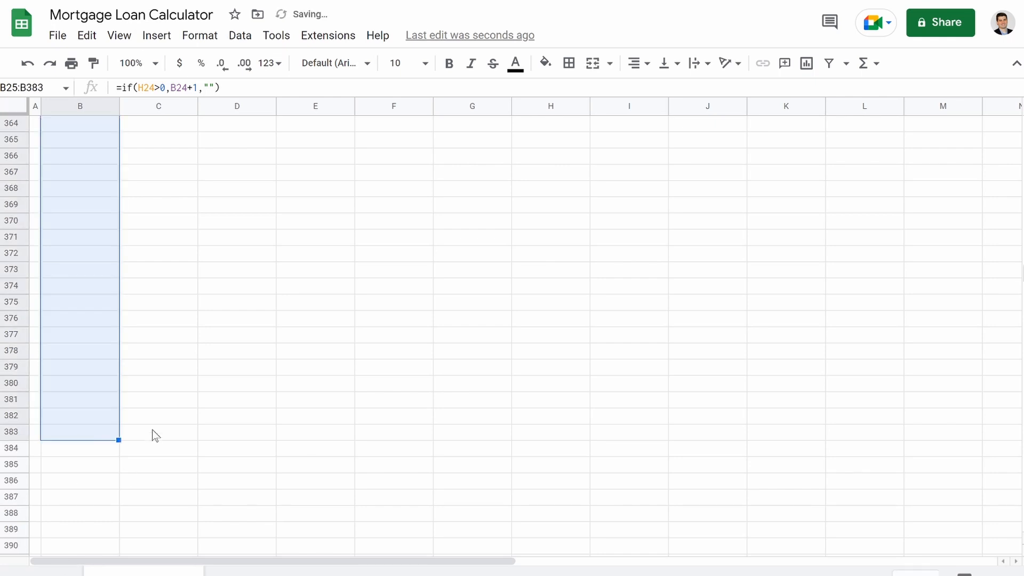
Step: Delete the unused rows 384 through 1000 below the payment schedule
{"action": "scroll", "coordinate": [152, 430], "scroll_direction": "up", "scroll_amount": 20}
{"action": "scroll", "coordinate": [151, 416], "scroll_direction": "down", "scroll_amount": 20}
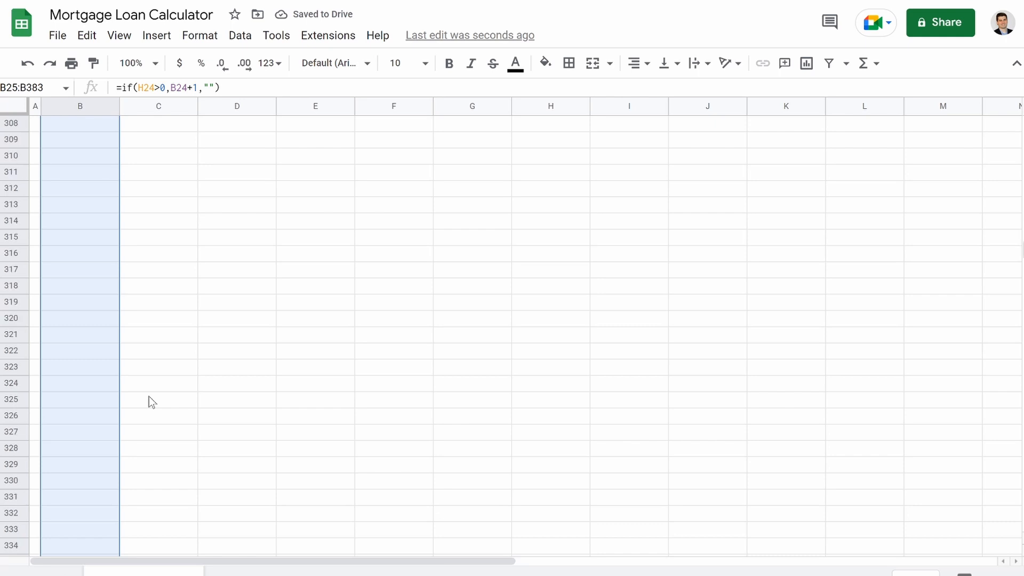
{"action": "scroll", "coordinate": [149, 396], "scroll_direction": "down", "scroll_amount": 20}
{"action": "left_click_drag", "start_coordinate": [13, 175], "coordinate": [13, 549]}
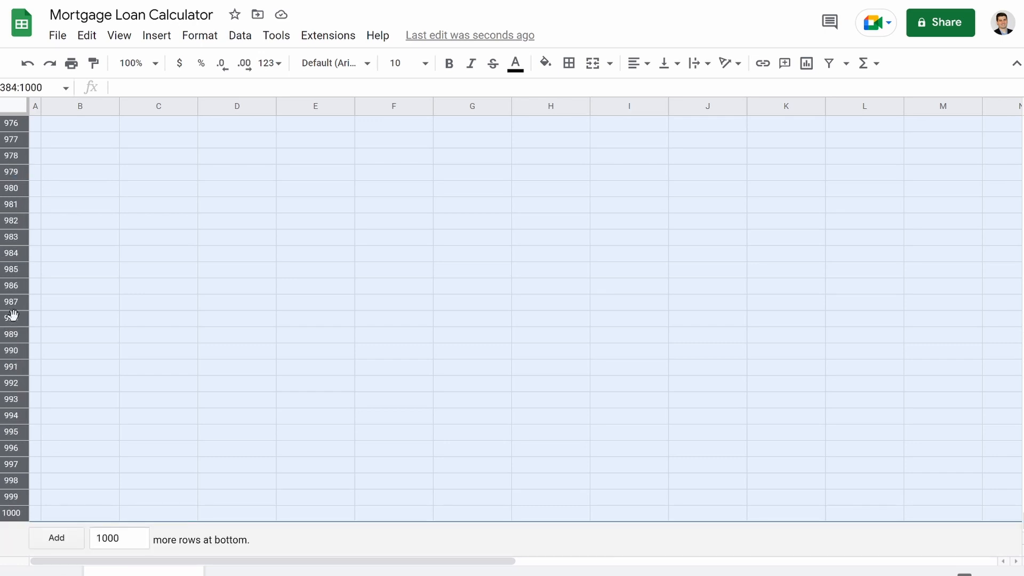
{"action": "right_click", "coordinate": [13, 315]}
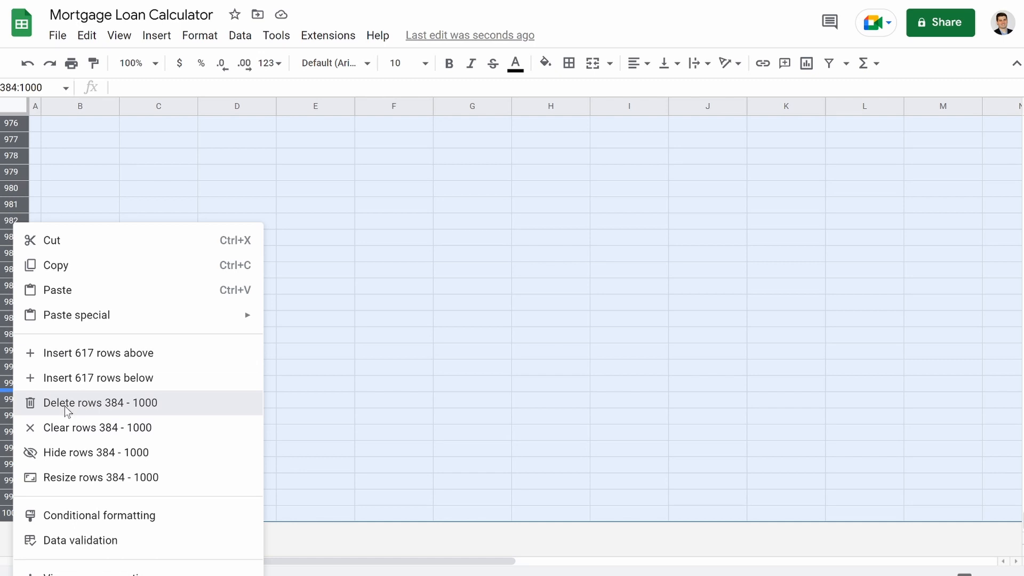
{"action": "left_click", "coordinate": [65, 404]}
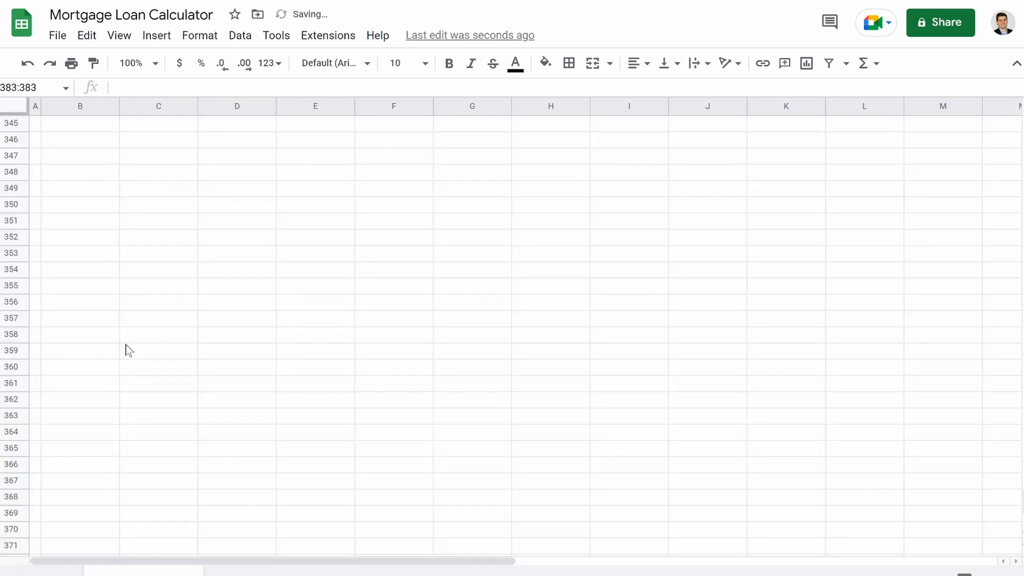
Step: Enter the starting balance formula =if(H24>0,H24,"") in C25 for the second payment
{"action": "scroll", "coordinate": [128, 350], "scroll_direction": "up", "scroll_amount": 20}
{"action": "scroll", "coordinate": [128, 350], "scroll_direction": "down", "scroll_amount": 5}
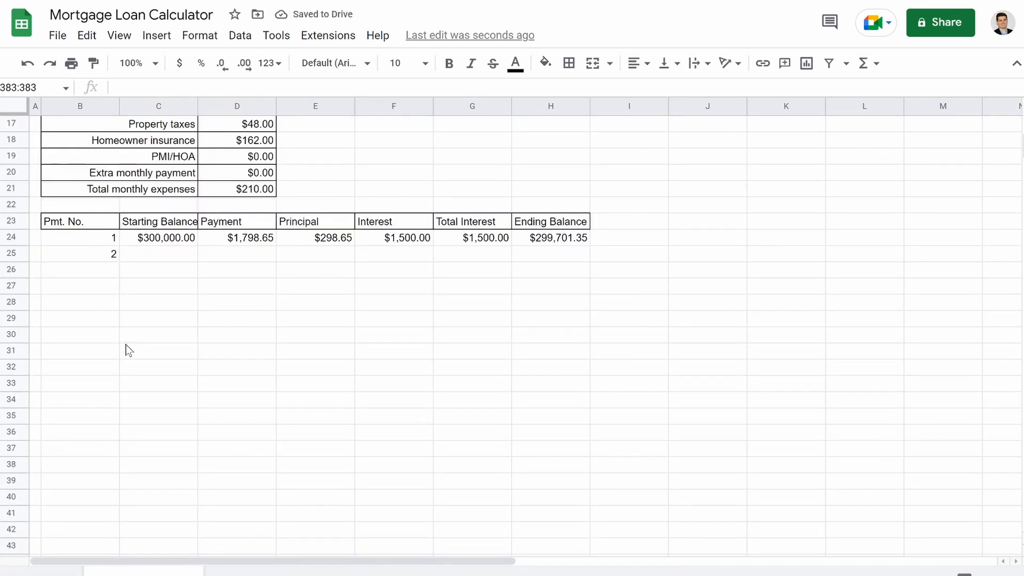
{"action": "left_click", "coordinate": [152, 254]}
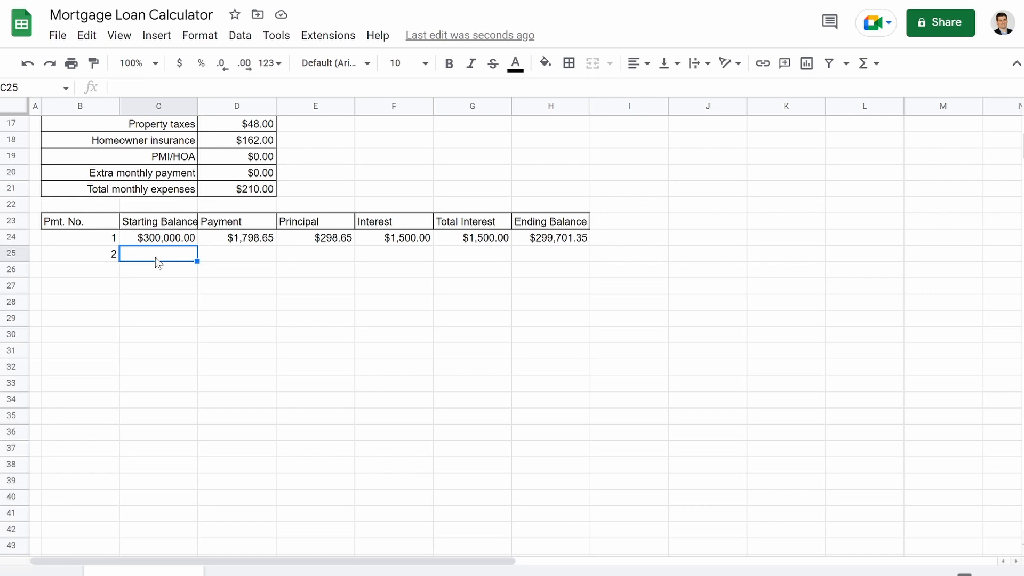
{"action": "type", "text": "="}
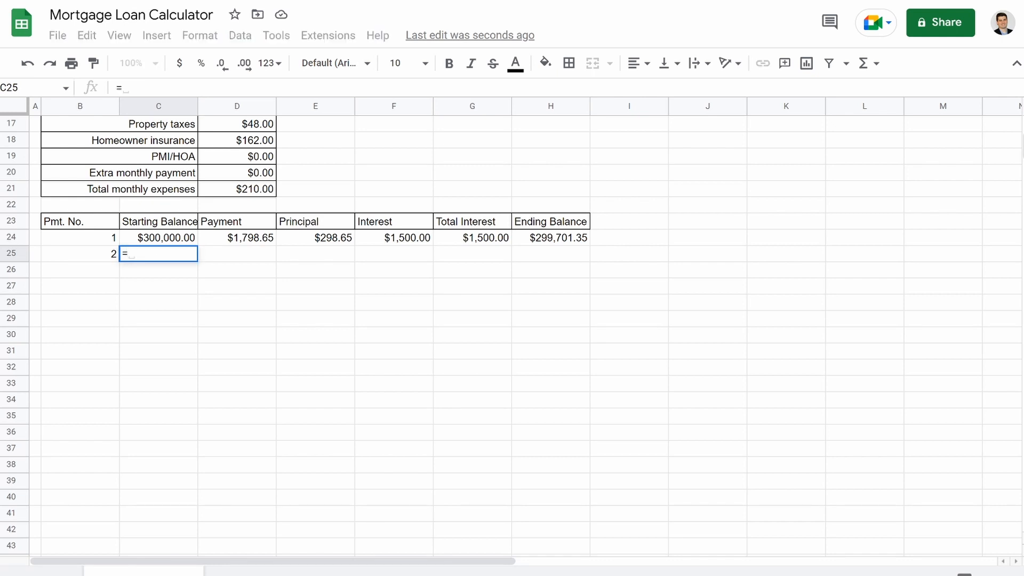
{"action": "type", "text": "if("}
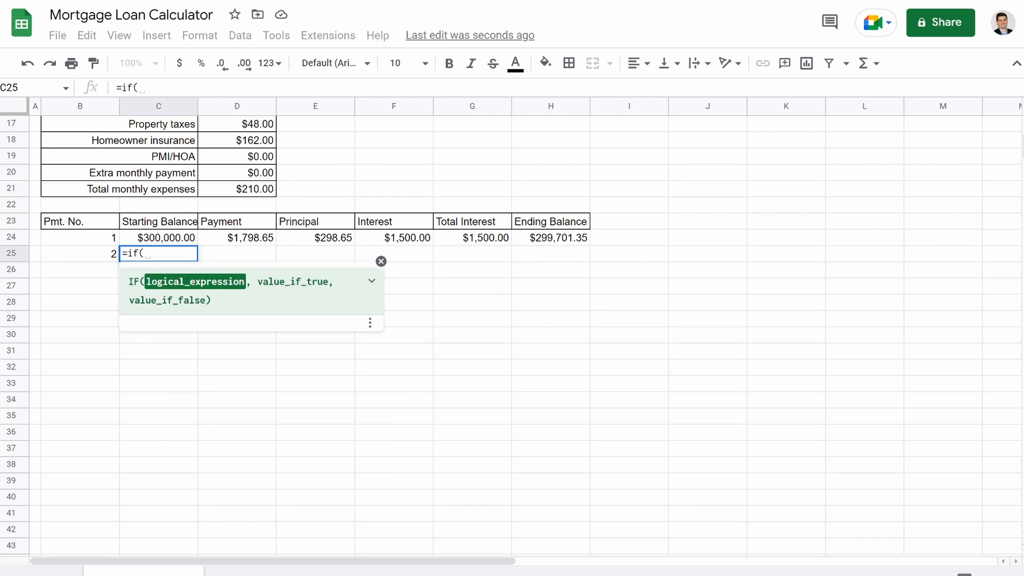
{"action": "type", "text": "H24"}
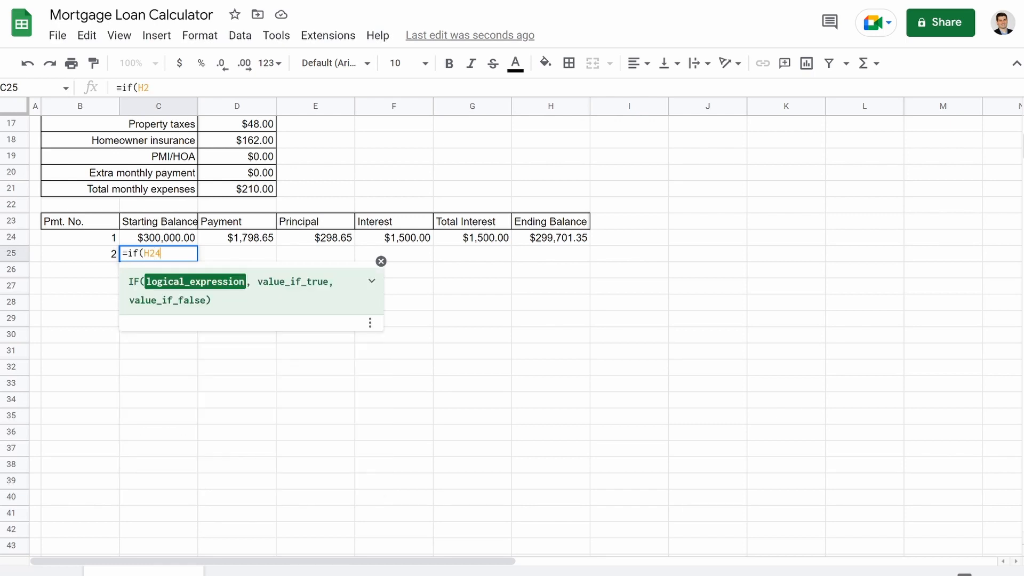
{"action": "type", "text": ">"}
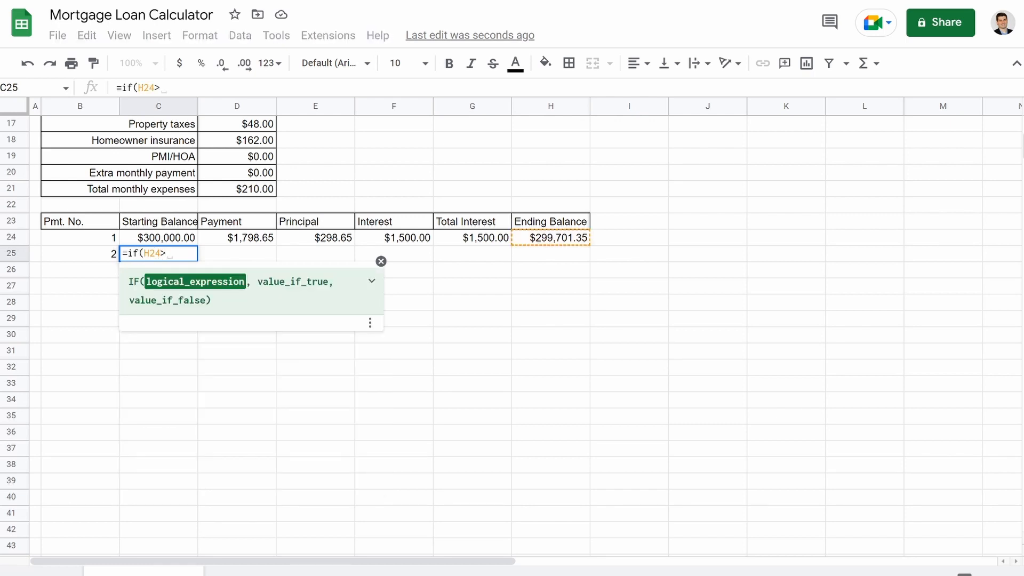
{"action": "type", "text": "0,"}
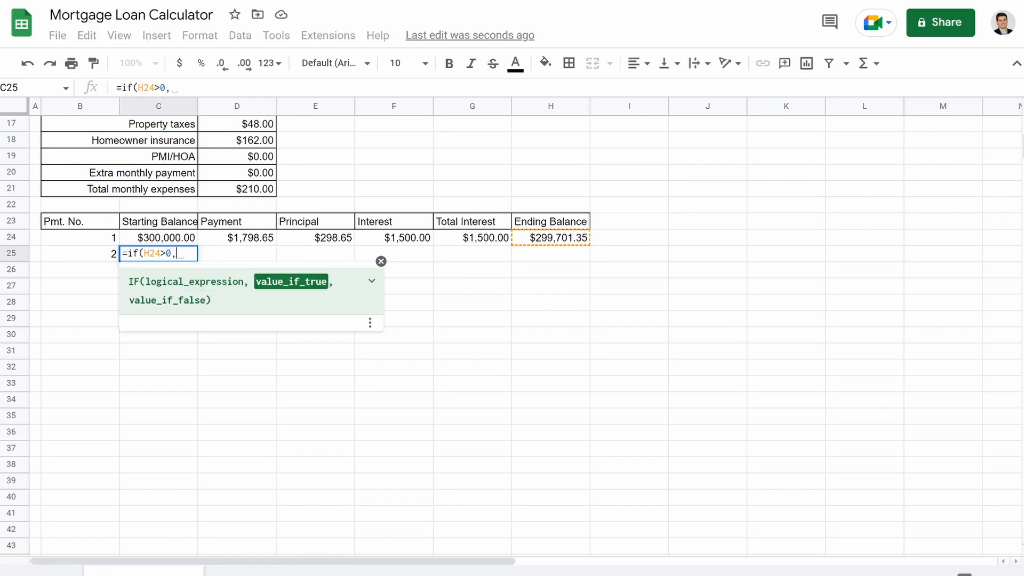
{"action": "type", "text": "H24"}
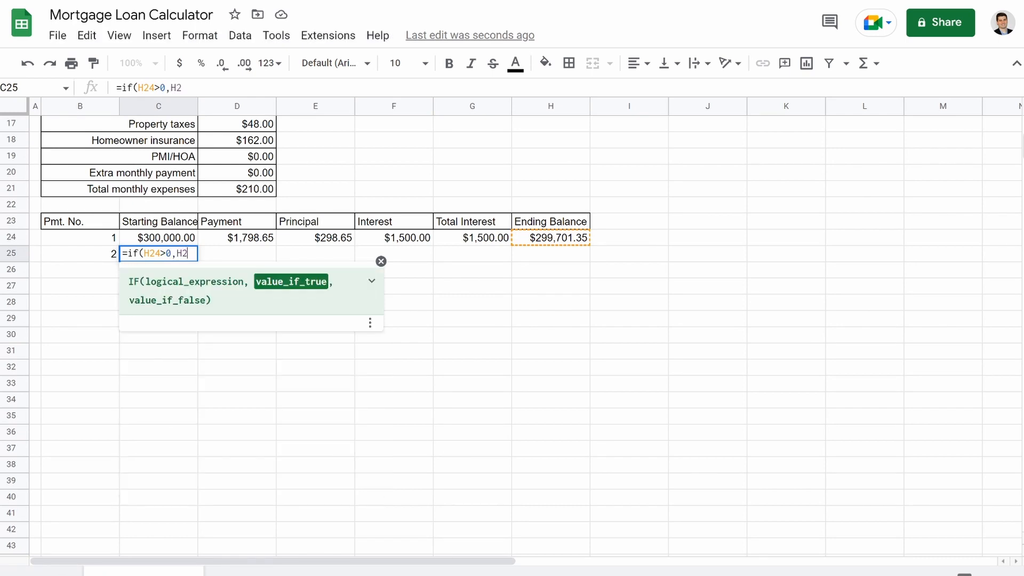
{"action": "type", "text": ","}
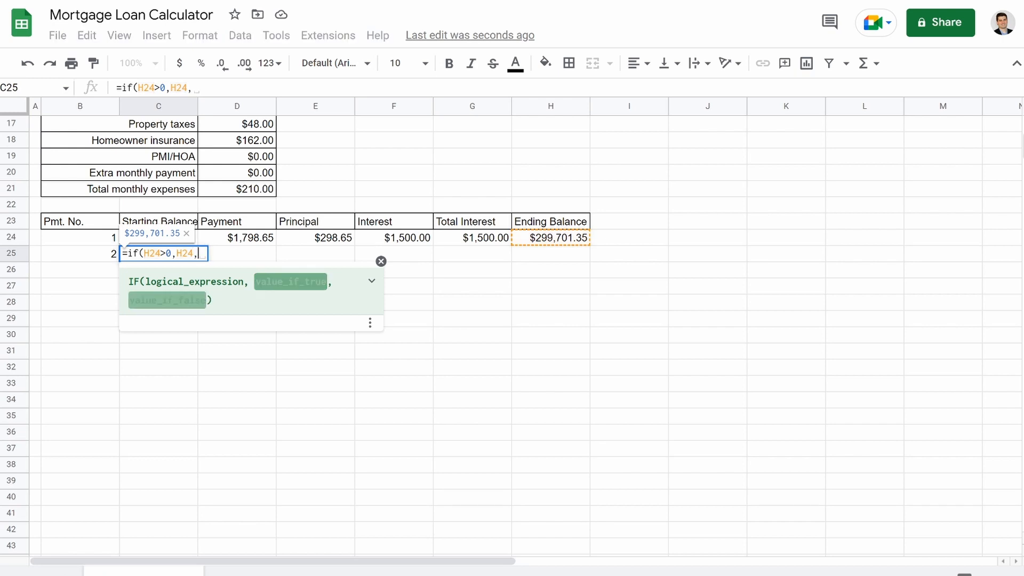
{"action": "type", "text": "\"\")"}
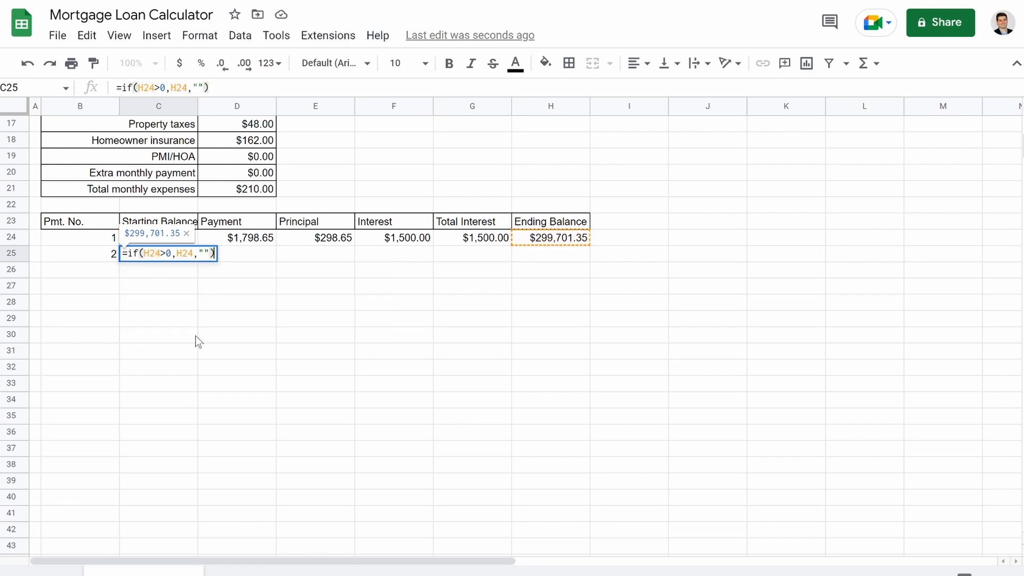
{"action": "key", "text": "Return"}
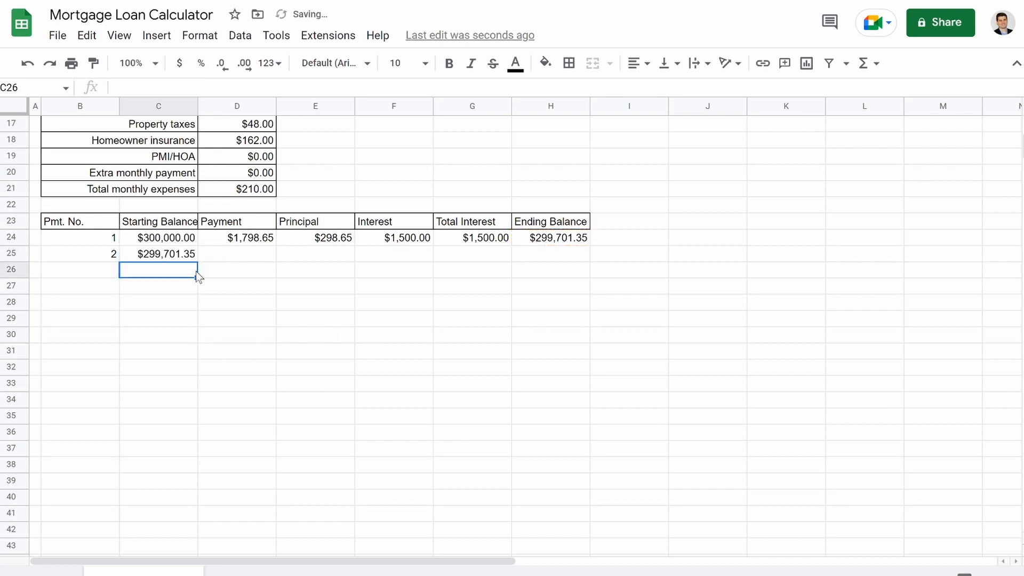
Step: Fill the starting balance formula from C25 down through C383
{"action": "left_click", "coordinate": [169, 258]}
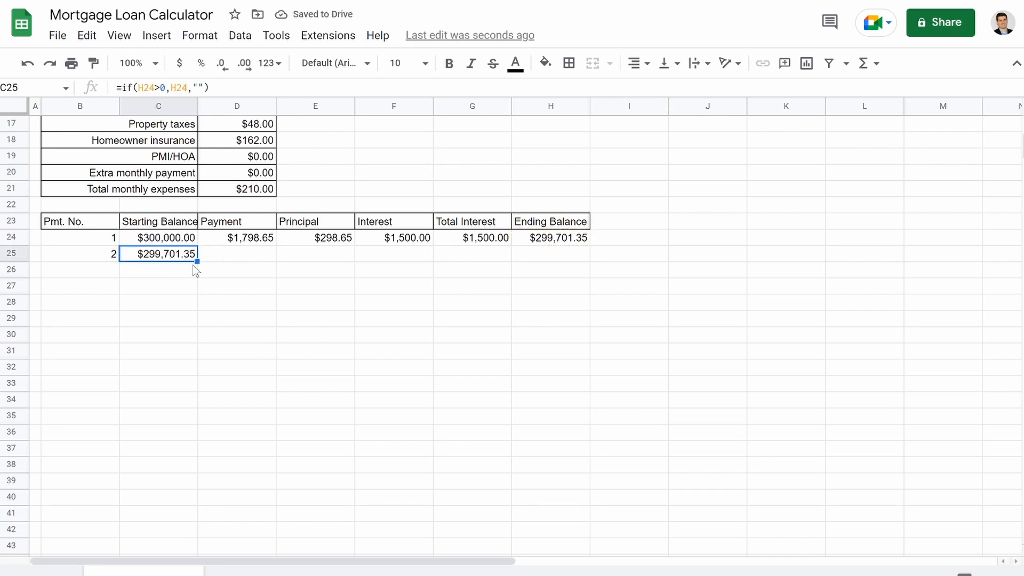
{"action": "left_click_drag", "start_coordinate": [193, 258], "coordinate": [197, 565]}
{"action": "scroll", "coordinate": [272, 261], "scroll_direction": "up", "scroll_amount": 20}
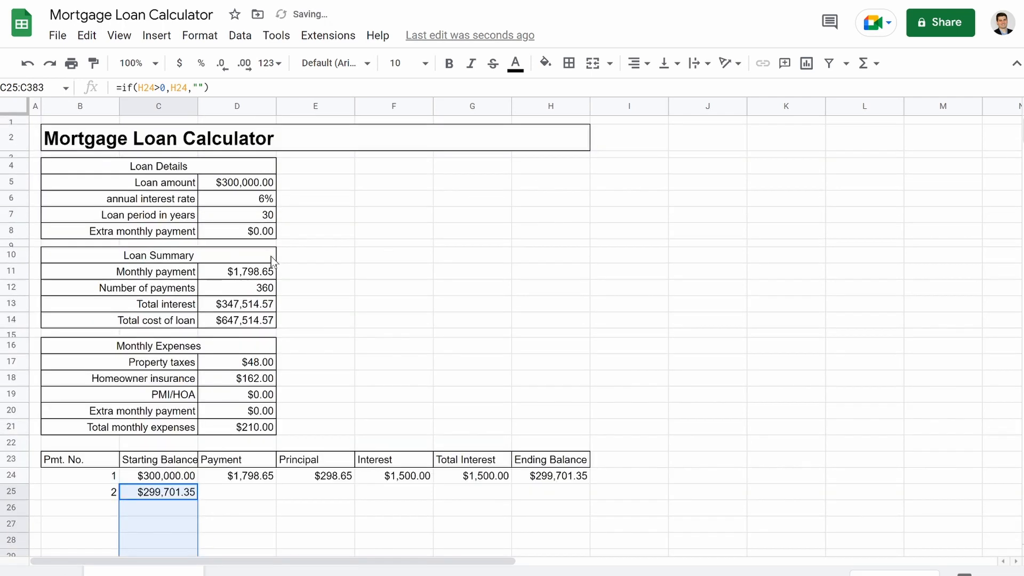
Step: Enter the payment formula =if(H24>0,D$11+D$8,"") in D25
{"action": "scroll", "coordinate": [261, 275], "scroll_direction": "down", "scroll_amount": 5}
{"action": "left_click", "coordinate": [257, 288]}
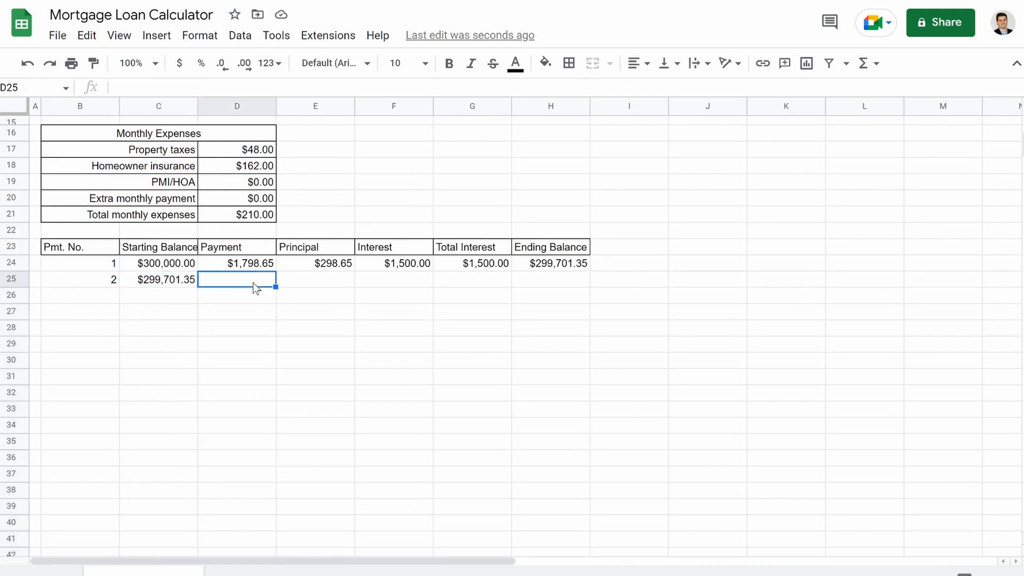
{"action": "type", "text": "=if"}
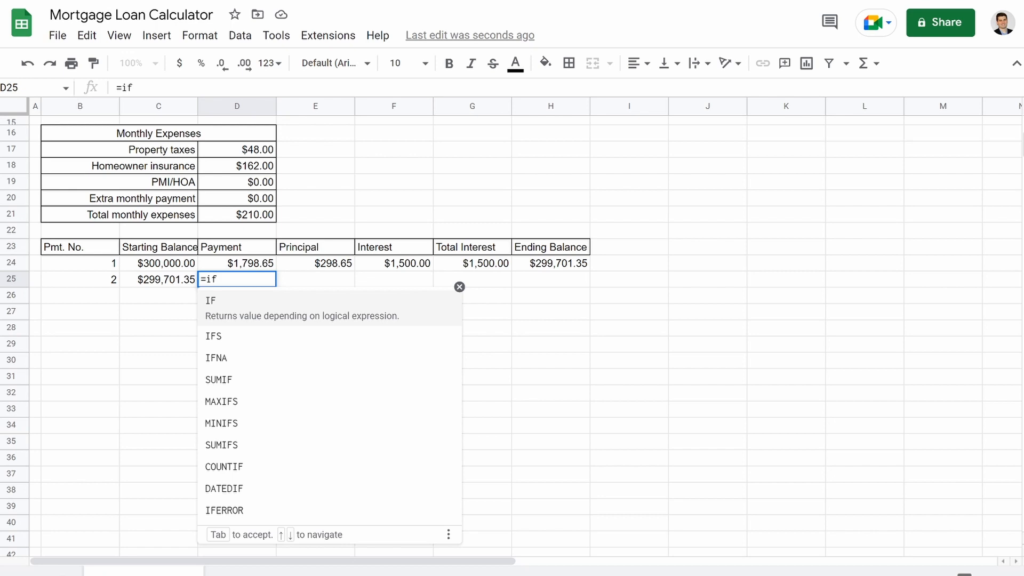
{"action": "type", "text": "("}
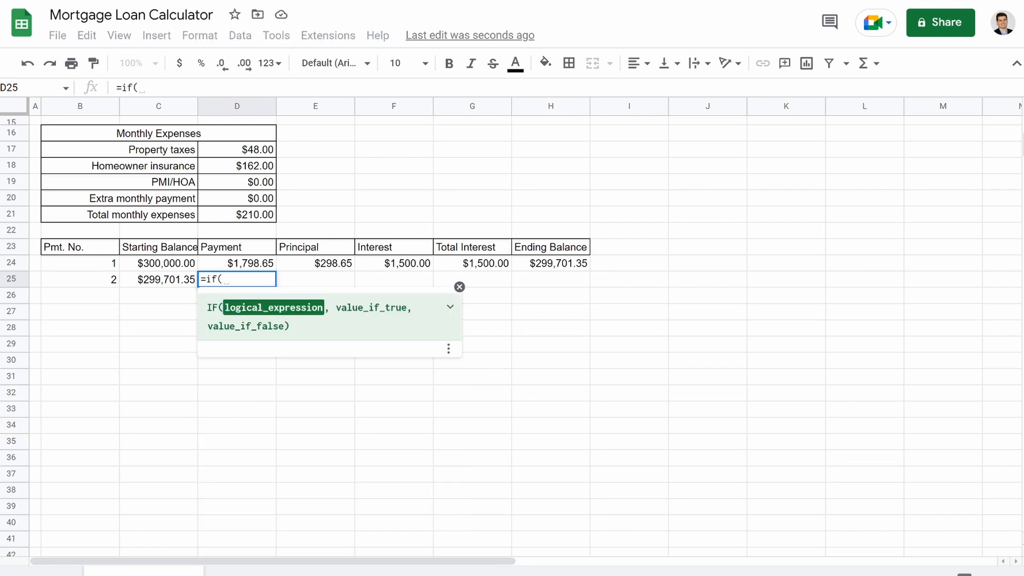
{"action": "type", "text": "H24>0,D"}
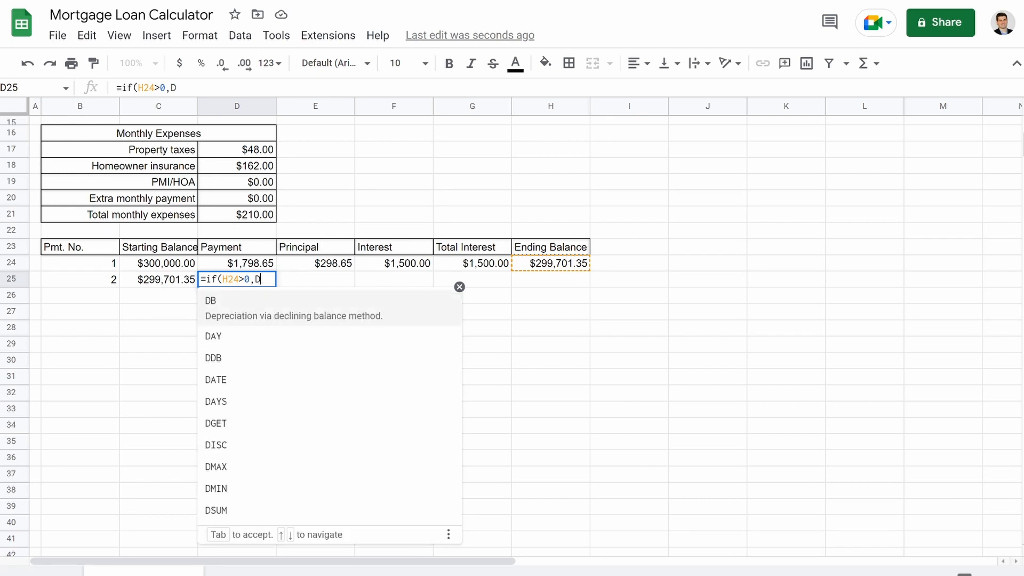
{"action": "type", "text": "$"}
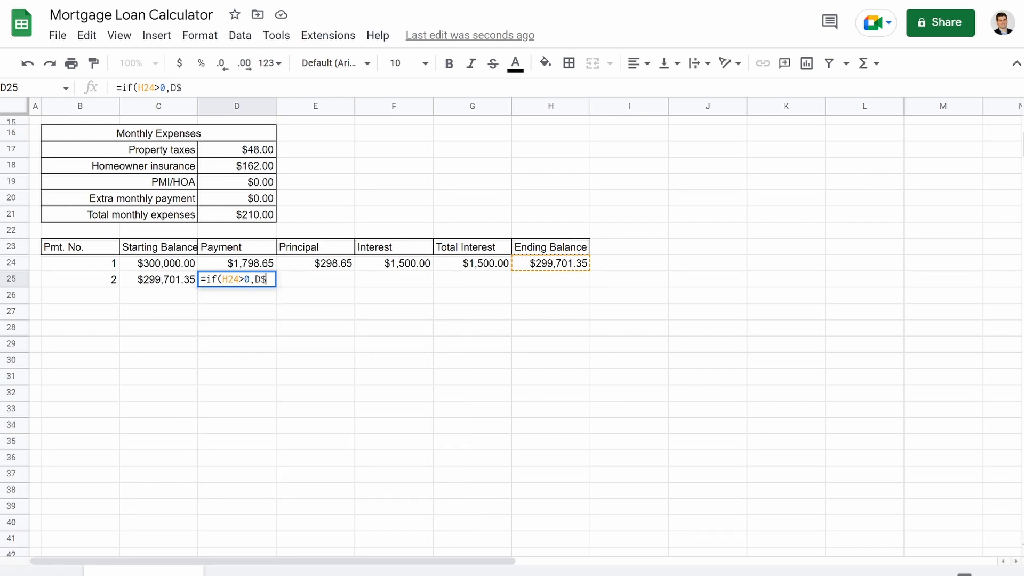
{"action": "type", "text": "11+"}
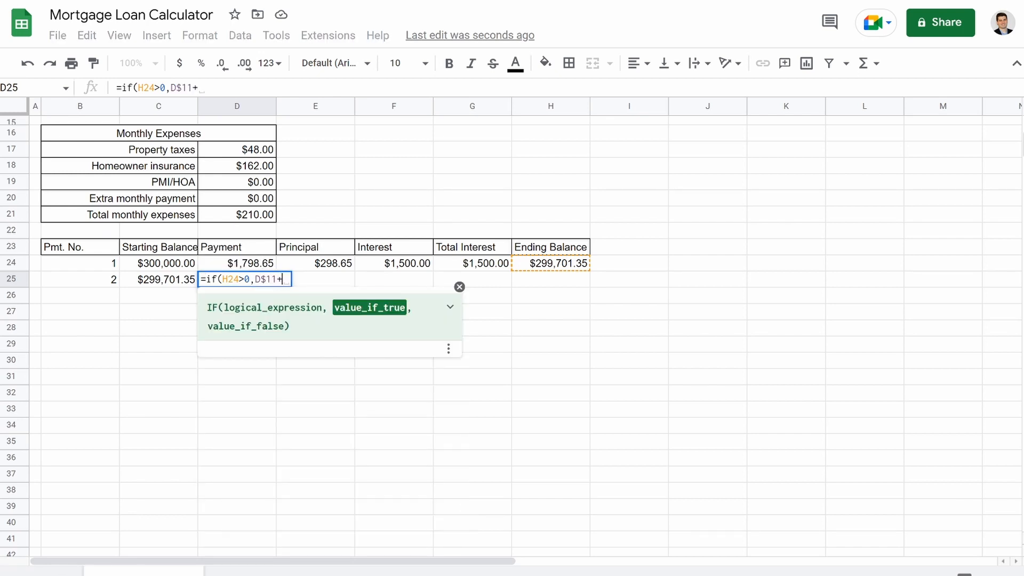
{"action": "type", "text": "D"}
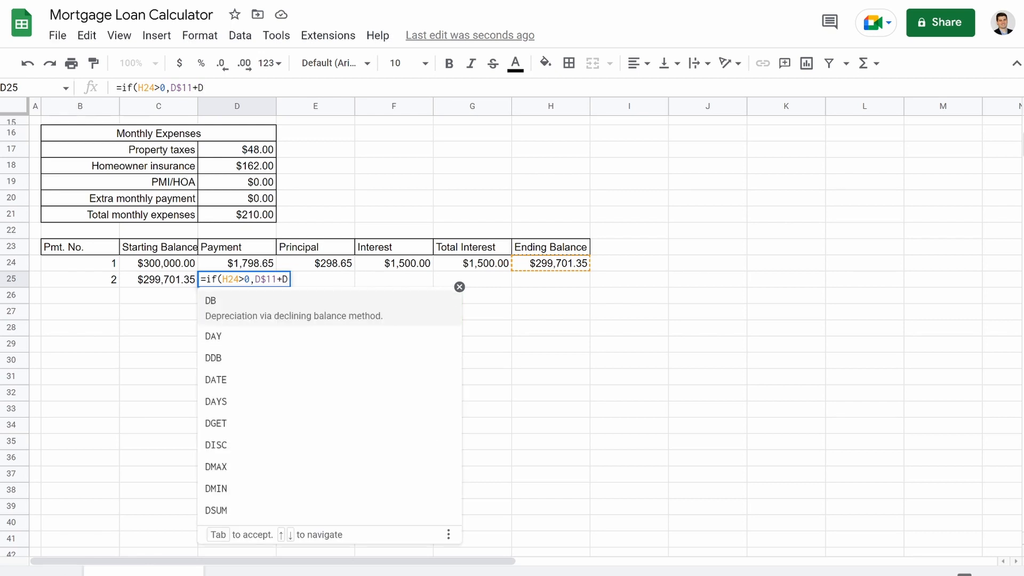
{"action": "type", "text": "$"}
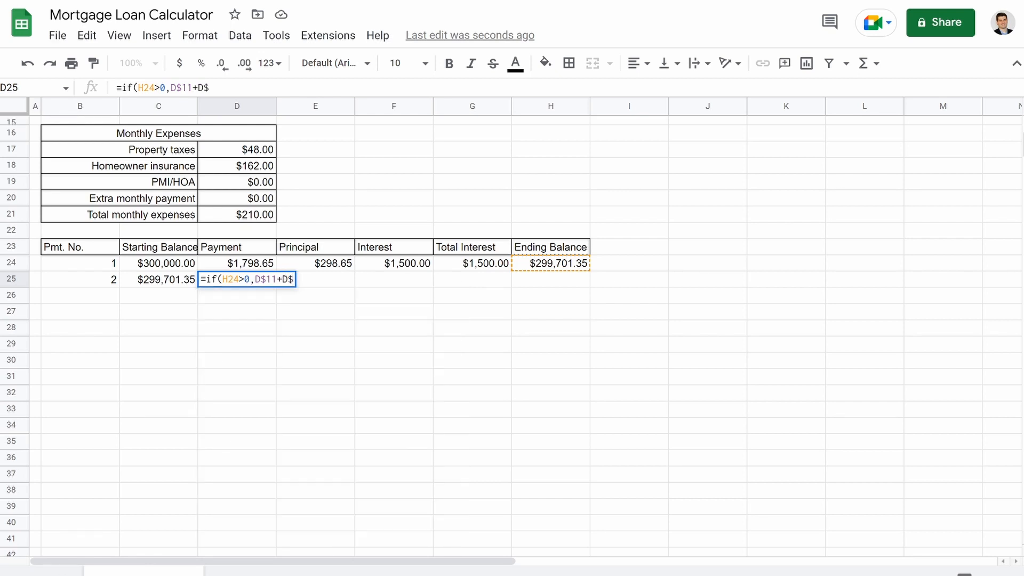
{"action": "type", "text": "8,\"\""}
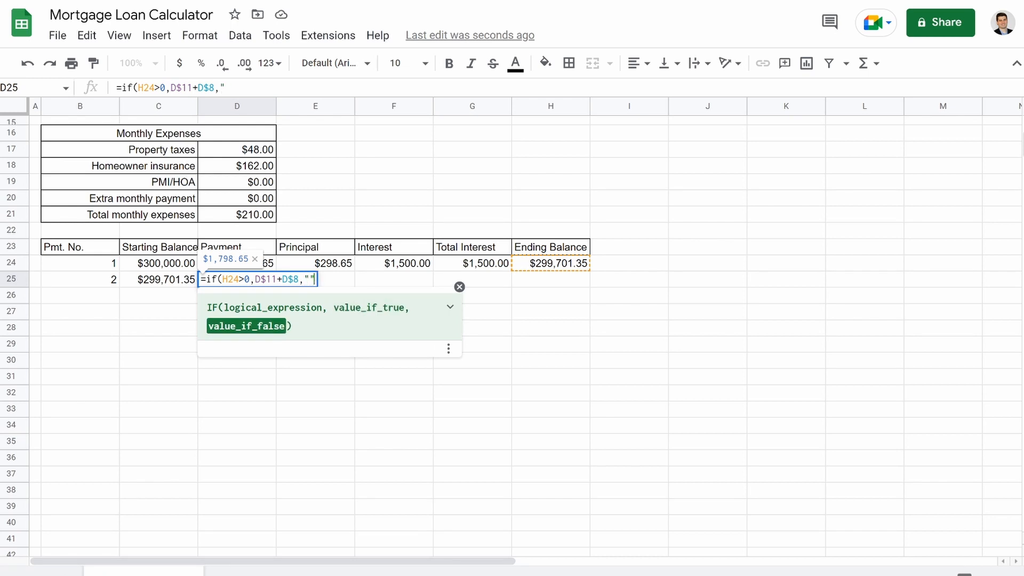
{"action": "key", "text": "Return"}
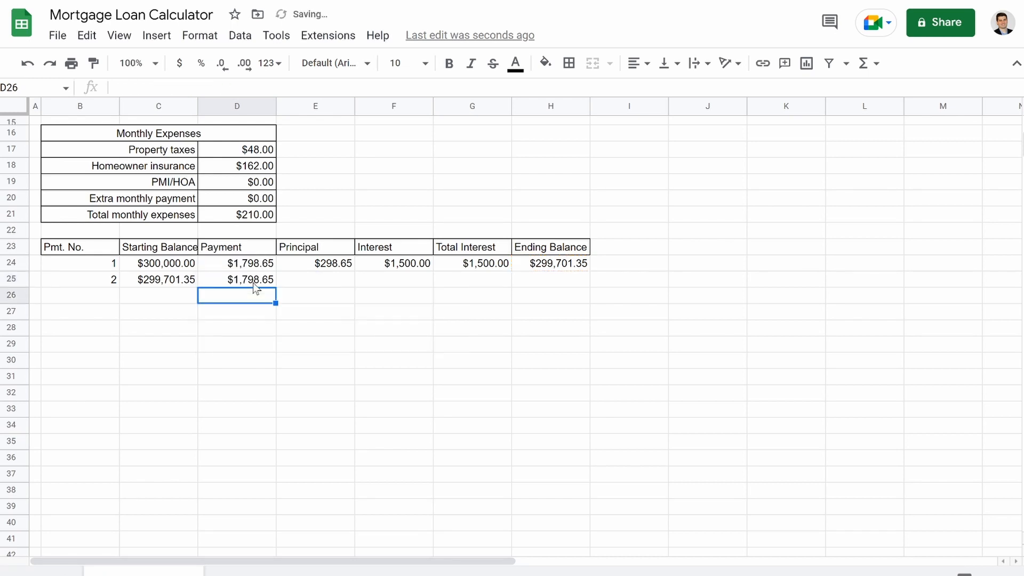
Step: Fill the payment formula from D25 down through D383
{"action": "left_click", "coordinate": [253, 283]}
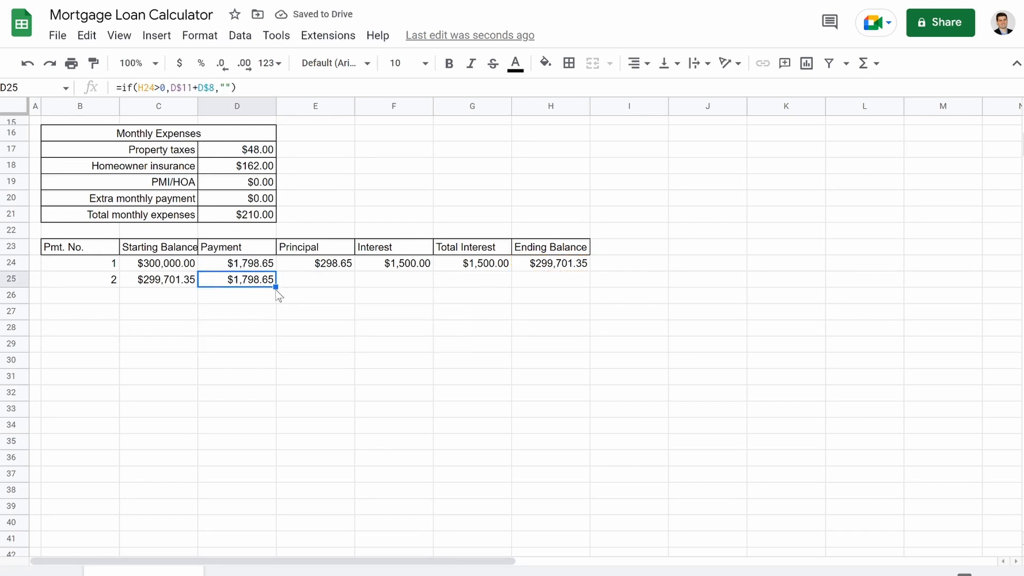
{"action": "left_click_drag", "start_coordinate": [276, 287], "coordinate": [240, 570]}
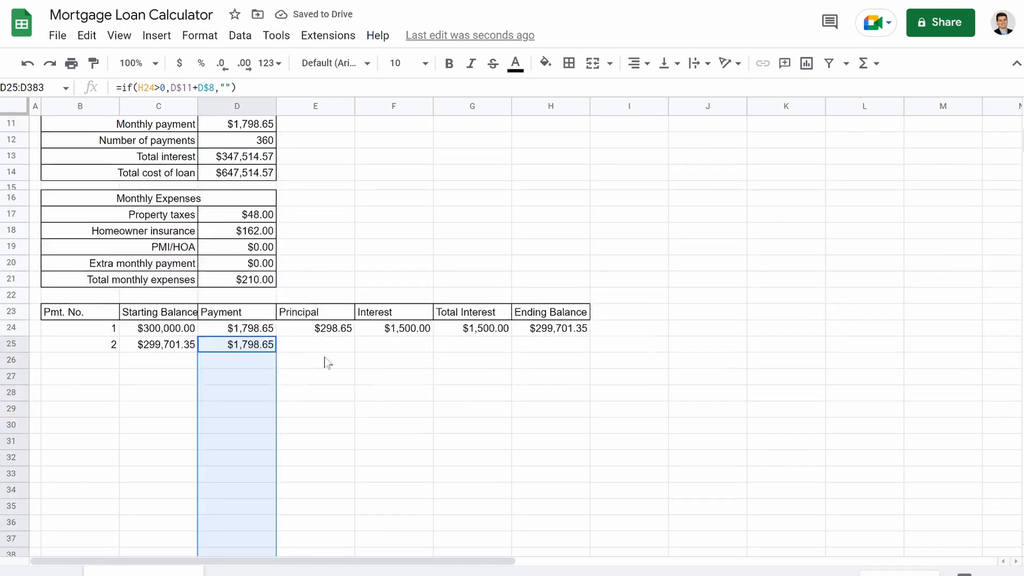
Step: Begin the principal formula in E25 with =if(H24>0,D$
{"action": "left_click", "coordinate": [307, 346]}
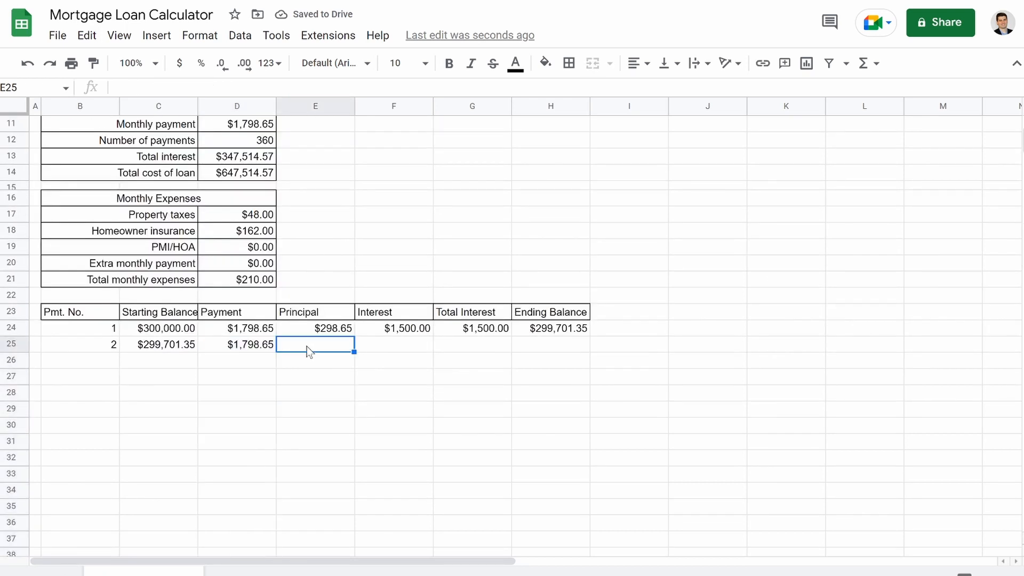
{"action": "type", "text": "=if("}
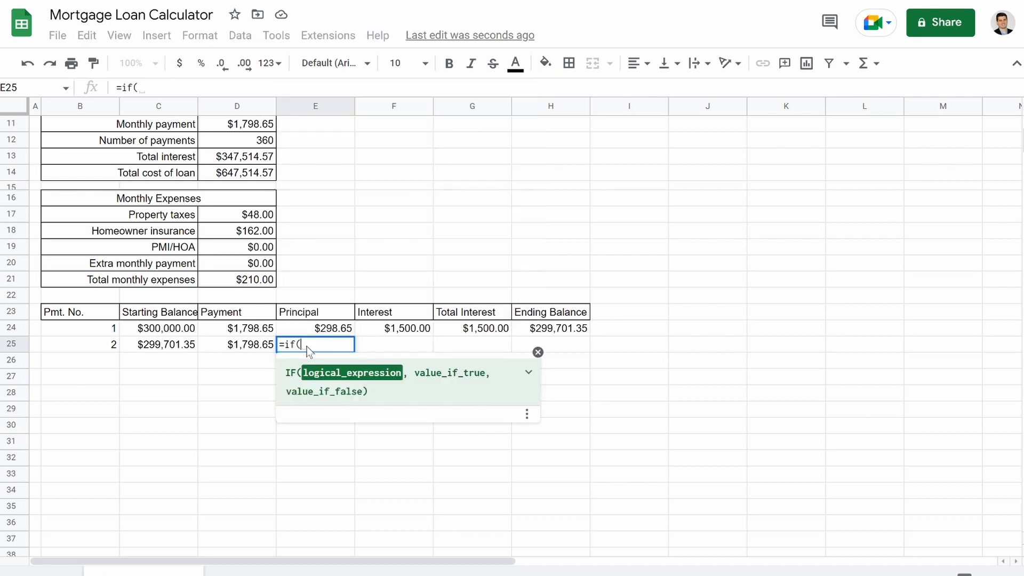
{"action": "type", "text": "H24"}
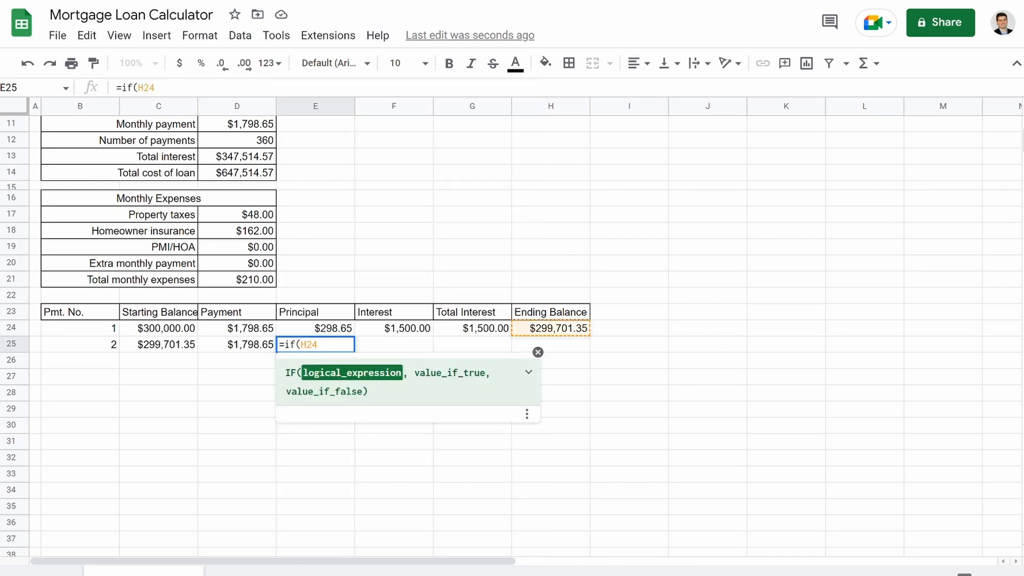
{"action": "type", "text": ">0,"}
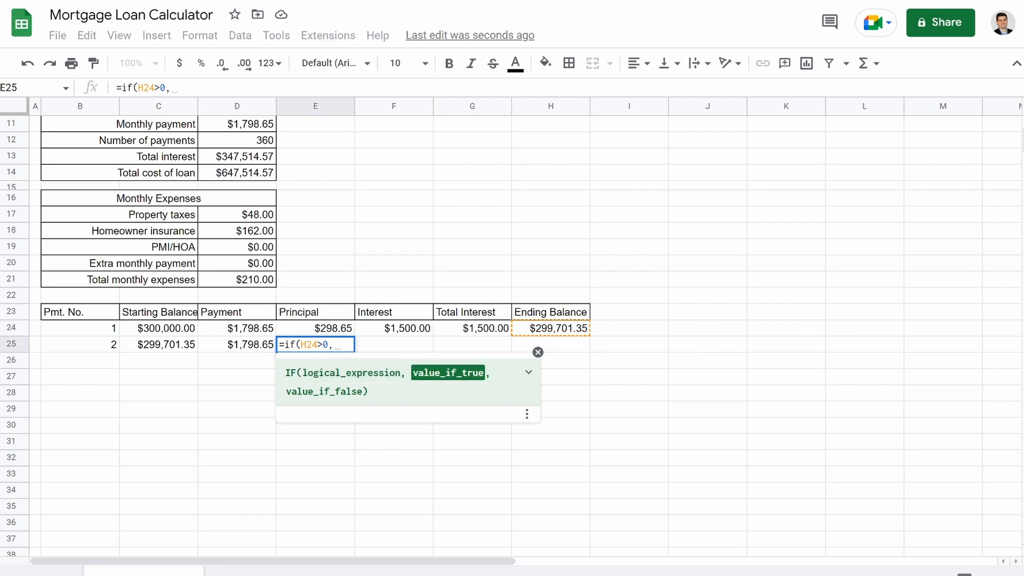
{"action": "type", "text": "D$"}
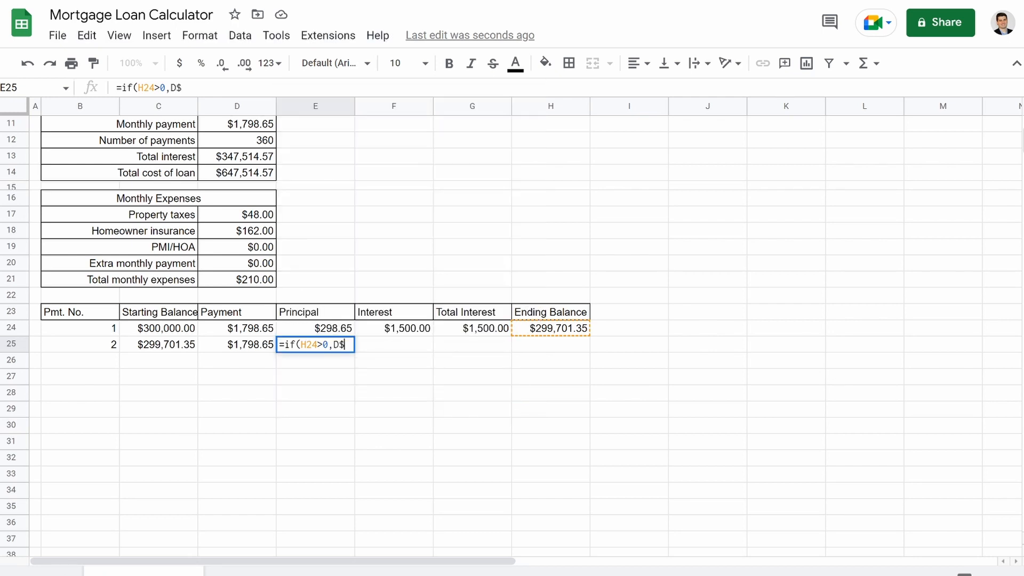
Step: Complete the Principal formula in E25 as =if(H24>0,D$11+D$8-F25,"") and fill it down through E383
{"action": "type", "text": "11+"}
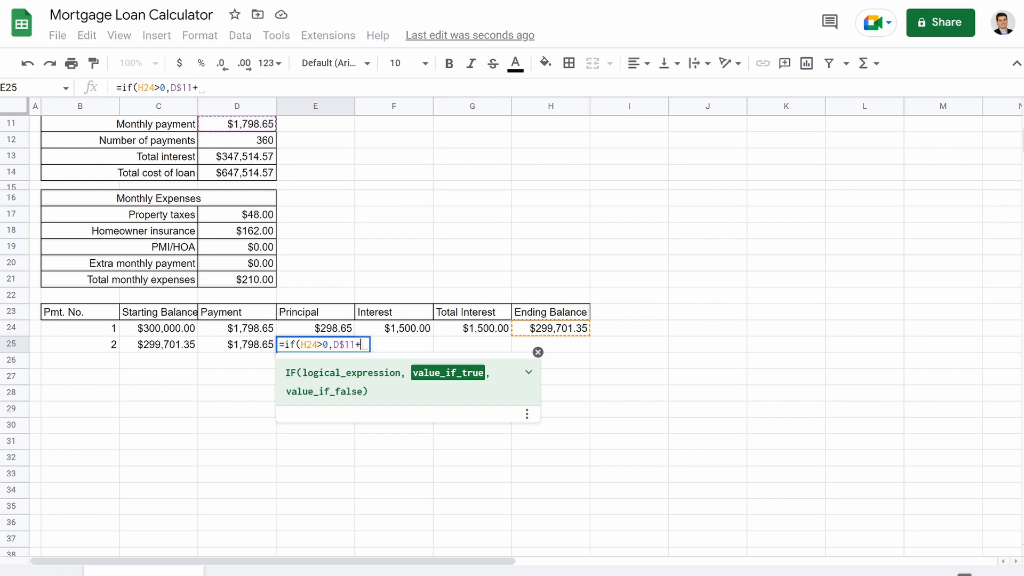
{"action": "type", "text": "D"}
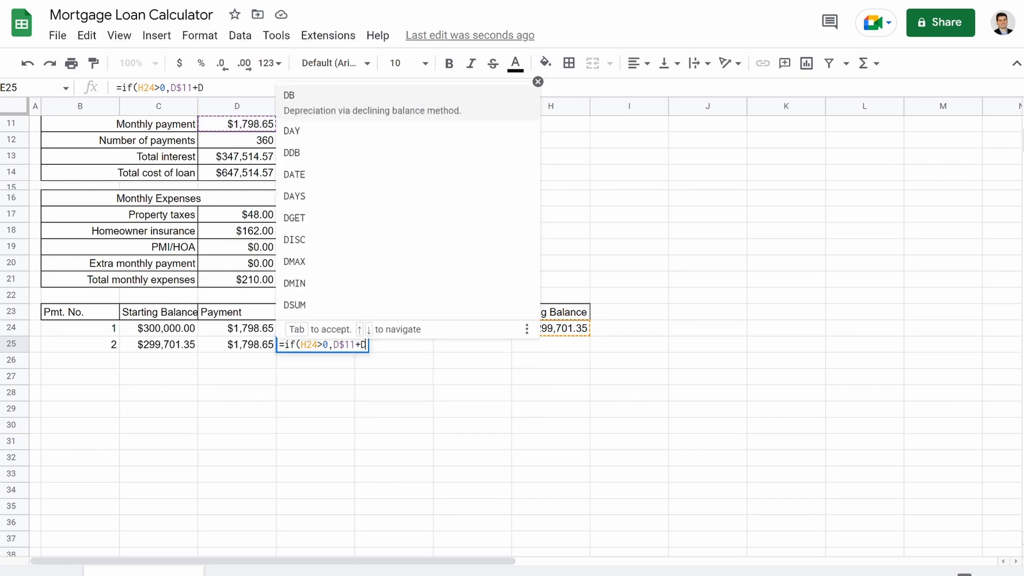
{"action": "type", "text": "$"}
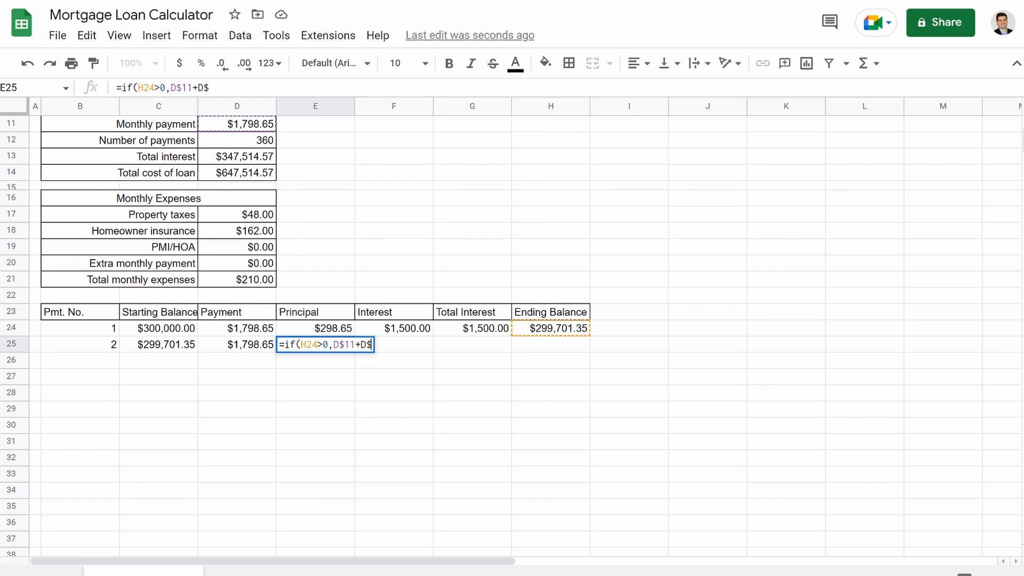
{"action": "type", "text": "8-"}
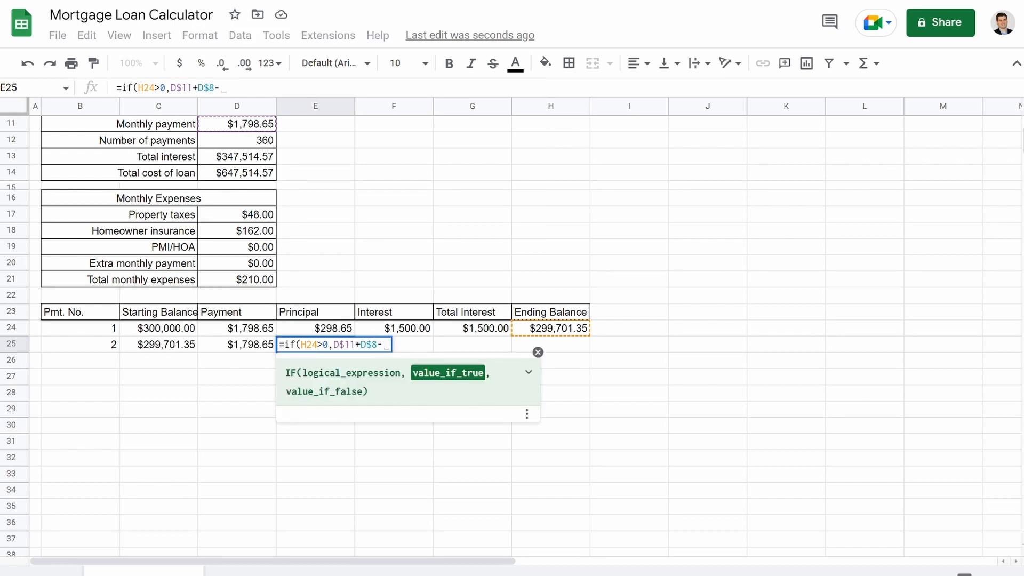
{"action": "type", "text": "F25"}
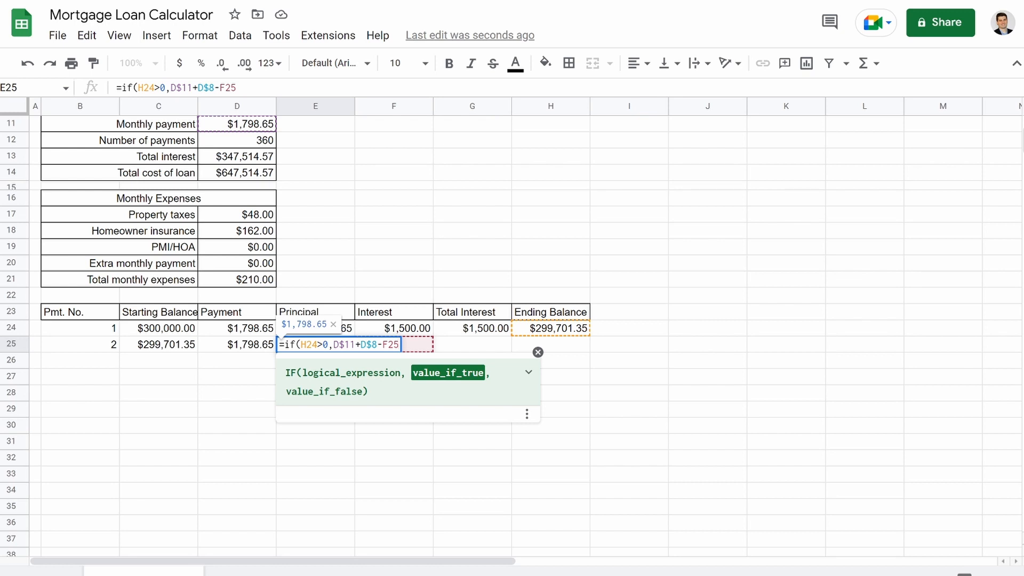
{"action": "type", "text": ",\"\")"}
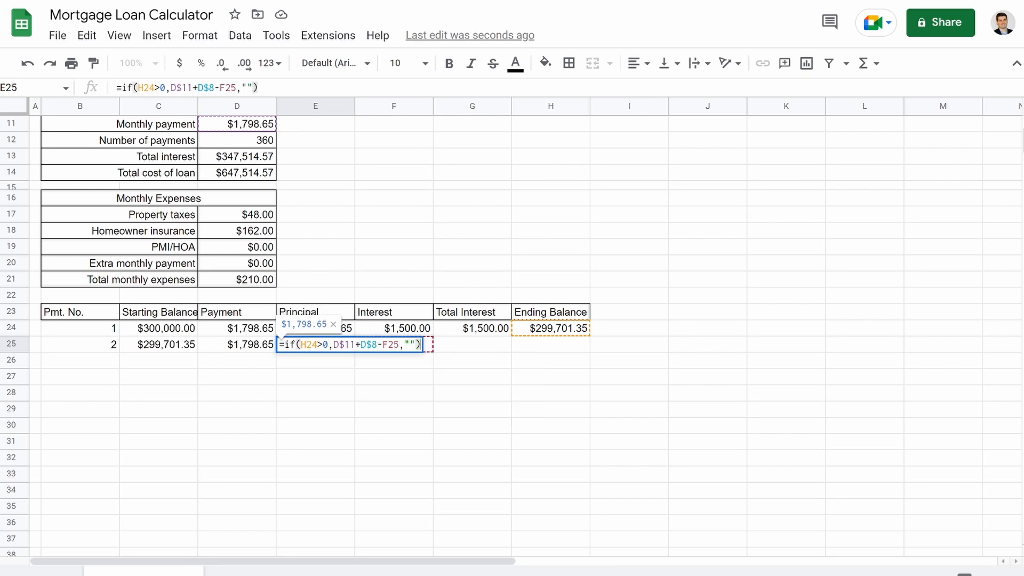
{"action": "key", "text": "Tab"}
{"action": "left_click", "coordinate": [313, 347]}
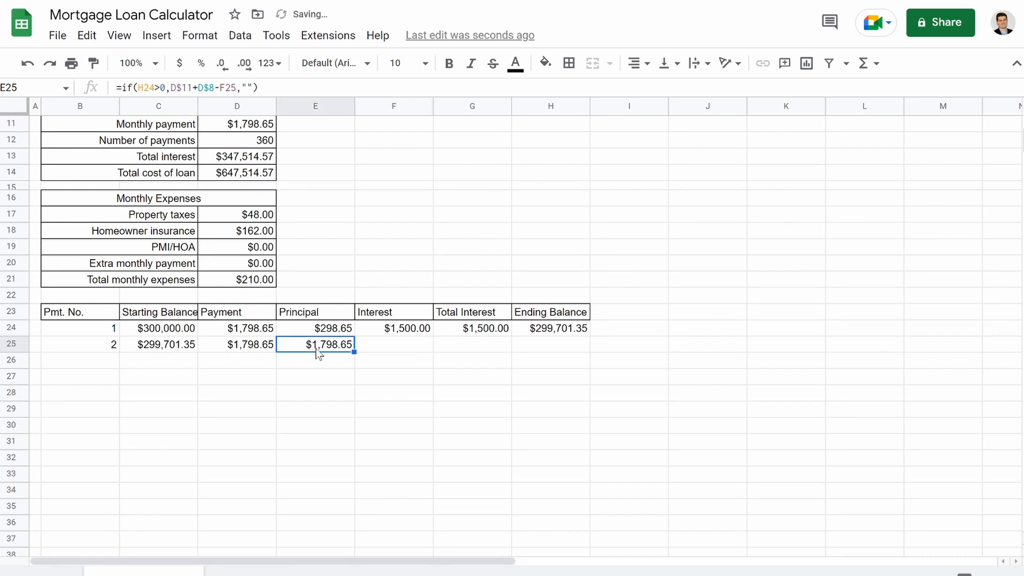
{"action": "left_click_drag", "start_coordinate": [354, 352], "coordinate": [352, 565]}
Step: Enter =if(H24>0,C25*(D$6/12),"") in F25 for the second payment's interest and fill it down the Interest column
{"action": "scroll", "coordinate": [528, 186], "scroll_direction": "up", "scroll_amount": 20}
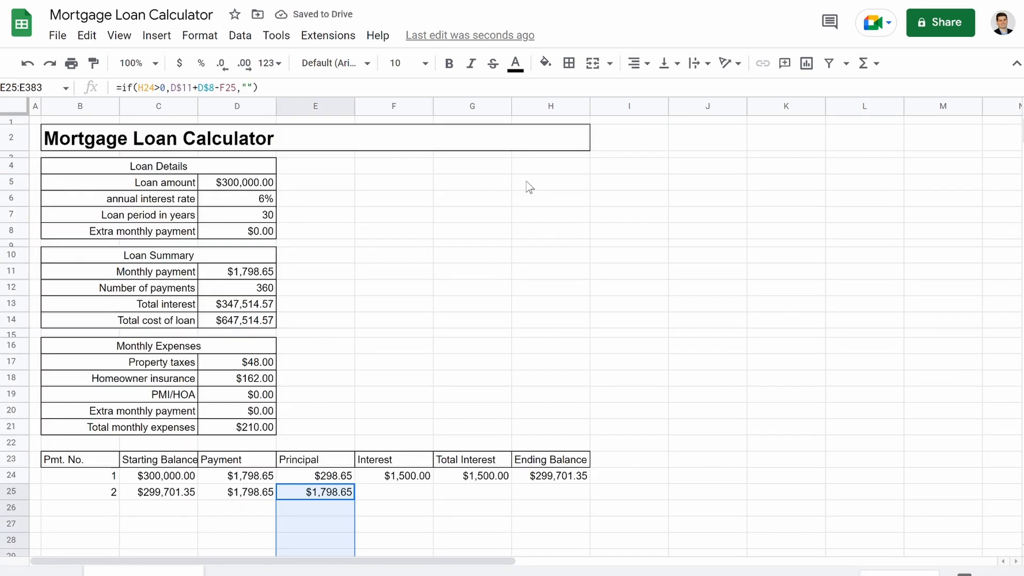
{"action": "left_click", "coordinate": [390, 481]}
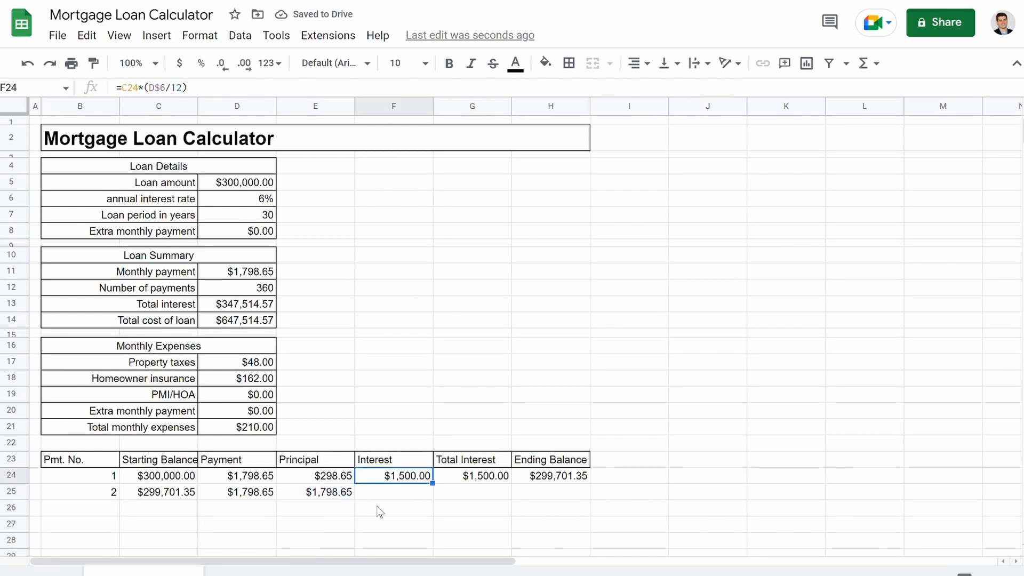
{"action": "left_click", "coordinate": [402, 494]}
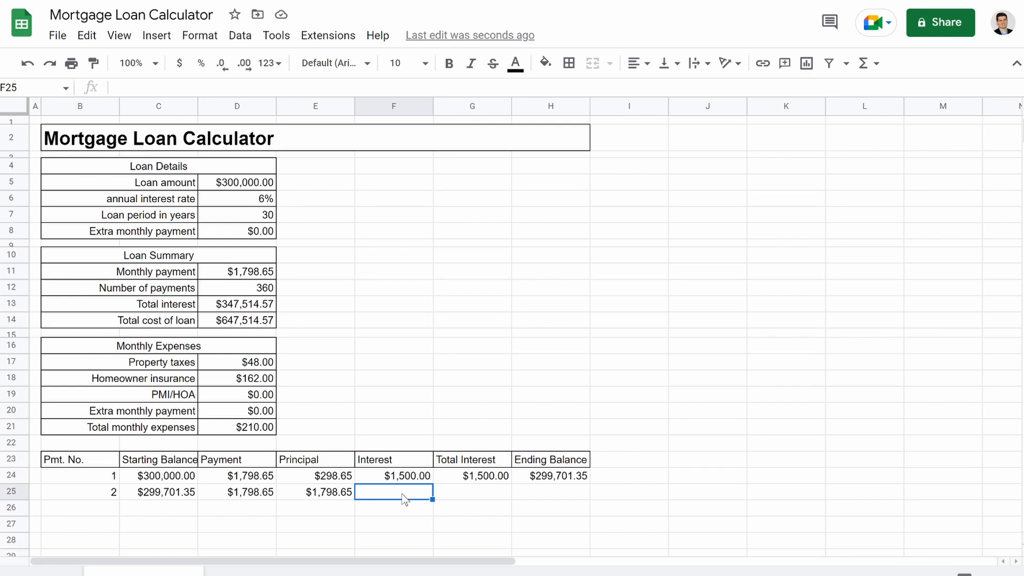
{"action": "type", "text": "=i"}
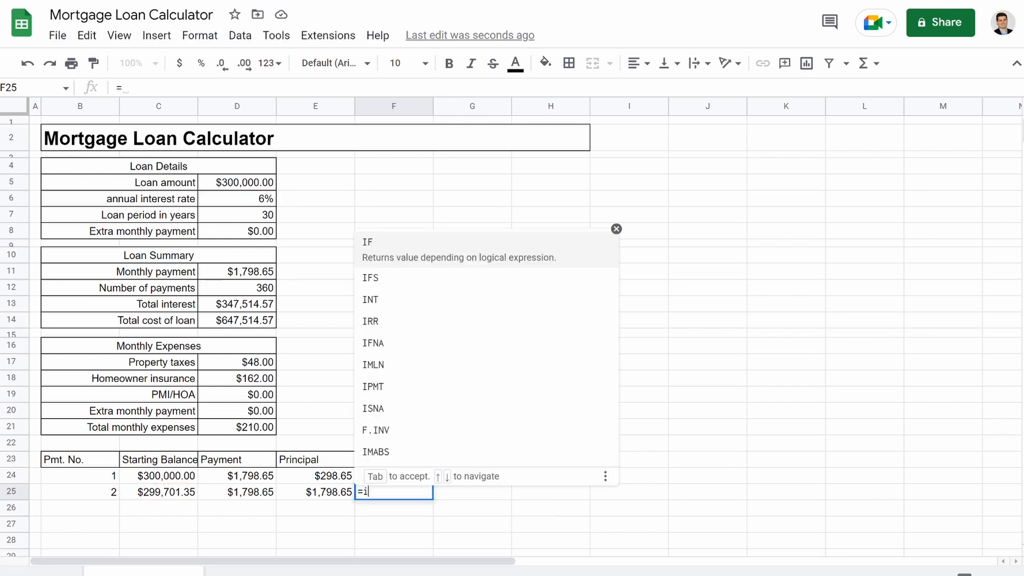
{"action": "type", "text": "f("}
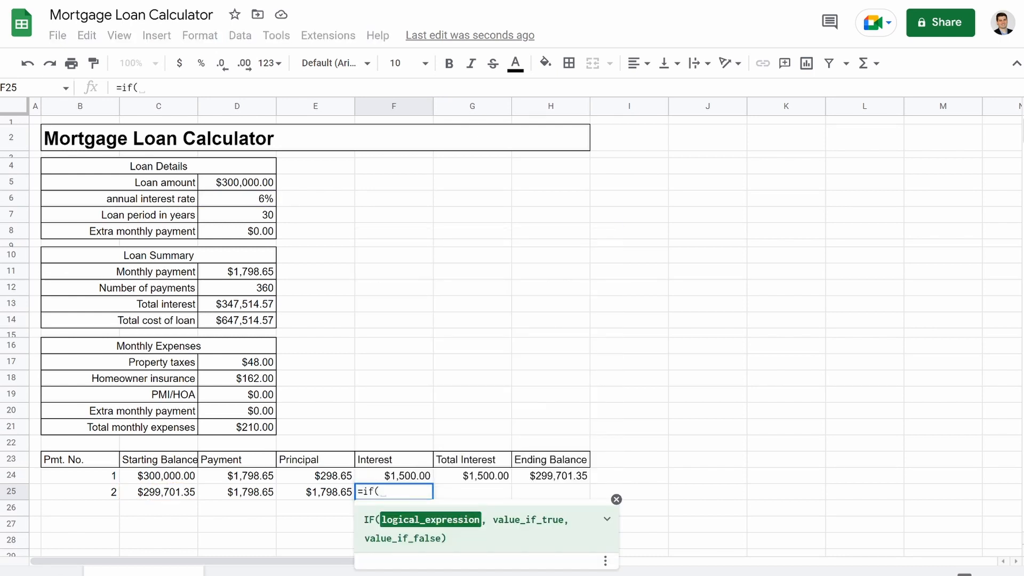
{"action": "type", "text": "H24"}
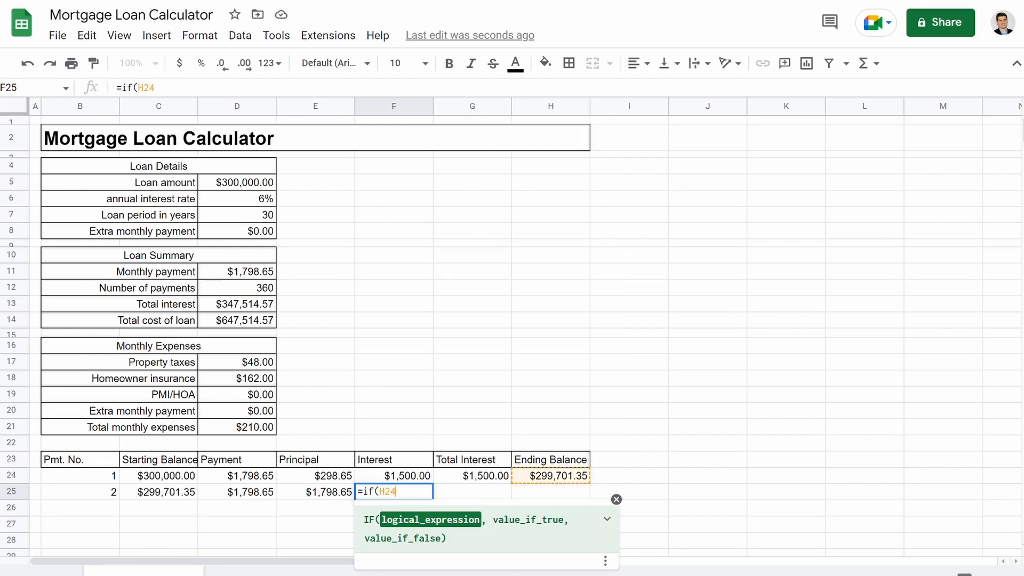
{"action": "type", "text": ">"}
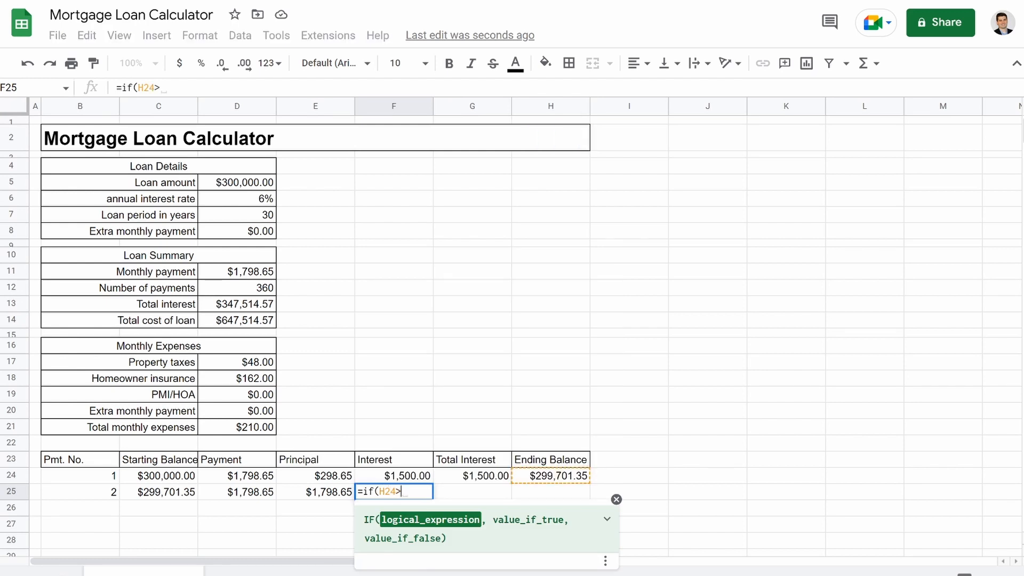
{"action": "type", "text": "0,C2"}
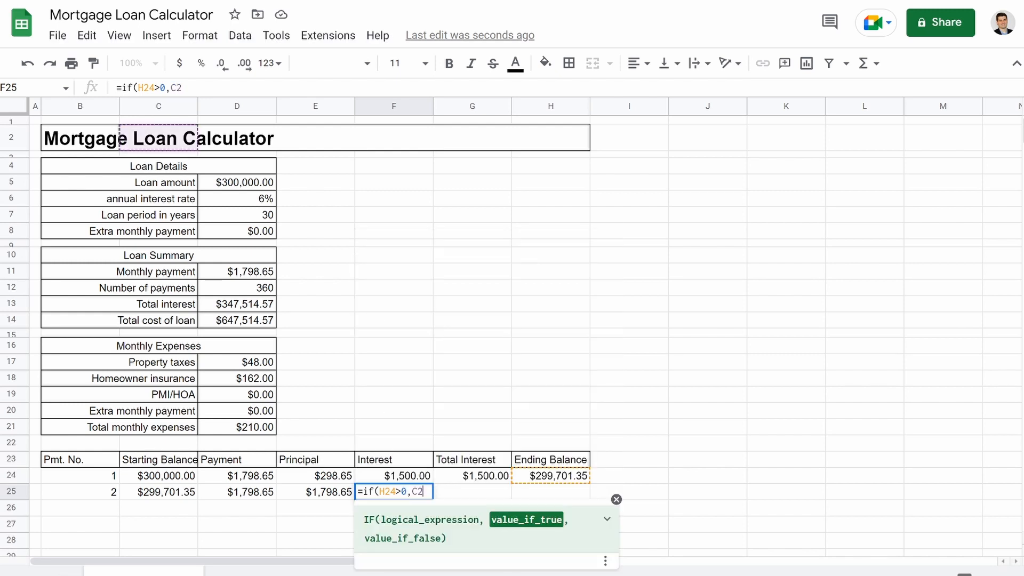
{"action": "type", "text": "5*"}
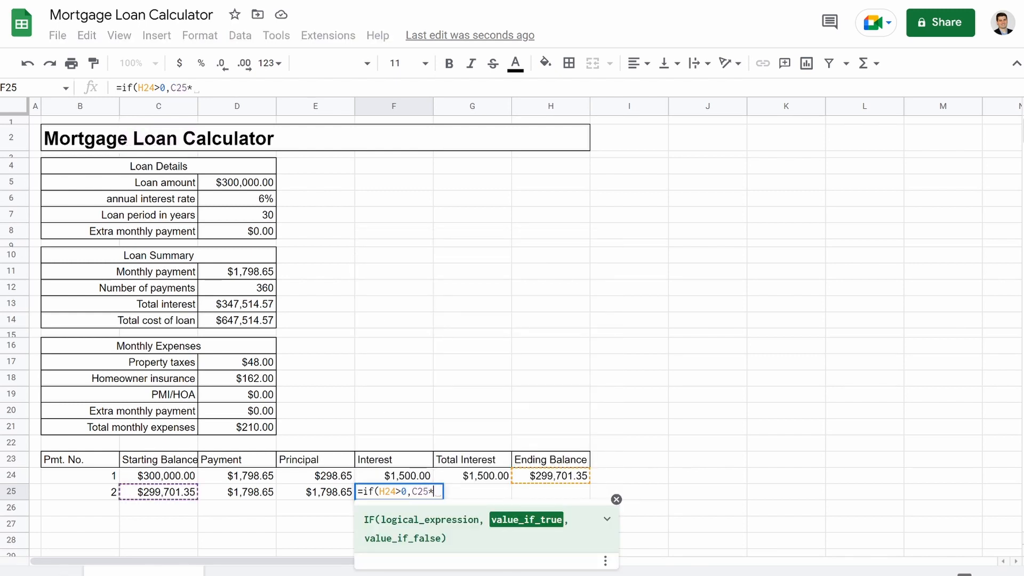
{"action": "type", "text": "(D"}
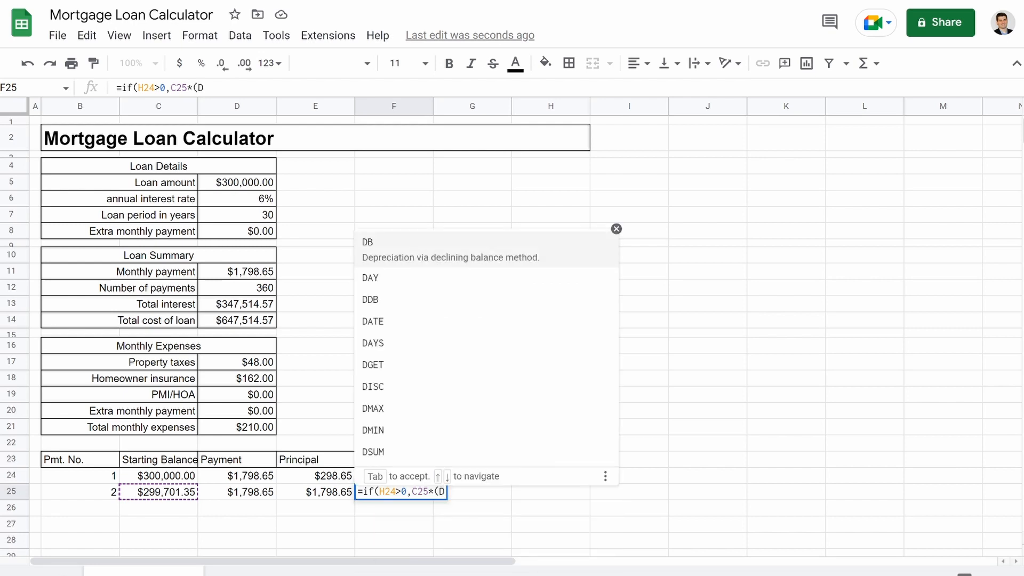
{"action": "type", "text": "$"}
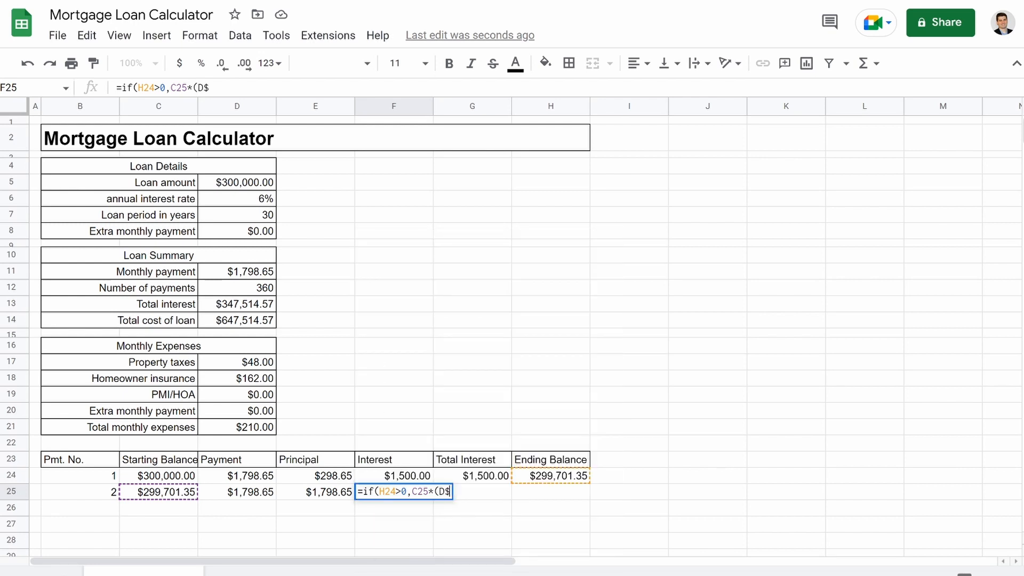
{"action": "type", "text": "6"}
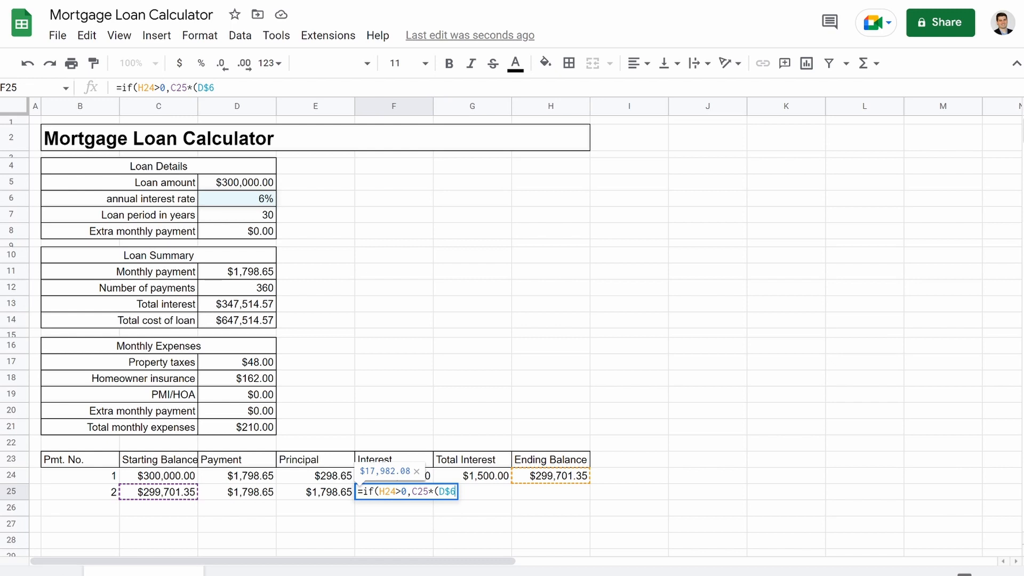
{"action": "type", "text": "/12"}
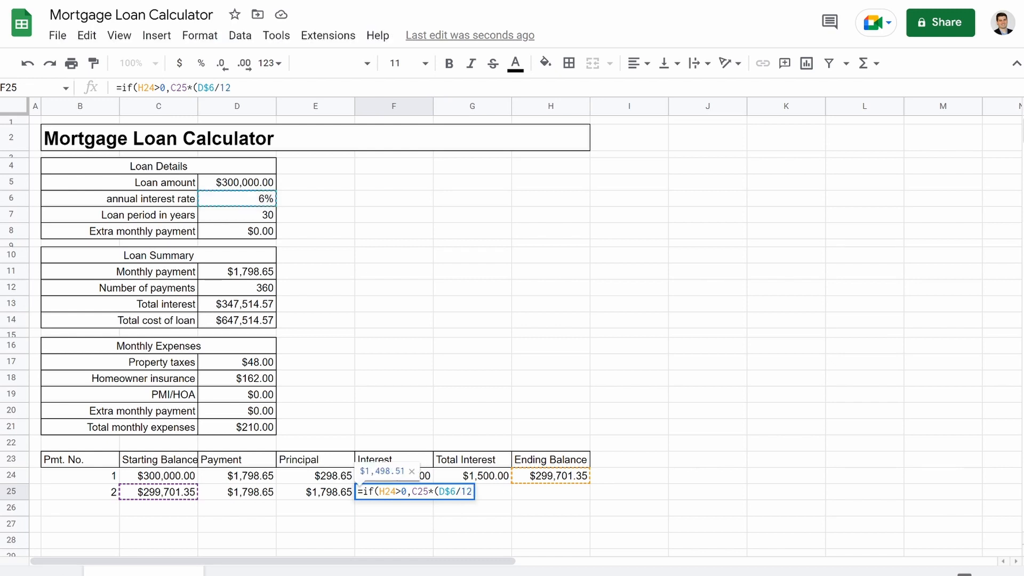
{"action": "type", "text": "),"}
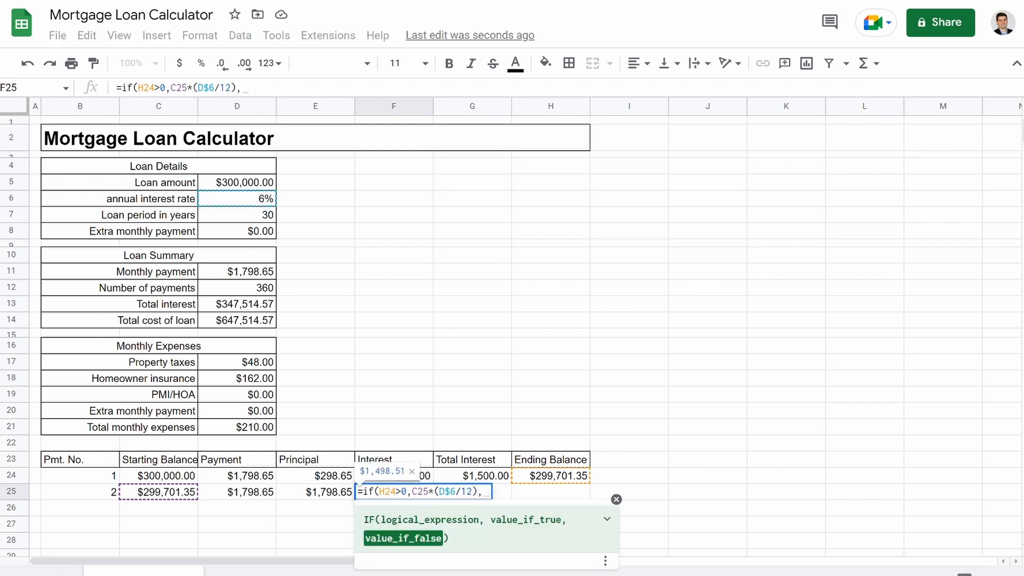
{"action": "type", "text": "0)"}
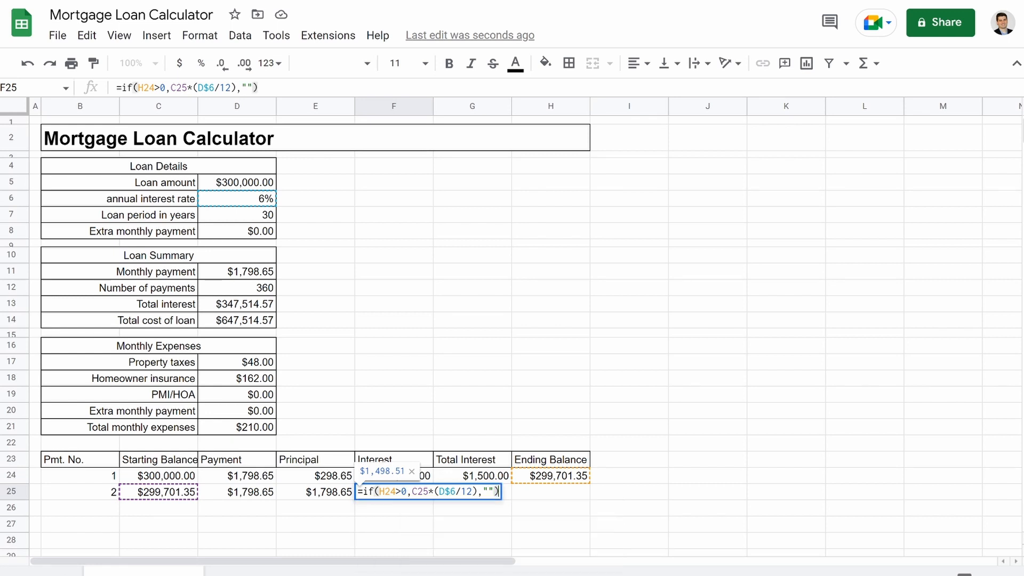
{"action": "key", "text": "Return"}
{"action": "left_click", "coordinate": [403, 492]}
{"action": "left_click_drag", "start_coordinate": [432, 500], "coordinate": [422, 557]}
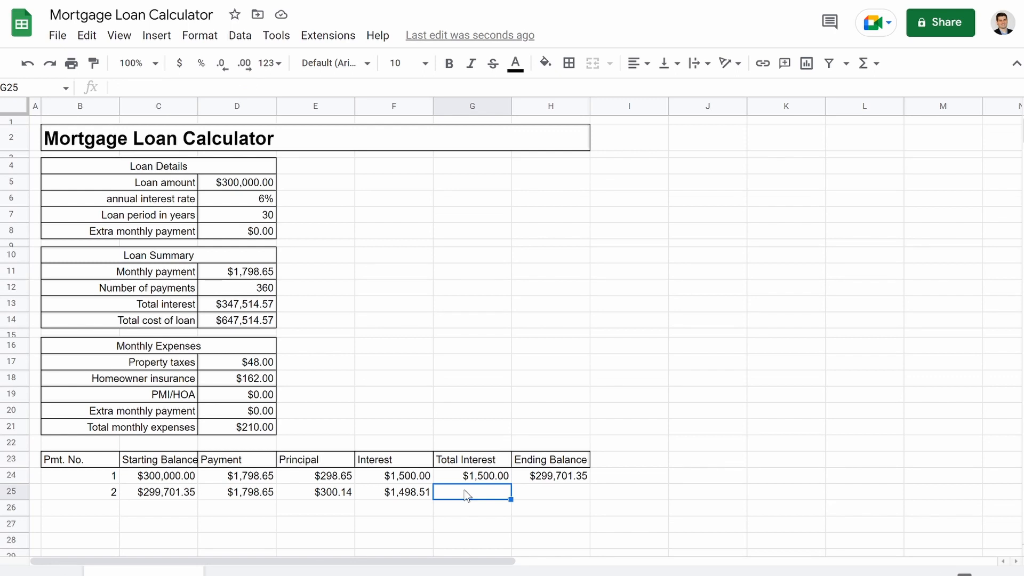
Step: Enter =if(H24>0,G24+F25,"") in G25 for the cumulative interest and fill it down through G383
{"action": "type", "text": "="}
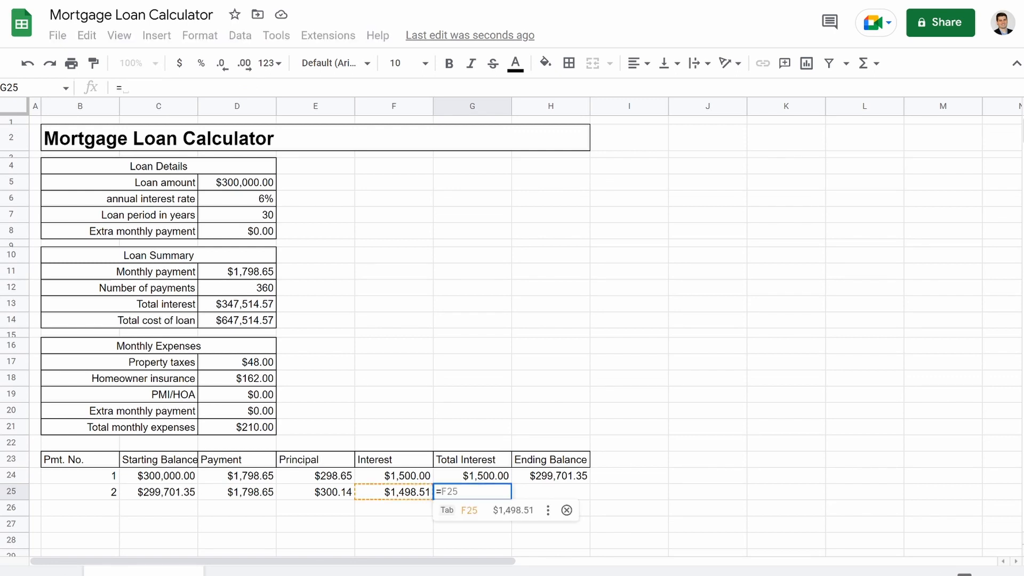
{"action": "type", "text": "if(H"}
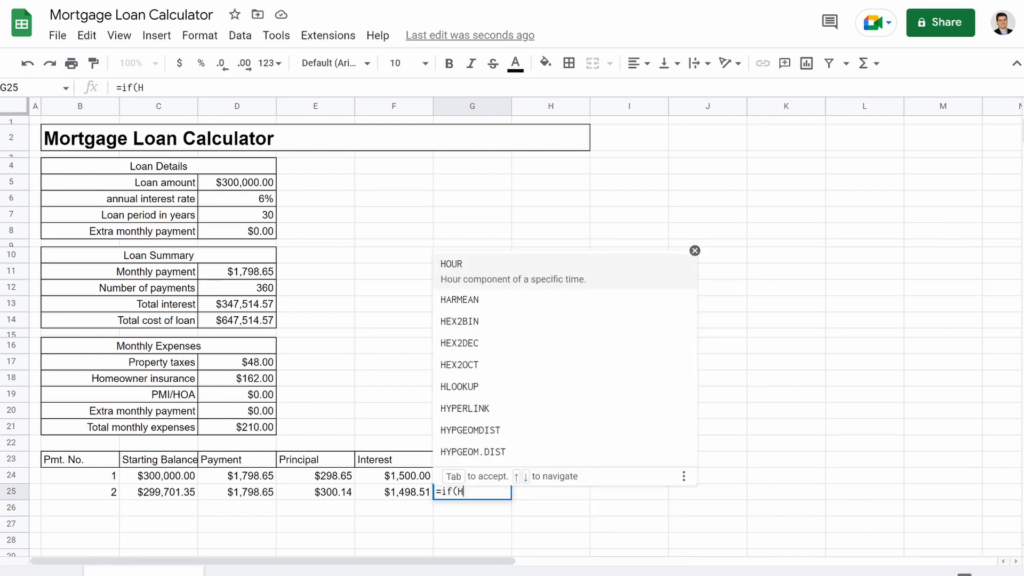
{"action": "type", "text": "2"}
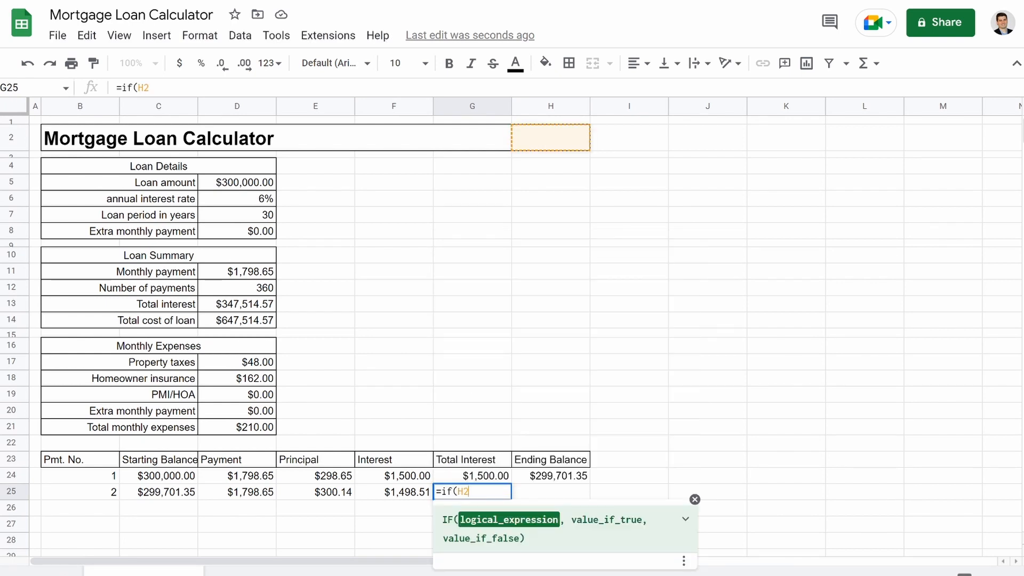
{"action": "type", "text": "4>0"}
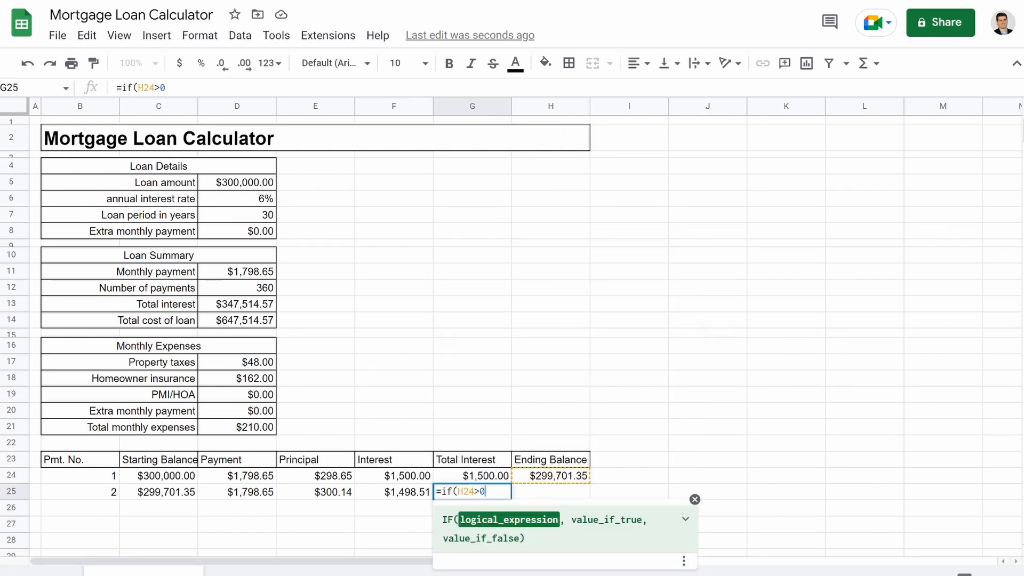
{"action": "type", "text": ",G2"}
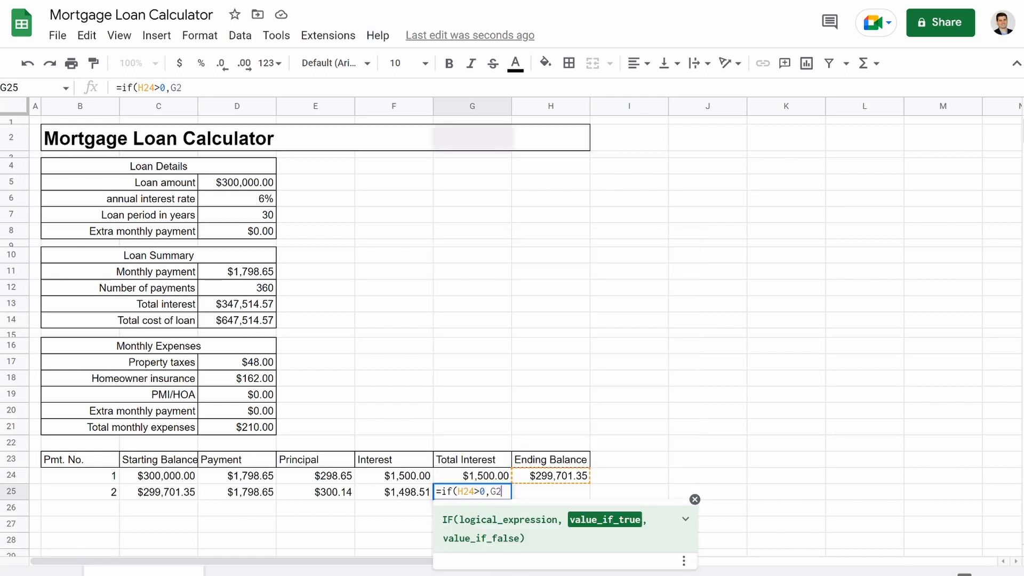
{"action": "type", "text": "4+"}
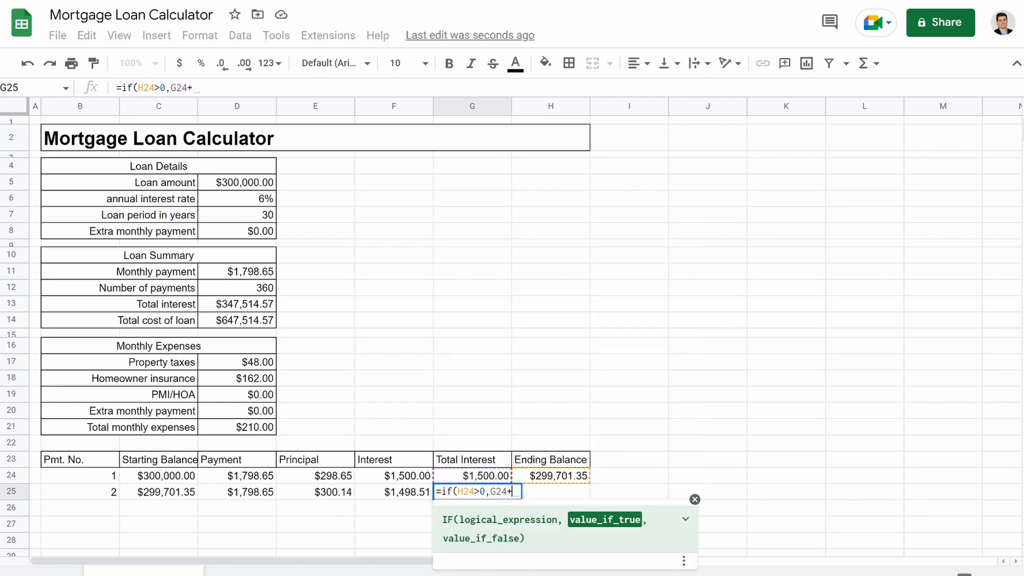
{"action": "type", "text": "F25"}
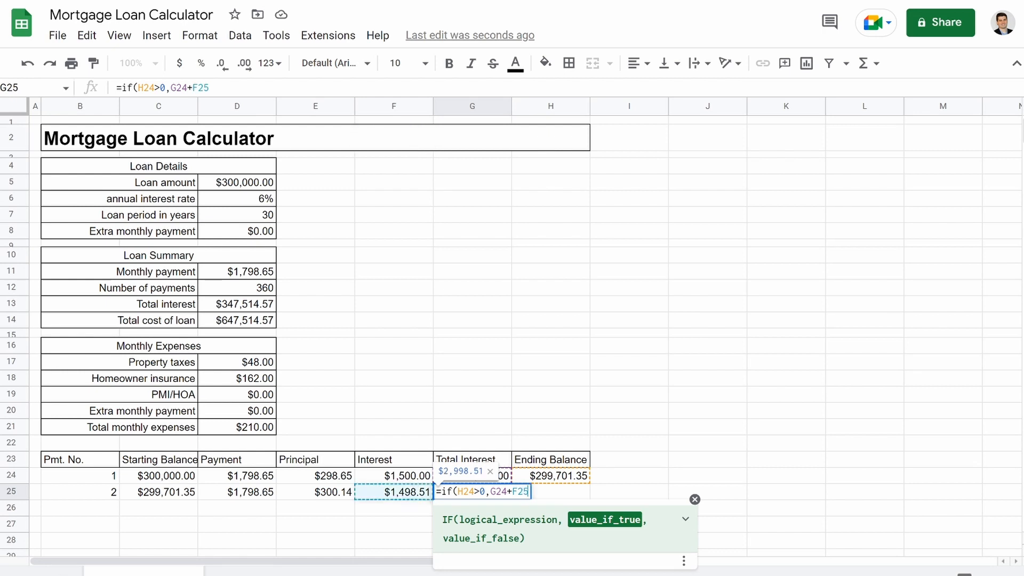
{"action": "type", "text": ","}
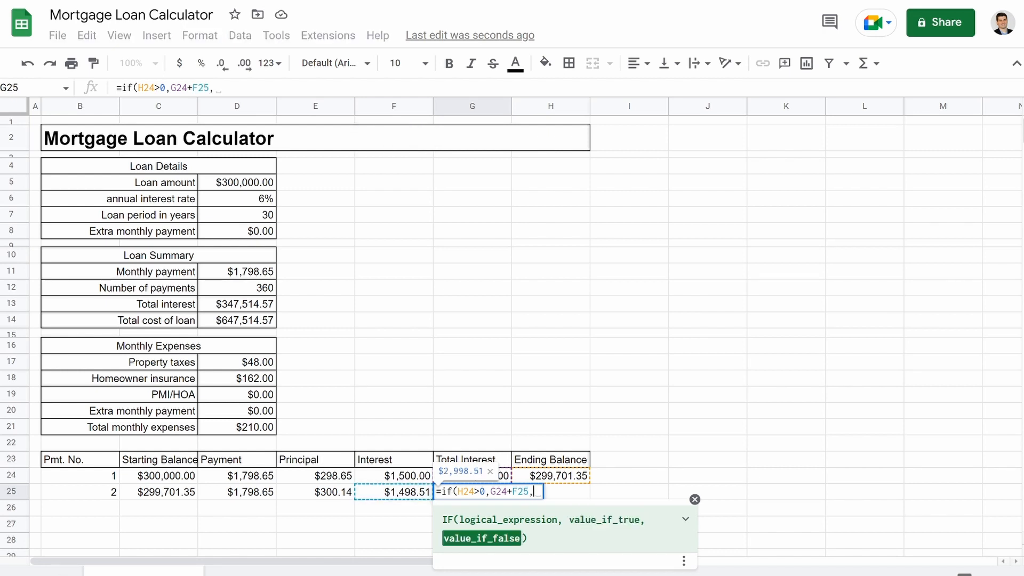
{"action": "type", "text": "\"\")"}
{"action": "key", "text": "Return"}
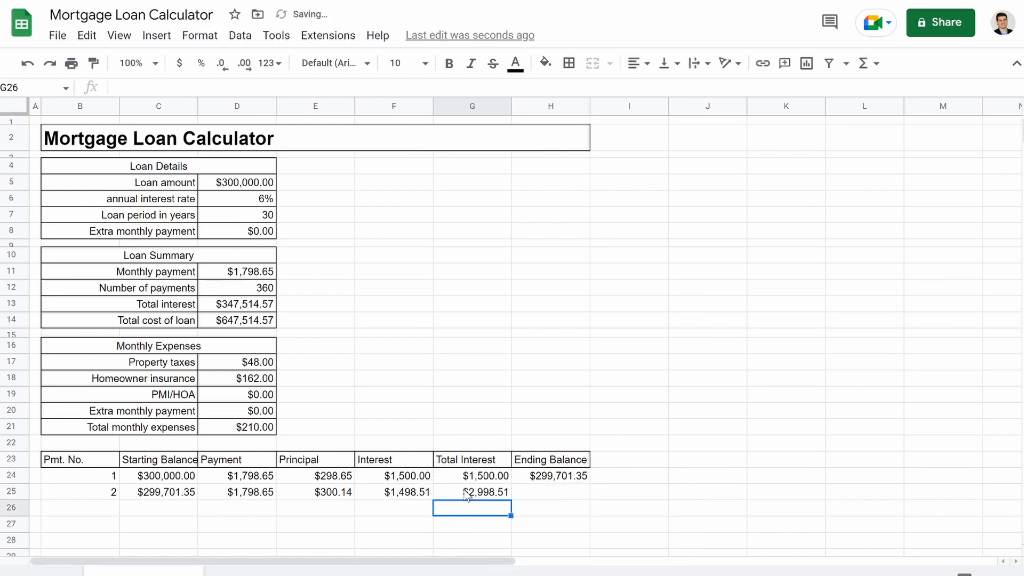
{"action": "left_click", "coordinate": [467, 493]}
{"action": "left_click_drag", "start_coordinate": [511, 499], "coordinate": [511, 555]}
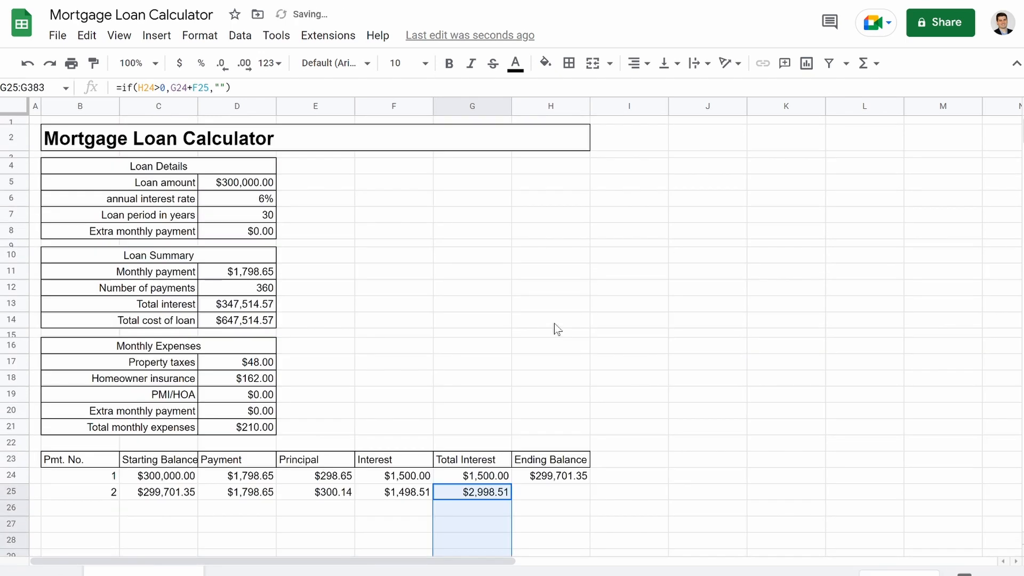
Step: Enter =C25-E25 in H25 for the second payment's ending balance and fill it down through H383
{"action": "scroll", "coordinate": [555, 323], "scroll_direction": "down", "scroll_amount": 3}
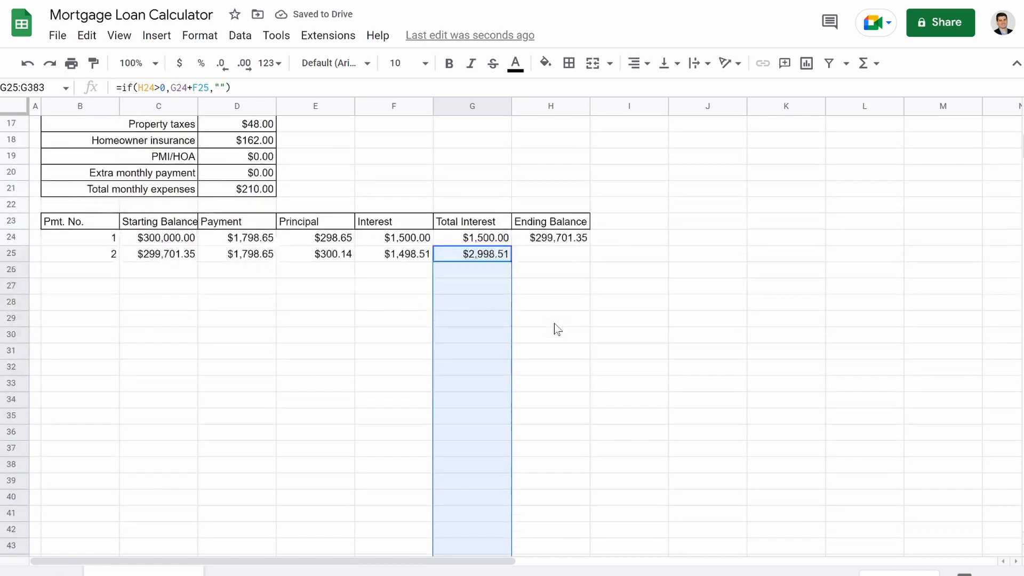
{"action": "scroll", "coordinate": [555, 323], "scroll_direction": "down", "scroll_amount": 2}
{"action": "left_click", "coordinate": [548, 155]}
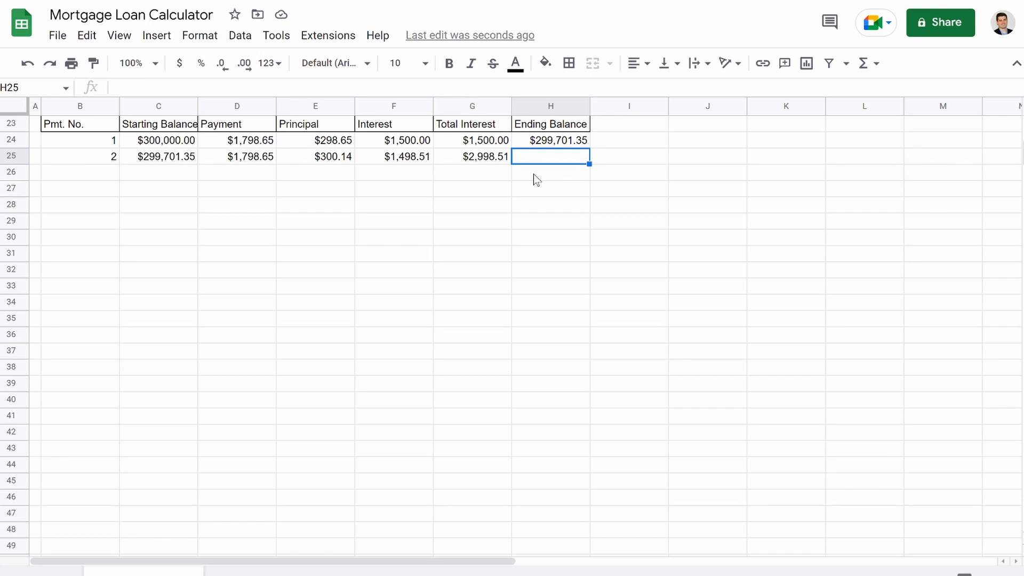
{"action": "type", "text": "="}
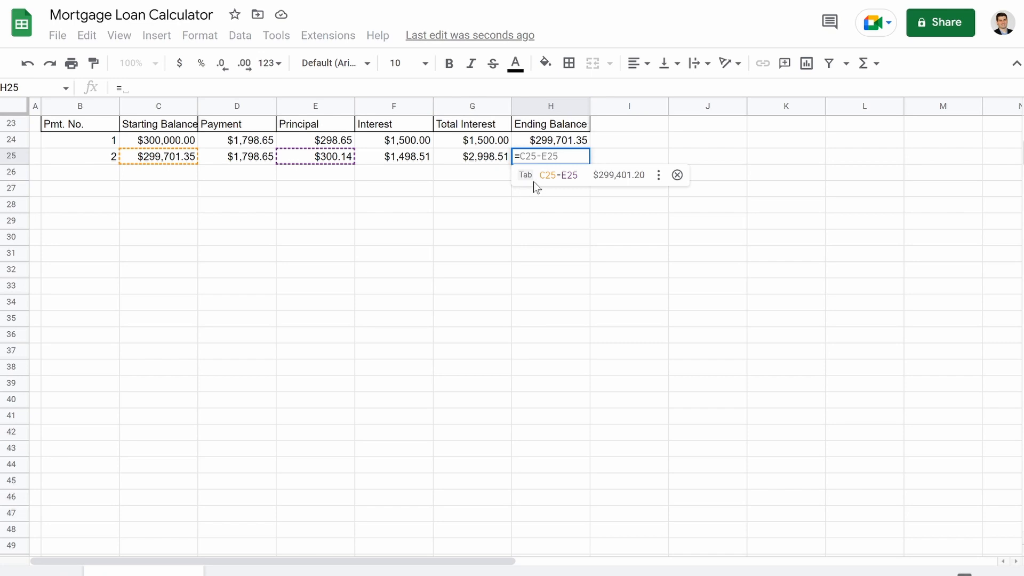
{"action": "left_click", "coordinate": [572, 181]}
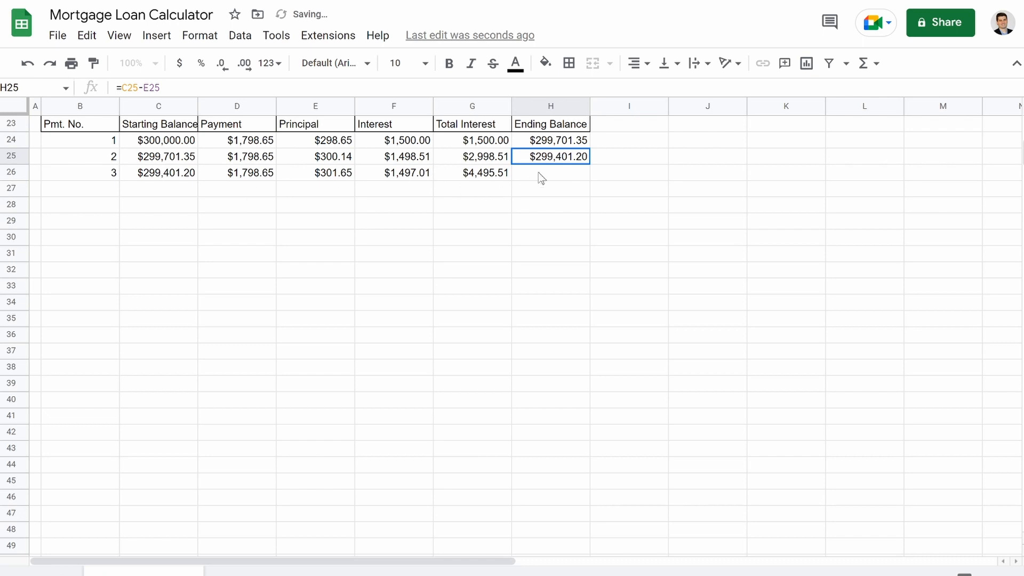
{"action": "left_click_drag", "start_coordinate": [589, 163], "coordinate": [590, 565]}
{"action": "scroll", "coordinate": [411, 429], "scroll_direction": "up", "scroll_amount": 20}
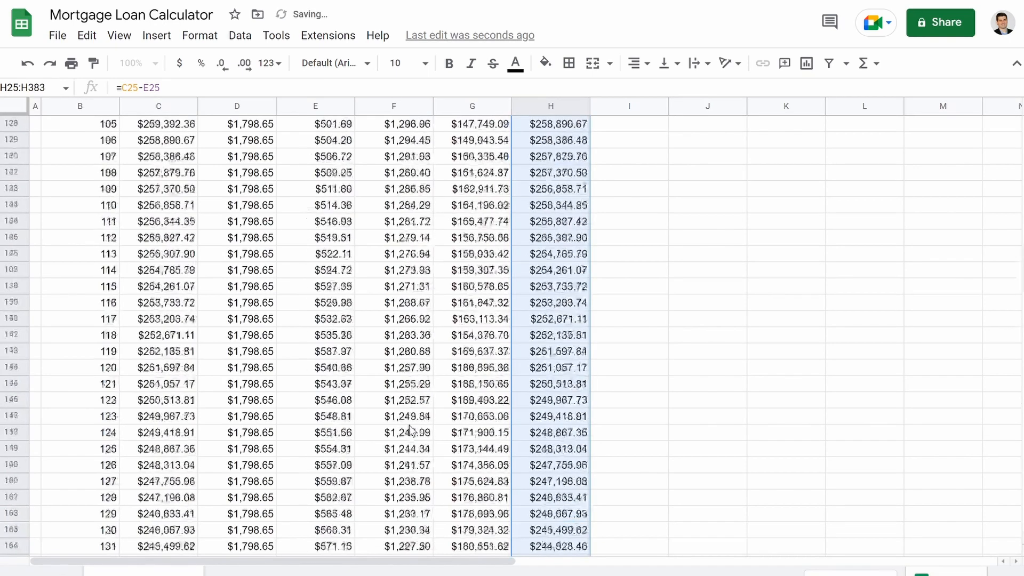
{"action": "scroll", "coordinate": [410, 429], "scroll_direction": "up", "scroll_amount": 20}
{"action": "scroll", "coordinate": [409, 424], "scroll_direction": "down", "scroll_amount": 7}
{"action": "scroll", "coordinate": [410, 430], "scroll_direction": "up", "scroll_amount": 1}
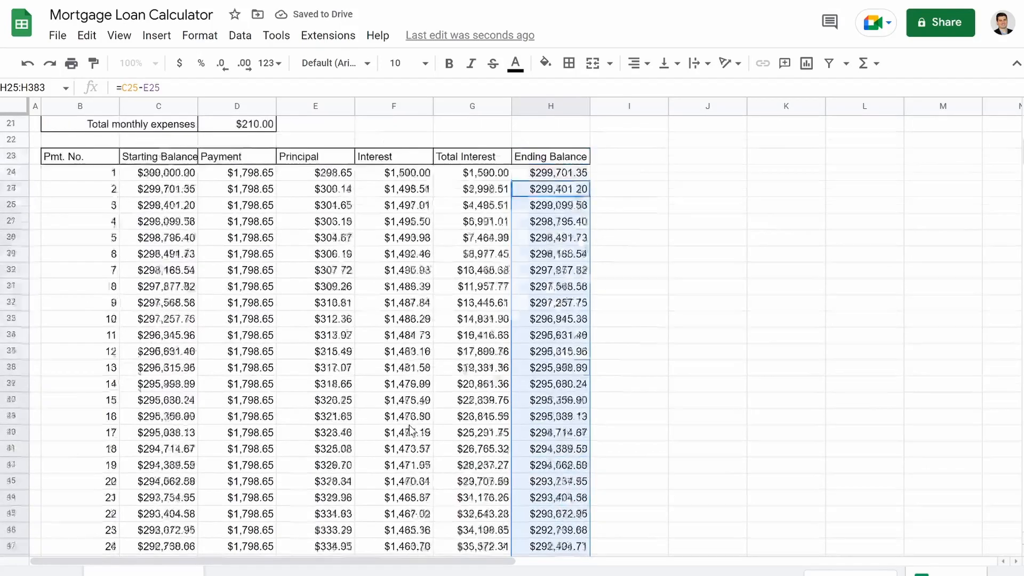
{"action": "scroll", "coordinate": [409, 424], "scroll_direction": "up", "scroll_amount": 7}
{"action": "left_click", "coordinate": [492, 352]}
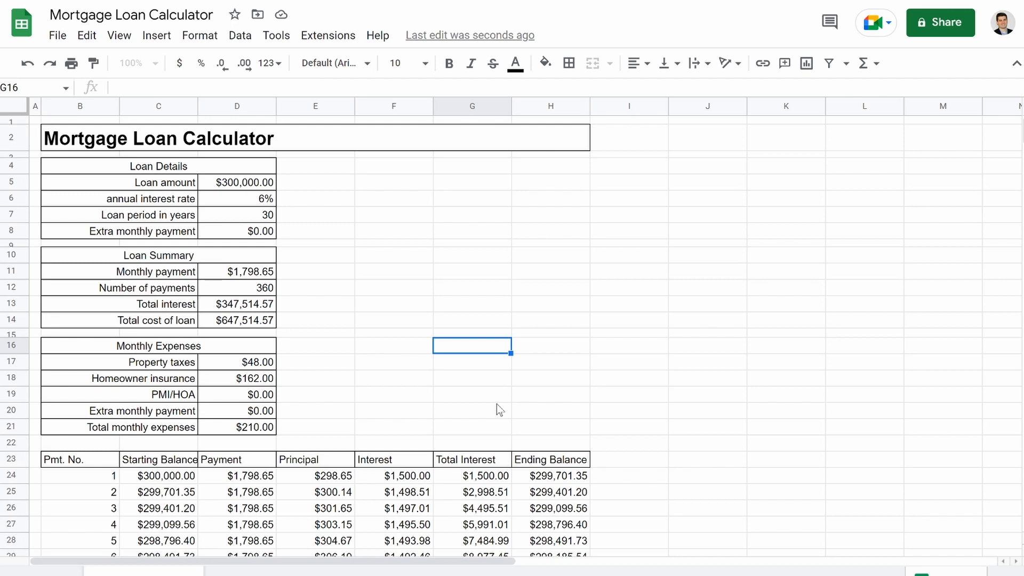
Step: Merge F18:G19 and F20:G21 into two label cells beside the Monthly Expenses table
{"action": "left_click", "coordinate": [3, 379]}
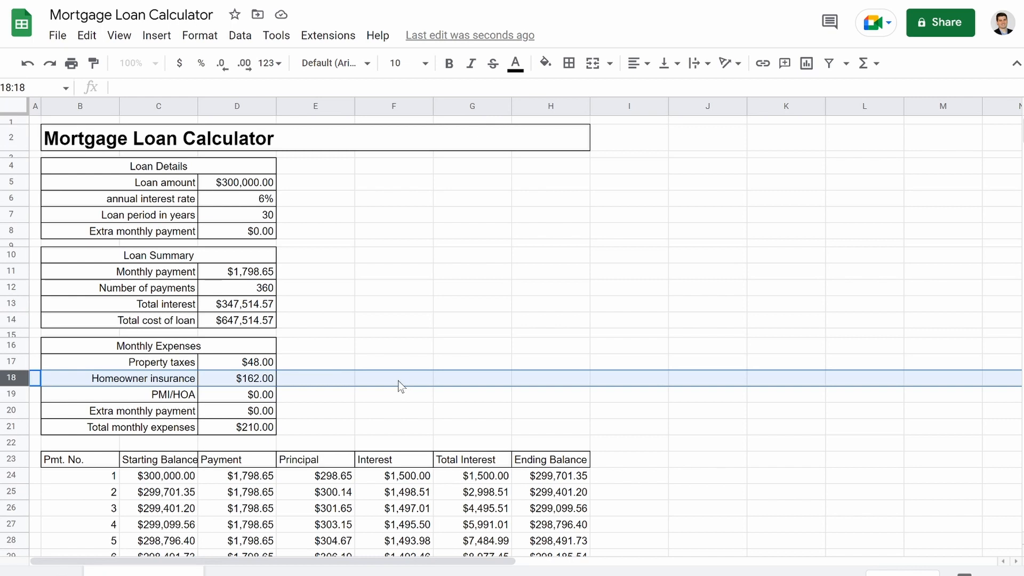
{"action": "left_click_drag", "start_coordinate": [398, 380], "coordinate": [448, 385]}
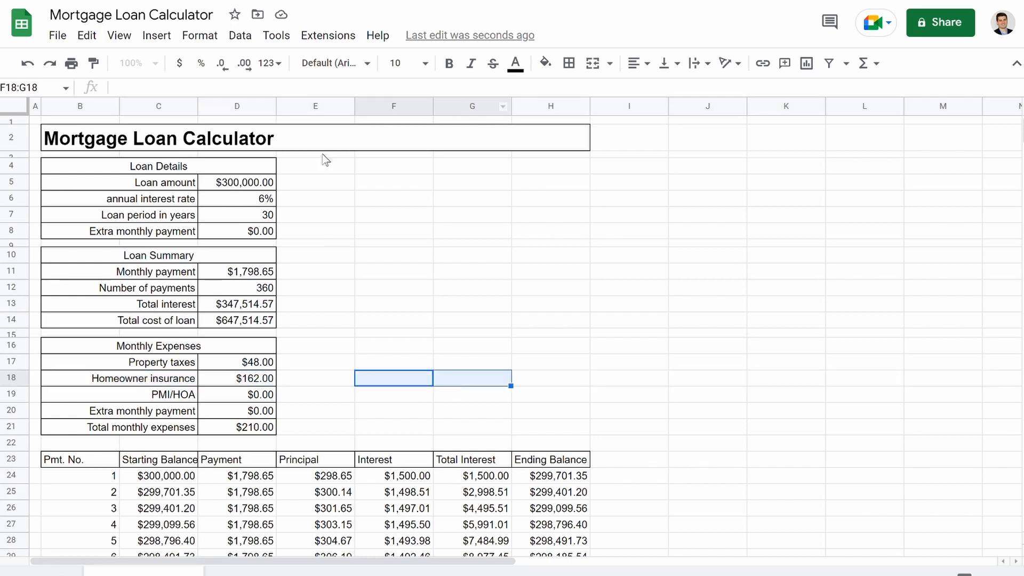
{"action": "left_click", "coordinate": [569, 63]}
{"action": "left_click", "coordinate": [593, 66]}
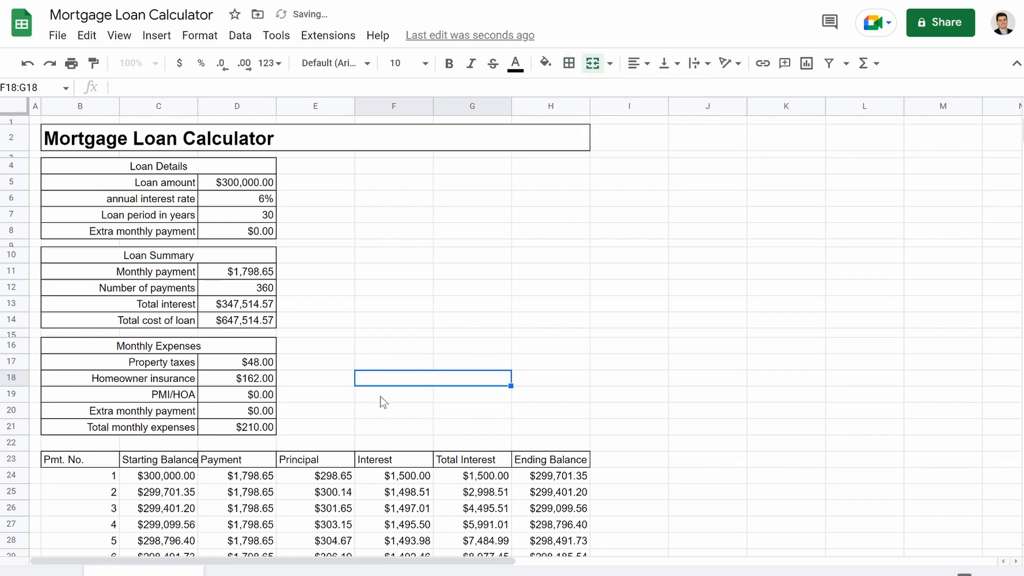
{"action": "left_click_drag", "start_coordinate": [401, 383], "coordinate": [439, 399]}
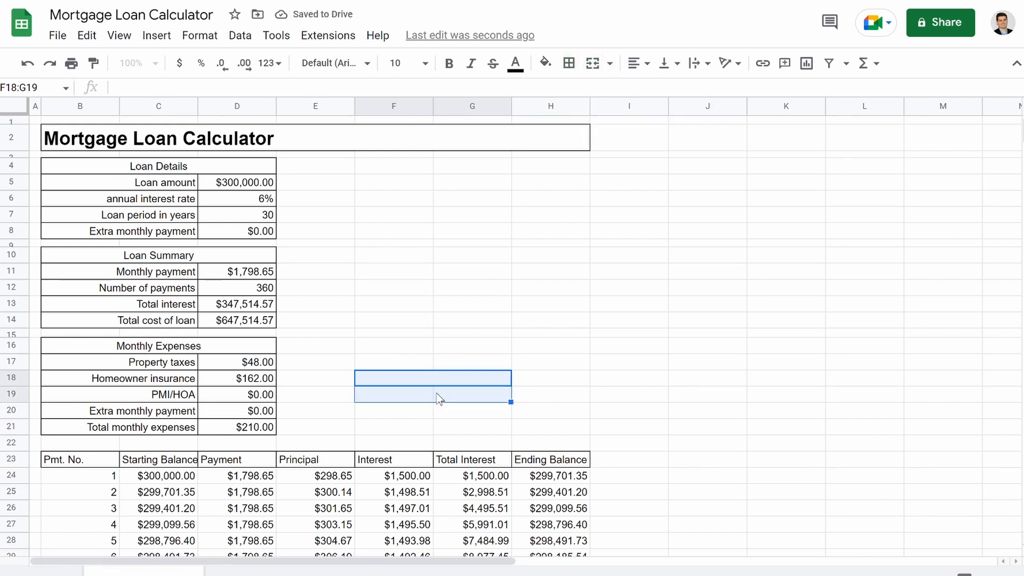
{"action": "left_click", "coordinate": [592, 63]}
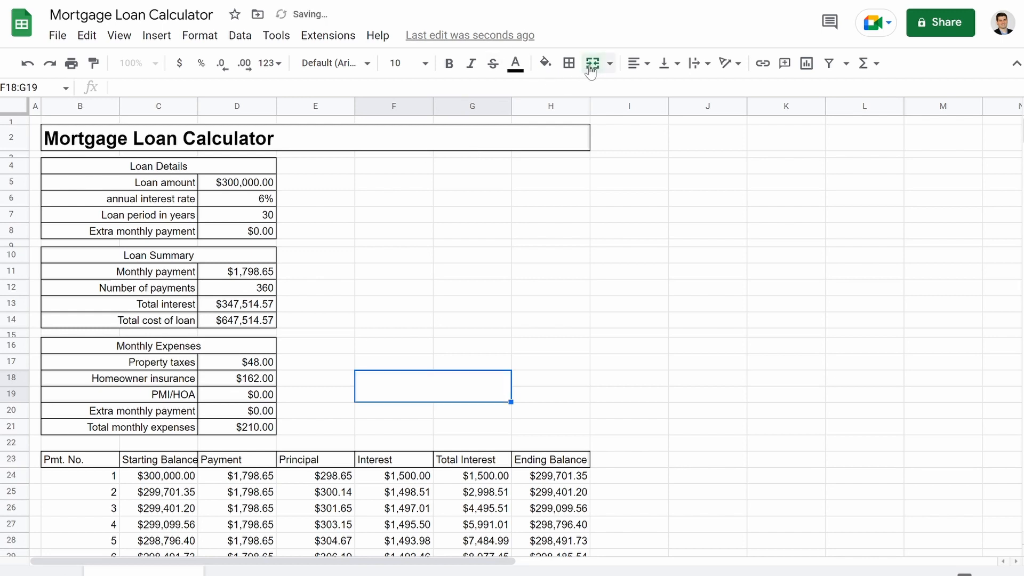
{"action": "left_click_drag", "start_coordinate": [412, 415], "coordinate": [443, 429]}
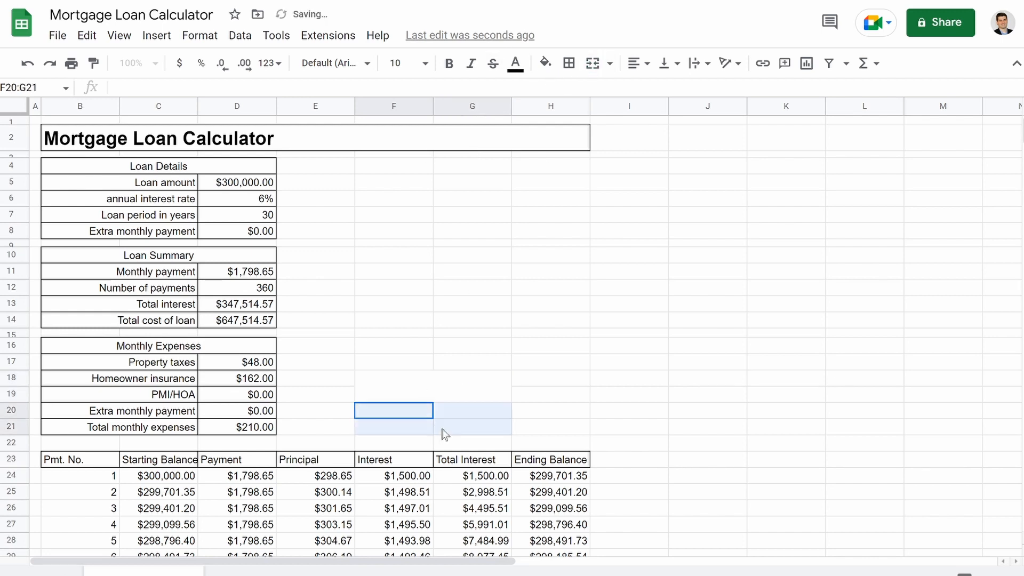
{"action": "left_click", "coordinate": [593, 63]}
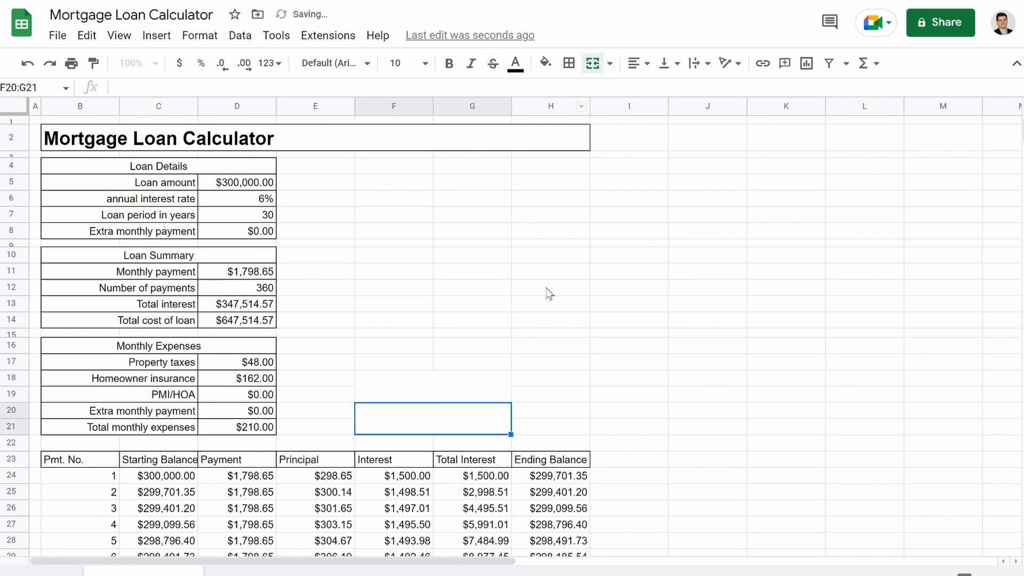
Step: Enter the labels "Total Monthly Payement" in merged cell F18:G19 and "Total Annual Payment" in merged cell F20:G21
{"action": "left_click", "coordinate": [422, 387]}
{"action": "type", "text": "T"}
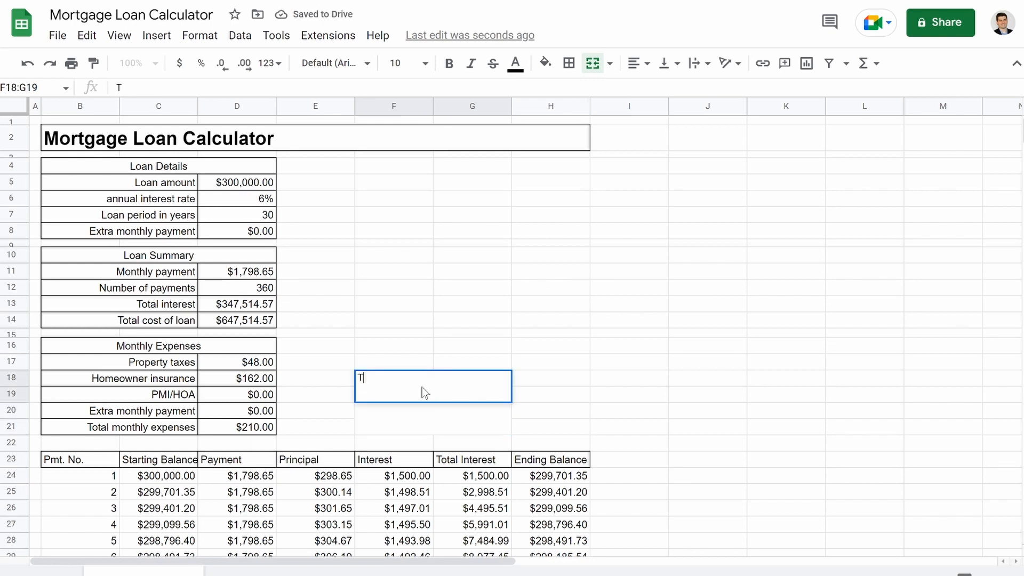
{"action": "type", "text": "otal Monthly"}
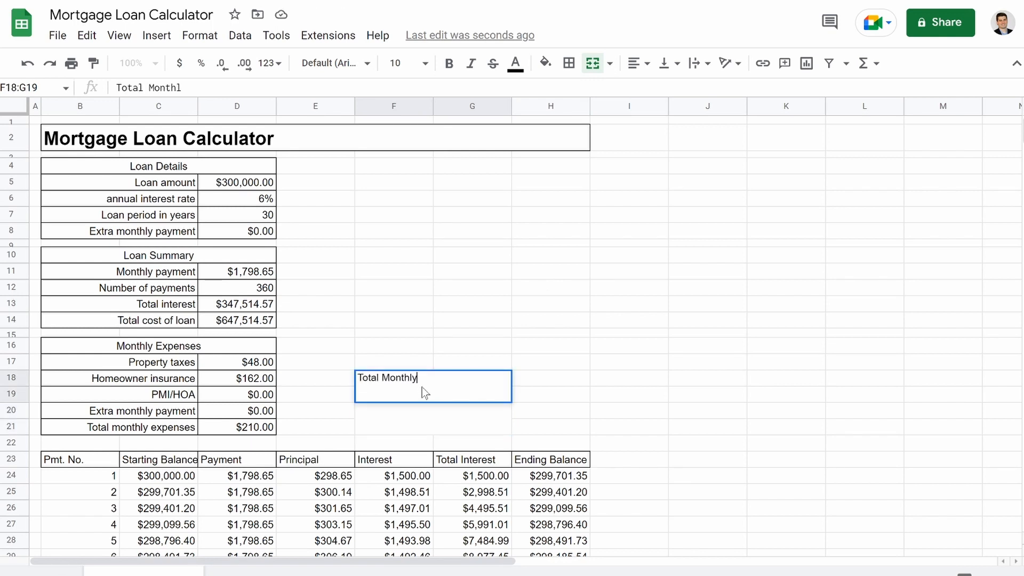
{"action": "type", "text": " Payement"}
{"action": "left_click", "coordinate": [389, 430]}
{"action": "type", "text": "Total Annual P"}
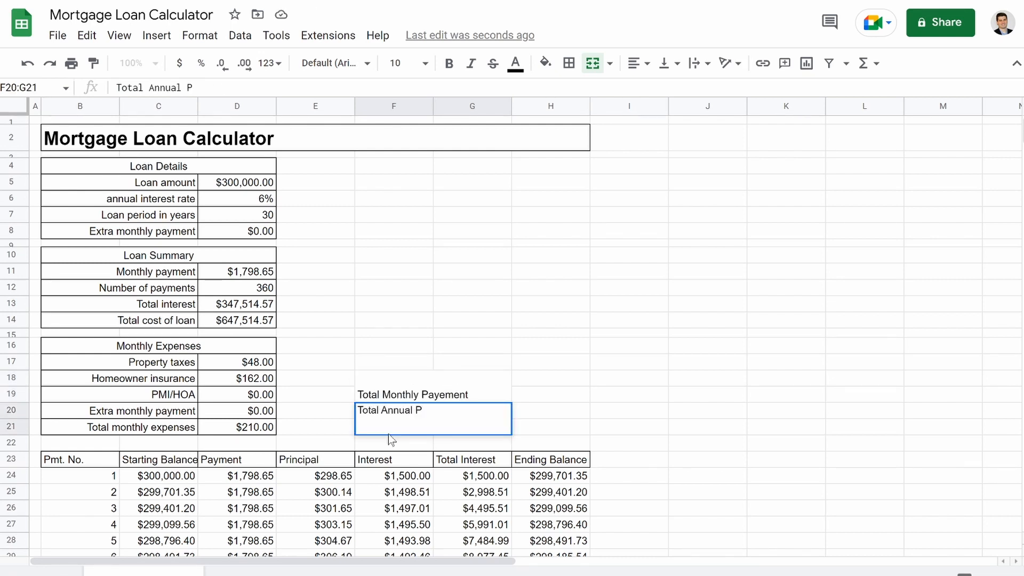
{"action": "type", "text": "ayment"}
Step: Merge H18:H19 and H20:H21 into value cells next to the two total payment labels
{"action": "left_click", "coordinate": [537, 383]}
{"action": "left_click_drag", "start_coordinate": [549, 382], "coordinate": [539, 430]}
{"action": "left_click", "coordinate": [593, 63]}
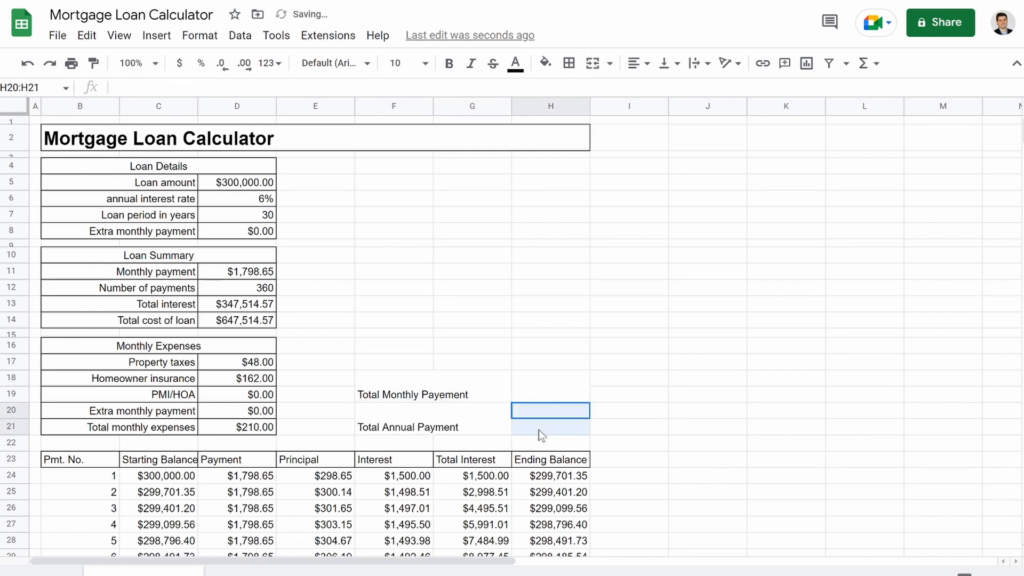
{"action": "left_click", "coordinate": [592, 63]}
Step: Enter =D11+D21 in merged cell H18:H19 to calculate the total monthly payment
{"action": "left_click", "coordinate": [545, 383]}
{"action": "type", "text": "="}
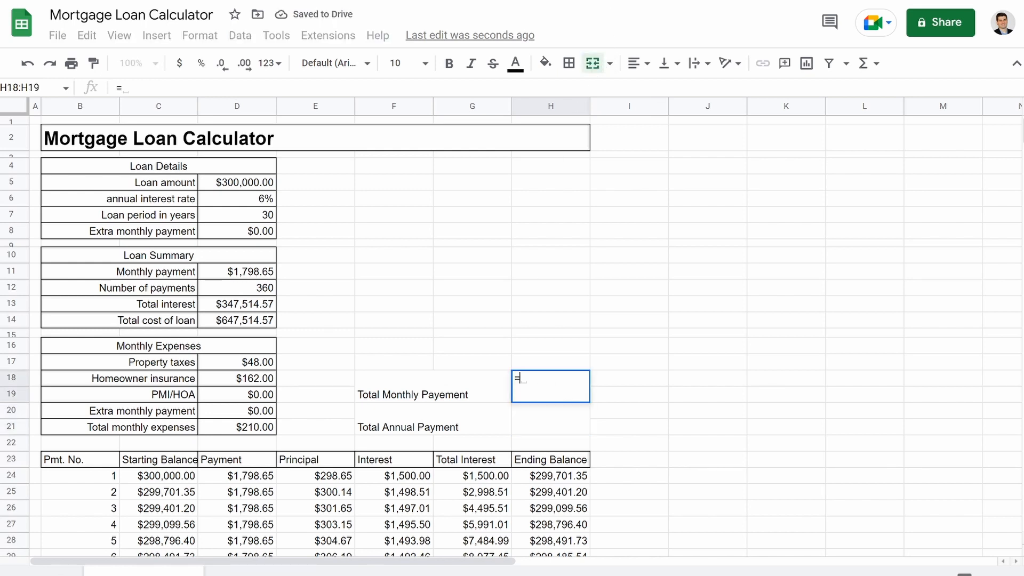
{"action": "type", "text": "D11"}
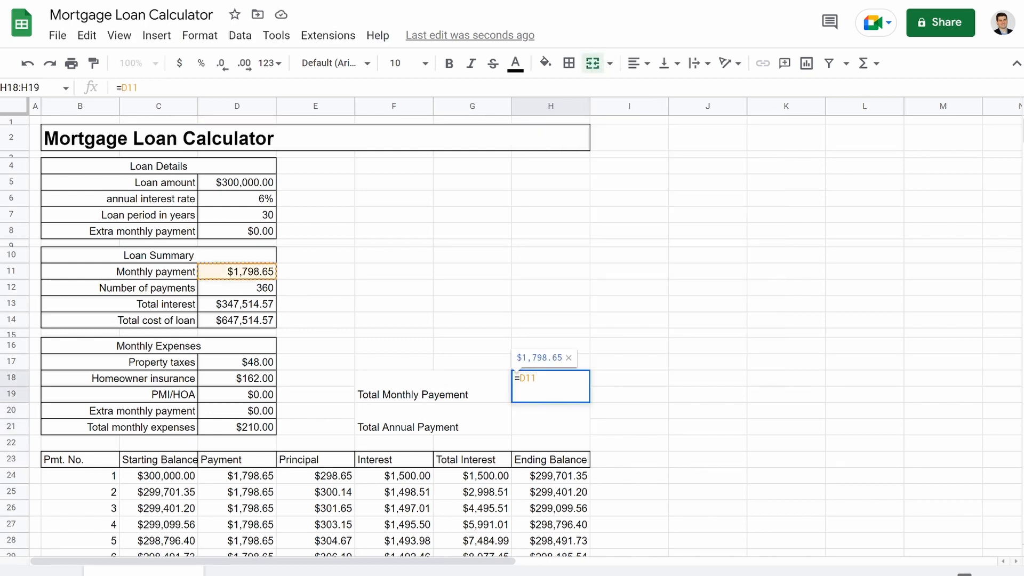
{"action": "type", "text": "+D21"}
{"action": "key", "text": "Return"}
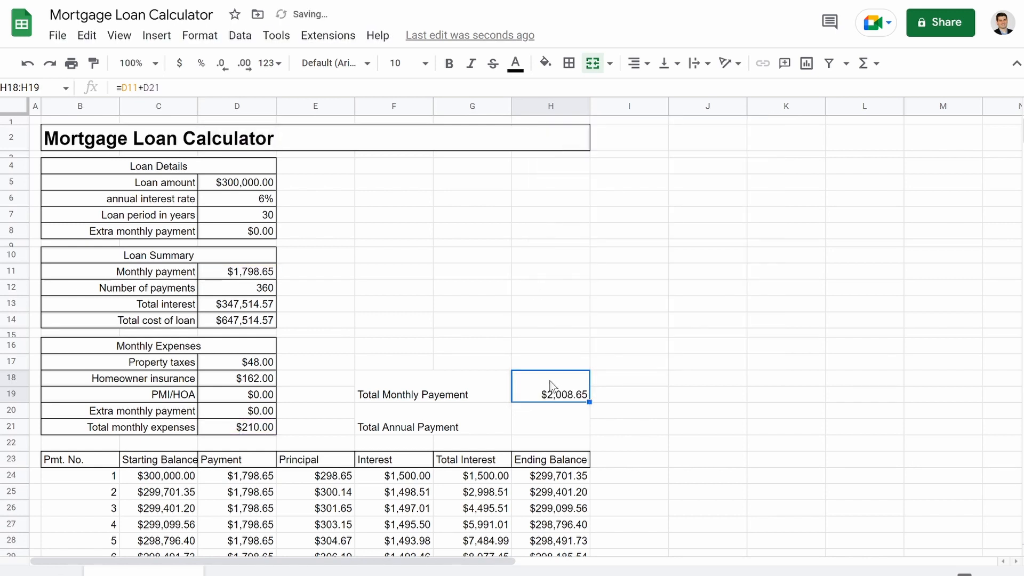
Step: Enter =H18*12 in merged cell H20:H21 for the total annual payment and review both total formulas
{"action": "left_click", "coordinate": [551, 429]}
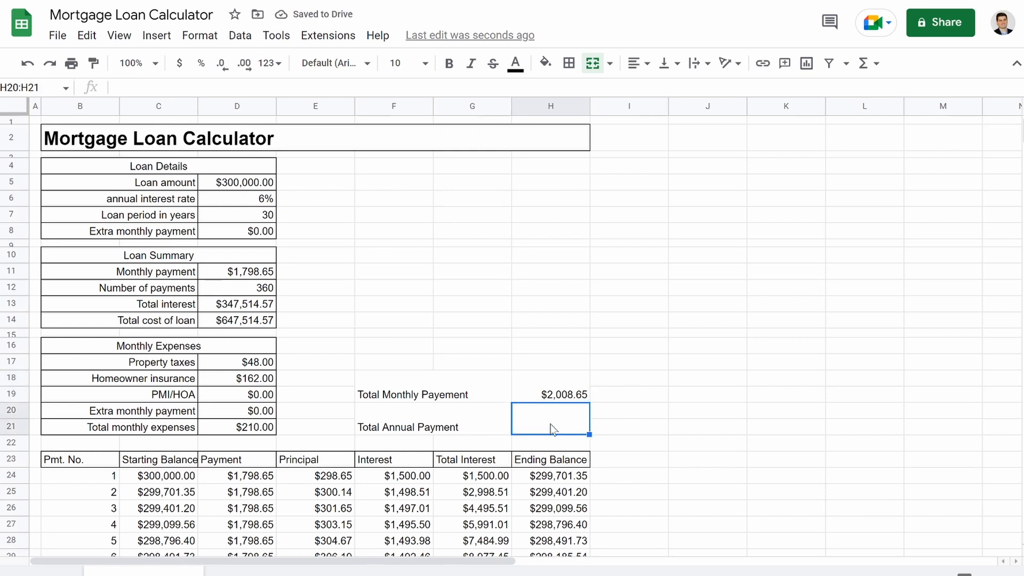
{"action": "type", "text": "=H1"}
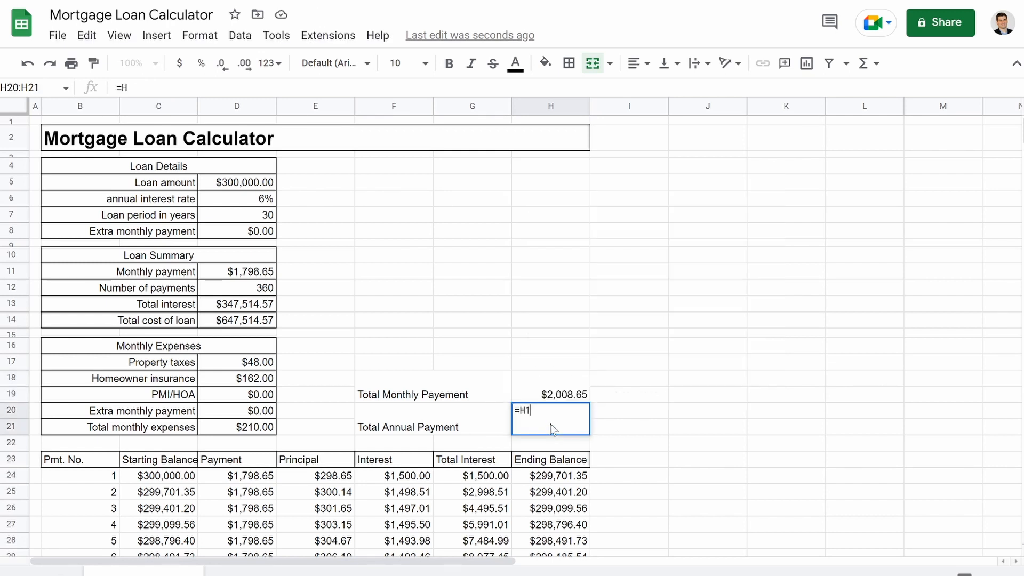
{"action": "type", "text": "8"}
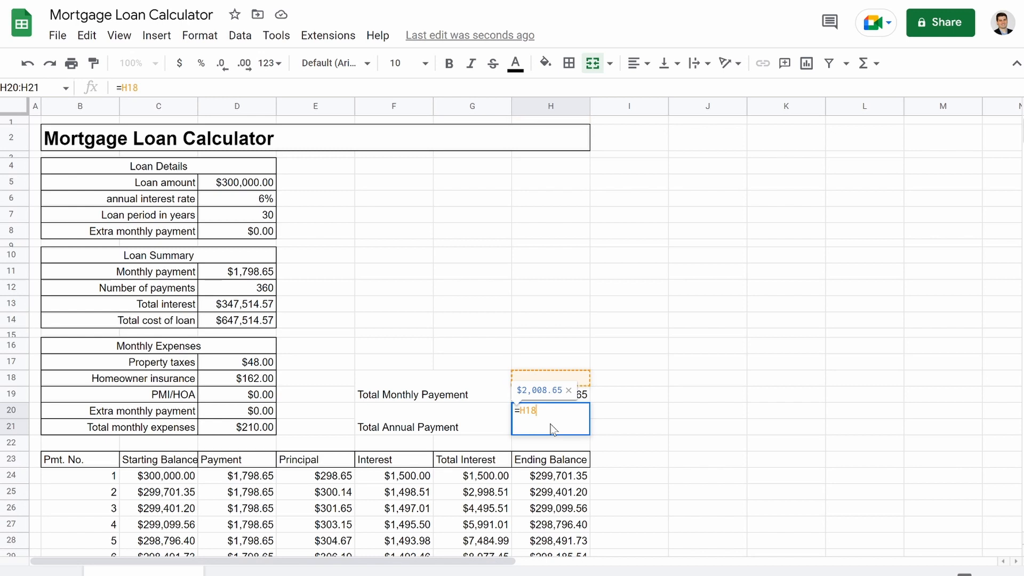
{"action": "type", "text": "*12"}
{"action": "key", "text": "Return"}
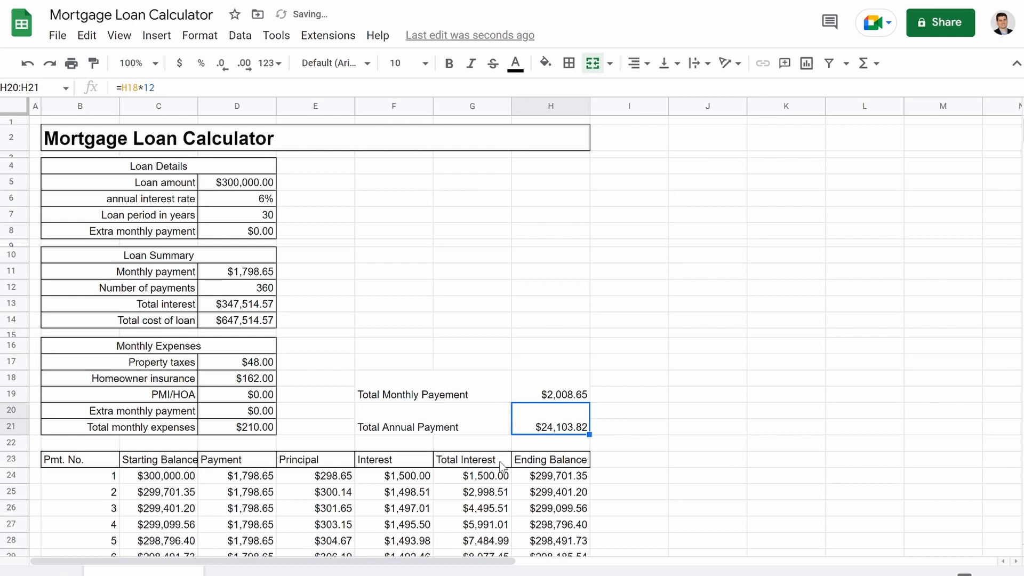
{"action": "left_click", "coordinate": [635, 449]}
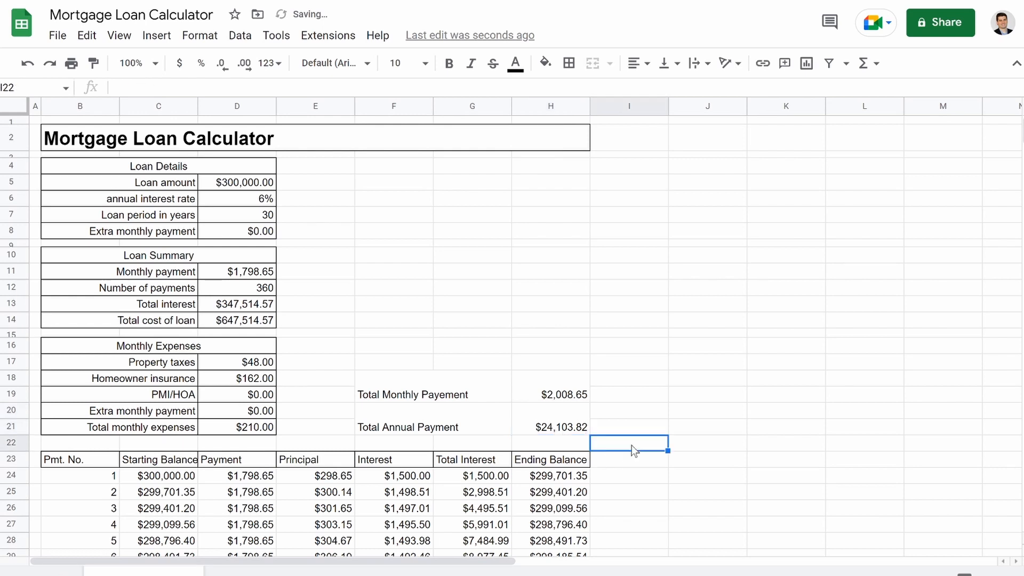
{"action": "left_click", "coordinate": [551, 398]}
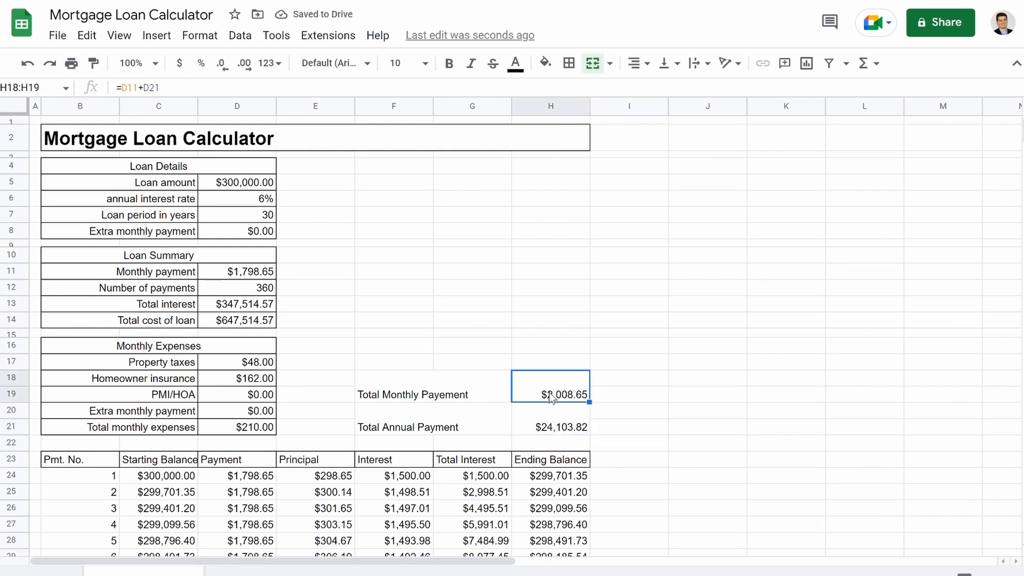
{"action": "left_click", "coordinate": [550, 426]}
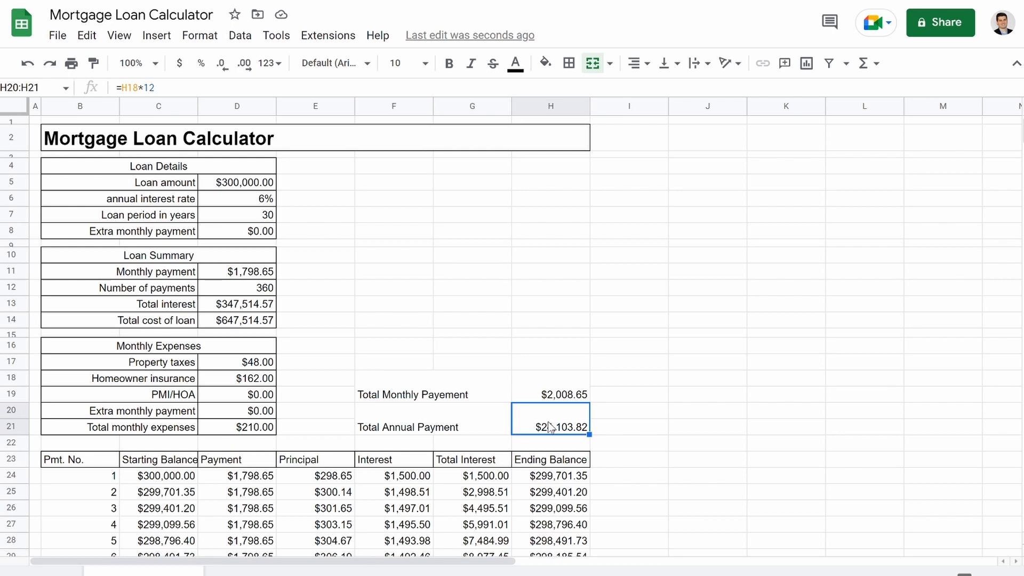
Step: Set the annual interest rate in D6 to 5% and the loan amount in D5 to 290000
{"action": "left_click", "coordinate": [233, 187]}
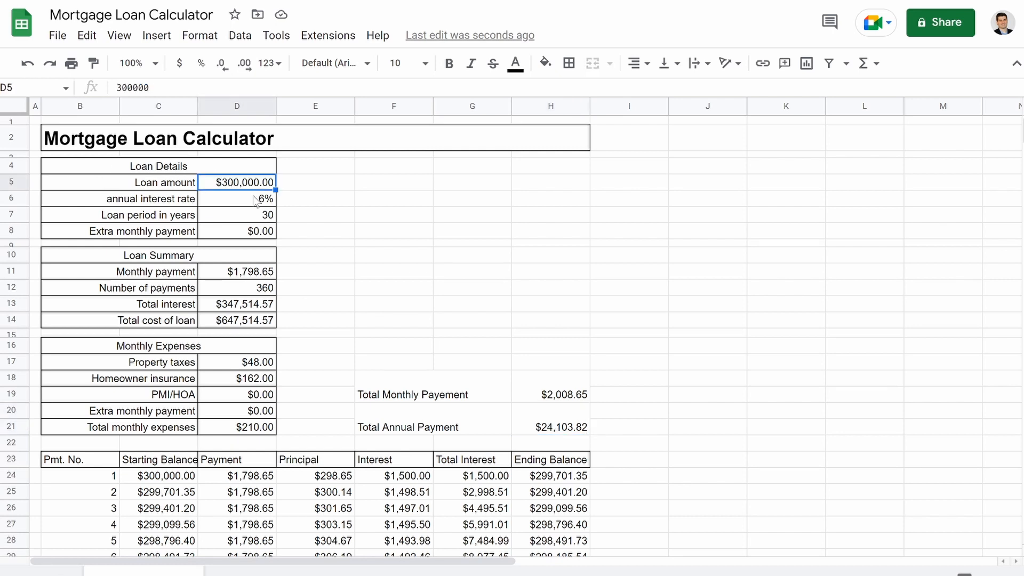
{"action": "left_click", "coordinate": [255, 200]}
{"action": "type", "text": "5"}
{"action": "key", "text": "Return"}
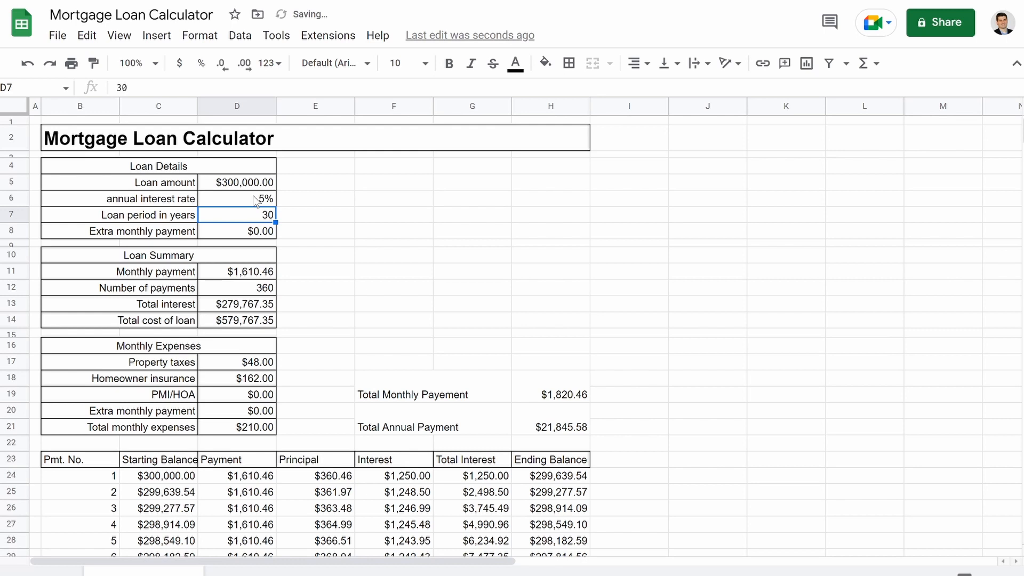
{"action": "left_click", "coordinate": [240, 184]}
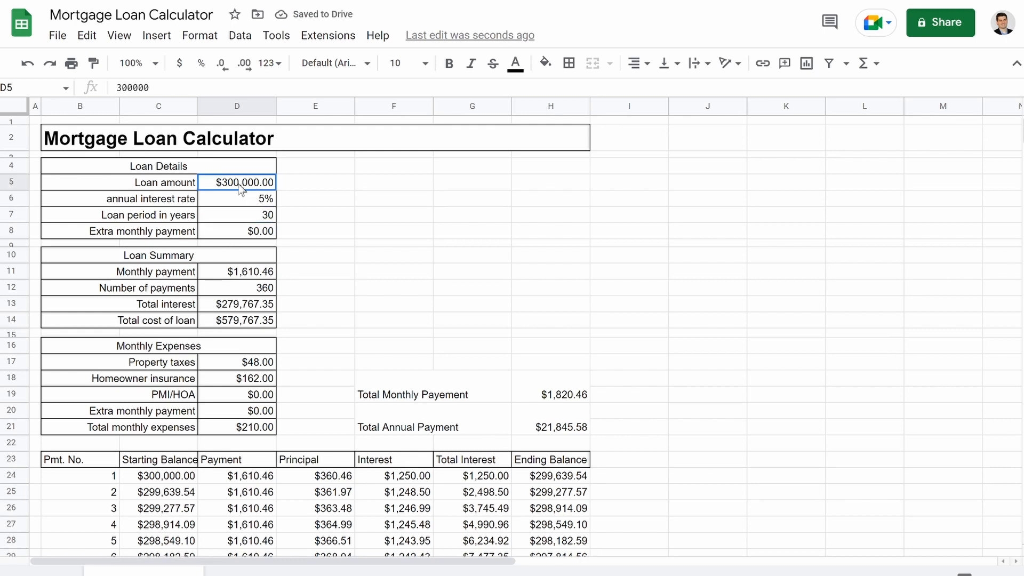
{"action": "type", "text": "290000"}
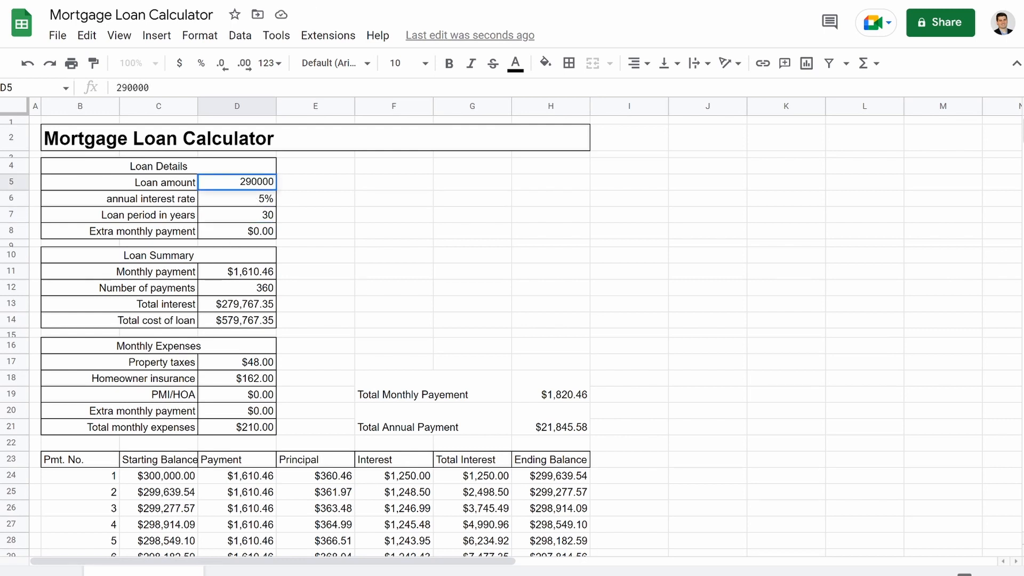
{"action": "key", "text": "Return"}
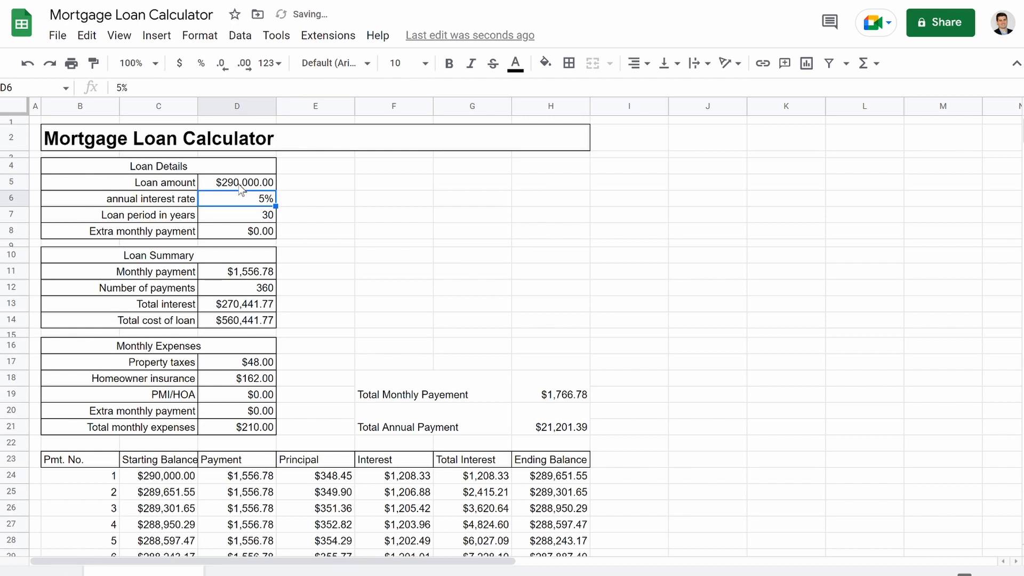
Step: Set the extra monthly payment in D8 of the Loan Details to 100
{"action": "left_click", "coordinate": [229, 231]}
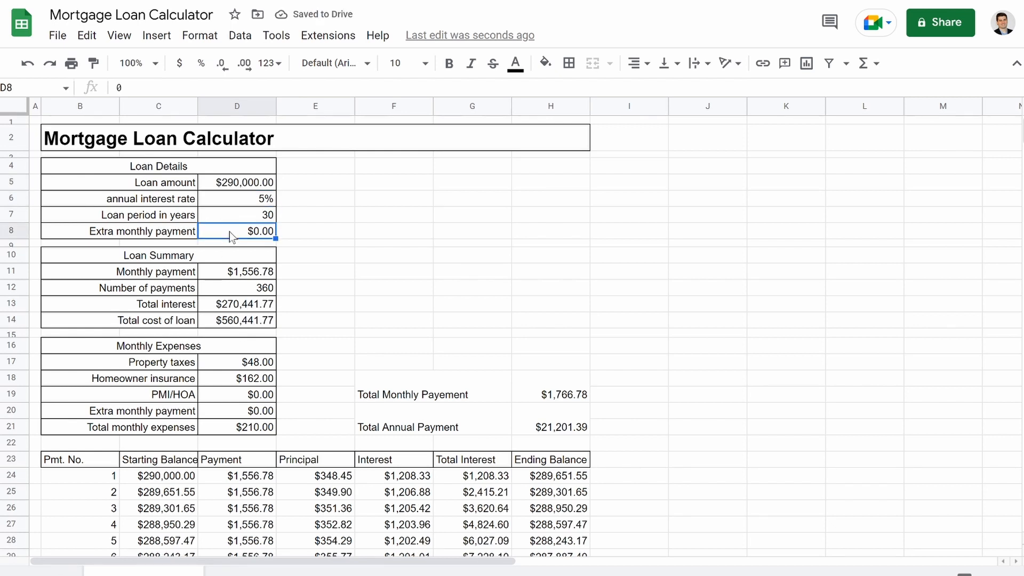
{"action": "type", "text": "100"}
{"action": "key", "text": "Return"}
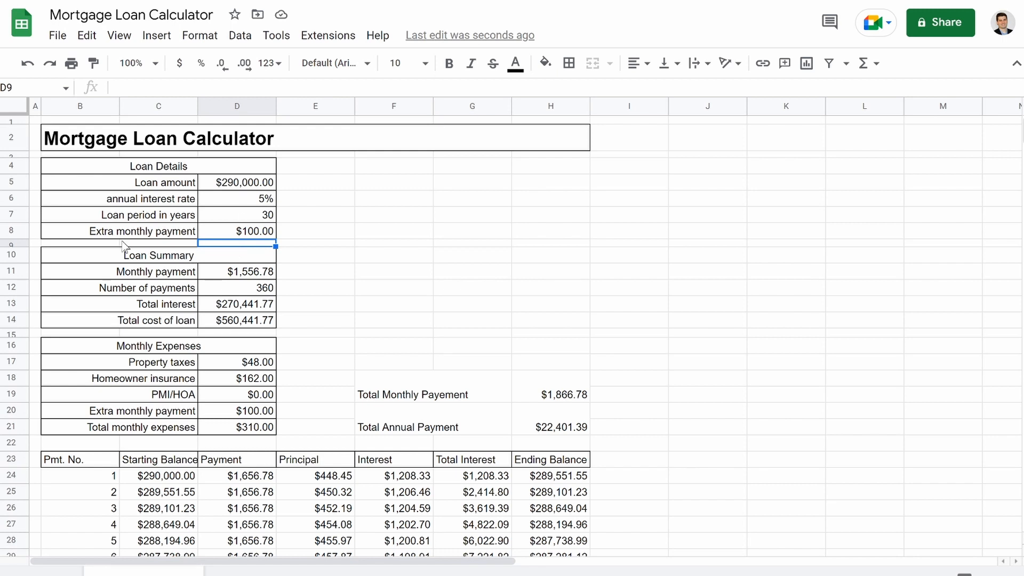
Step: Compare the number of payments in the Loan Summary with the last payment number in the amortization schedule
{"action": "left_click", "coordinate": [247, 293]}
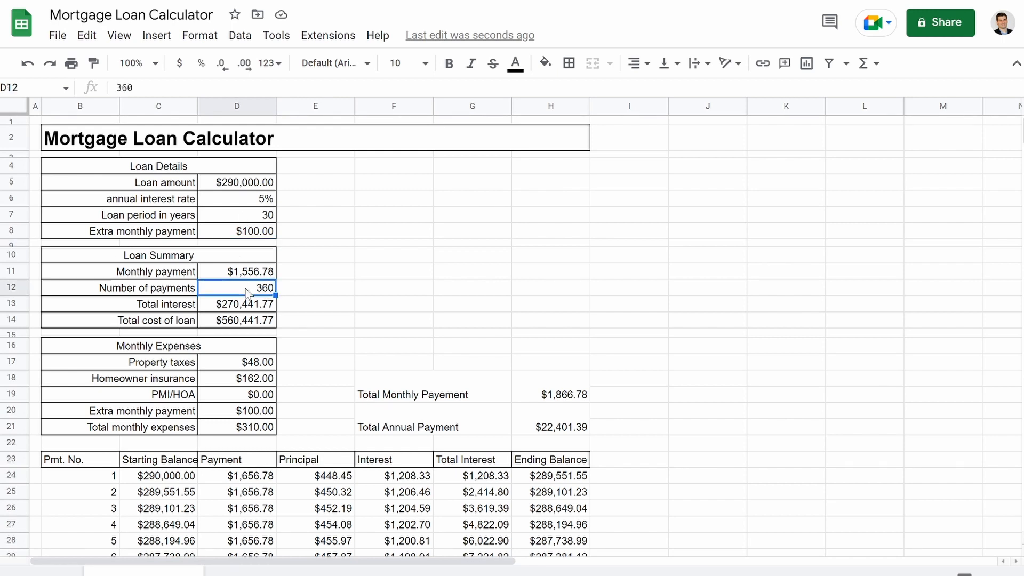
{"action": "left_click_drag", "start_coordinate": [125, 292], "coordinate": [225, 293]}
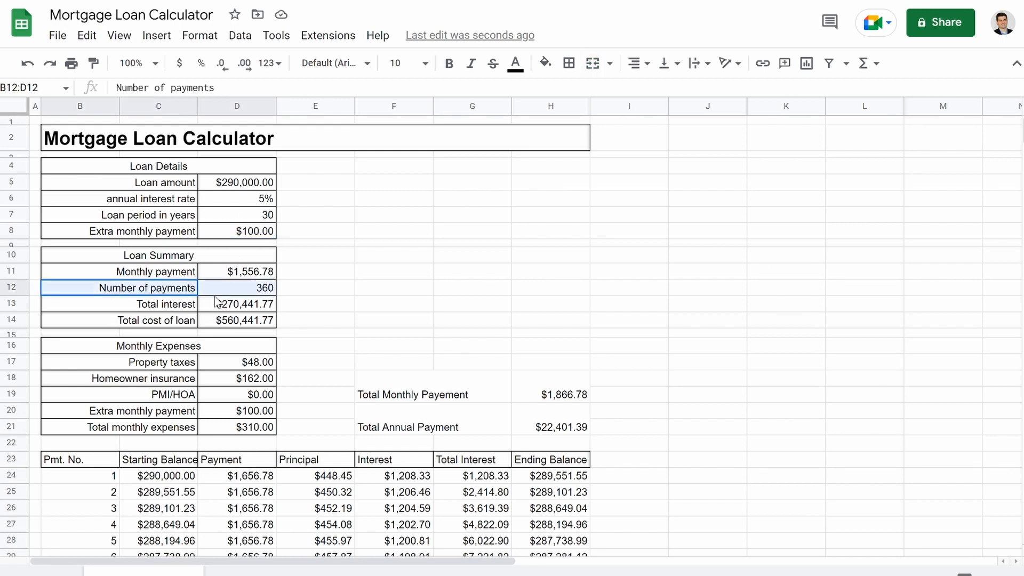
{"action": "left_click", "coordinate": [262, 298]}
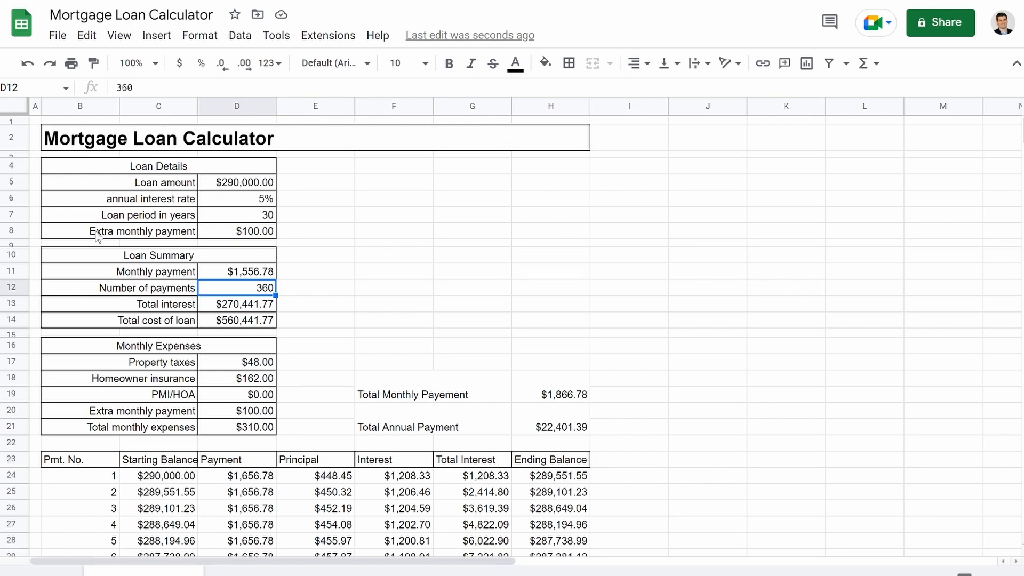
{"action": "scroll", "coordinate": [244, 469], "scroll_direction": "down", "scroll_amount": 20}
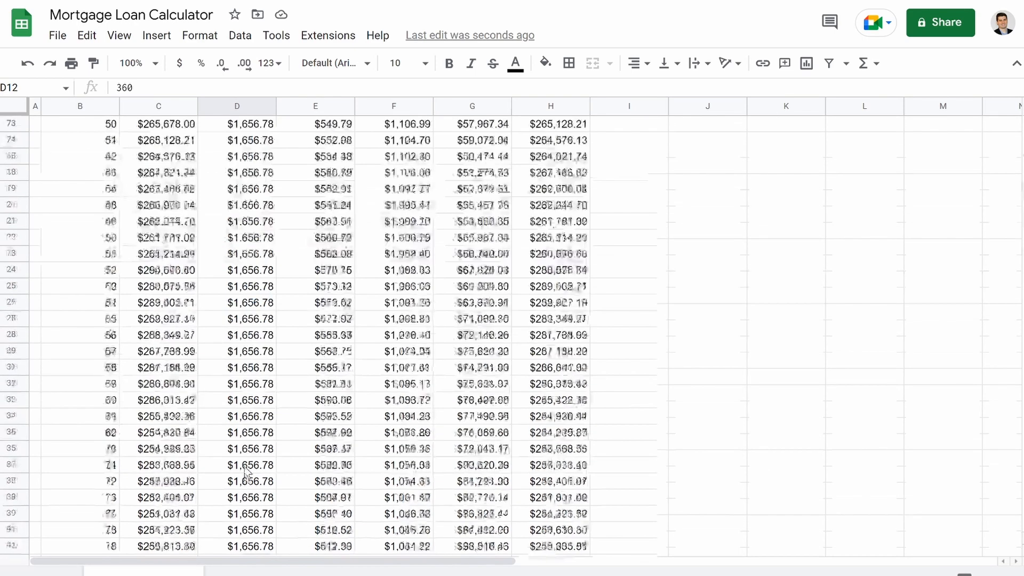
{"action": "scroll", "coordinate": [244, 469], "scroll_direction": "up", "scroll_amount": 15}
{"action": "scroll", "coordinate": [244, 466], "scroll_direction": "down", "scroll_amount": 13}
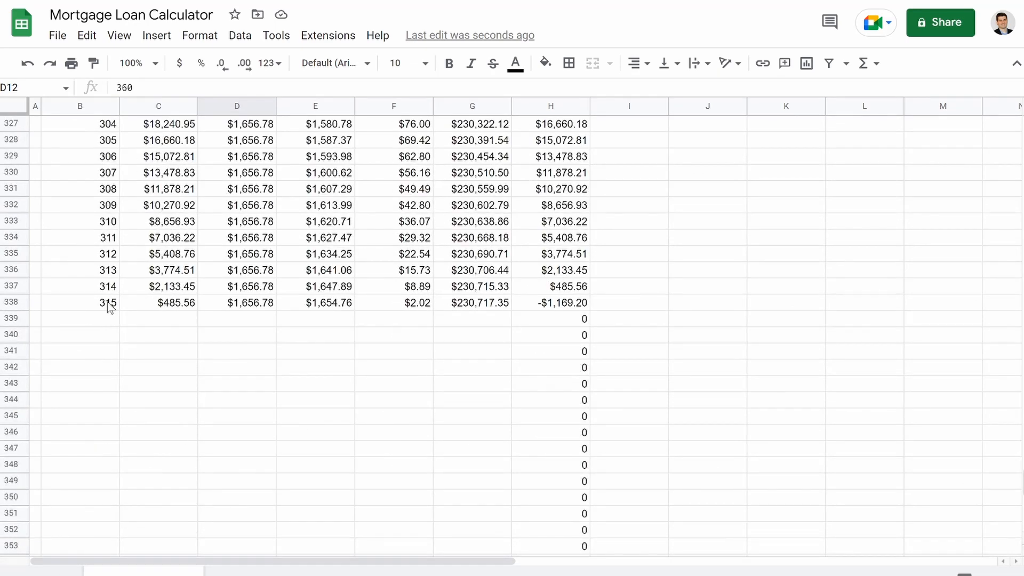
{"action": "scroll", "coordinate": [108, 308], "scroll_direction": "up", "scroll_amount": 20}
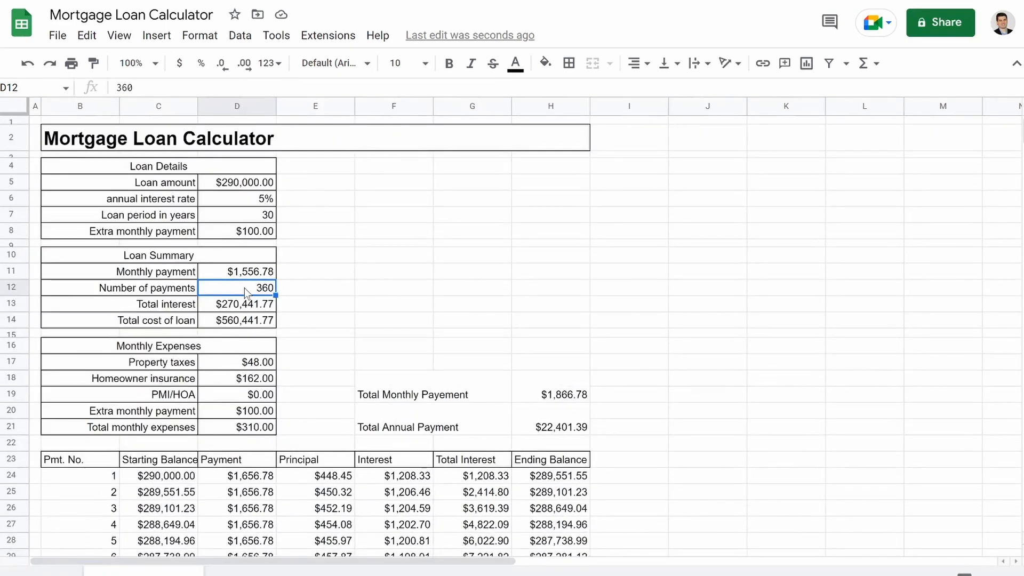
Step: Enter =Count(B24:B383) in D12 for the number of payments and check it against the schedule's last payment number
{"action": "type", "text": "="}
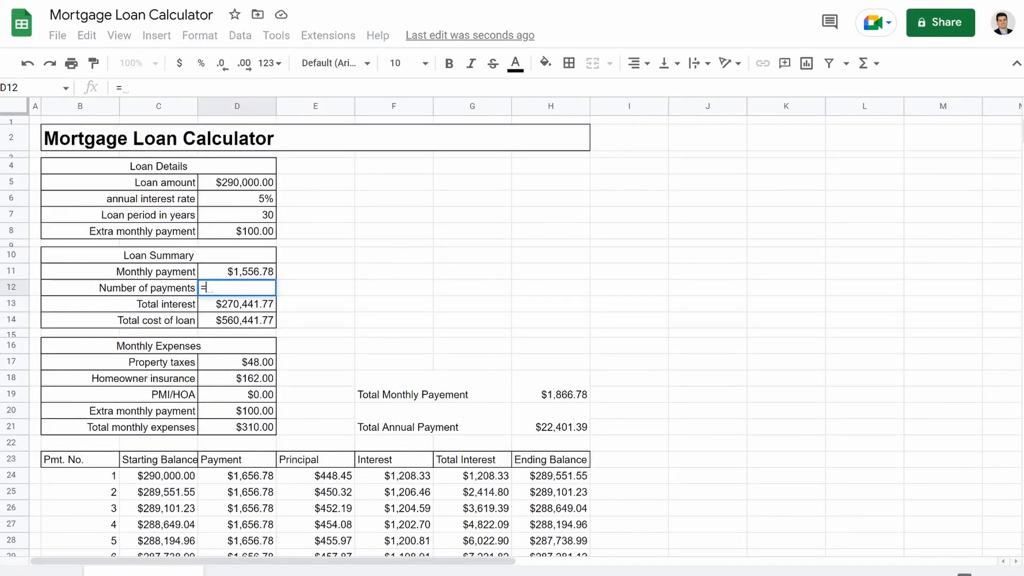
{"action": "type", "text": "Count"}
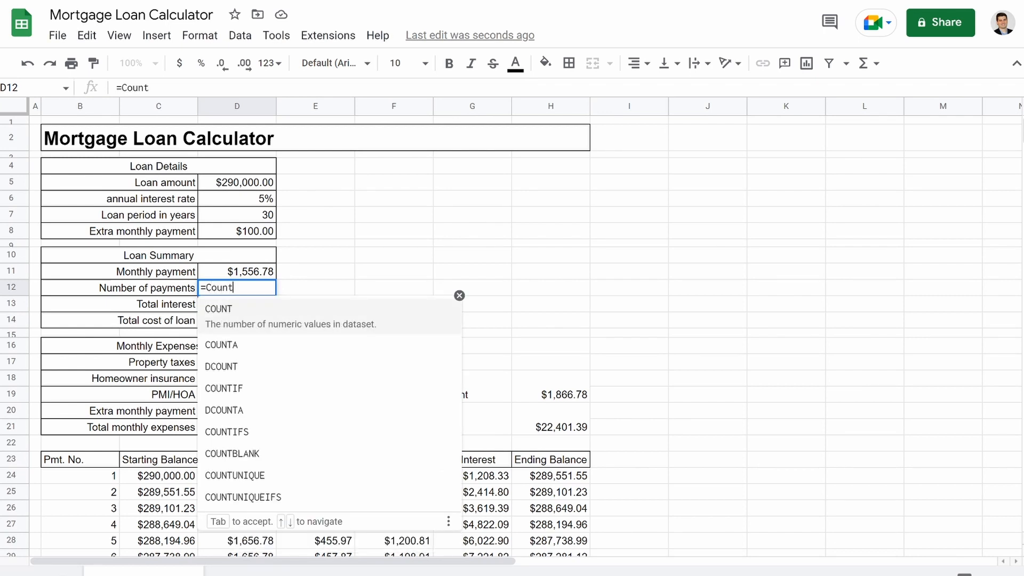
{"action": "type", "text": "(B24"}
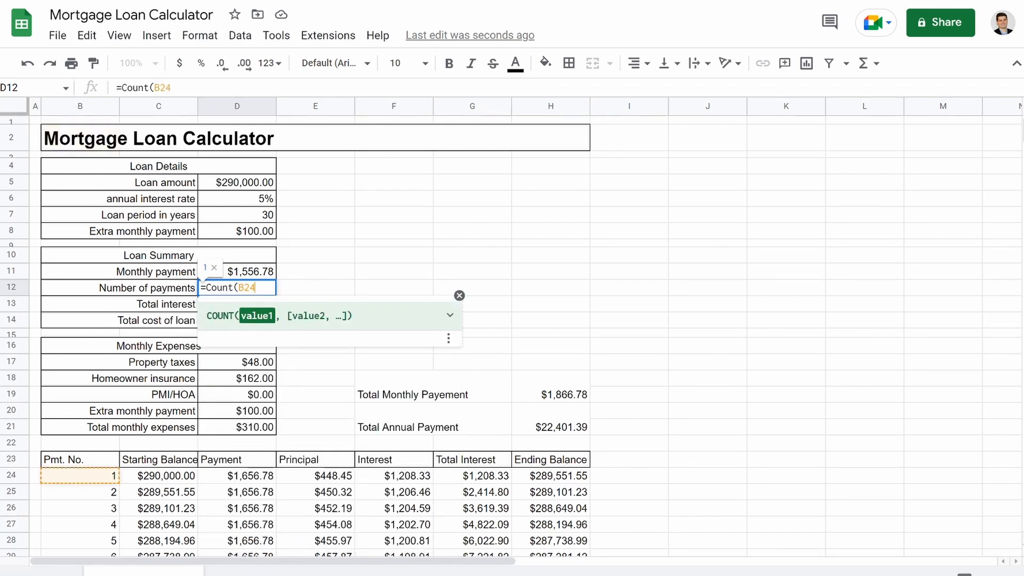
{"action": "type", "text": ":"}
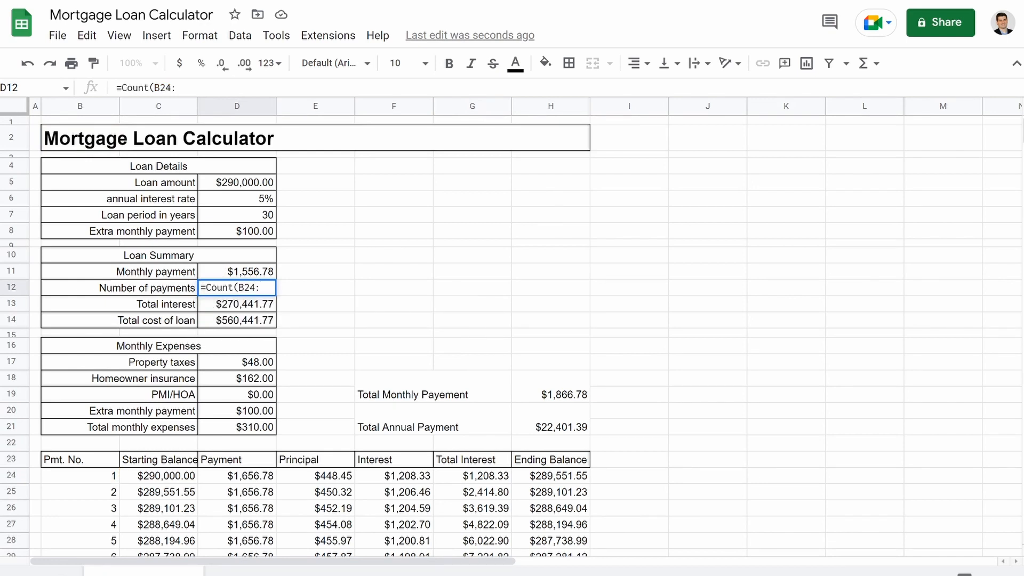
{"action": "type", "text": "B383"}
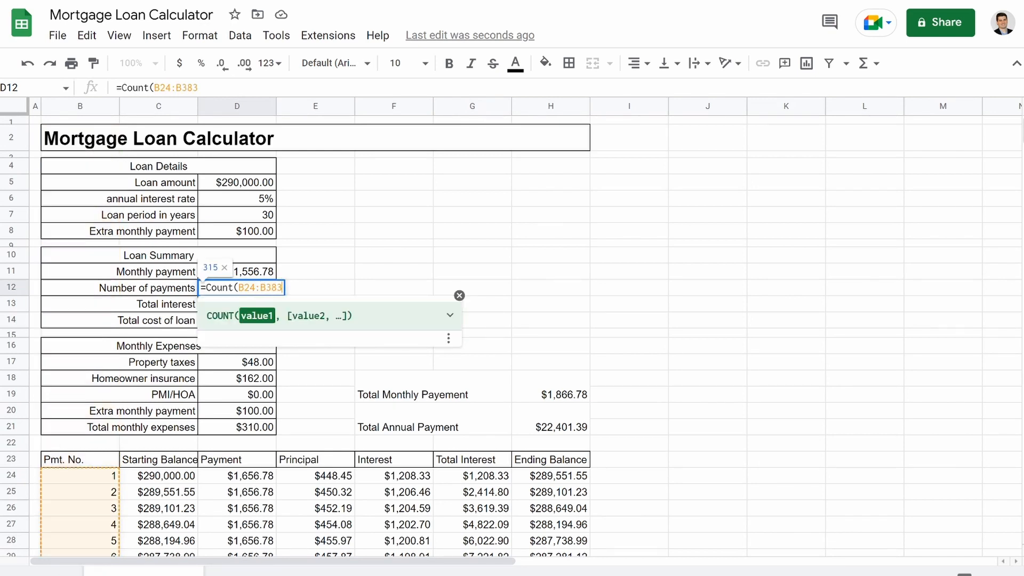
{"action": "type", "text": ")"}
{"action": "key", "text": "Return"}
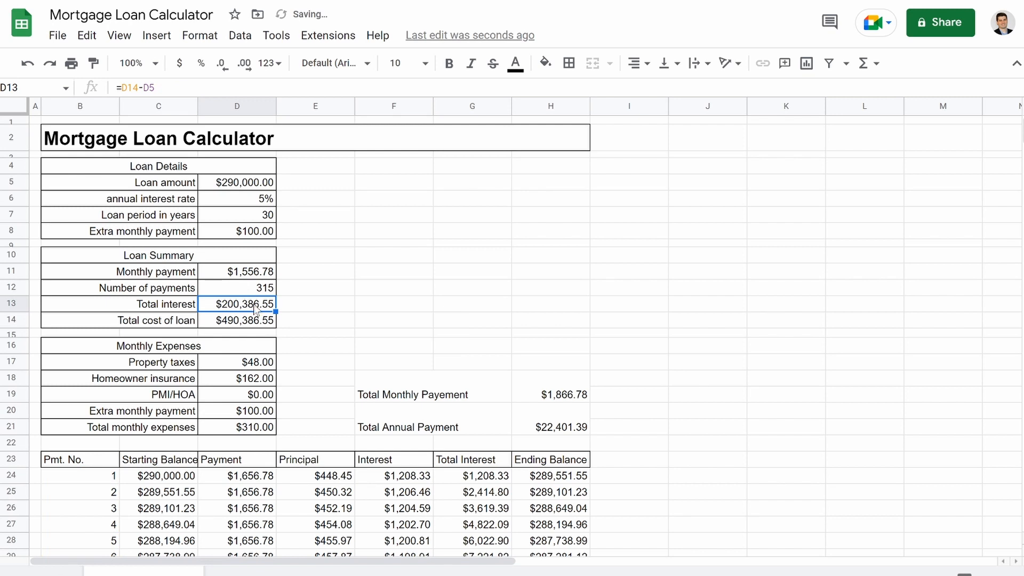
{"action": "left_click", "coordinate": [254, 288]}
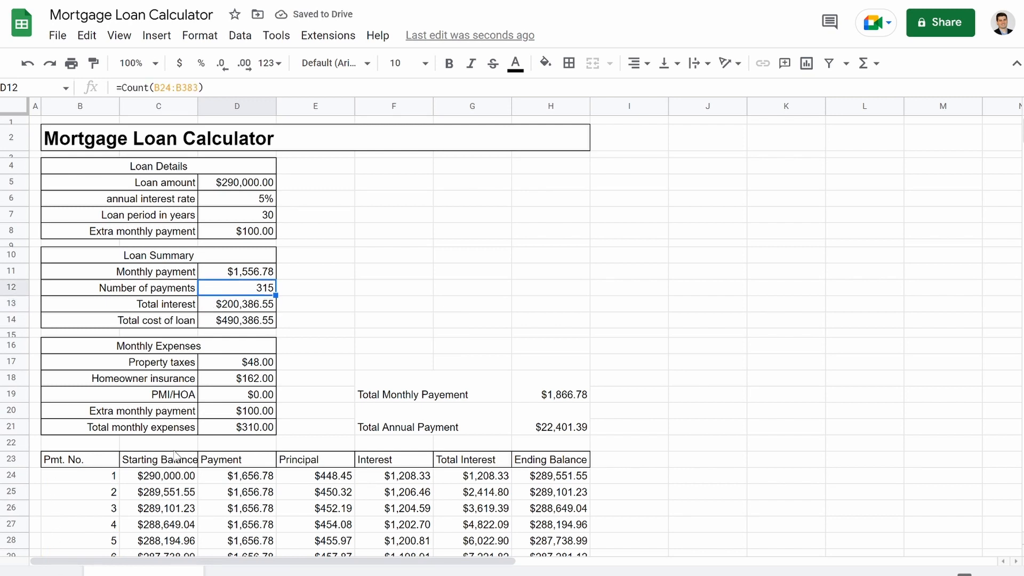
{"action": "scroll", "coordinate": [96, 446], "scroll_direction": "down", "scroll_amount": 7}
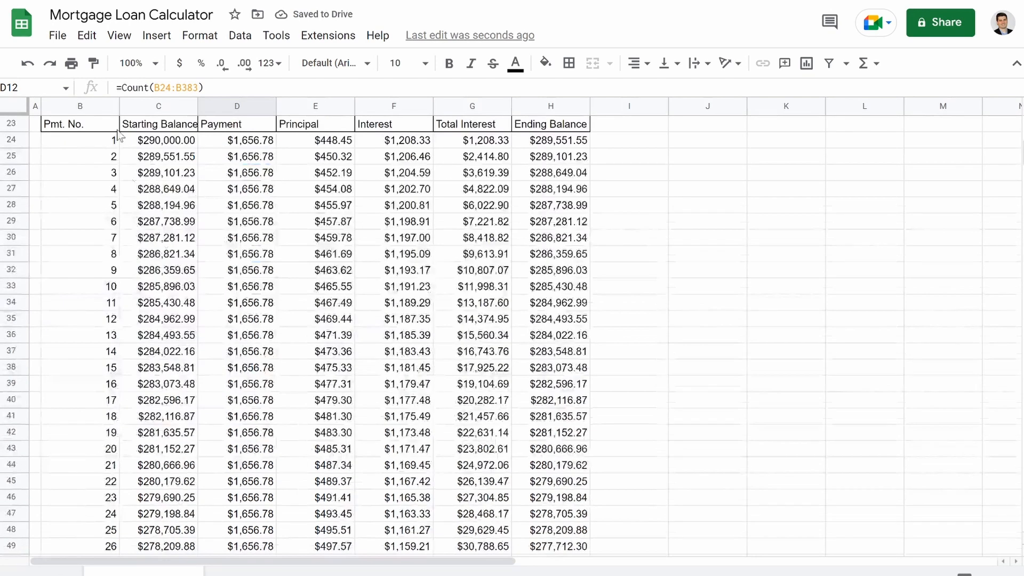
{"action": "scroll", "coordinate": [93, 459], "scroll_direction": "down", "scroll_amount": 20}
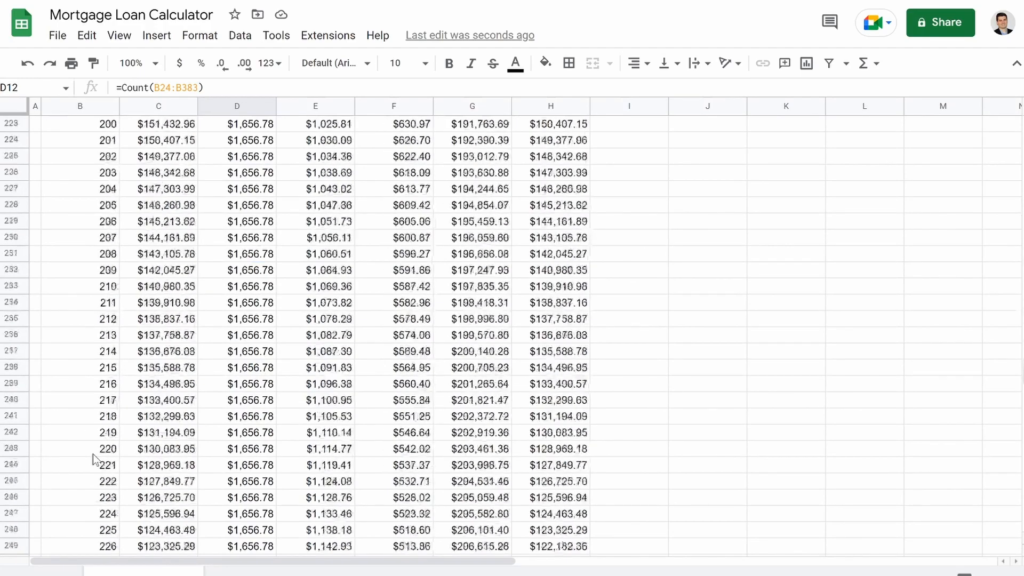
{"action": "scroll", "coordinate": [93, 453], "scroll_direction": "up", "scroll_amount": 2}
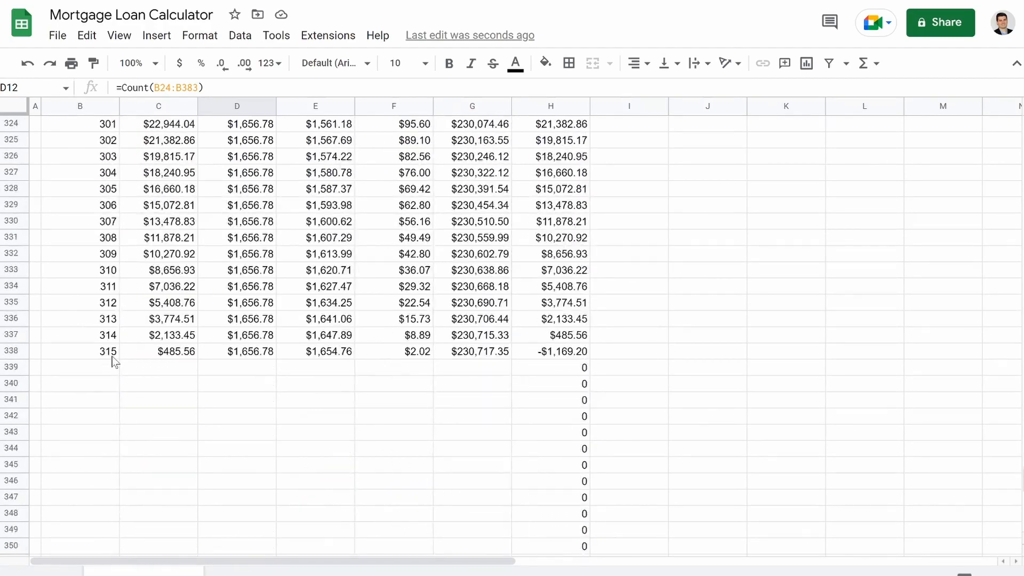
{"action": "scroll", "coordinate": [114, 362], "scroll_direction": "up", "scroll_amount": 20}
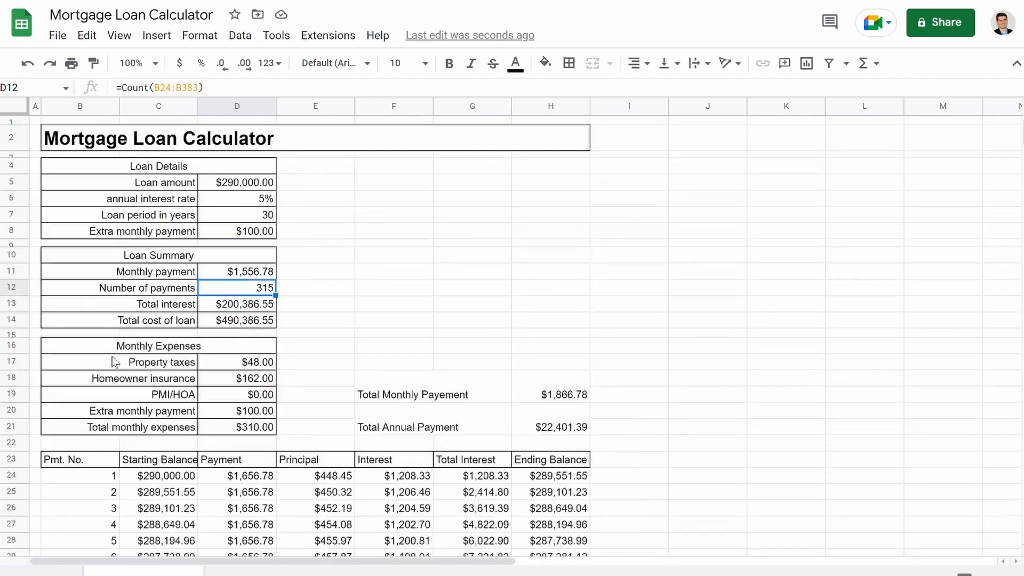
Step: Set the extra monthly payment in D8 to 0 and check the number of payments in D12
{"action": "left_click", "coordinate": [250, 236]}
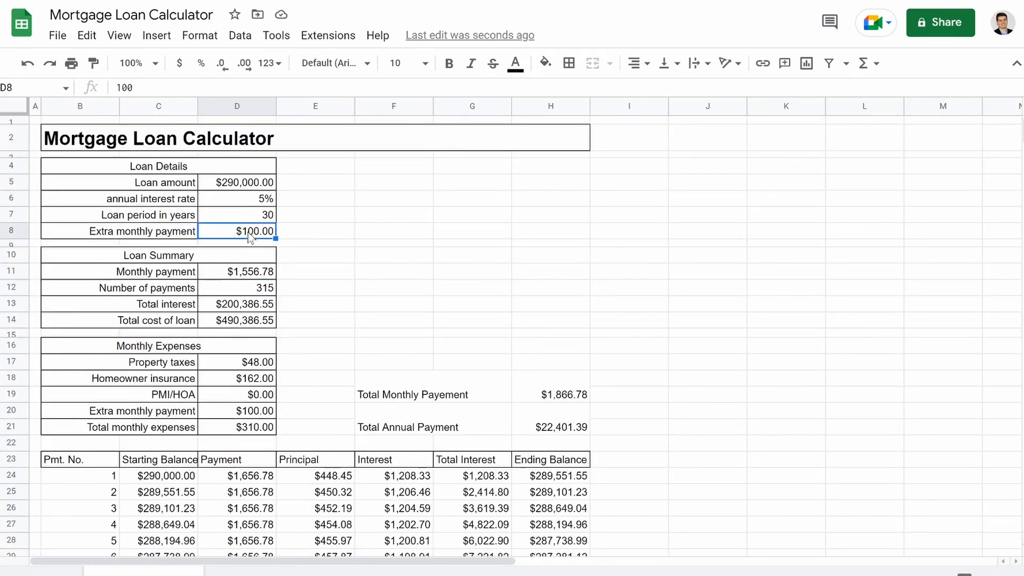
{"action": "type", "text": "0"}
{"action": "key", "text": "Return"}
{"action": "left_click", "coordinate": [262, 291]}
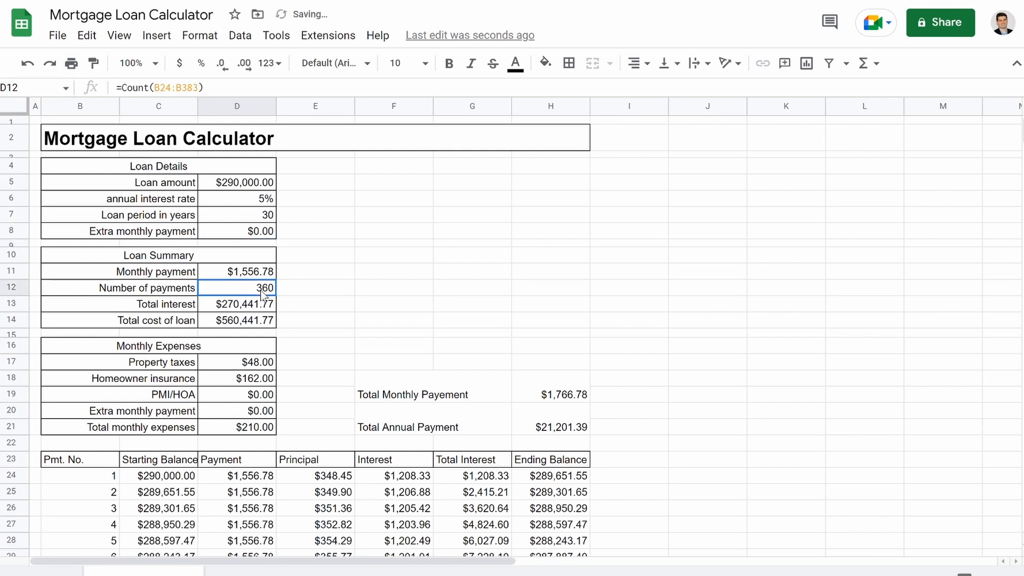
Step: Set the extra monthly payment in D8 to 105 and check the number of payments in D12
{"action": "left_click", "coordinate": [251, 236]}
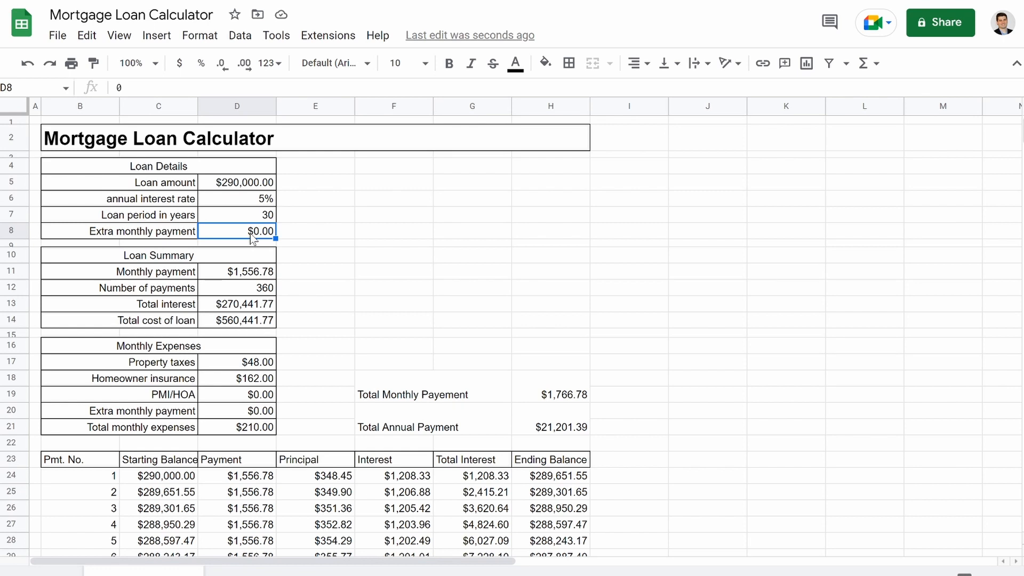
{"action": "type", "text": "105"}
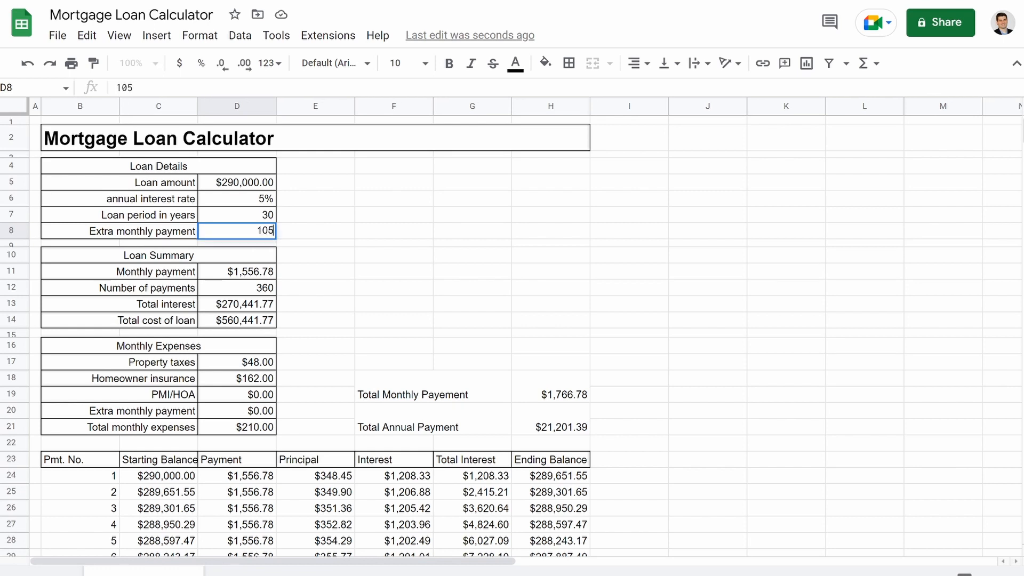
{"action": "key", "text": "Return"}
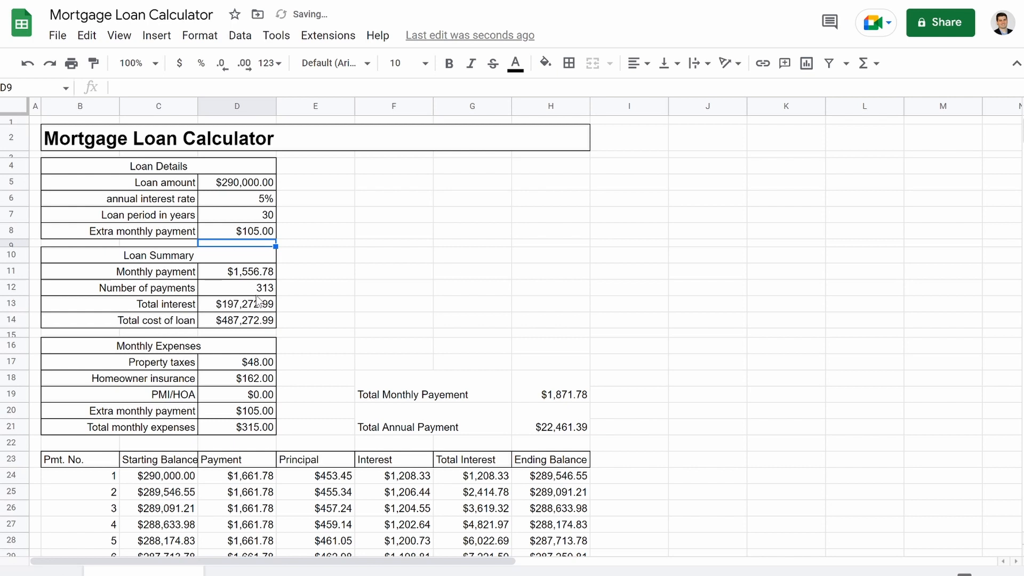
{"action": "key", "text": "Down"}
{"action": "key", "text": "Down"}
{"action": "key", "text": "Down"}
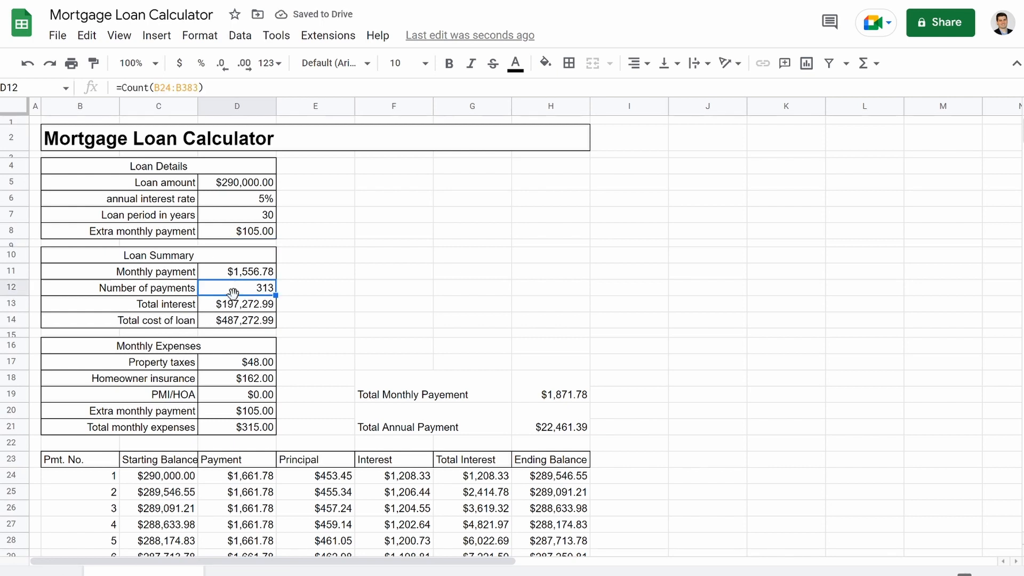
Step: Test extra monthly payments of 115, 125 and 130 one after another in D8 of the Loan Details
{"action": "left_click", "coordinate": [248, 231]}
{"action": "type", "text": "11"}
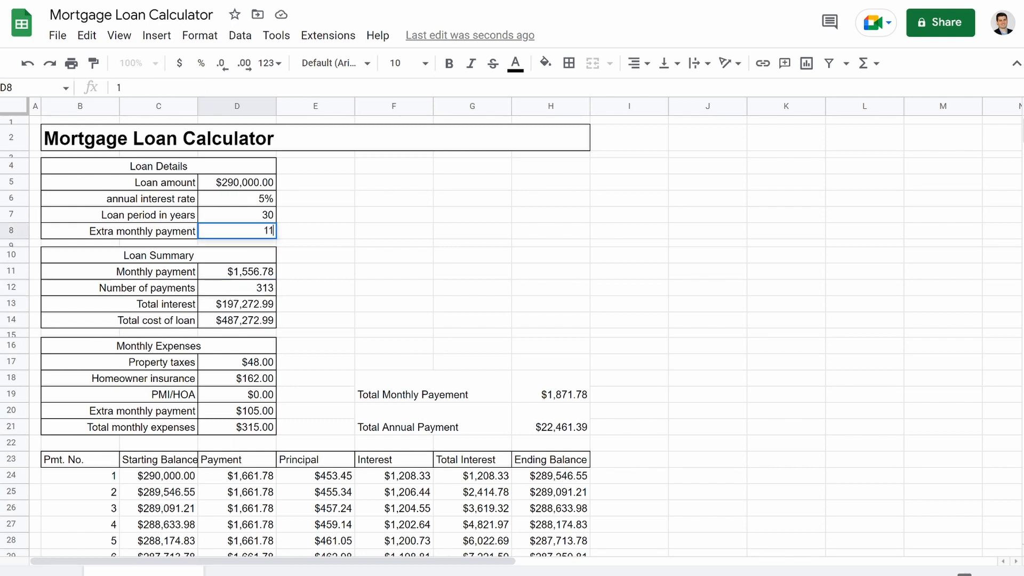
{"action": "key", "text": "Return"}
{"action": "left_click", "coordinate": [248, 233]}
{"action": "type", "text": "124"}
{"action": "key", "text": "BackSpace"}
{"action": "type", "text": "5"}
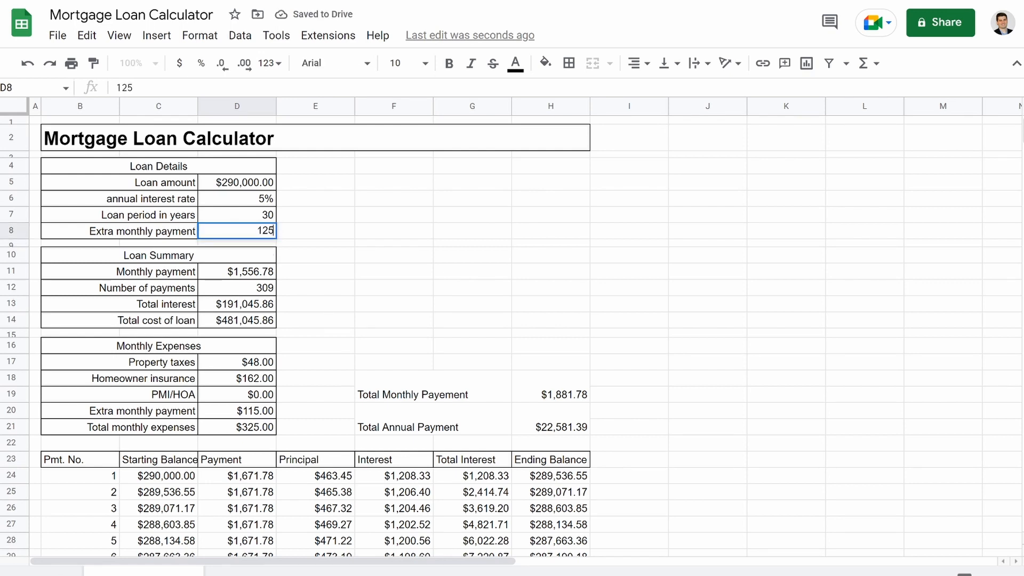
{"action": "key", "text": "Return"}
{"action": "left_click", "coordinate": [229, 234]}
{"action": "type", "text": "130"}
{"action": "key", "text": "Return"}
Step: Set the extra monthly payment in D8 to 150 and review the number of payments and total interest
{"action": "left_click", "coordinate": [230, 234]}
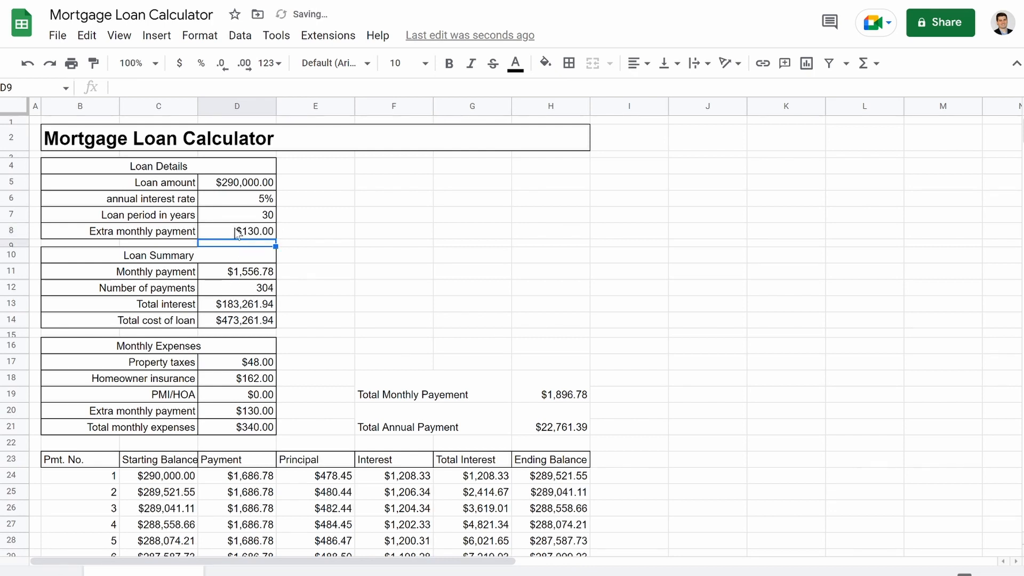
{"action": "type", "text": "150"}
{"action": "key", "text": "Return"}
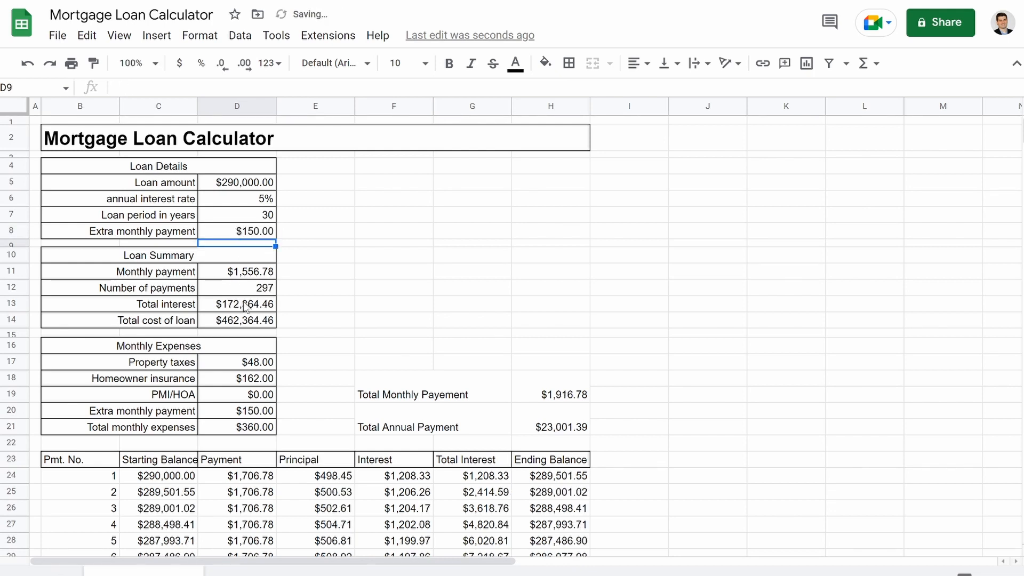
{"action": "left_click", "coordinate": [261, 290]}
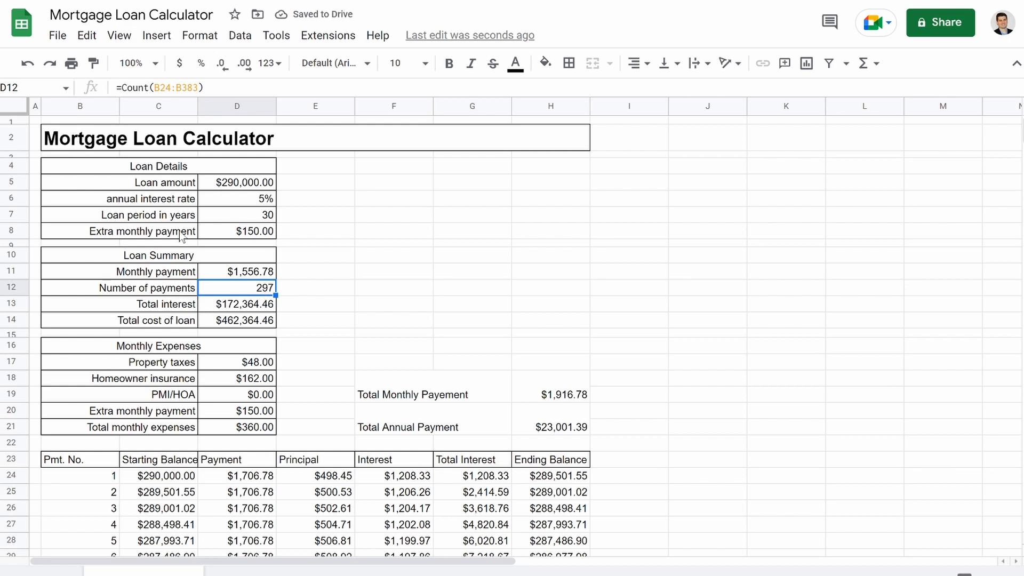
{"action": "left_click", "coordinate": [237, 238]}
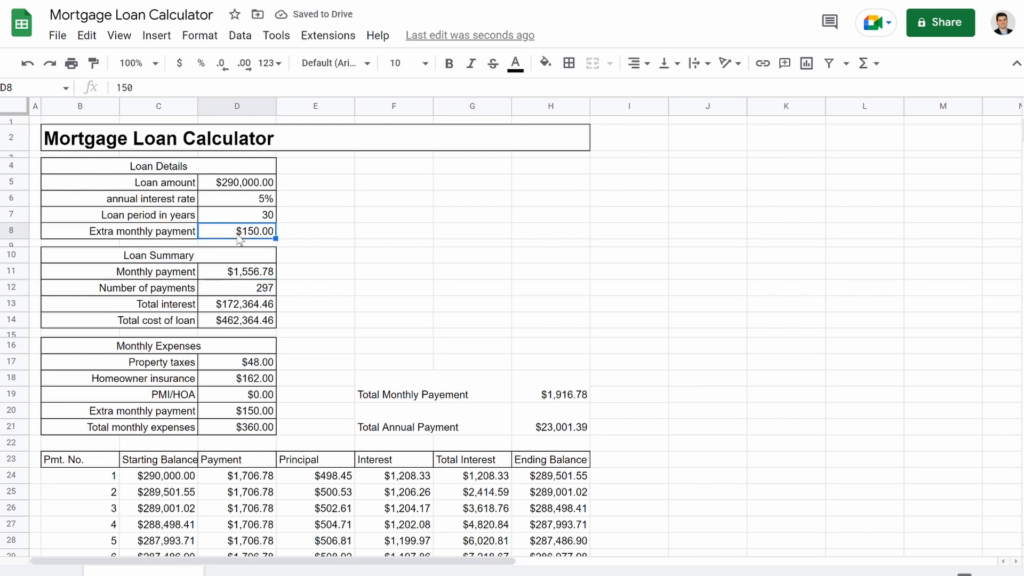
{"action": "left_click", "coordinate": [258, 289]}
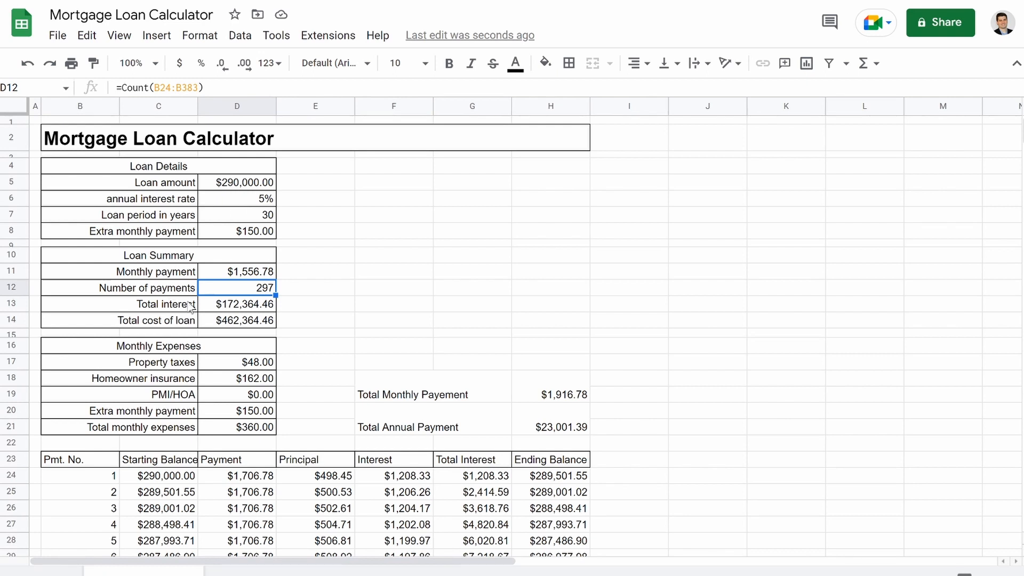
{"action": "key", "text": "Down"}
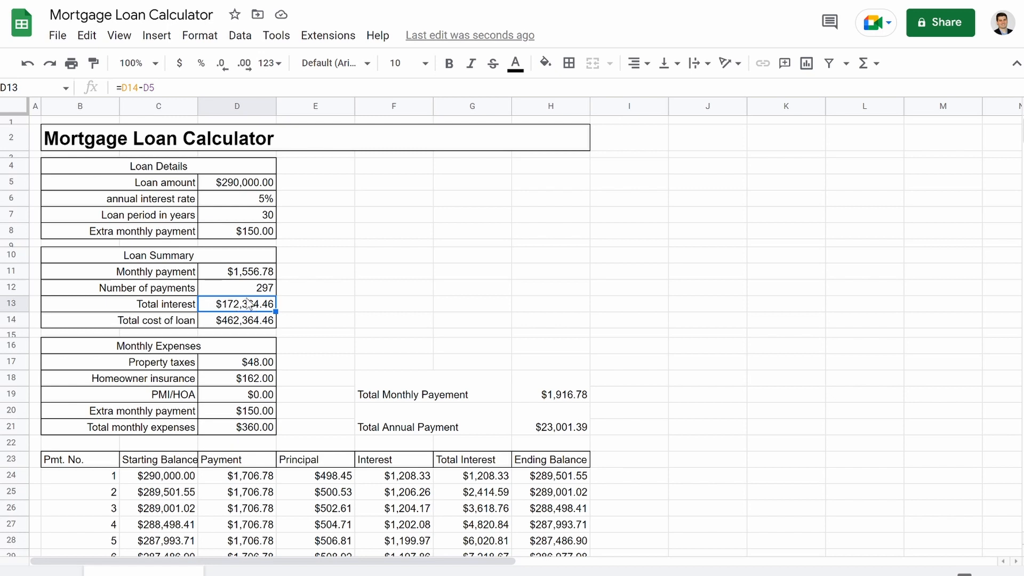
Step: Set the extra monthly payment in D8 to 0 and check the total interest in D13
{"action": "left_click", "coordinate": [246, 235]}
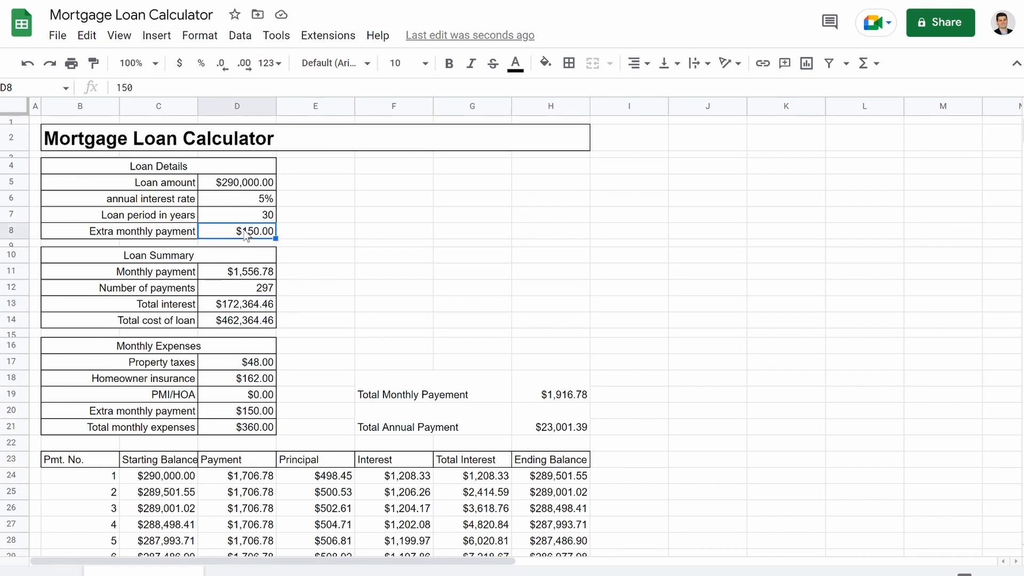
{"action": "type", "text": "0"}
{"action": "key", "text": "Return"}
{"action": "left_click", "coordinate": [235, 308]}
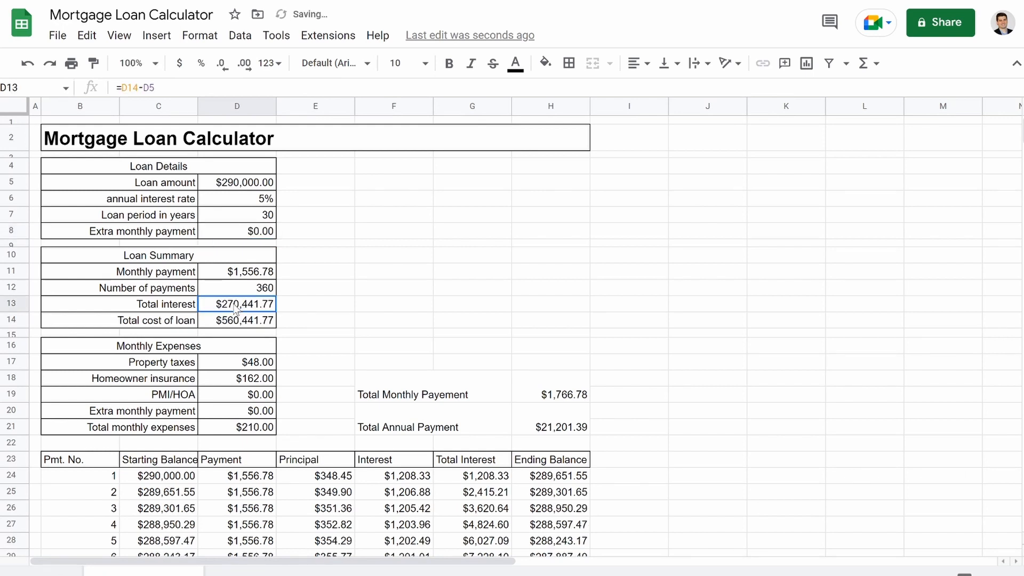
Step: Set the extra monthly payment in D8 back to 150 and check the total interest in D13
{"action": "left_click", "coordinate": [248, 235]}
{"action": "type", "text": "150"}
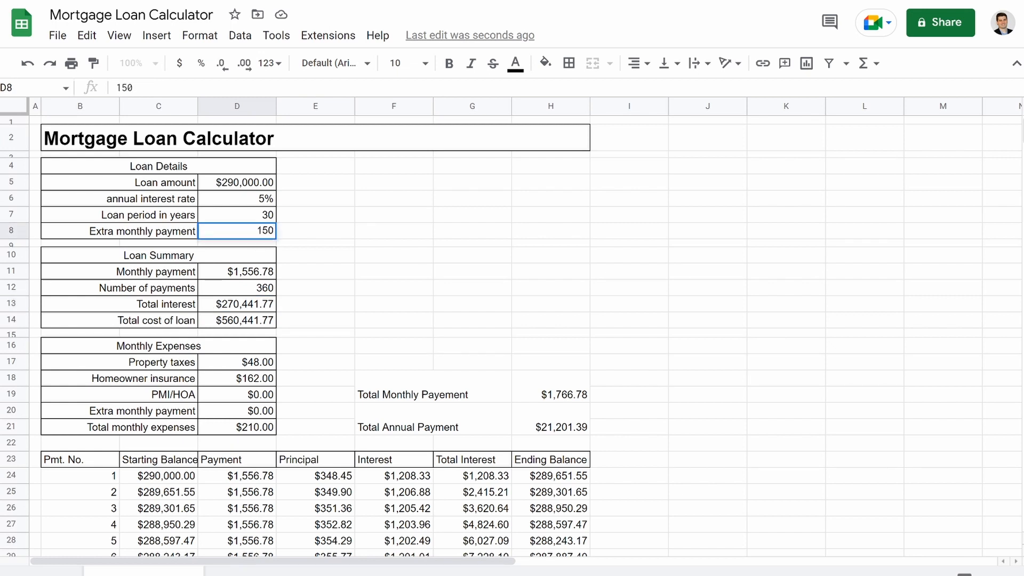
{"action": "key", "text": "Return"}
{"action": "left_click", "coordinate": [235, 309]}
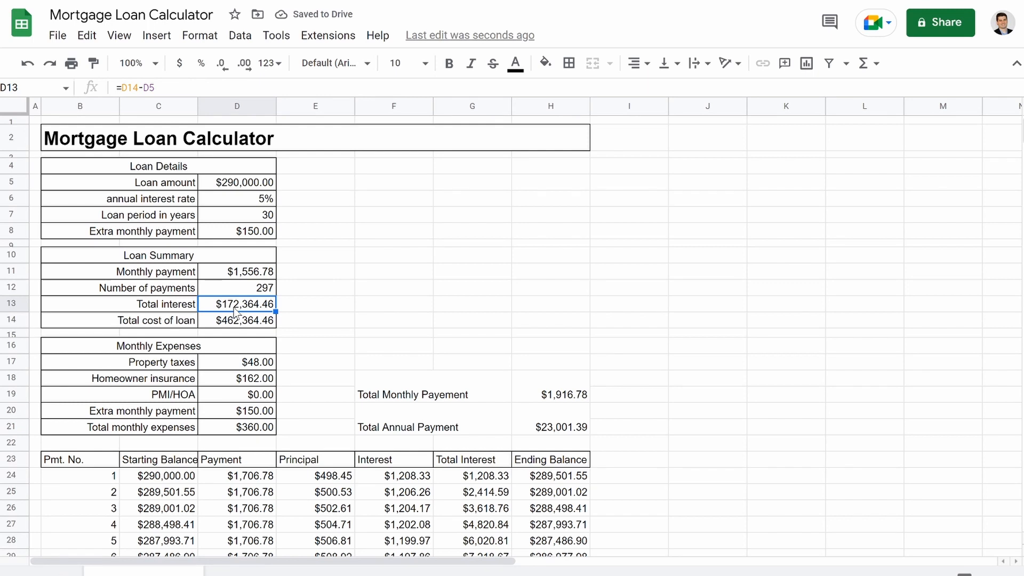
Step: Set the extra monthly payment in D8 of the Loan Details to 0
{"action": "left_click", "coordinate": [257, 235]}
{"action": "type", "text": "0"}
{"action": "key", "text": "Return"}
{"action": "left_click", "coordinate": [451, 277]}
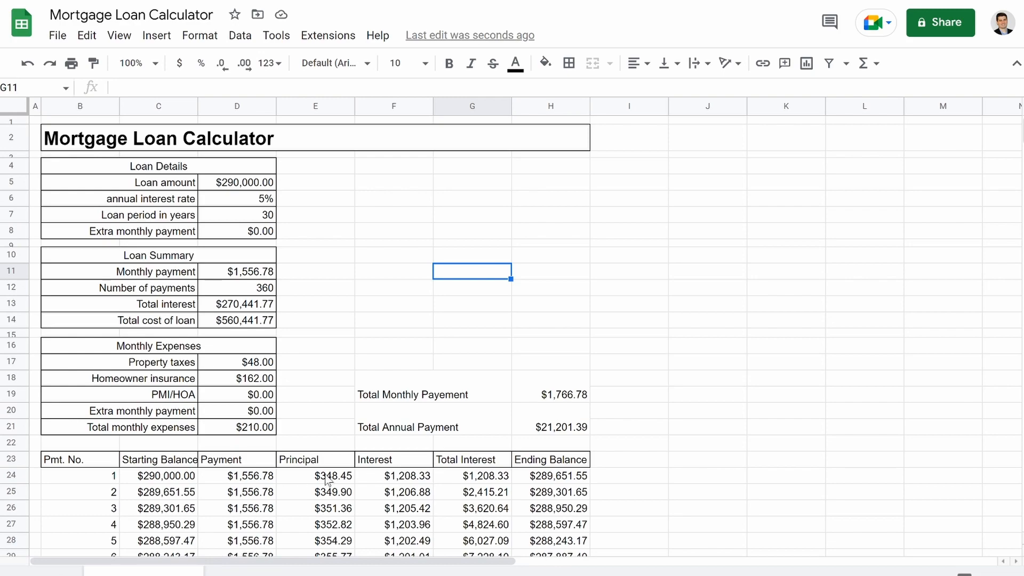
Step: Insert a chart of the Principal and Interest columns of the amortization schedule, using range E23:F383
{"action": "left_click_drag", "start_coordinate": [333, 460], "coordinate": [395, 558]}
{"action": "left_click", "coordinate": [156, 35]}
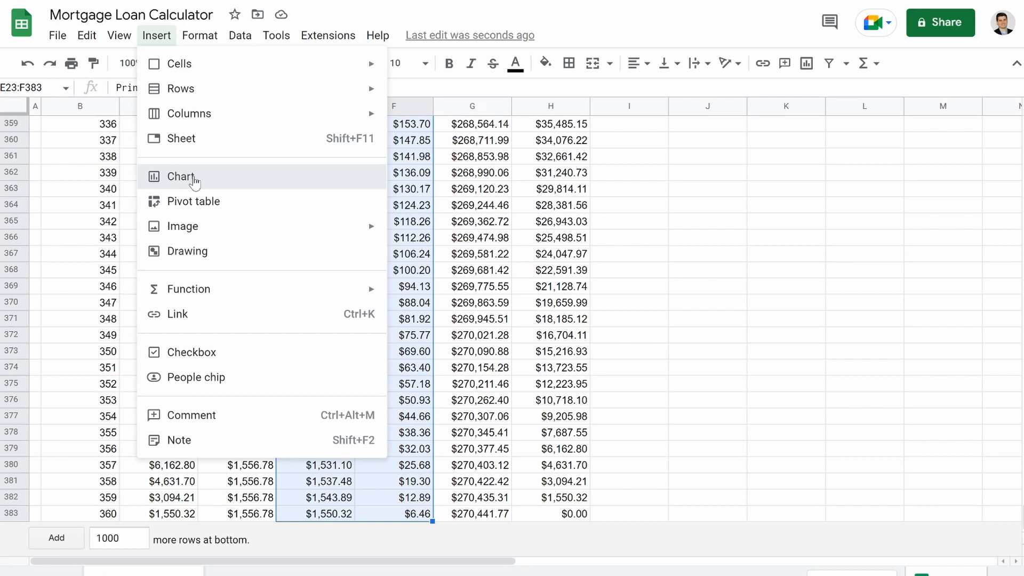
{"action": "left_click", "coordinate": [181, 177]}
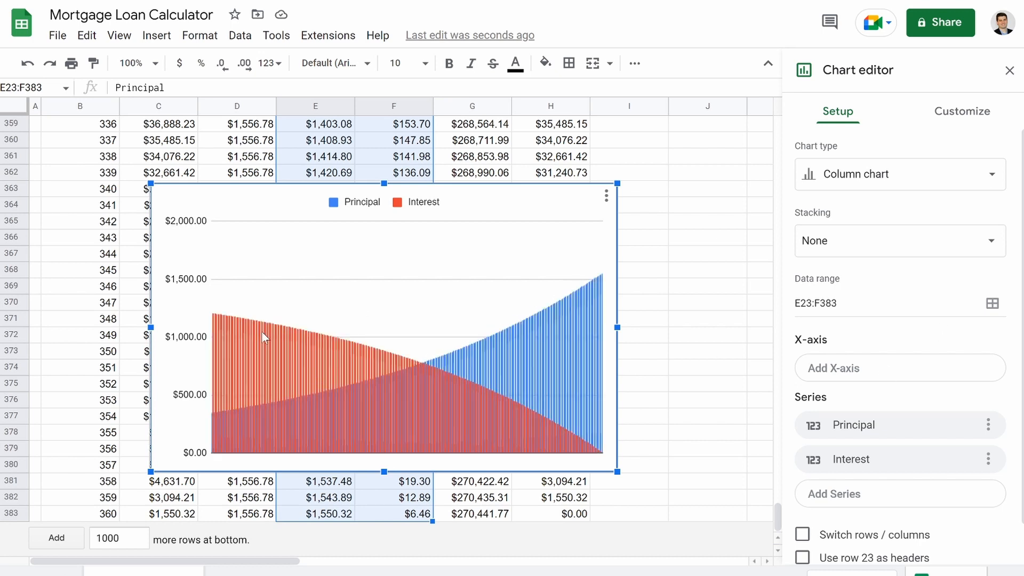
Step: Move the Principal and Interest chart from the end of the schedule to the calculator tables at the start of the sheet
{"action": "left_click_drag", "start_coordinate": [407, 290], "coordinate": [432, 37]}
{"action": "left_click_drag", "start_coordinate": [432, 1], "coordinate": [499, 167]}
{"action": "scroll", "coordinate": [232, 252], "scroll_direction": "up", "scroll_amount": 6}
{"action": "scroll", "coordinate": [260, 208], "scroll_direction": "down", "scroll_amount": 3}
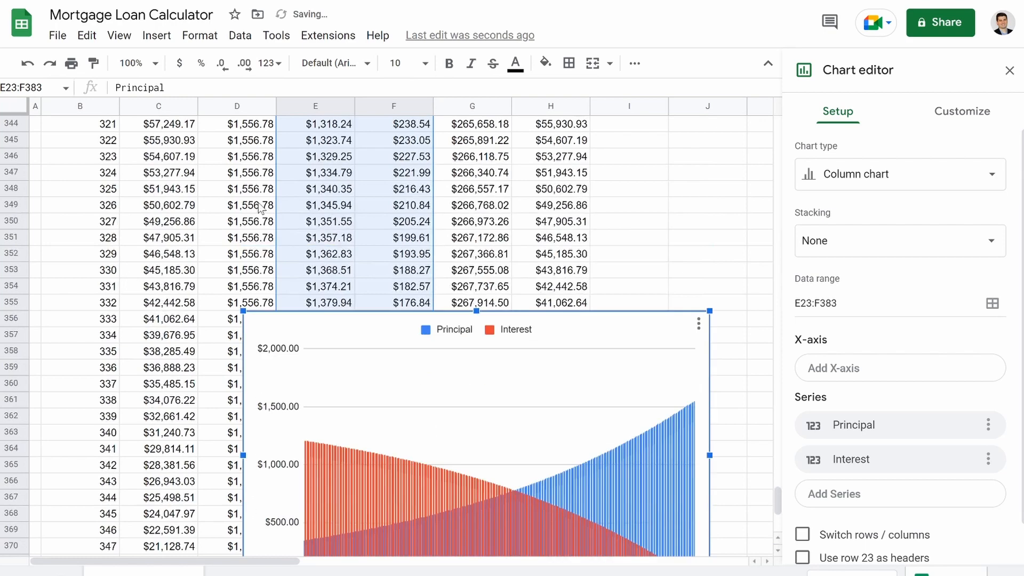
{"action": "left_click_drag", "start_coordinate": [439, 407], "coordinate": [501, 506]}
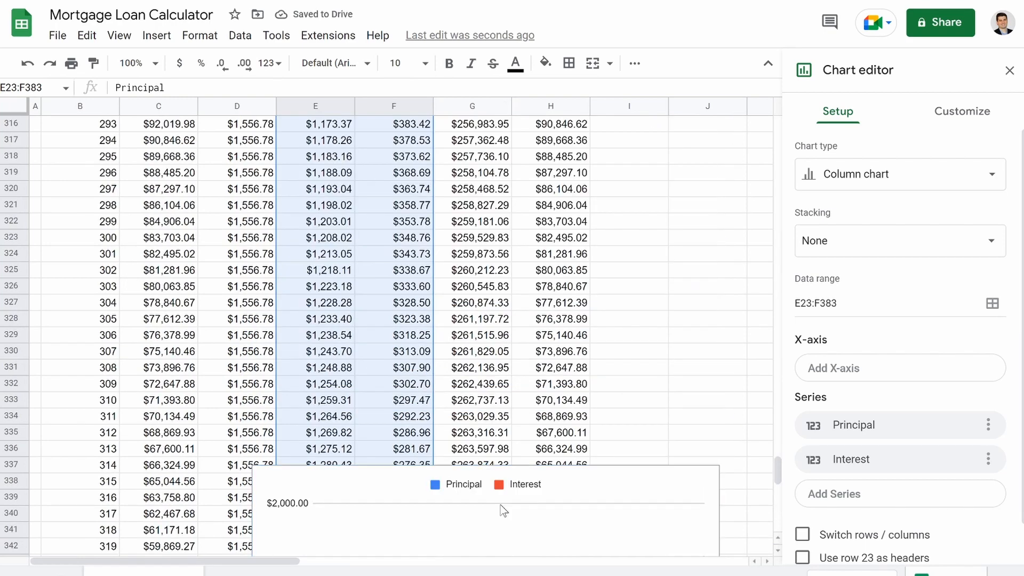
{"action": "scroll", "coordinate": [437, 501], "scroll_direction": "down", "scroll_amount": 4}
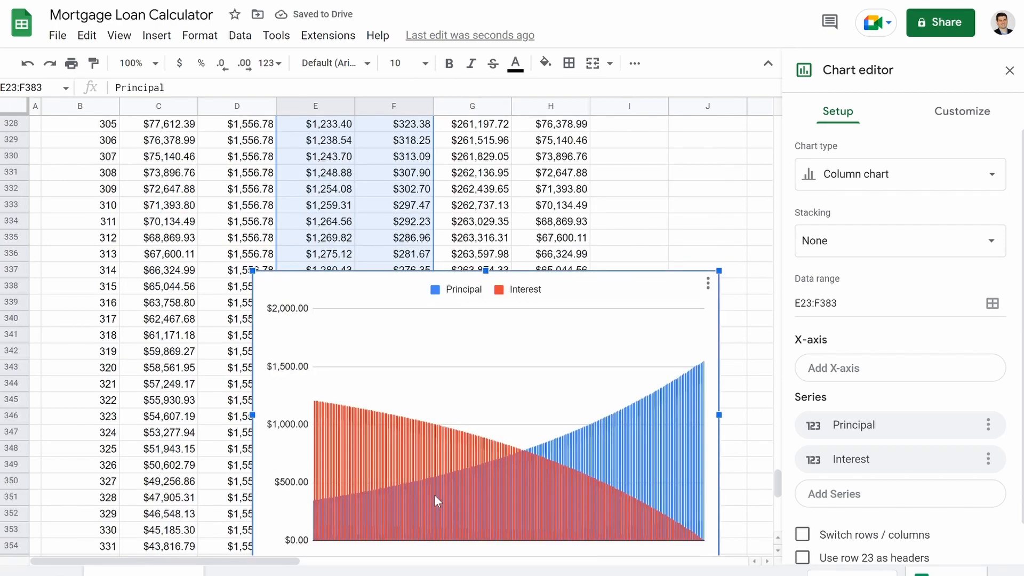
{"action": "scroll", "coordinate": [434, 494], "scroll_direction": "up", "scroll_amount": 20}
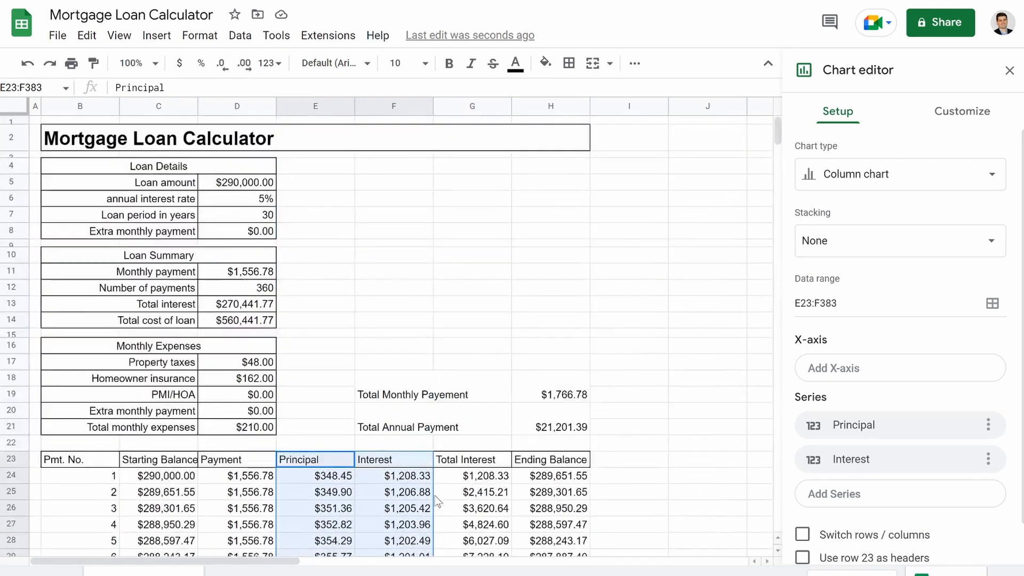
{"action": "left_click", "coordinate": [442, 245]}
{"action": "scroll", "coordinate": [523, 411], "scroll_direction": "down", "scroll_amount": 20}
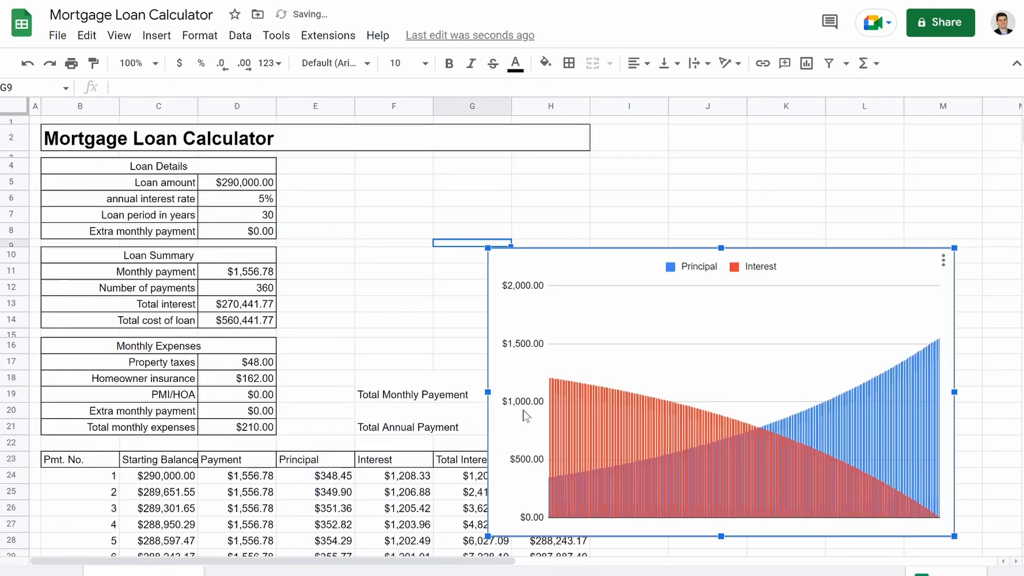
{"action": "scroll", "coordinate": [552, 365], "scroll_direction": "up", "scroll_amount": 20}
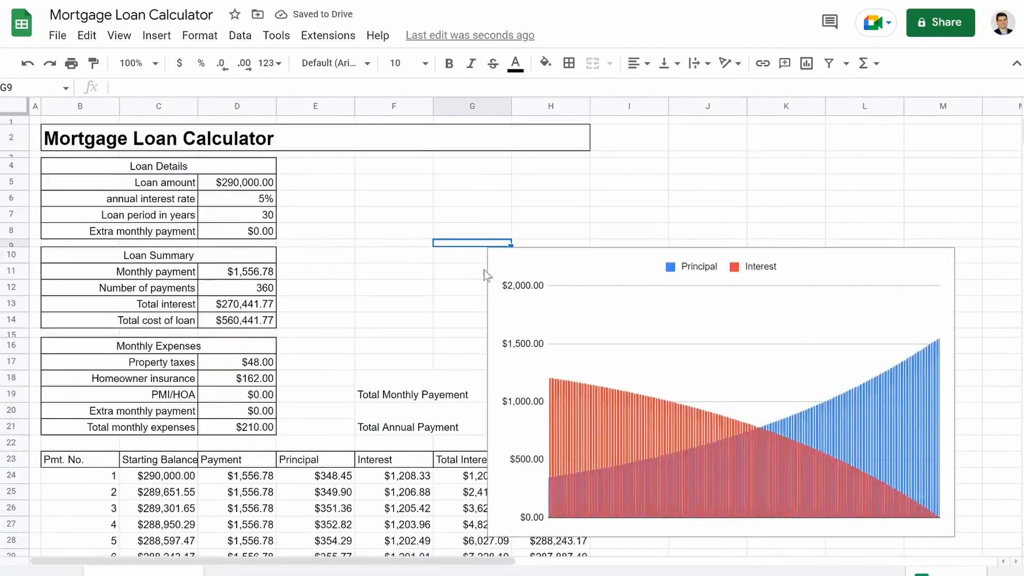
{"action": "left_click", "coordinate": [525, 323]}
{"action": "left_click_drag", "start_coordinate": [597, 317], "coordinate": [320, 201]}
Step: Try the 100% stacked area and stacked area types on the chart, and settle on the plain Area chart
{"action": "double_click", "coordinate": [332, 201]}
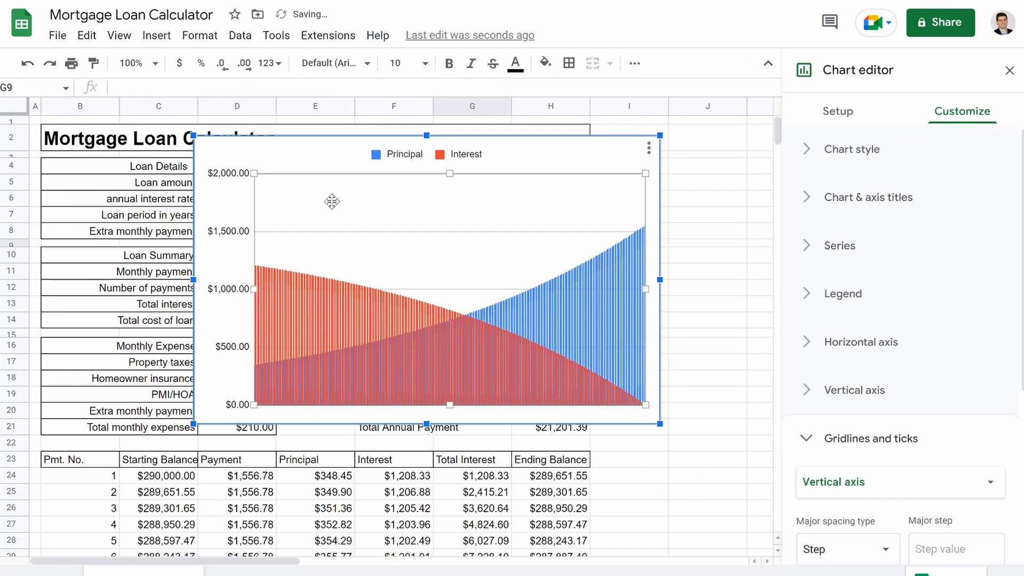
{"action": "left_click", "coordinate": [419, 337]}
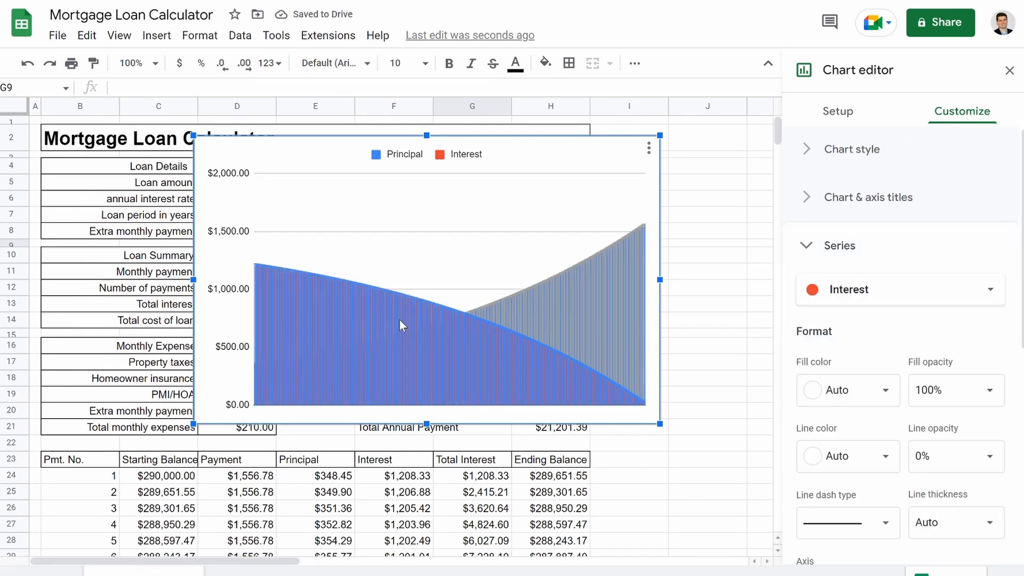
{"action": "left_click", "coordinate": [839, 113]}
{"action": "left_click", "coordinate": [908, 171]}
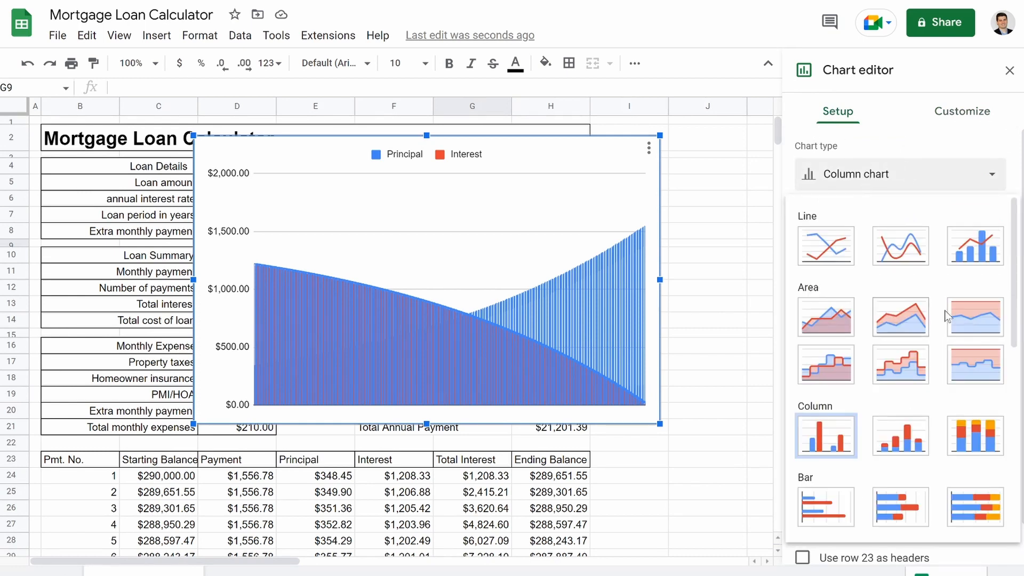
{"action": "left_click", "coordinate": [980, 317]}
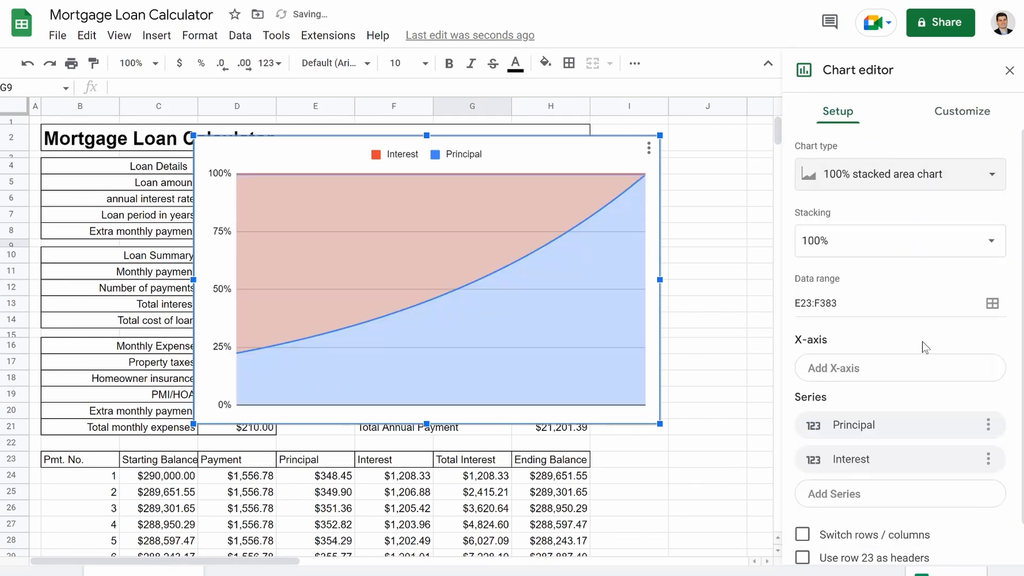
{"action": "left_click", "coordinate": [861, 176]}
{"action": "left_click", "coordinate": [902, 324]}
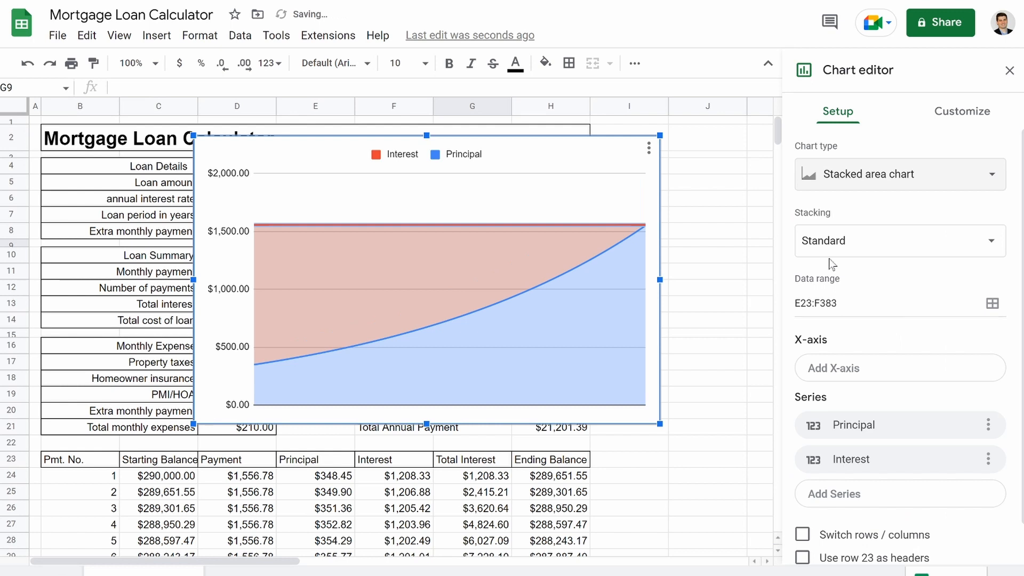
{"action": "left_click", "coordinate": [854, 181]}
{"action": "left_click", "coordinate": [832, 333]}
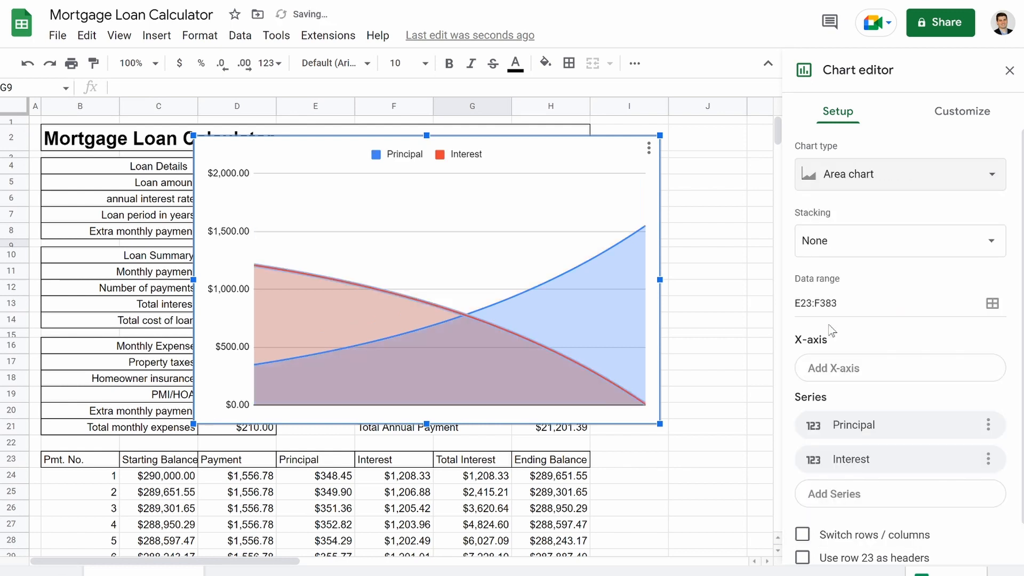
Step: Set the line color of the chart's Principal series to bright green
{"action": "left_click", "coordinate": [438, 284]}
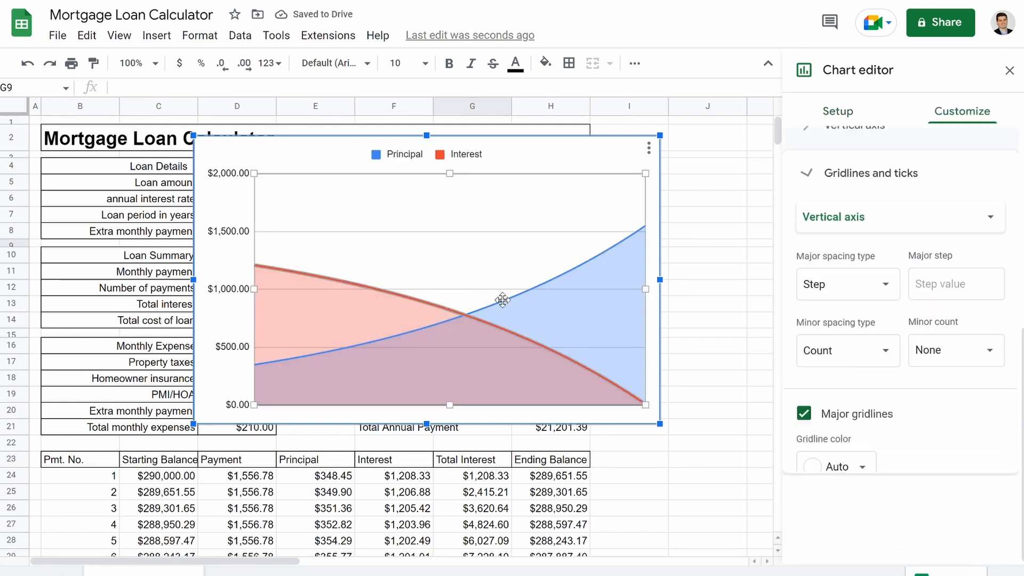
{"action": "left_click", "coordinate": [533, 292]}
{"action": "left_click", "coordinate": [837, 293]}
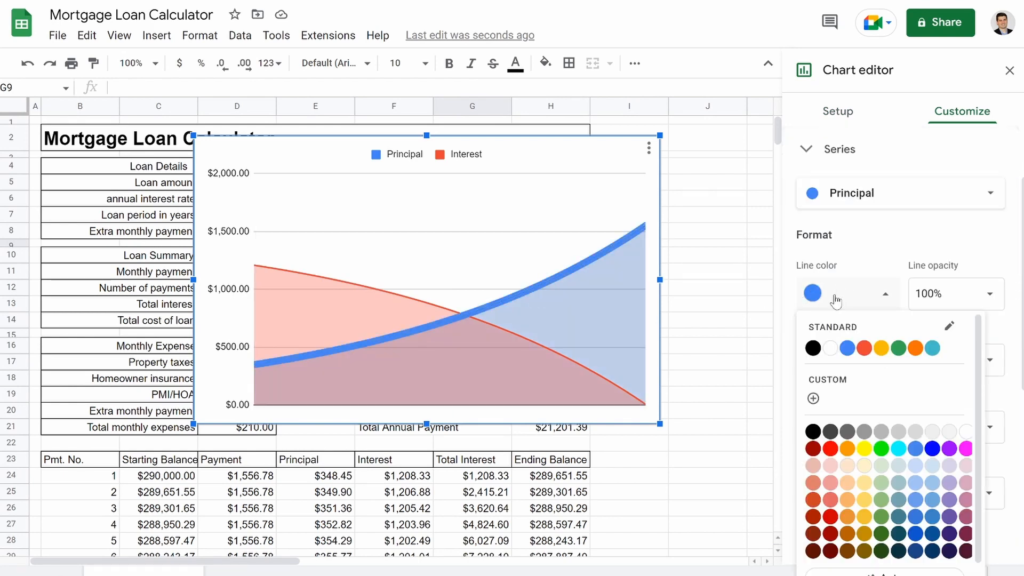
{"action": "left_click", "coordinate": [882, 448]}
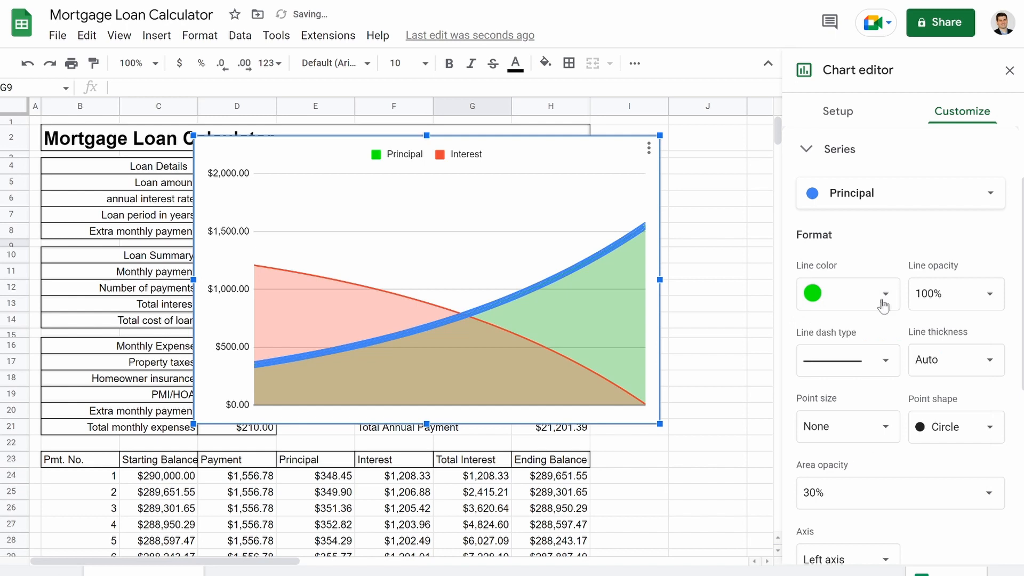
Step: Give the Principal series a custom turquoise-green line color, #00ff98
{"action": "left_click", "coordinate": [883, 303]}
{"action": "left_click", "coordinate": [811, 399]}
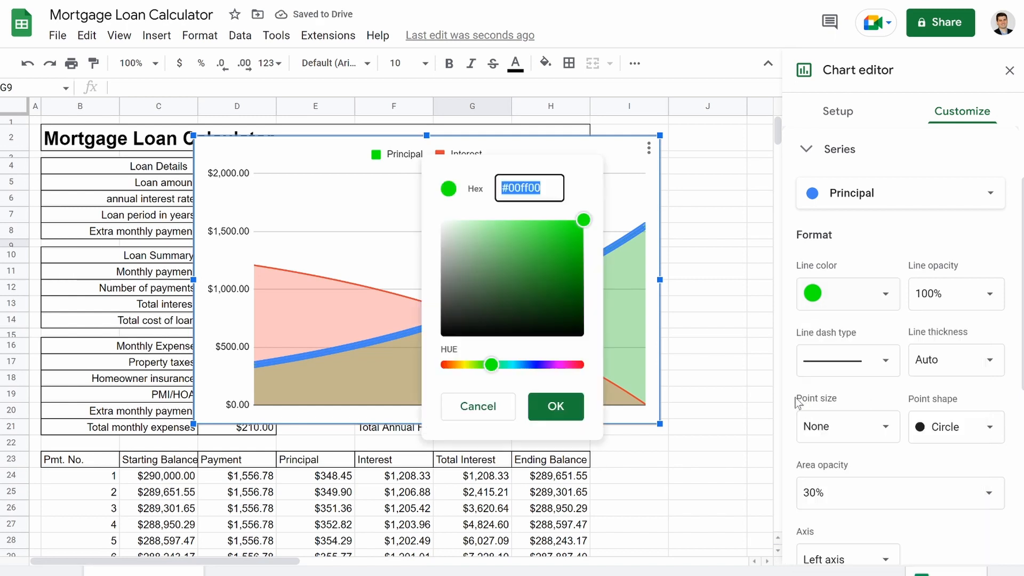
{"action": "left_click_drag", "start_coordinate": [492, 365], "coordinate": [503, 373]}
{"action": "left_click", "coordinate": [556, 406]}
{"action": "left_click", "coordinate": [361, 276]}
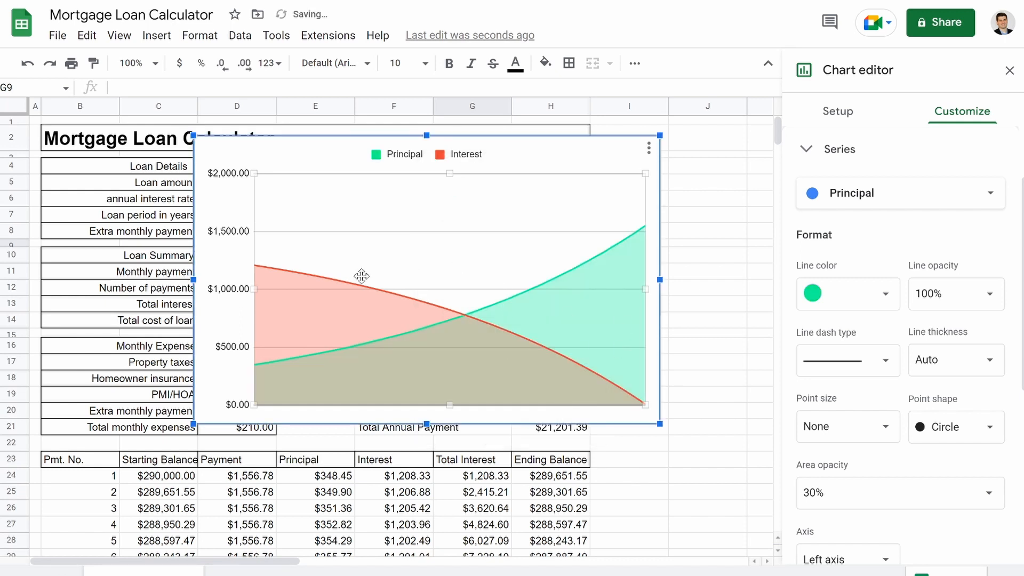
{"action": "left_click", "coordinate": [718, 275]}
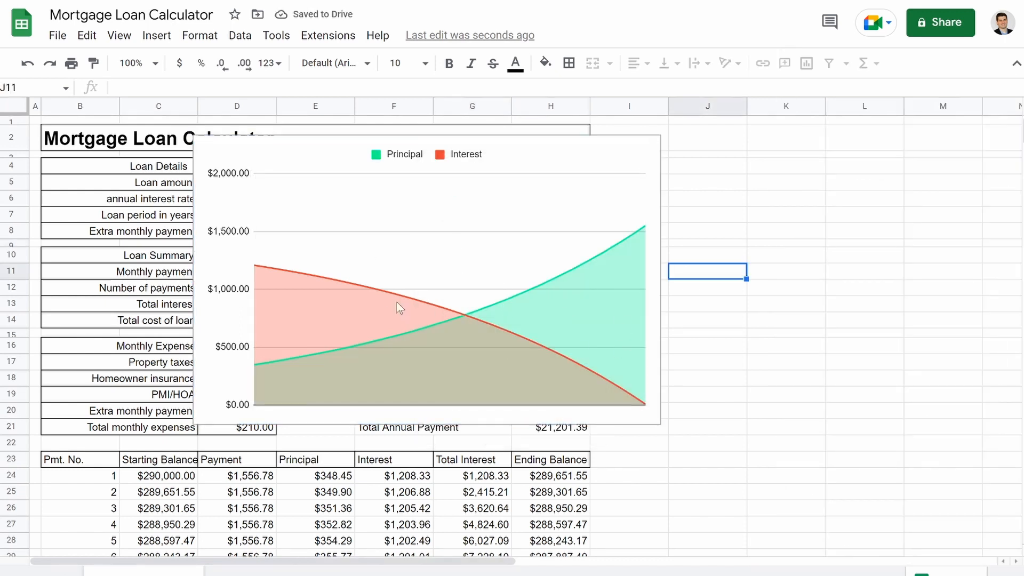
Step: Set the line color of the chart's Interest series to gray
{"action": "left_click", "coordinate": [371, 289]}
{"action": "double_click", "coordinate": [342, 282]}
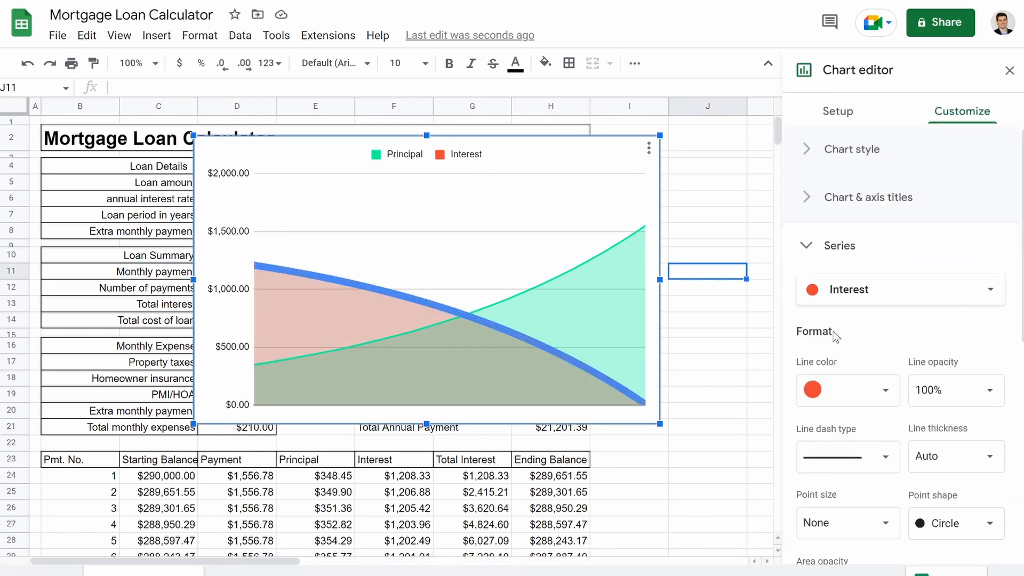
{"action": "left_click", "coordinate": [970, 299]}
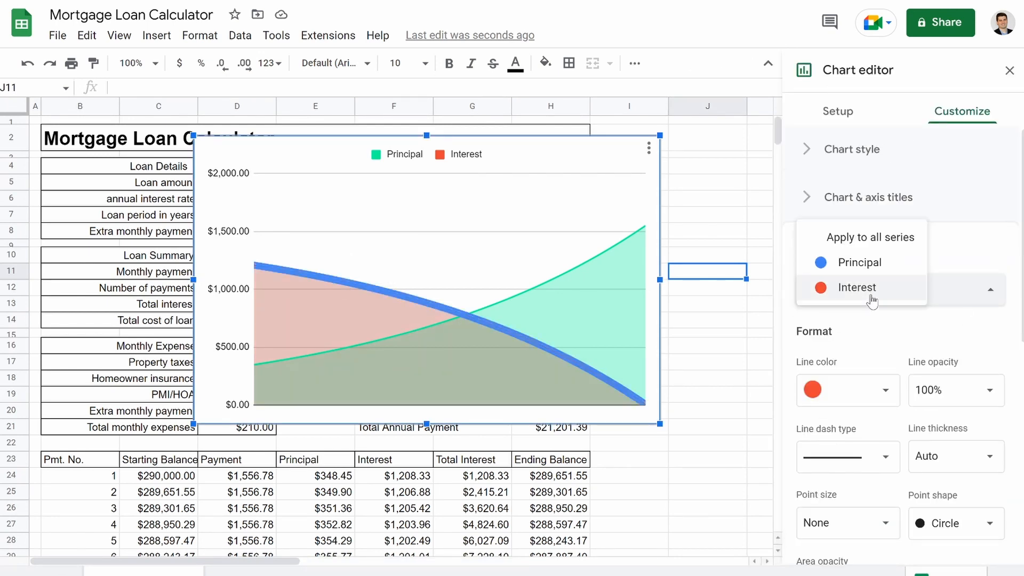
{"action": "left_click", "coordinate": [836, 396]}
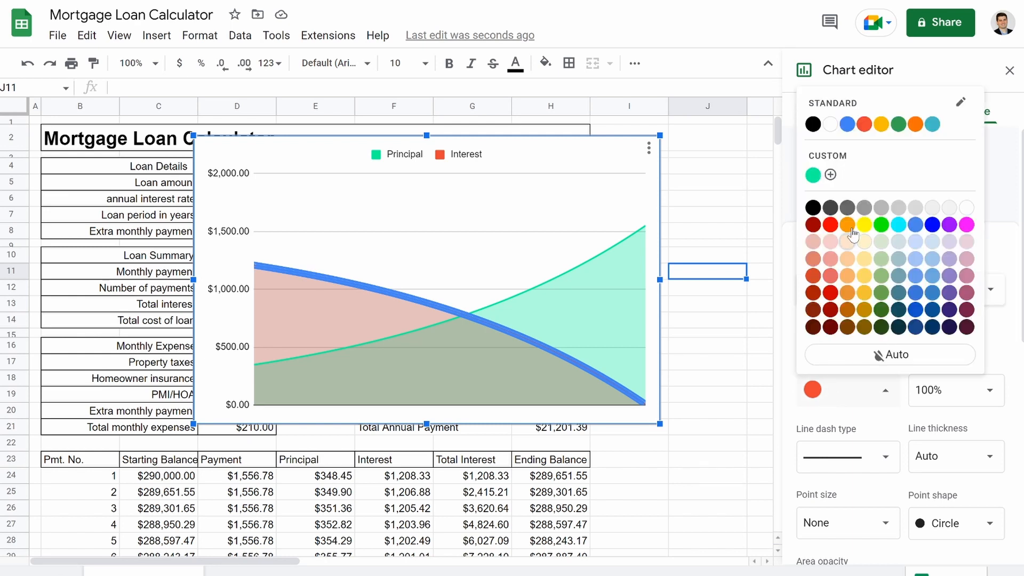
{"action": "left_click", "coordinate": [898, 208]}
{"action": "left_click", "coordinate": [681, 307]}
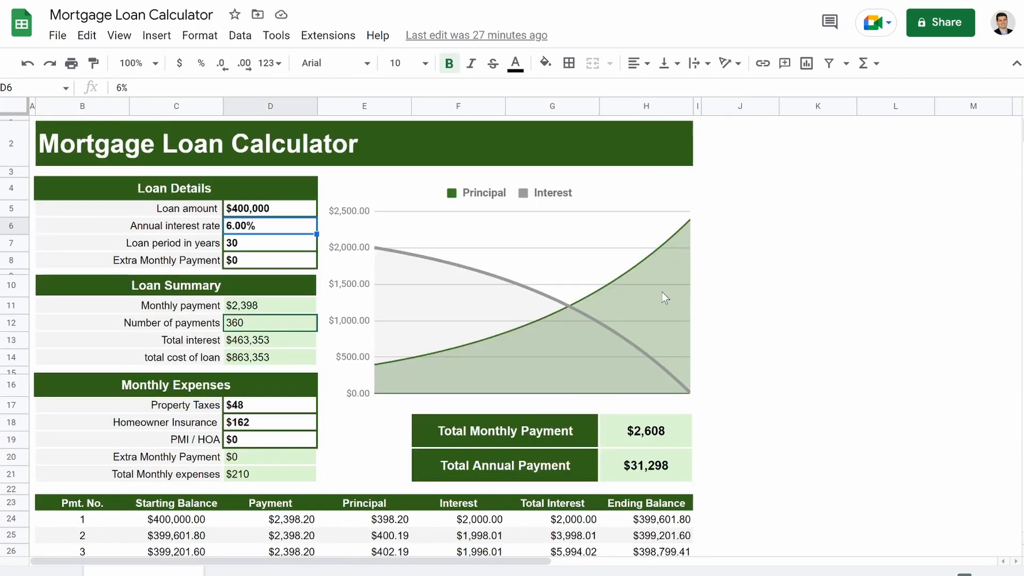
Step: Switch to the finished green-styled calculator and copy the hex code of its chart's dark green Principal color, #30631a
{"action": "left_click", "coordinate": [661, 293]}
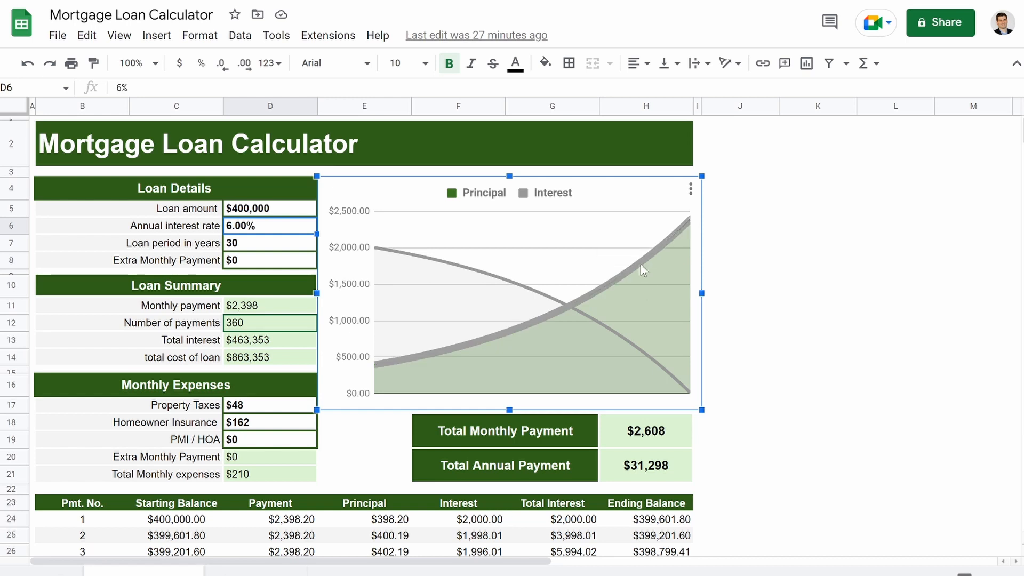
{"action": "double_click", "coordinate": [641, 264]}
{"action": "left_click", "coordinate": [843, 304]}
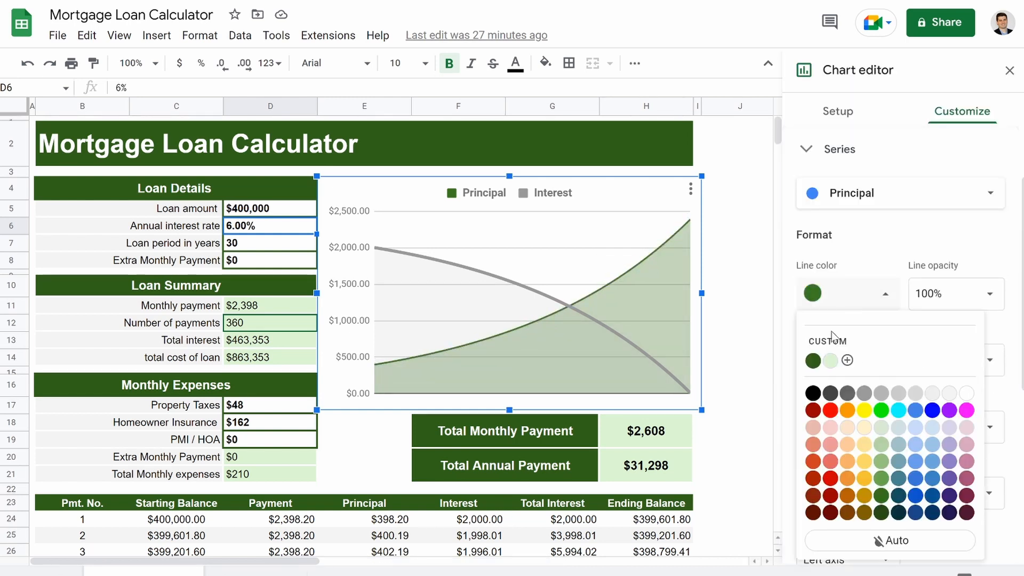
{"action": "left_click", "coordinate": [847, 360]}
{"action": "key", "text": "ctrl+c"}
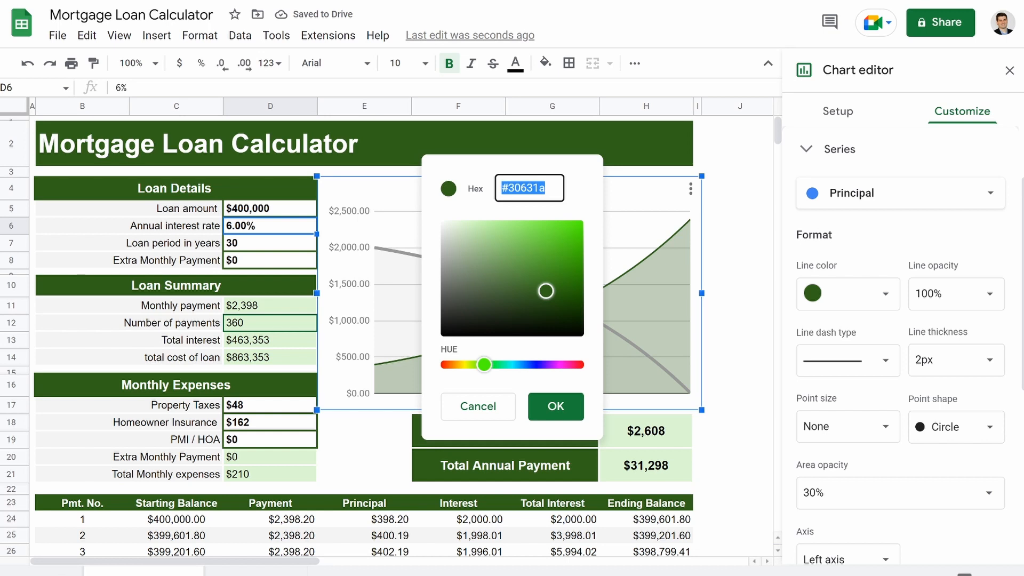
{"action": "left_click", "coordinate": [556, 406]}
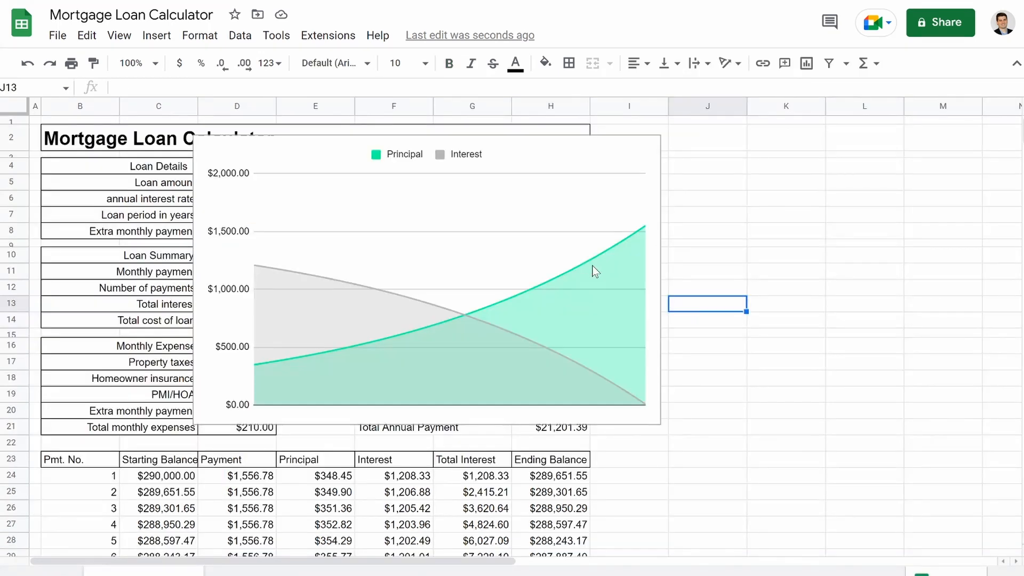
Step: Back in the unformatted calculator, set the Principal series' line color to the copied custom color #30631a
{"action": "double_click", "coordinate": [592, 265]}
{"action": "left_click", "coordinate": [848, 294]}
{"action": "left_click", "coordinate": [830, 396]}
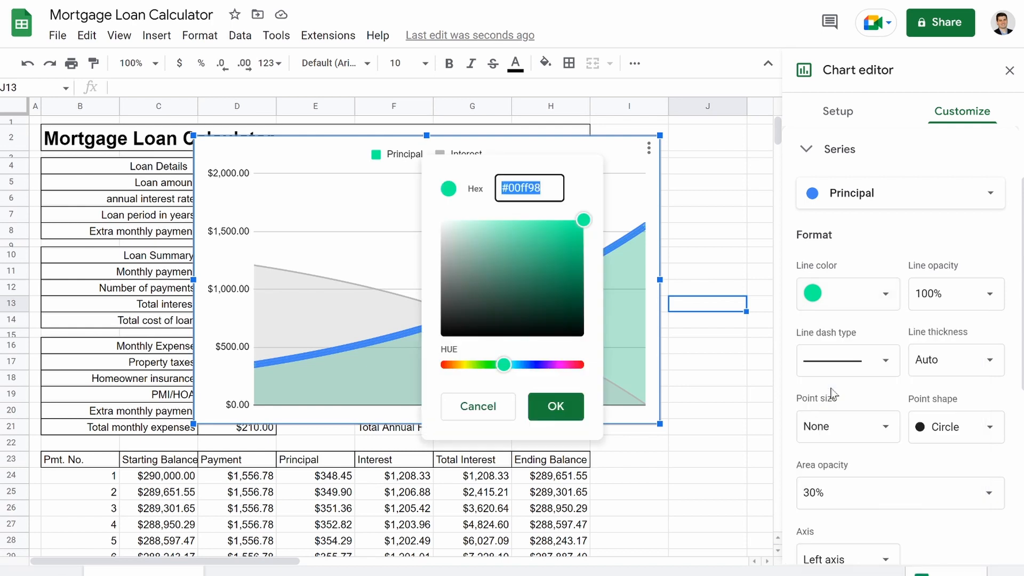
{"action": "key", "text": "ctrl+v"}
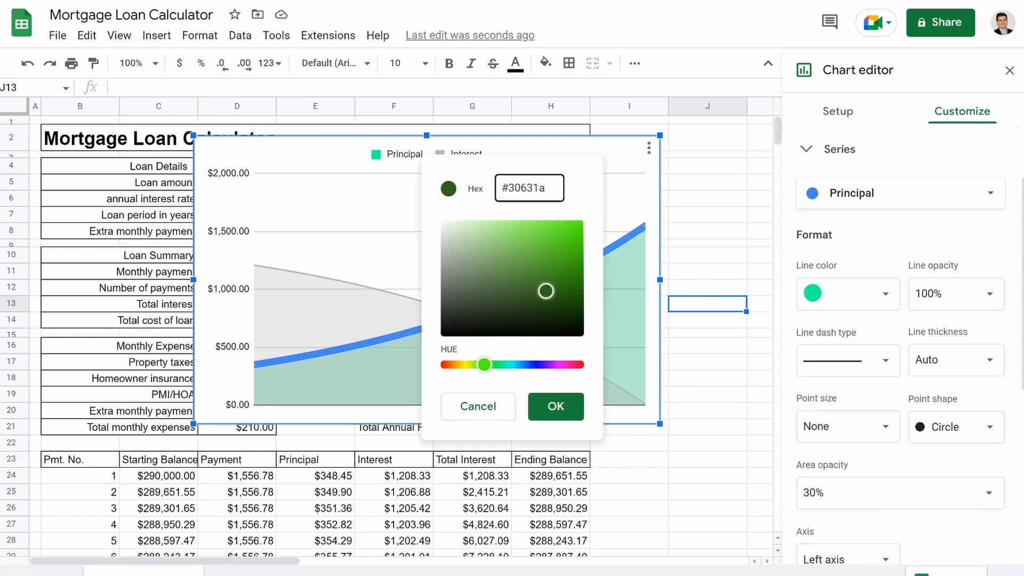
{"action": "key", "text": "Return"}
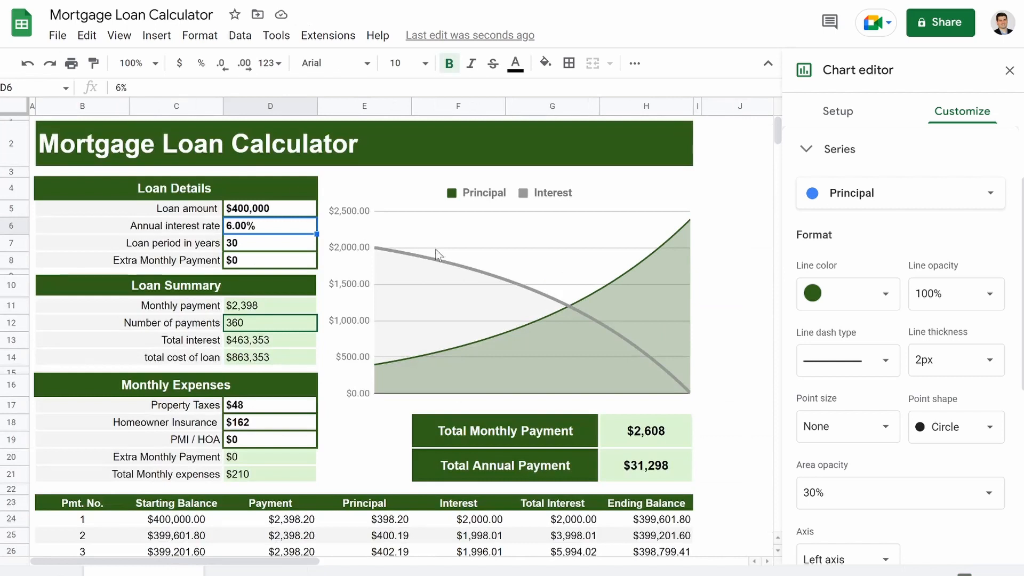
Step: In the finished green-styled calculator, select the chart's Interest series and copy the hex code of its gray line color
{"action": "left_click", "coordinate": [438, 260]}
{"action": "left_click", "coordinate": [442, 265]}
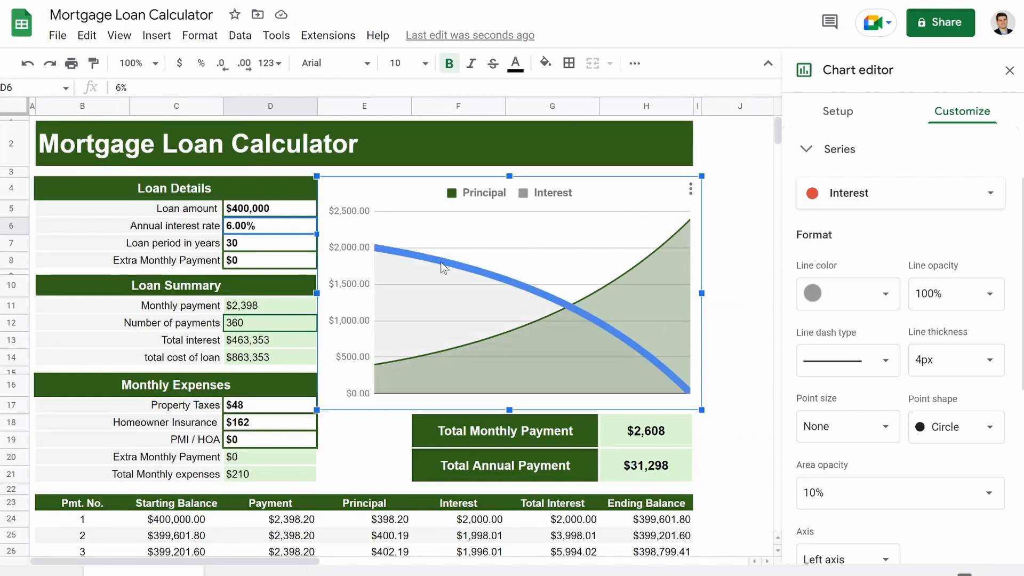
{"action": "left_click", "coordinate": [859, 293]}
{"action": "left_click", "coordinate": [846, 359]}
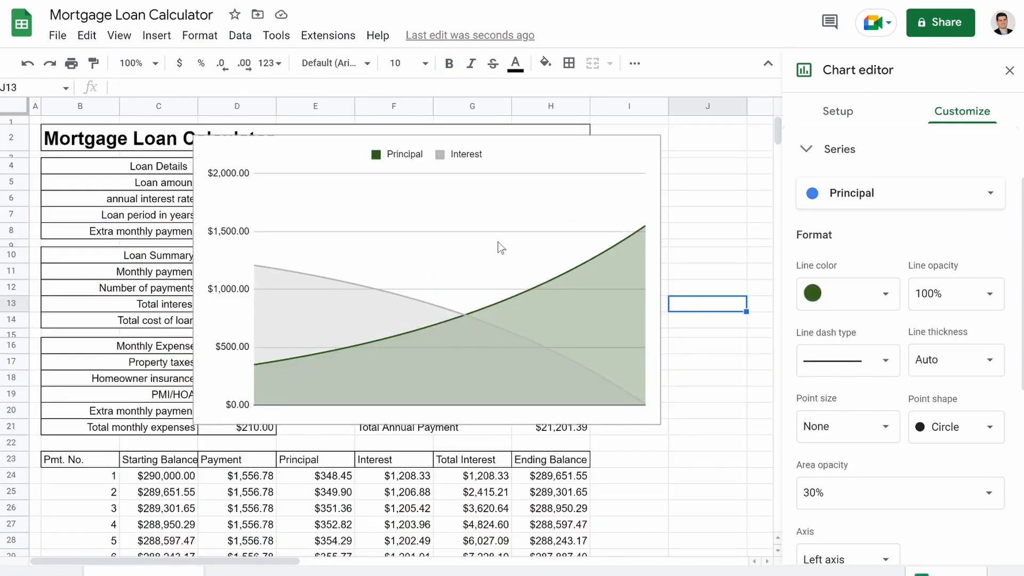
Step: In the unformatted calculator's chart, set the Interest series' line color to custom #999999 and its line thickness to 4px
{"action": "left_click", "coordinate": [498, 244]}
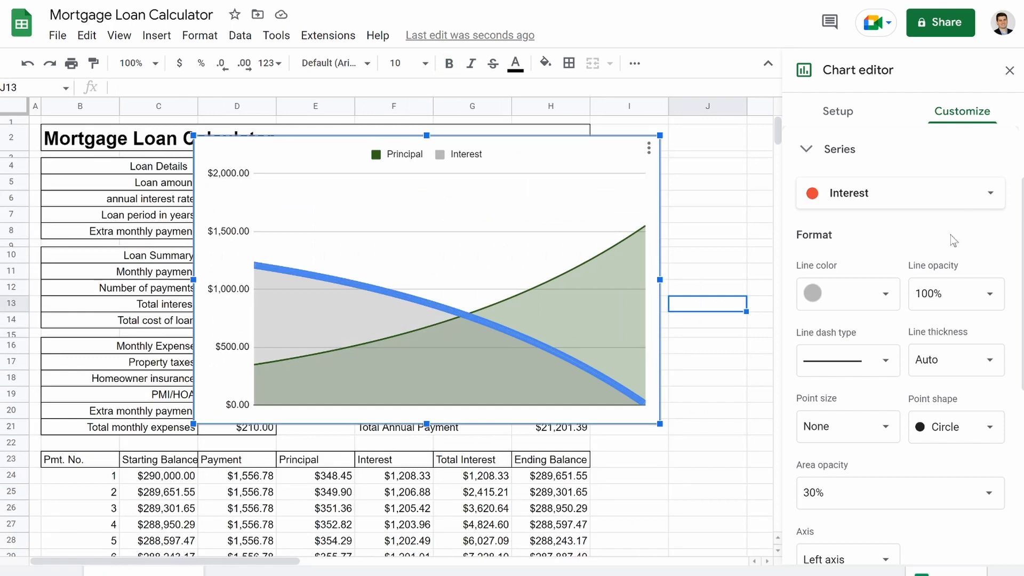
{"action": "left_click", "coordinate": [847, 302]}
{"action": "left_click", "coordinate": [847, 399]}
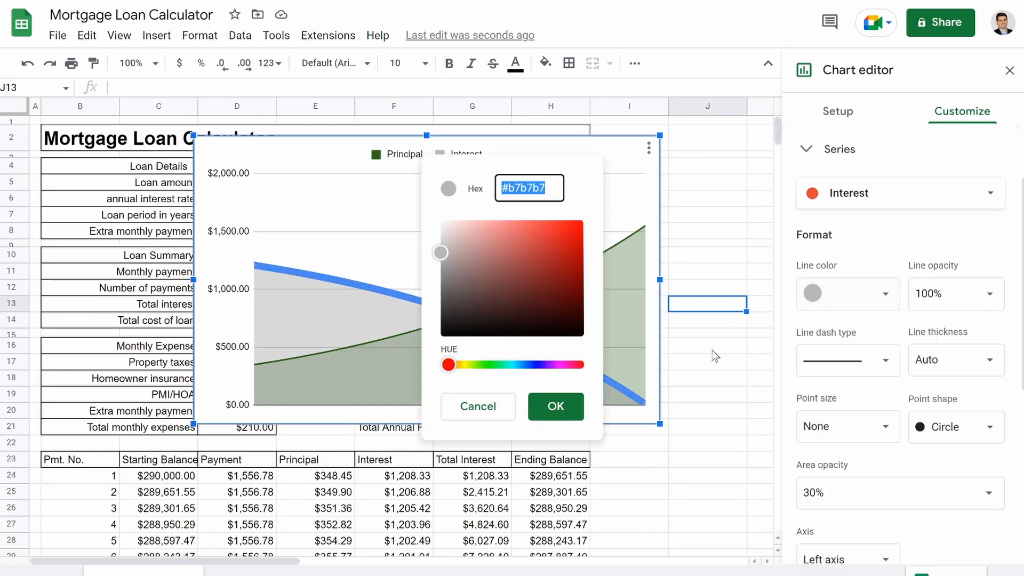
{"action": "type", "text": "#999999"}
{"action": "key", "text": "Return"}
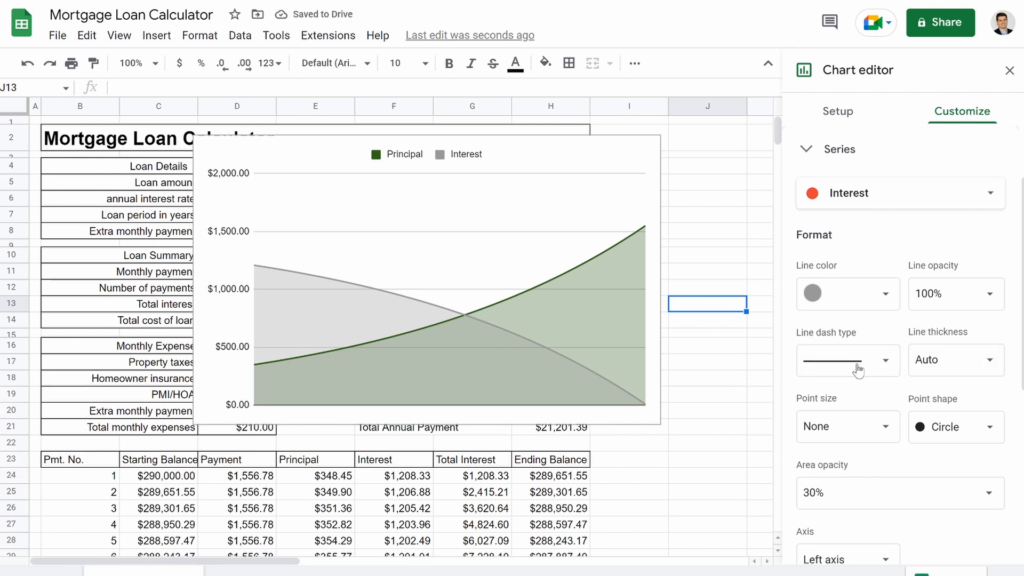
{"action": "left_click", "coordinate": [939, 359]}
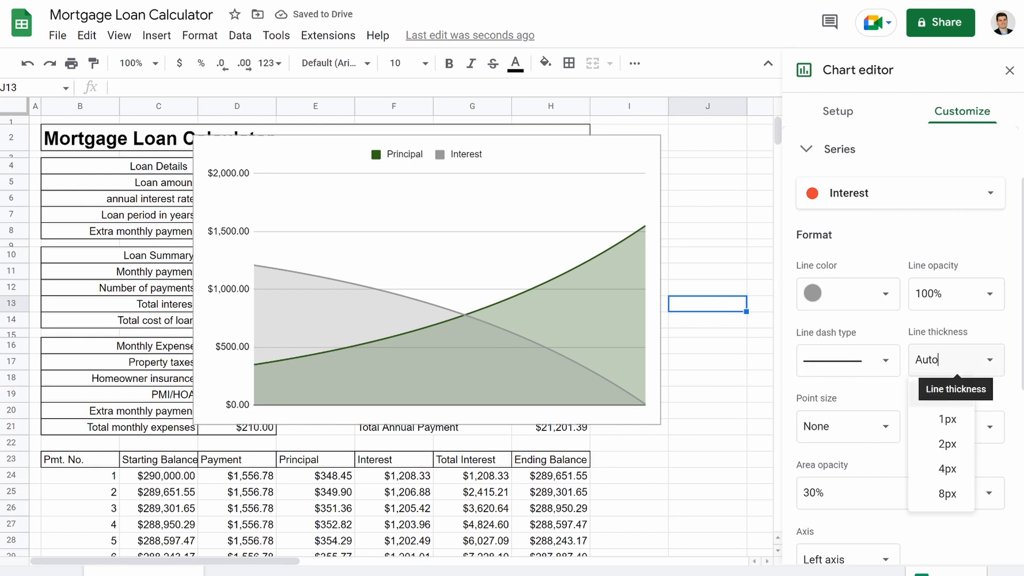
{"action": "left_click", "coordinate": [948, 469]}
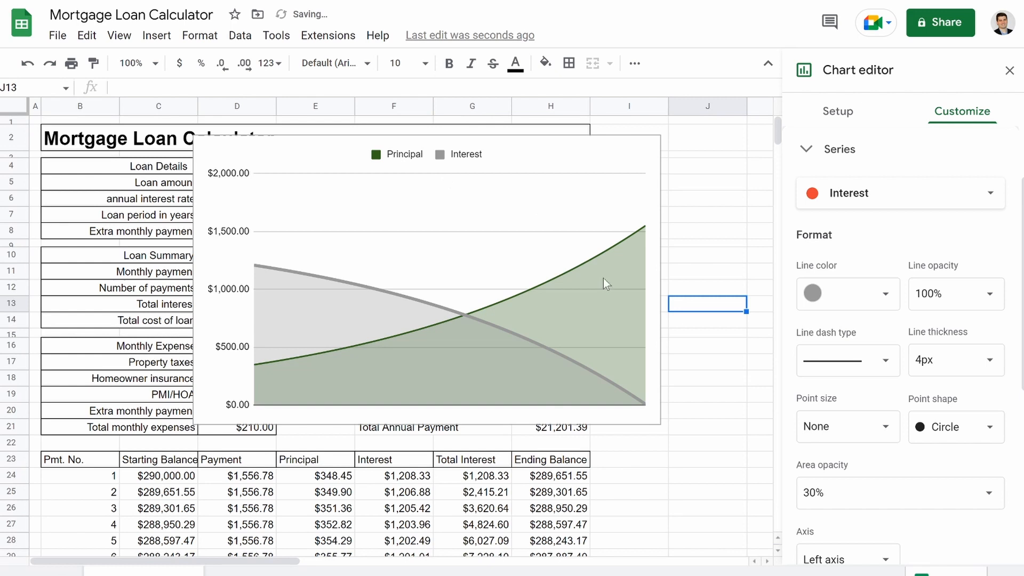
Step: Set both the chart's background color and its border color to None
{"action": "left_click", "coordinate": [459, 224]}
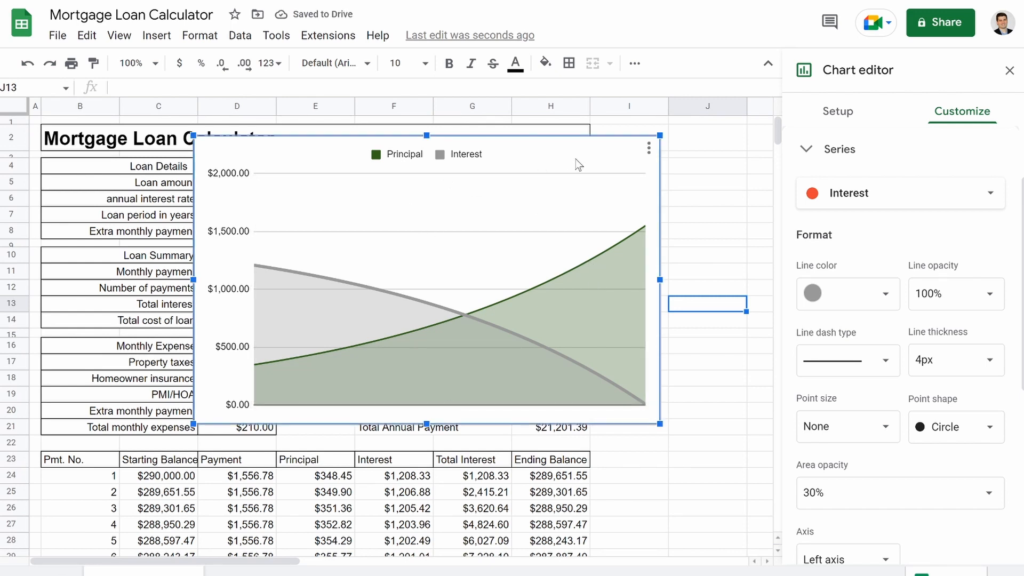
{"action": "left_click", "coordinate": [824, 114]}
{"action": "scroll", "coordinate": [901, 240], "scroll_direction": "up", "scroll_amount": 1}
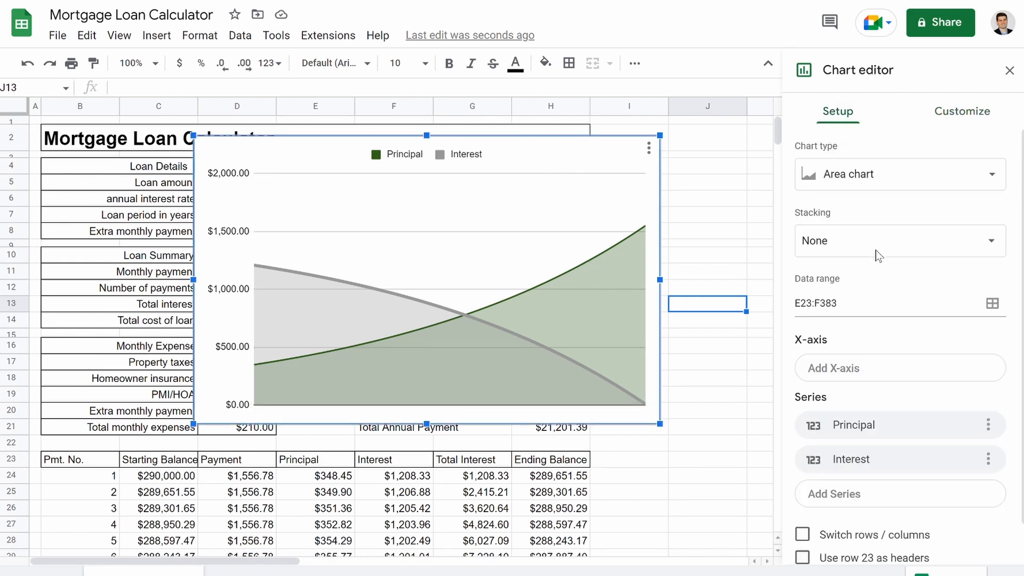
{"action": "left_click", "coordinate": [959, 114]}
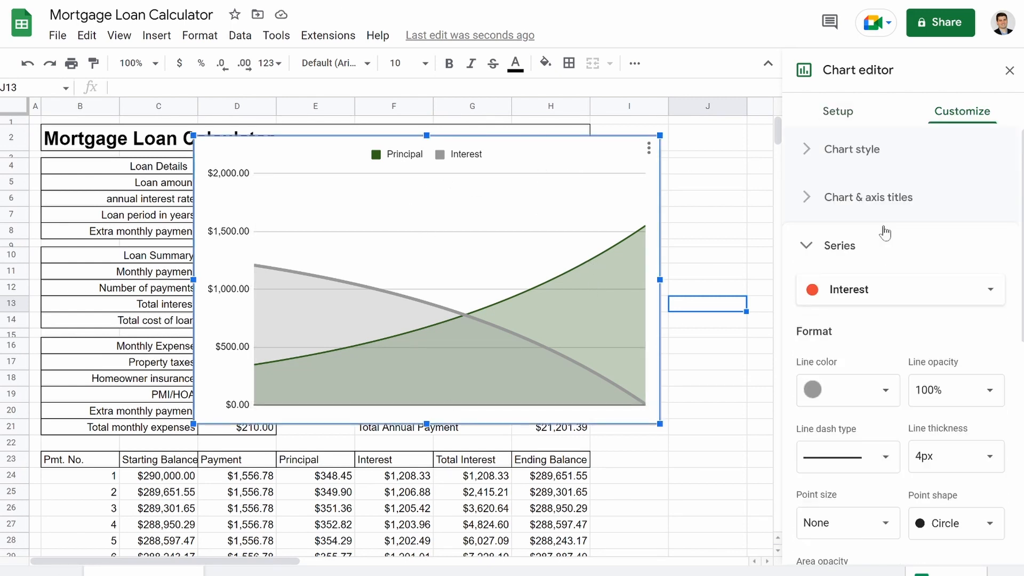
{"action": "left_click", "coordinate": [811, 153]}
{"action": "left_click", "coordinate": [824, 214]}
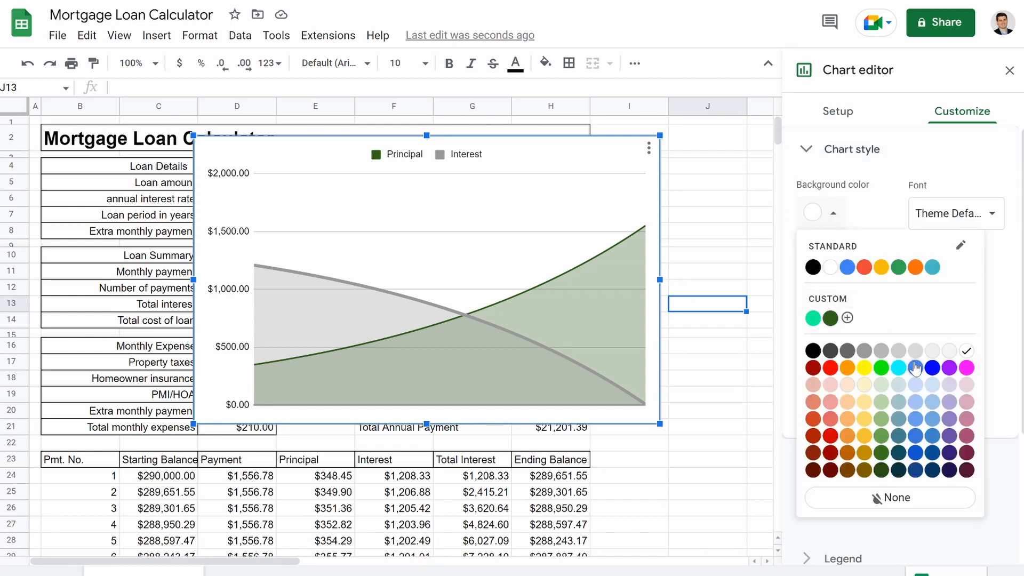
{"action": "left_click", "coordinate": [877, 499]}
{"action": "left_click", "coordinate": [827, 280]}
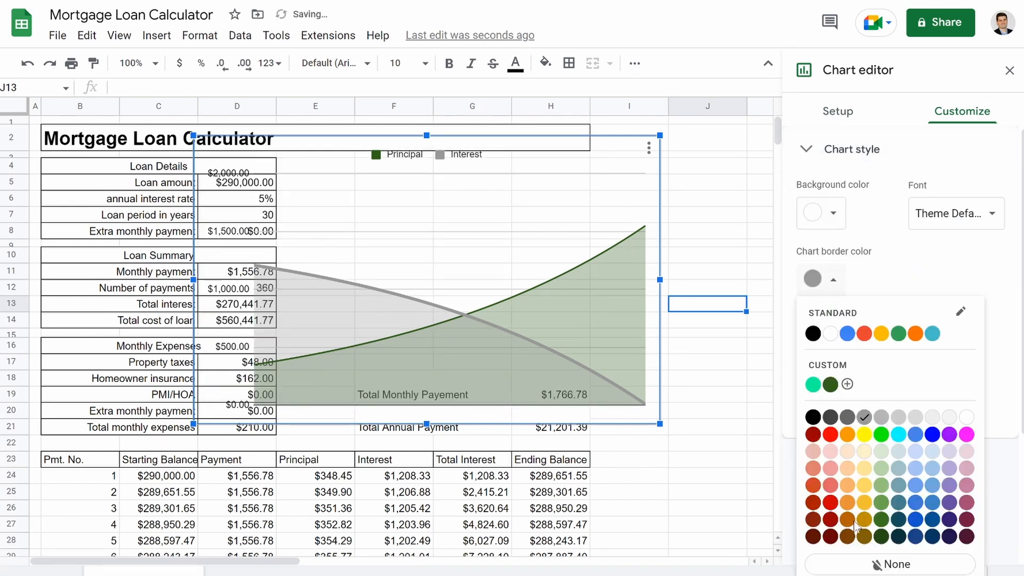
{"action": "left_click", "coordinate": [875, 565]}
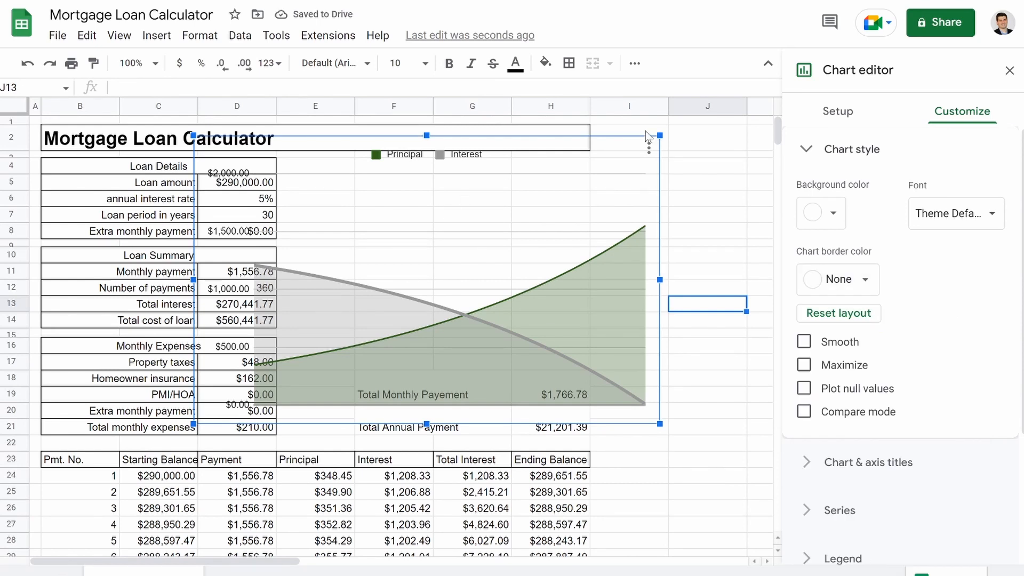
Step: Shrink the chart and place it beside the loan tables, below the title and above the Total Monthly Payment row
{"action": "left_click_drag", "start_coordinate": [660, 136], "coordinate": [543, 214]}
{"action": "left_click_drag", "start_coordinate": [426, 296], "coordinate": [503, 252]}
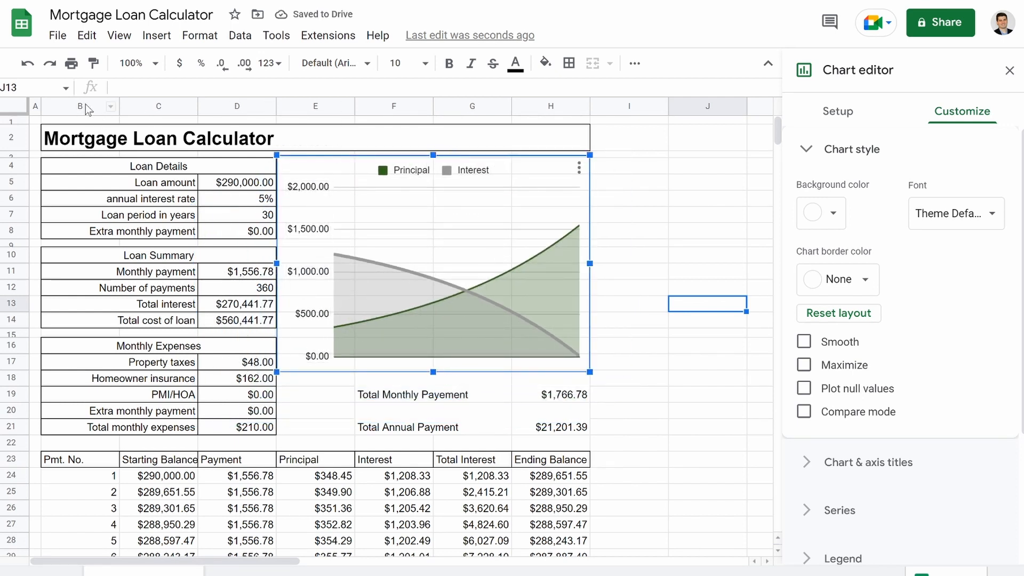
Step: Widen columns C through H equally and resize the chart's width to span columns E through H
{"action": "left_click_drag", "start_coordinate": [198, 106], "coordinate": [604, 106]}
{"action": "left_click", "coordinate": [684, 275]}
{"action": "left_click", "coordinate": [581, 273]}
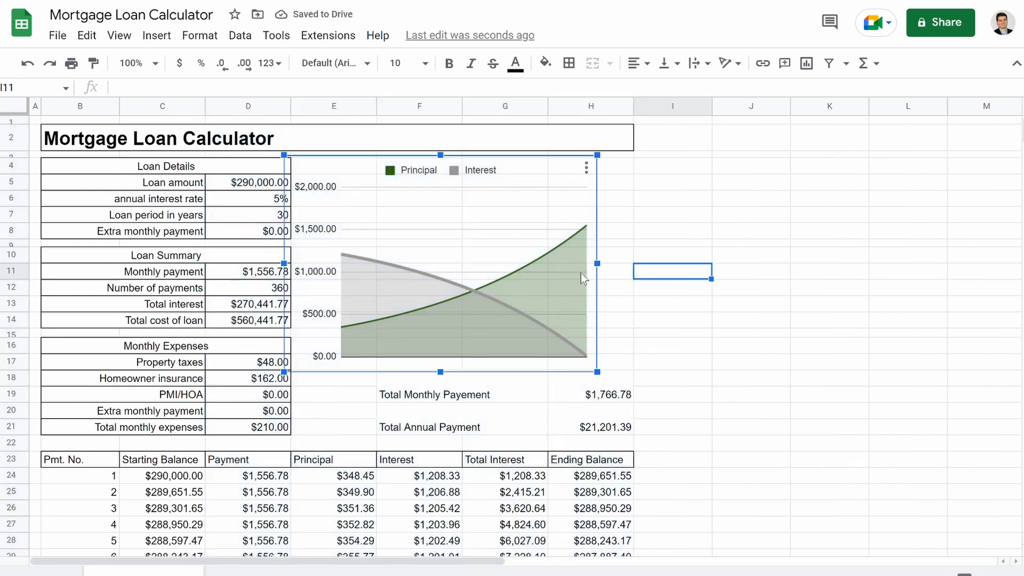
{"action": "left_click_drag", "start_coordinate": [597, 263], "coordinate": [636, 261]}
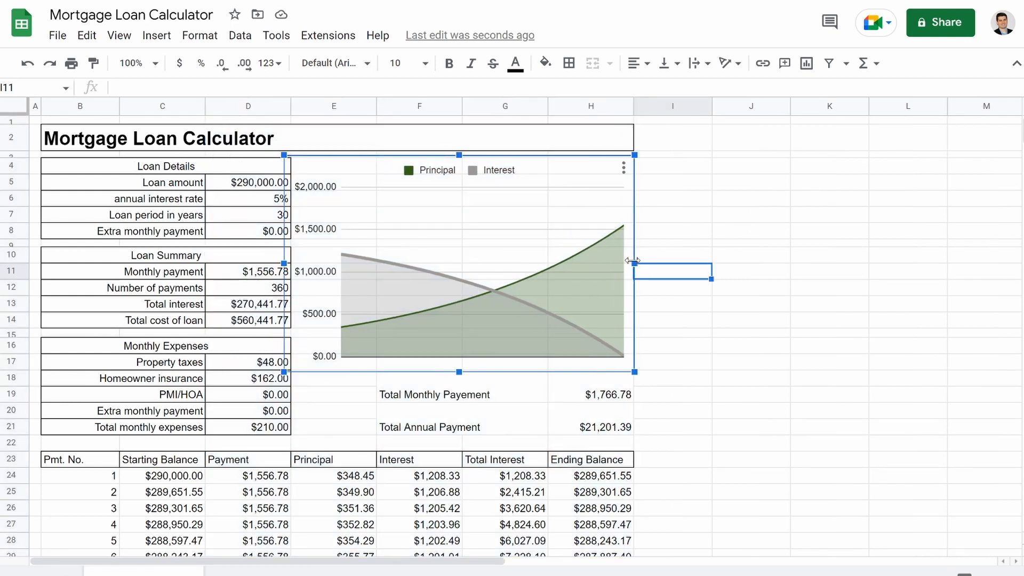
{"action": "left_click_drag", "start_coordinate": [283, 262], "coordinate": [300, 262]}
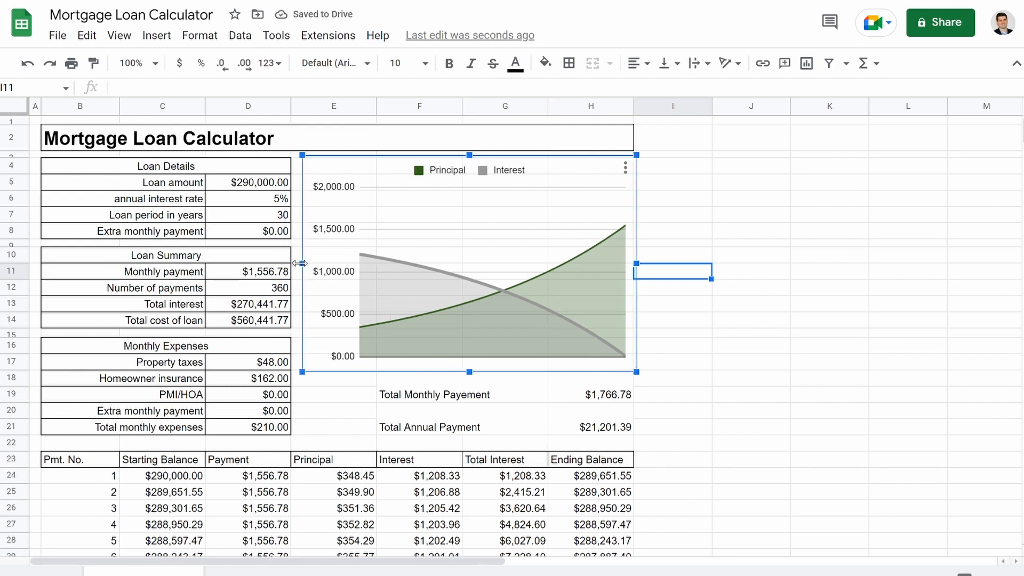
{"action": "left_click_drag", "start_coordinate": [300, 263], "coordinate": [291, 263]}
{"action": "left_click", "coordinate": [720, 221]}
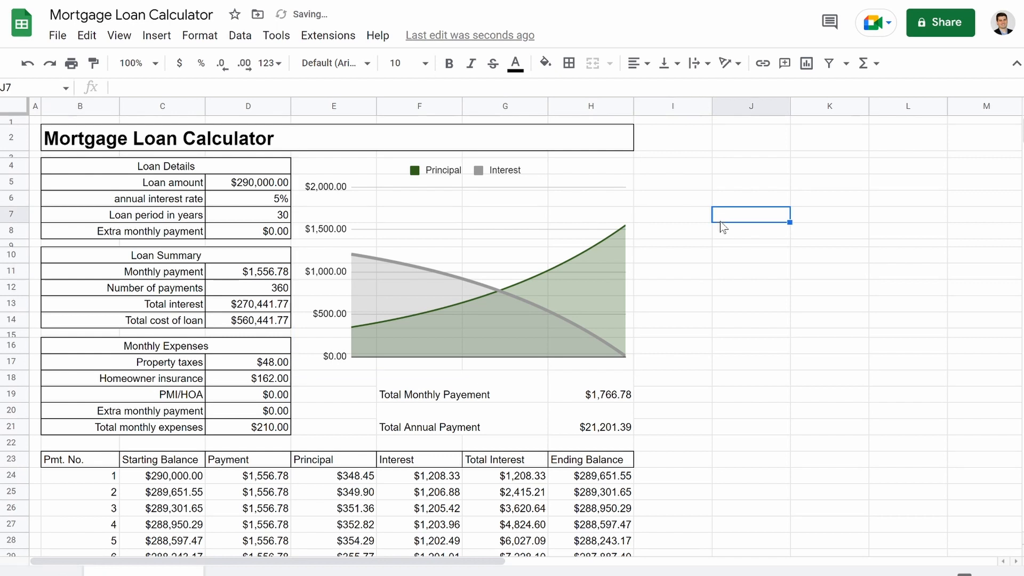
{"action": "left_click", "coordinate": [109, 39]}
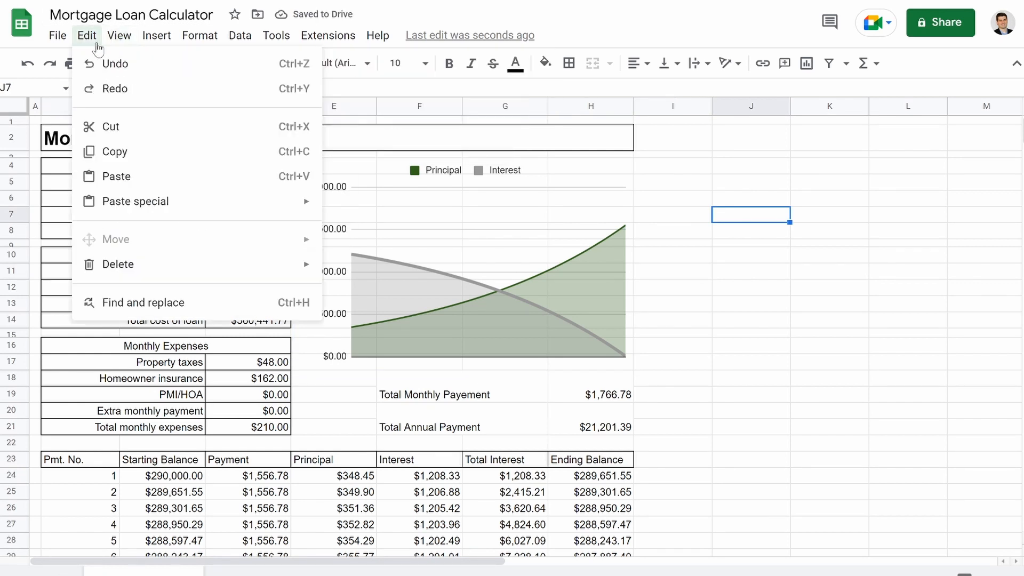
{"action": "mouse_move", "coordinate": [118, 38]}
{"action": "mouse_move", "coordinate": [352, 65]}
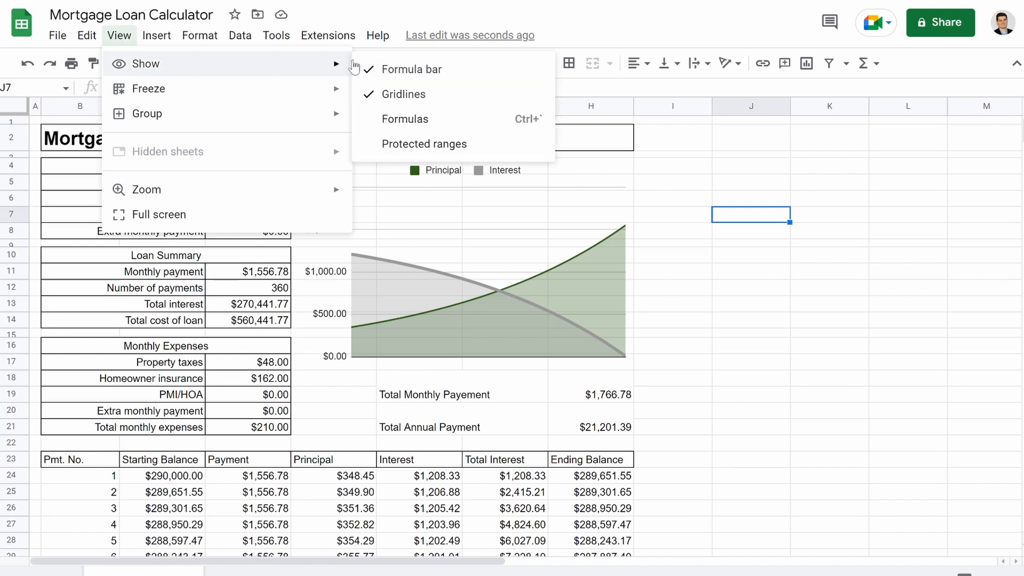
{"action": "left_click", "coordinate": [387, 72]}
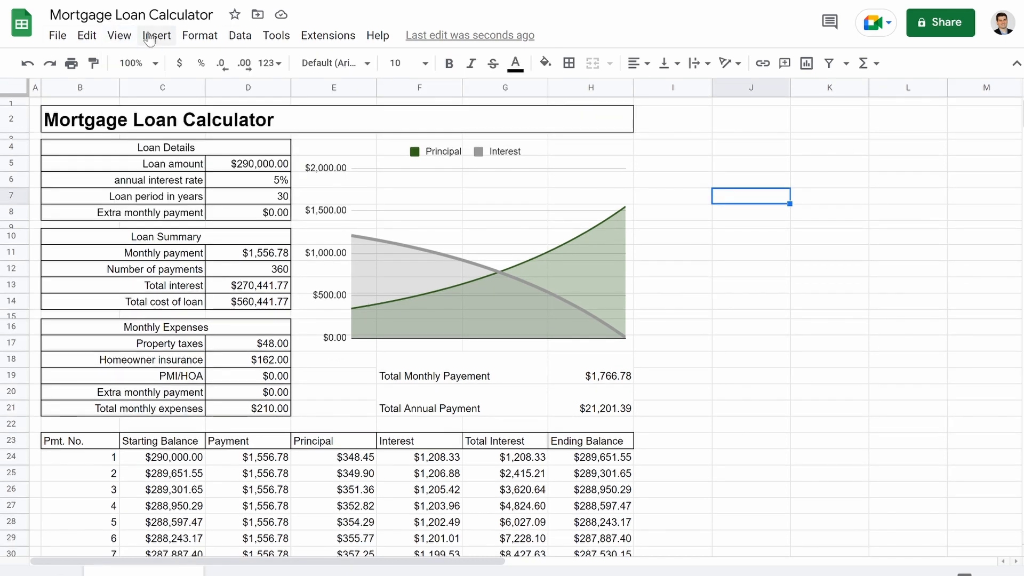
{"action": "left_click", "coordinate": [118, 35]}
{"action": "mouse_move", "coordinate": [341, 63]}
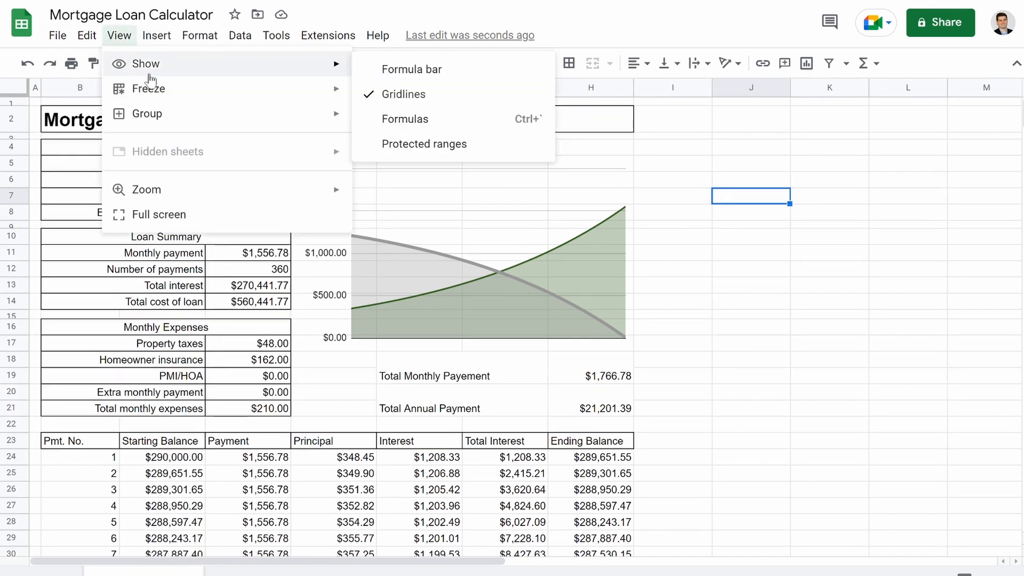
{"action": "left_click", "coordinate": [371, 80]}
Step: Hide the gridlines on the calculator sheet
{"action": "left_click", "coordinate": [124, 37]}
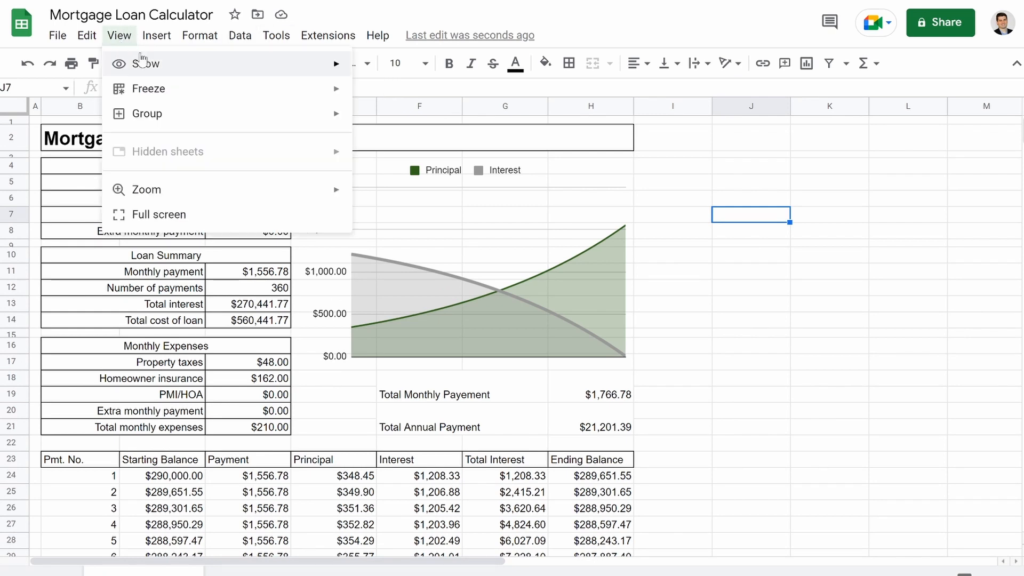
{"action": "mouse_move", "coordinate": [144, 63]}
{"action": "left_click", "coordinate": [373, 91]}
{"action": "left_click", "coordinate": [735, 352]}
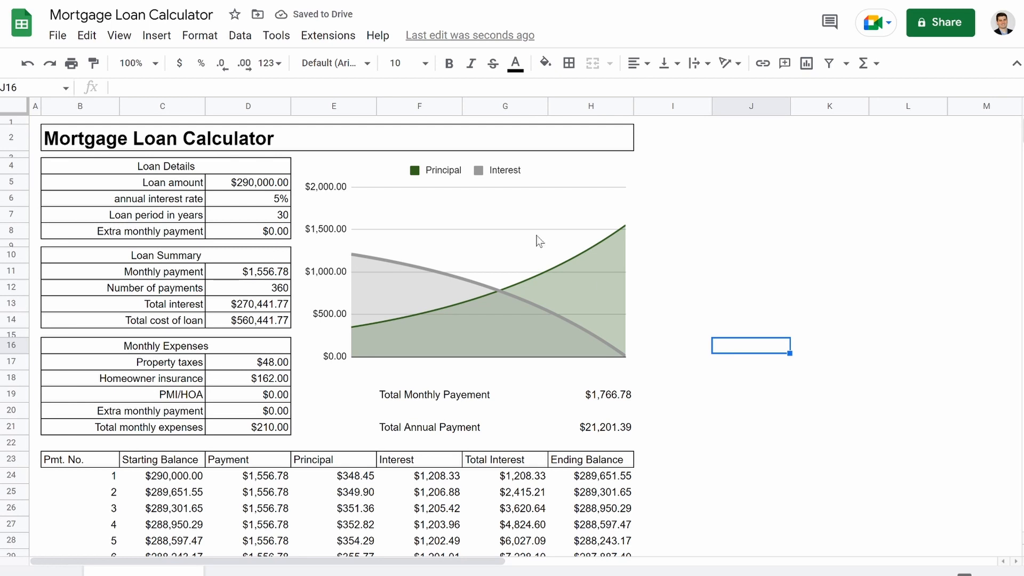
Step: Fill the merged Mortgage Loan Calculator title cell B2:H2 with the custom dark green and make its text white
{"action": "left_click", "coordinate": [414, 146]}
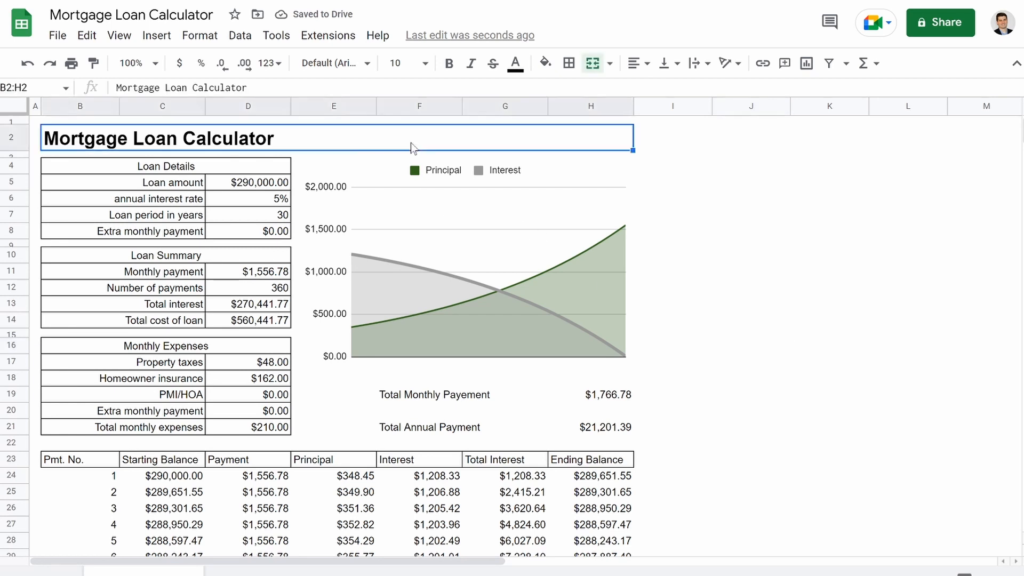
{"action": "left_click", "coordinate": [545, 63]}
{"action": "left_click", "coordinate": [575, 164]}
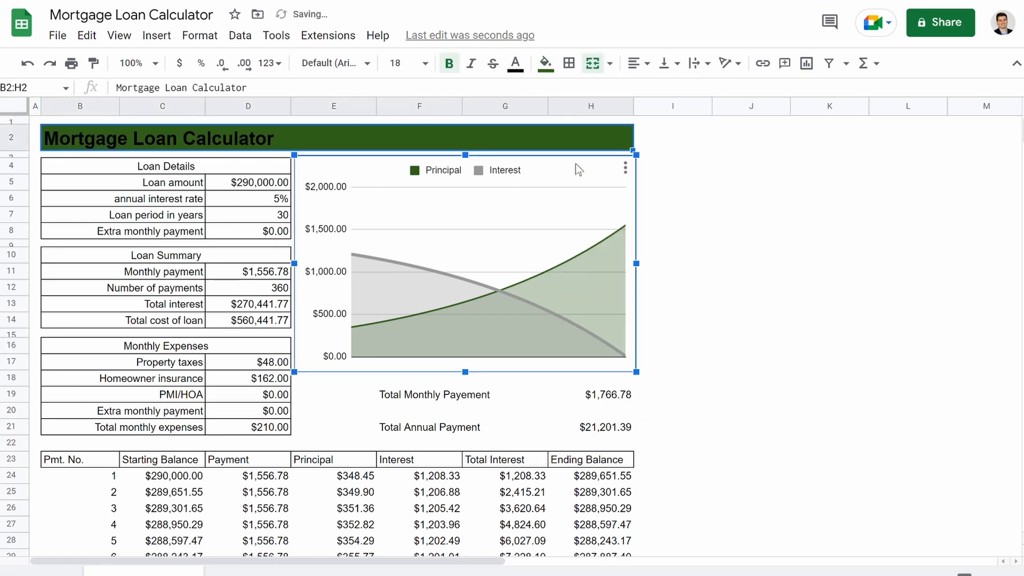
{"action": "left_click", "coordinate": [515, 63]}
{"action": "left_click", "coordinate": [537, 109]}
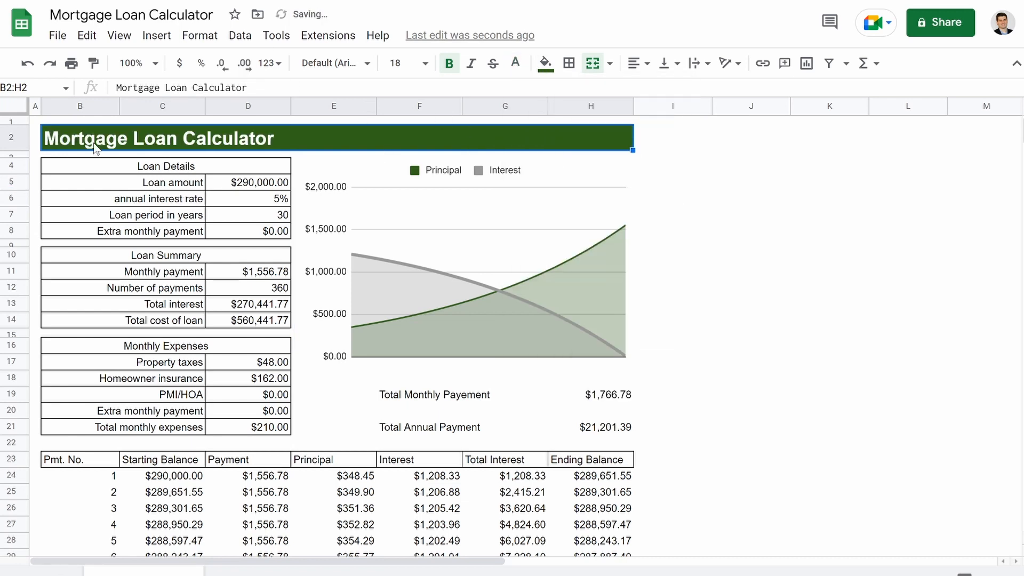
Step: Fill the Loan Details and Loan Summary heading cells with the custom dark green
{"action": "left_click", "coordinate": [151, 170]}
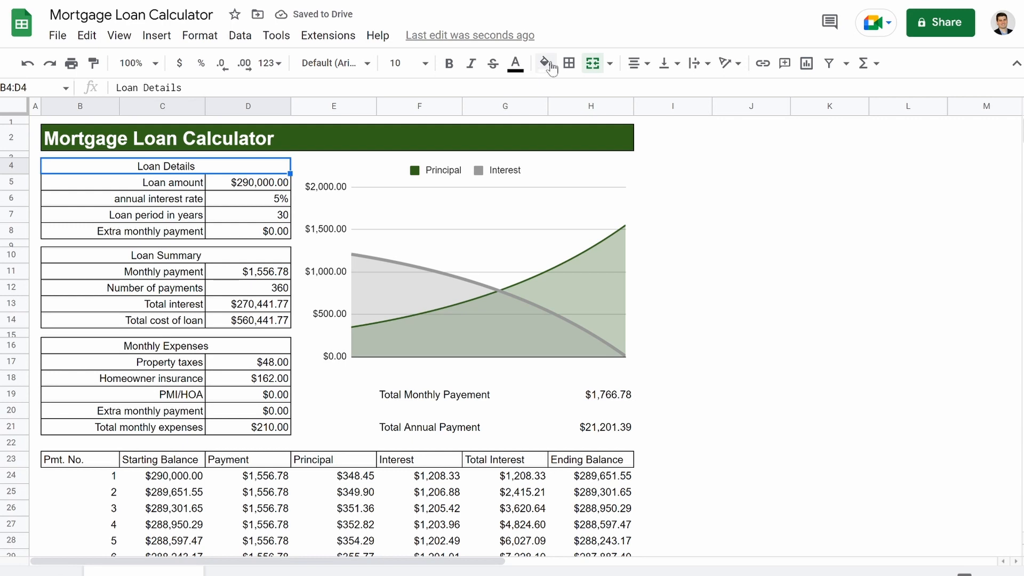
{"action": "left_click", "coordinate": [545, 63]}
{"action": "left_click", "coordinate": [569, 162]}
{"action": "left_click", "coordinate": [160, 255]}
{"action": "left_click", "coordinate": [545, 63]}
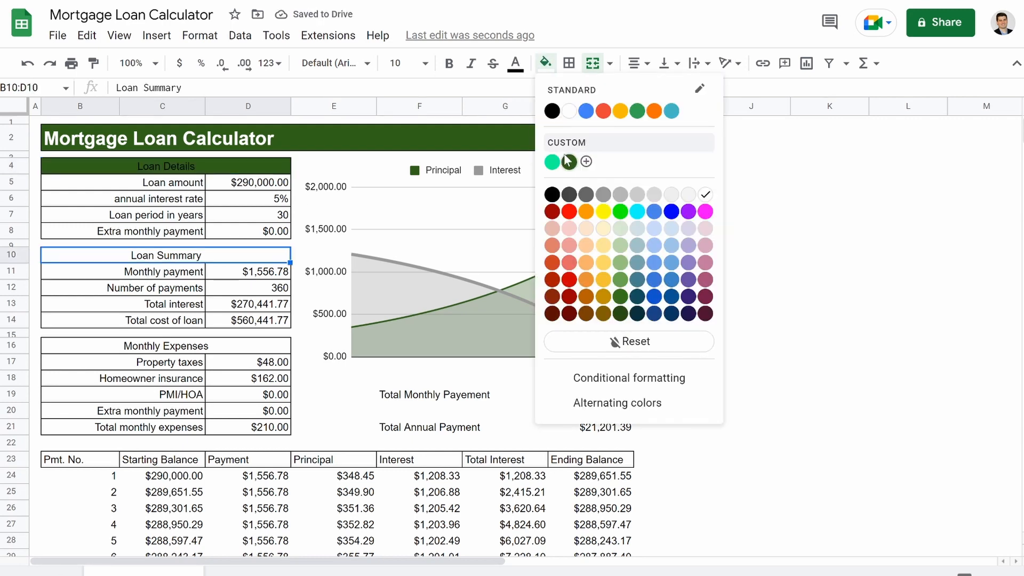
{"action": "left_click", "coordinate": [569, 162]}
Step: Set the text color of the Monthly Expenses heading to the custom dark green
{"action": "left_click", "coordinate": [159, 348]}
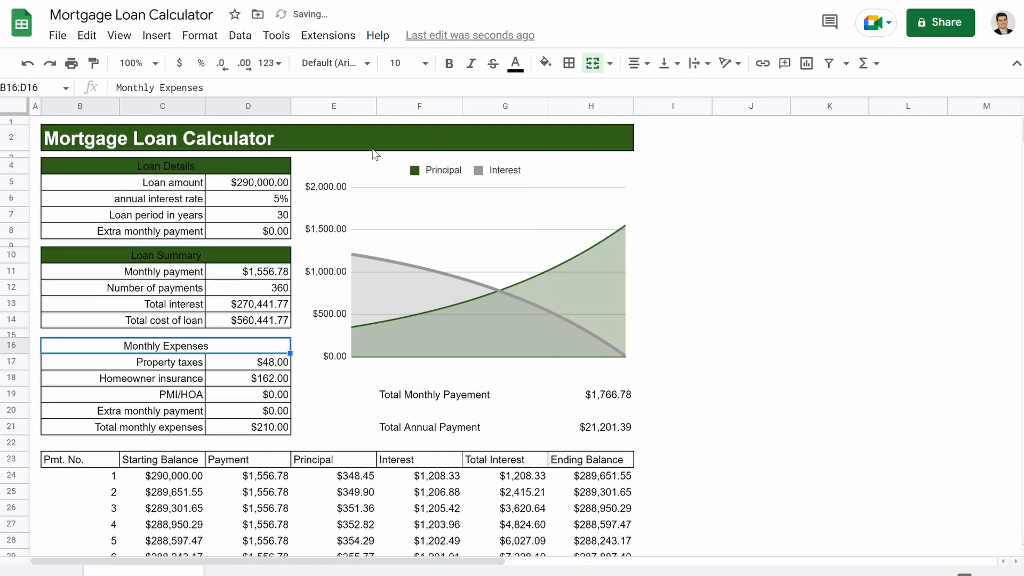
{"action": "left_click", "coordinate": [516, 63]}
{"action": "left_click", "coordinate": [540, 162]}
Step: Fill the amortization table's header row B23:H23 with the custom dark green
{"action": "left_click_drag", "start_coordinate": [80, 459], "coordinate": [554, 465]}
{"action": "left_click", "coordinate": [545, 63]}
{"action": "left_click", "coordinate": [570, 162]}
Step: Give the total monthly and annual payment label cells F18:G21 white text and the custom dark green fill
{"action": "left_click_drag", "start_coordinate": [416, 380], "coordinate": [528, 427]}
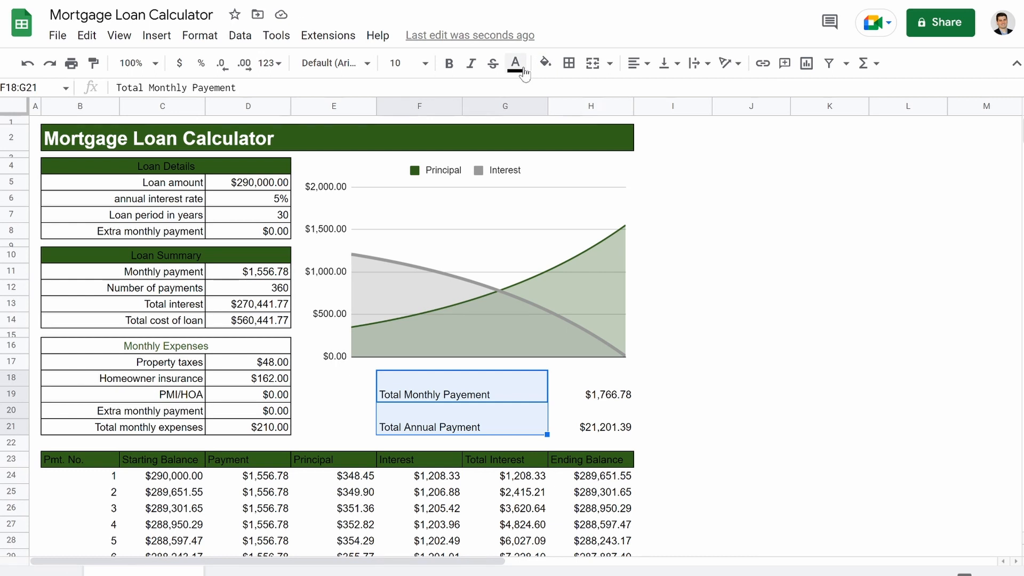
{"action": "left_click", "coordinate": [515, 63]}
{"action": "left_click", "coordinate": [540, 162]}
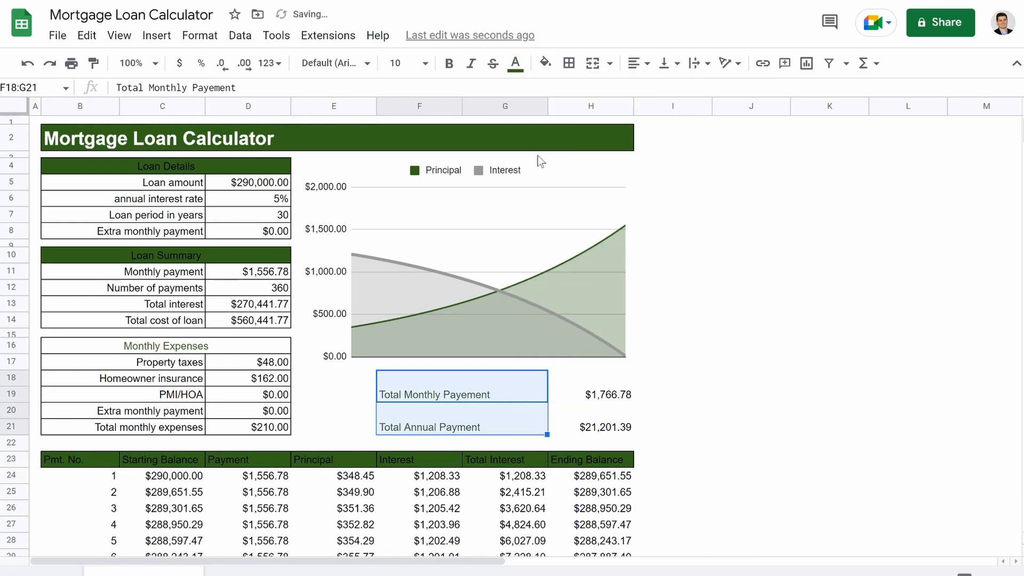
{"action": "left_click", "coordinate": [516, 63]}
{"action": "left_click", "coordinate": [538, 111]}
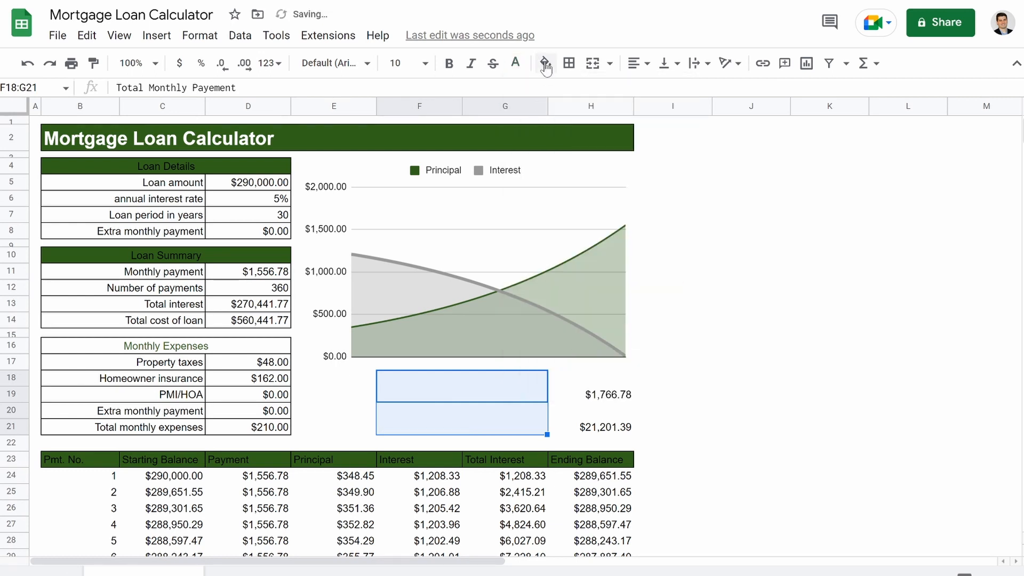
{"action": "left_click", "coordinate": [546, 63]}
{"action": "left_click", "coordinate": [569, 163]}
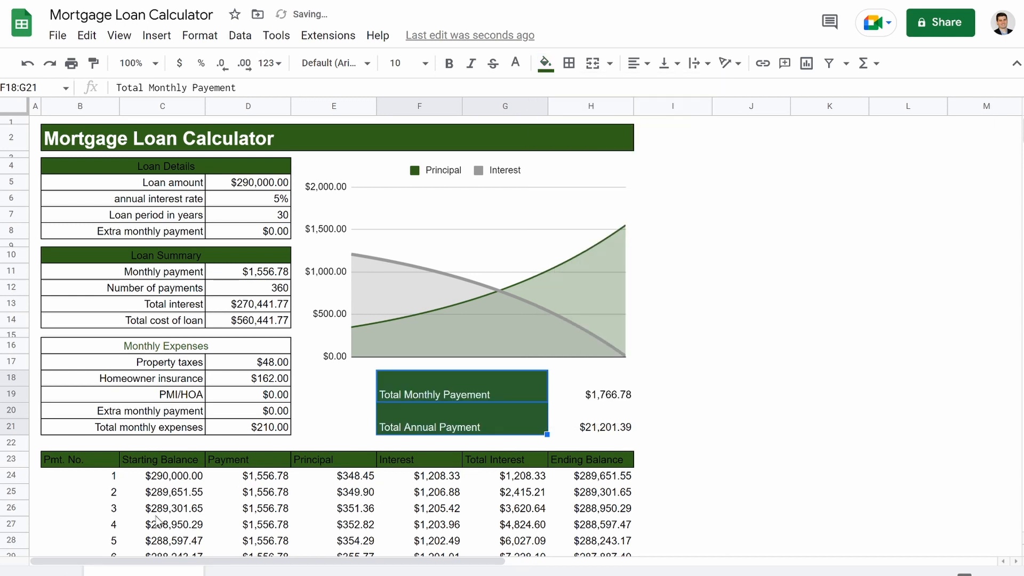
Step: Remove the dark green fill from the amortization table's header row B23:H23
{"action": "left_click_drag", "start_coordinate": [98, 464], "coordinate": [579, 466]}
{"action": "key", "text": "ctrl+z"}
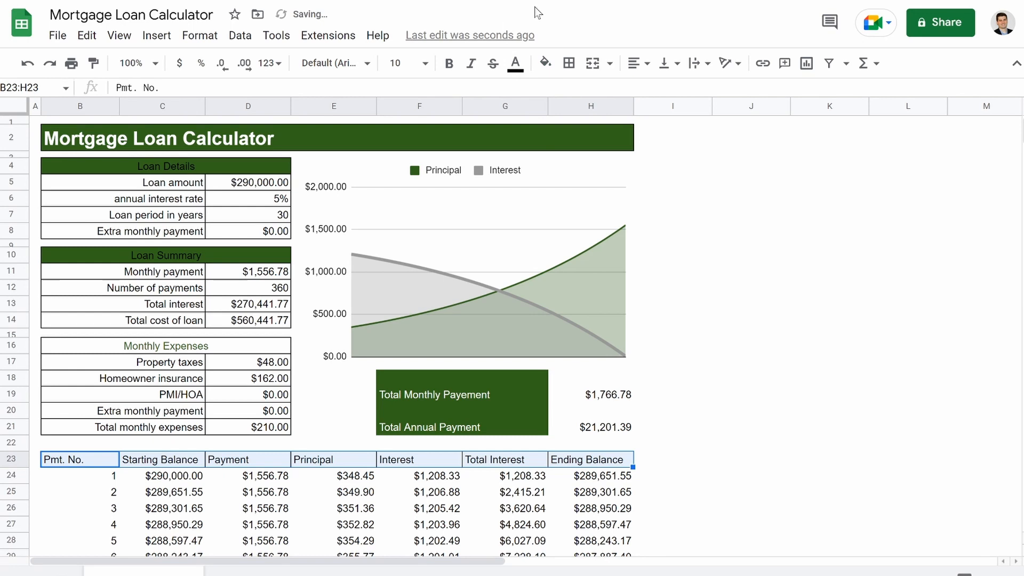
Step: Give the amortization table's header row B23:H23 the custom dark green fill with white text
{"action": "left_click", "coordinate": [545, 65]}
{"action": "left_click", "coordinate": [569, 162]}
{"action": "left_click", "coordinate": [545, 63]}
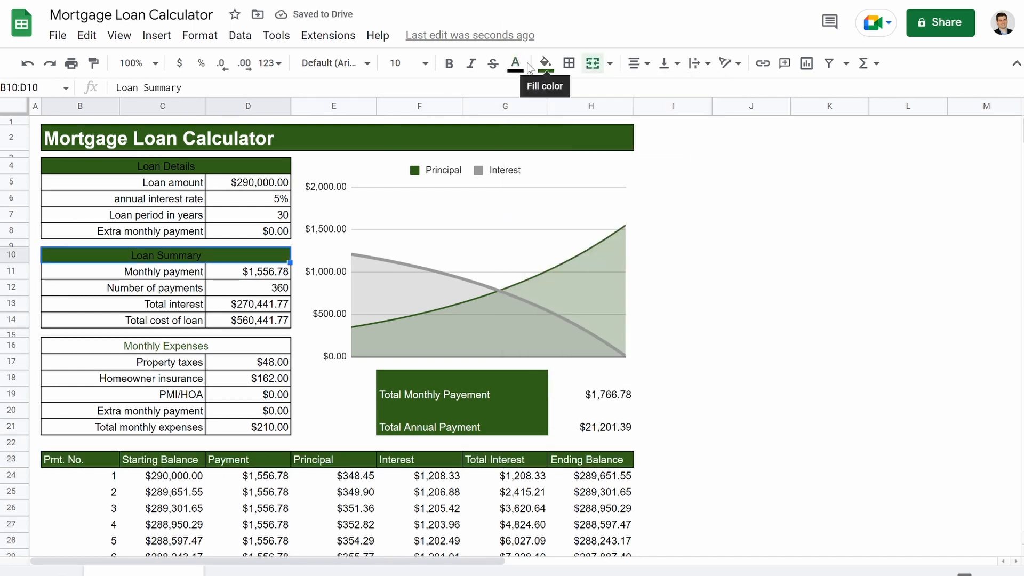
Step: Set the text of the Loan Summary and Loan Details headings to white
{"action": "left_click", "coordinate": [516, 63]}
{"action": "left_click", "coordinate": [540, 112]}
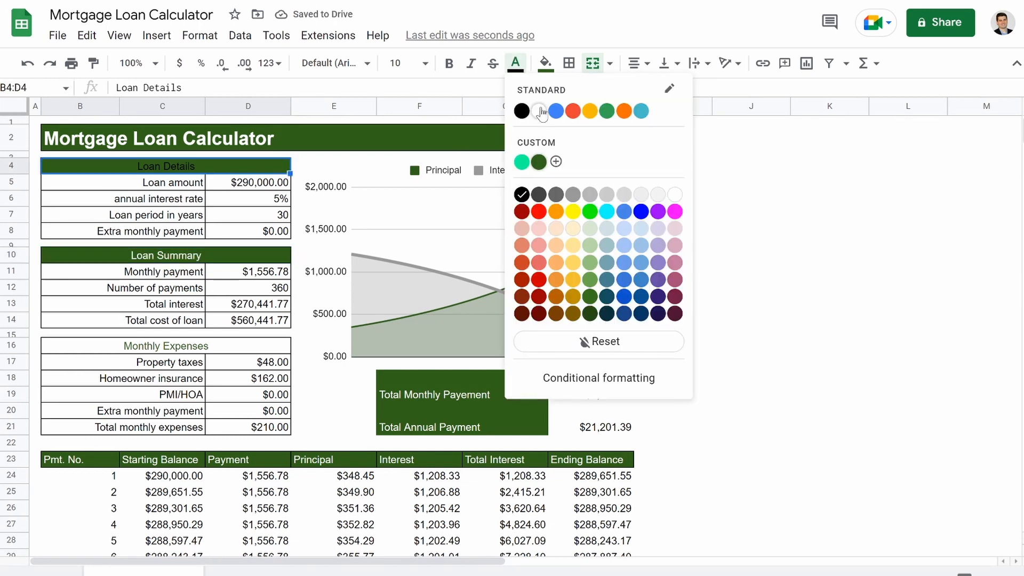
{"action": "left_click", "coordinate": [540, 111]}
Step: Center the total monthly and annual payment labels and amounts in F18:H21 horizontally and vertically
{"action": "left_click_drag", "start_coordinate": [453, 392], "coordinate": [459, 427]}
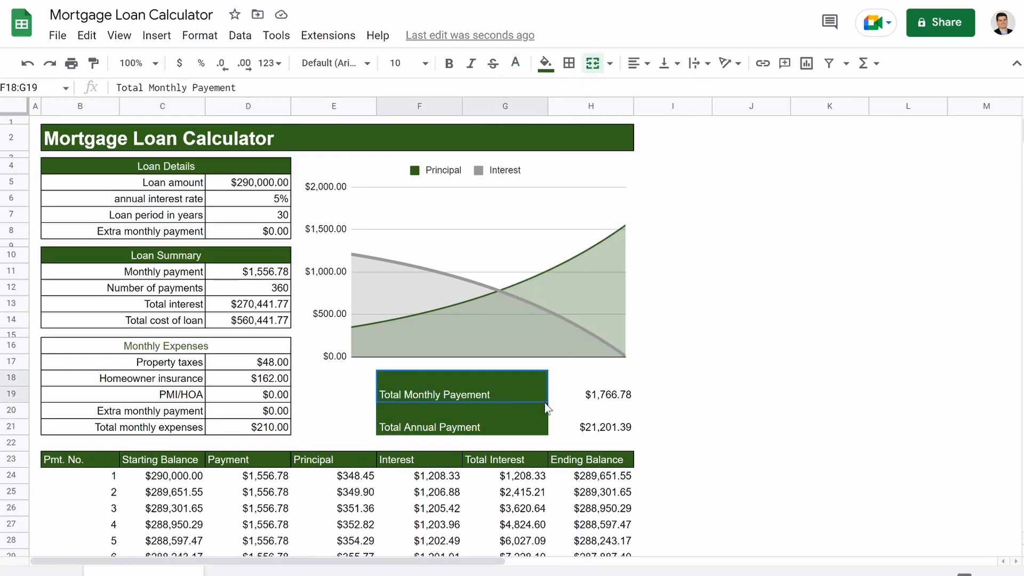
{"action": "left_click", "coordinate": [568, 424], "text": "shift"}
{"action": "left_click", "coordinate": [639, 63]}
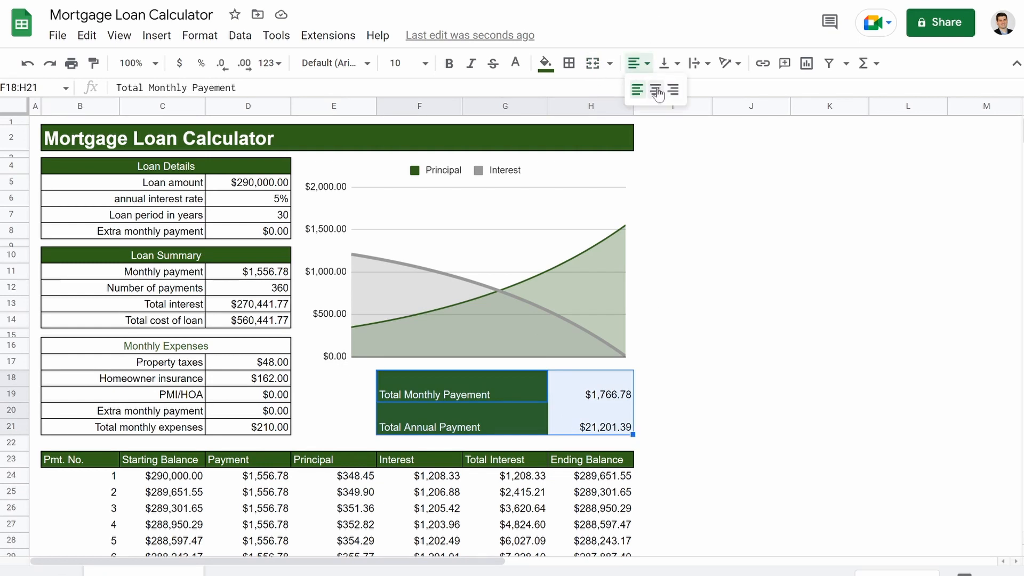
{"action": "left_click", "coordinate": [659, 93]}
{"action": "left_click", "coordinate": [671, 67]}
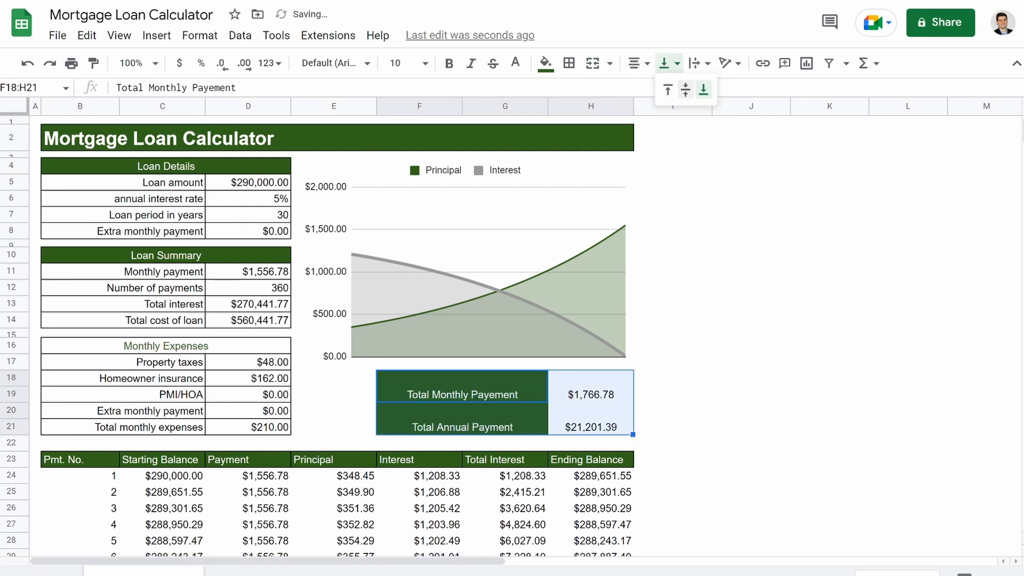
{"action": "left_click", "coordinate": [686, 89]}
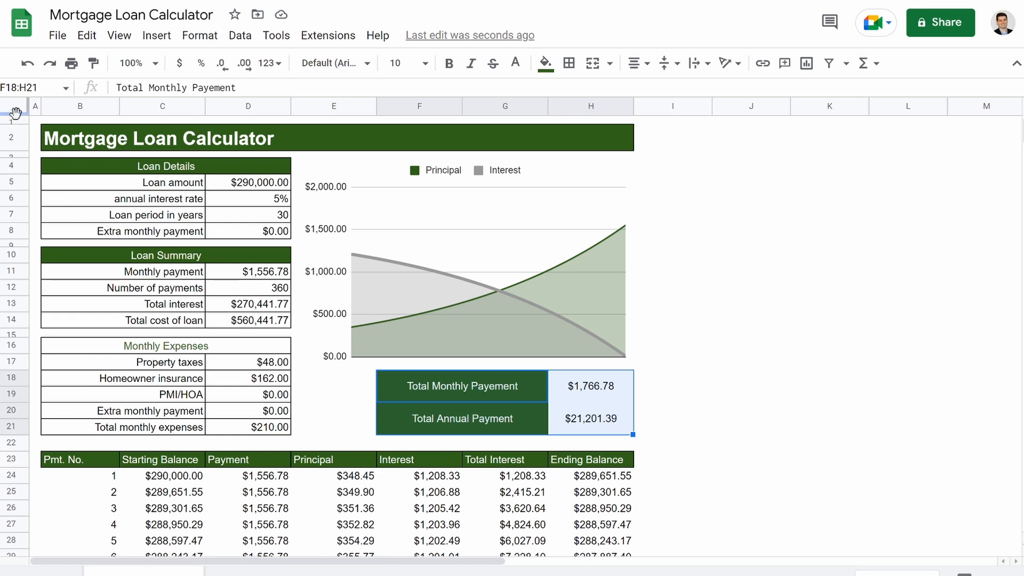
Step: Remove all cell borders from the entire sheet
{"action": "left_click", "coordinate": [16, 110]}
{"action": "left_click", "coordinate": [569, 64]}
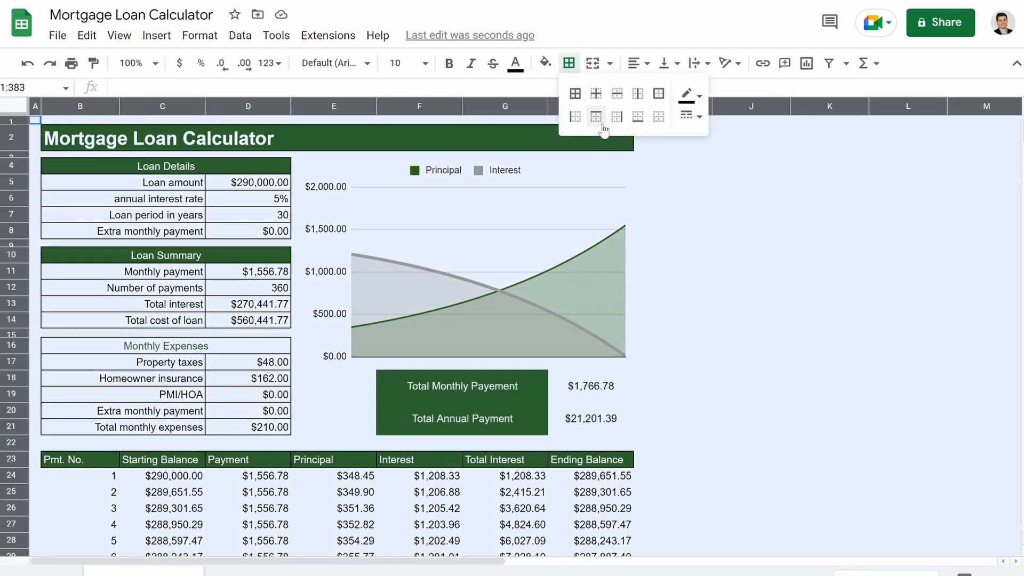
{"action": "left_click", "coordinate": [659, 116]}
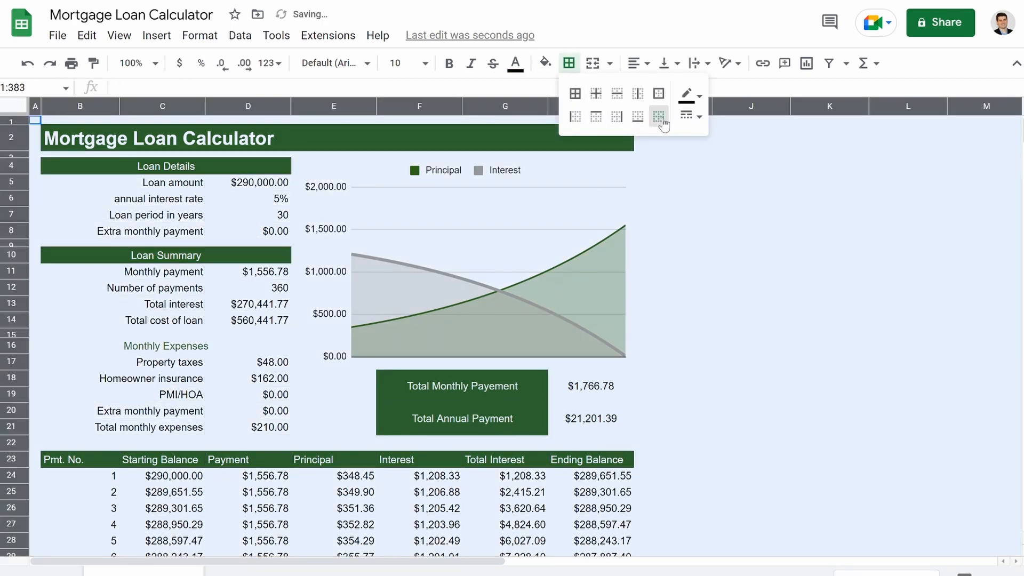
{"action": "left_click", "coordinate": [724, 296]}
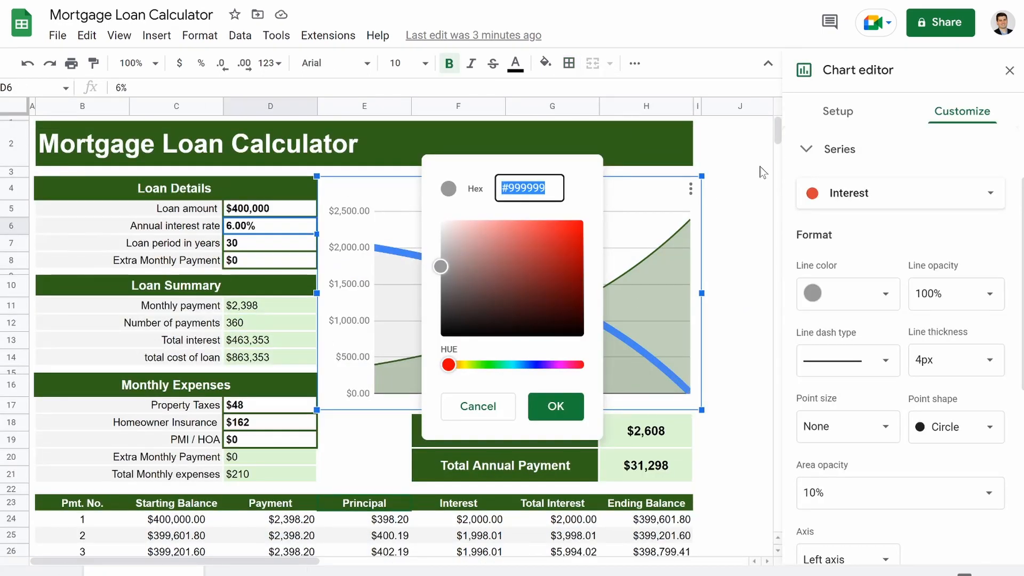
Step: Dismiss the custom color dialog and close the chart editor in the finished version of the calculator
{"action": "left_click", "coordinate": [751, 178]}
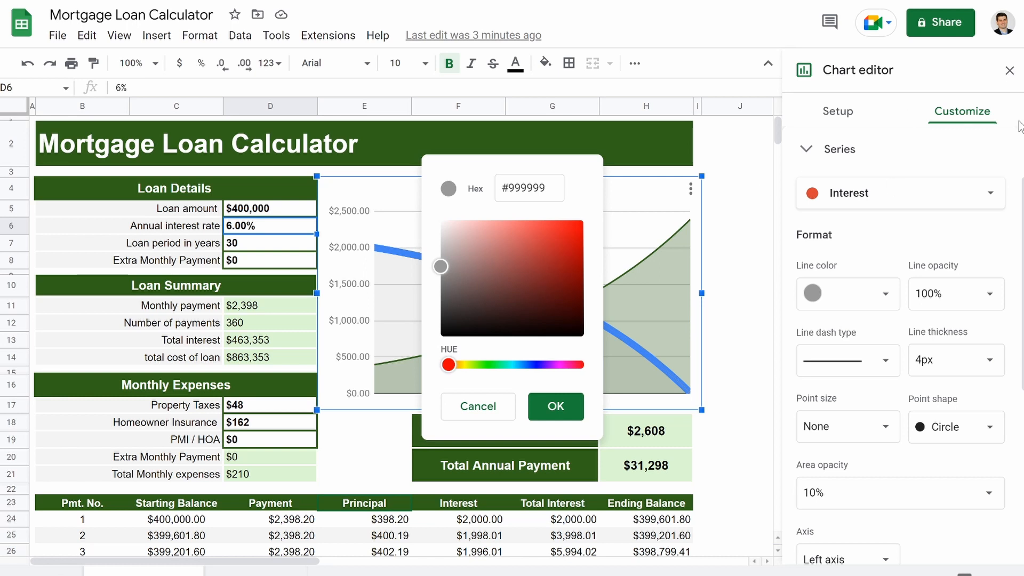
{"action": "left_click", "coordinate": [540, 412]}
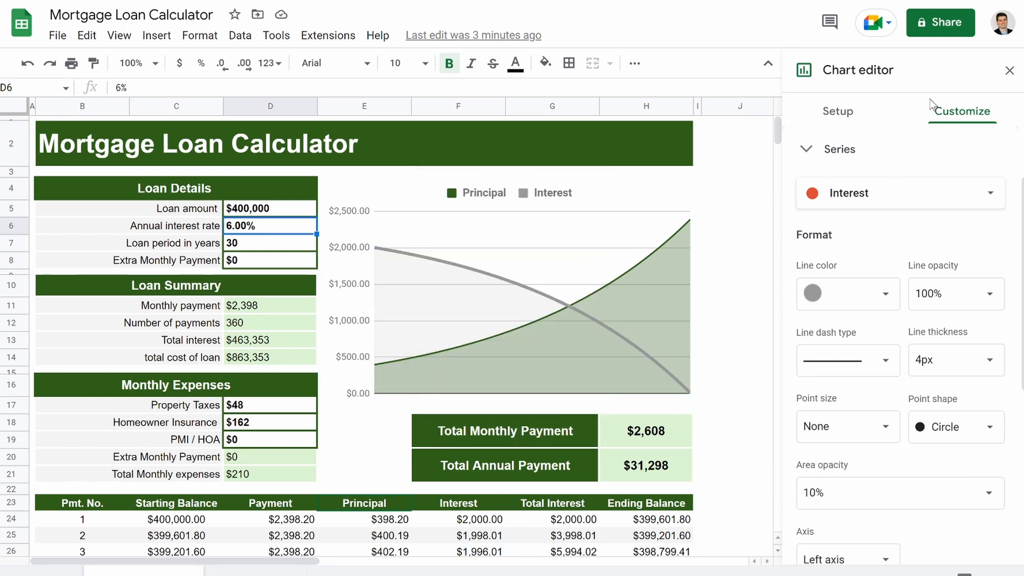
{"action": "left_click", "coordinate": [1009, 69]}
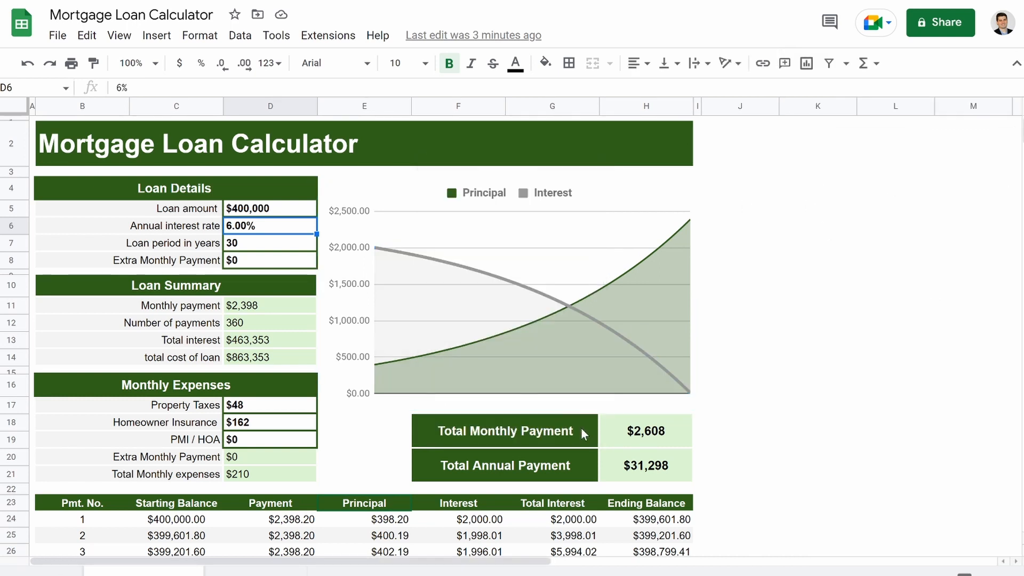
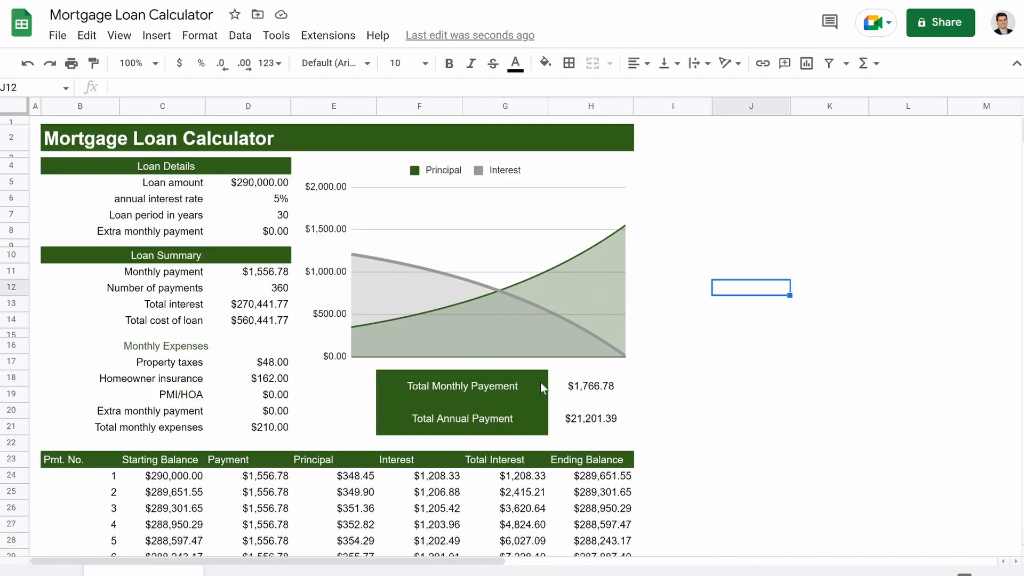
Step: Look up the custom fill color of the Total Monthly Payment amount in the finished version
{"action": "left_click_drag", "start_coordinate": [542, 388], "coordinate": [577, 419]}
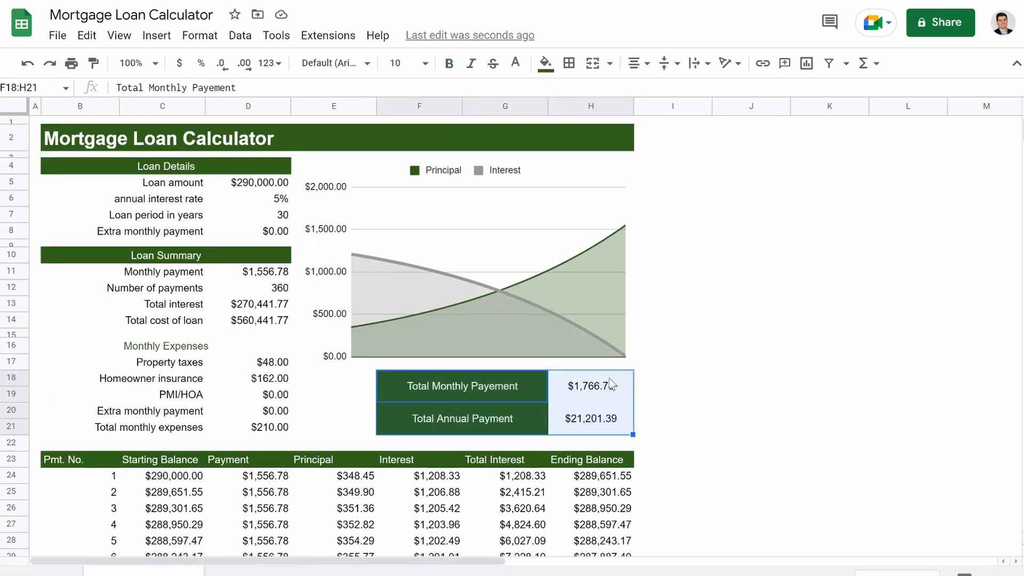
{"action": "left_click", "coordinate": [641, 387]}
{"action": "left_click_drag", "start_coordinate": [609, 386], "coordinate": [609, 424]}
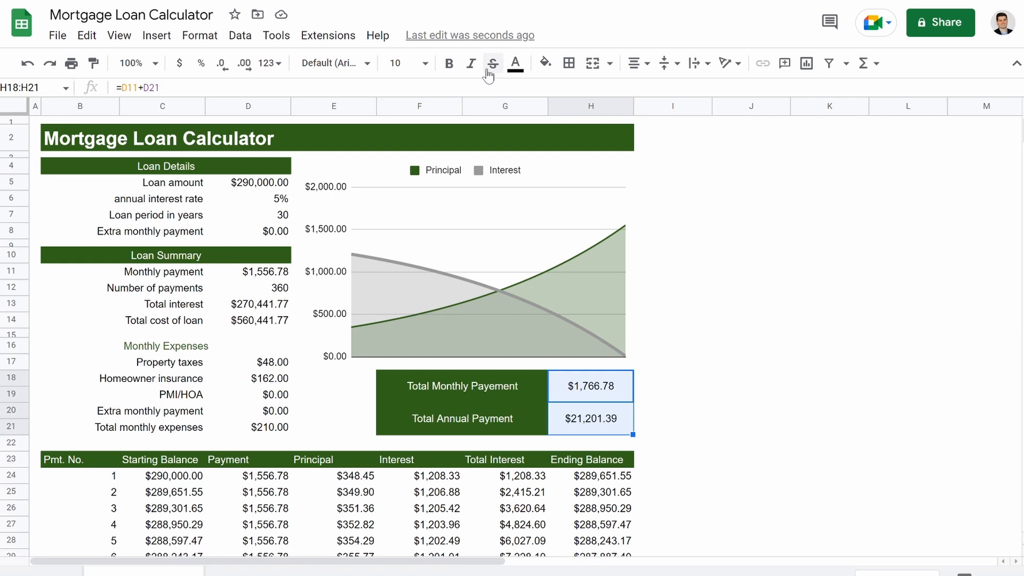
{"action": "left_click", "coordinate": [751, 361]}
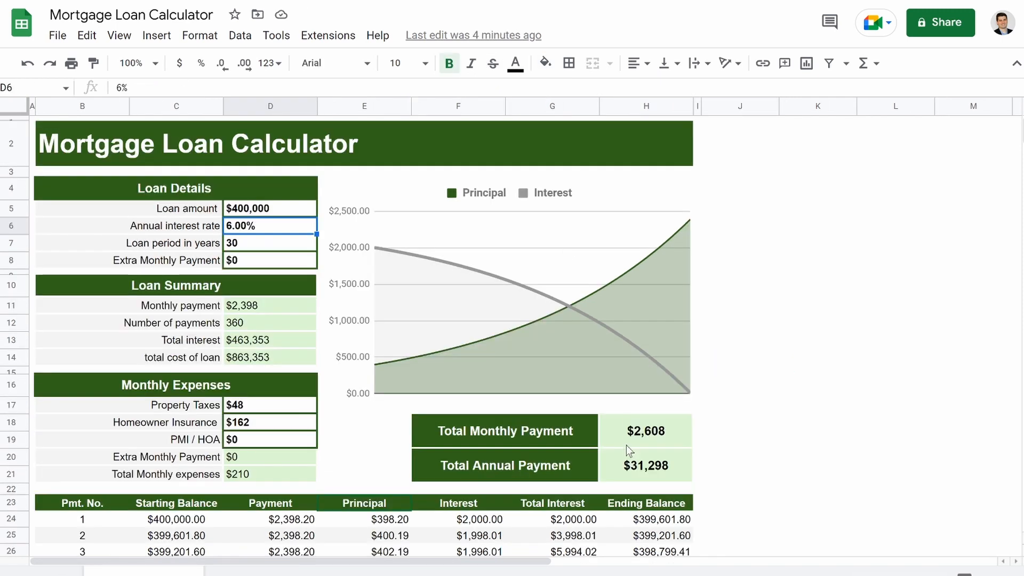
{"action": "left_click", "coordinate": [618, 446]}
{"action": "left_click", "coordinate": [545, 63]}
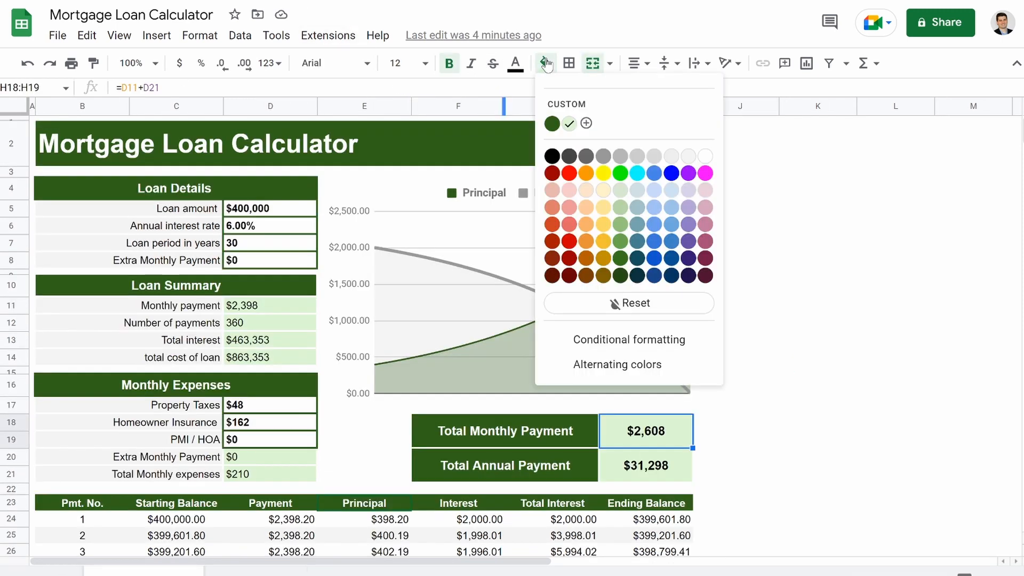
{"action": "left_click", "coordinate": [586, 123]}
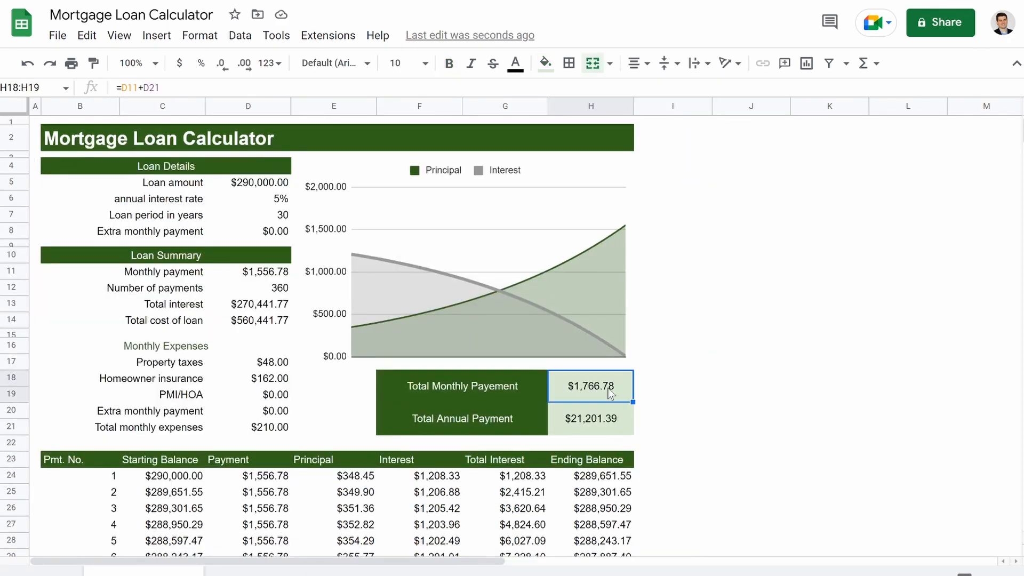
Step: Fill the total monthly and annual payment amounts in H18:H21 with the custom light green #ddf7d4
{"action": "left_click_drag", "start_coordinate": [611, 393], "coordinate": [610, 421]}
{"action": "left_click", "coordinate": [545, 63]}
{"action": "left_click", "coordinate": [588, 160]}
{"action": "key", "text": "Return"}
{"action": "left_click", "coordinate": [680, 416]}
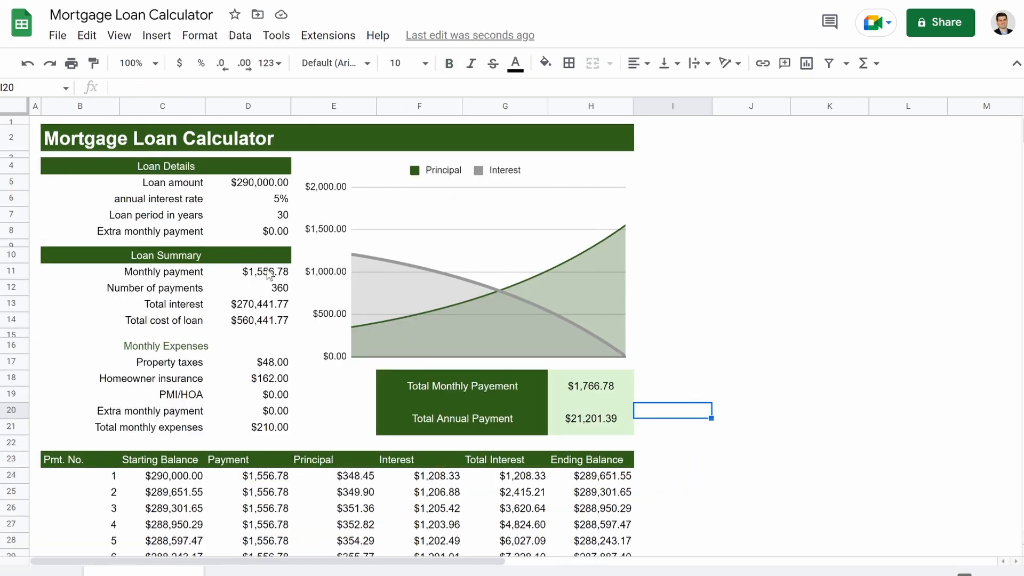
Step: Fill the Loan Summary values D11:D14 and the Monthly Expenses values D17:D21 with the custom light green
{"action": "left_click_drag", "start_coordinate": [268, 274], "coordinate": [275, 331]}
{"action": "left_click", "coordinate": [546, 66]}
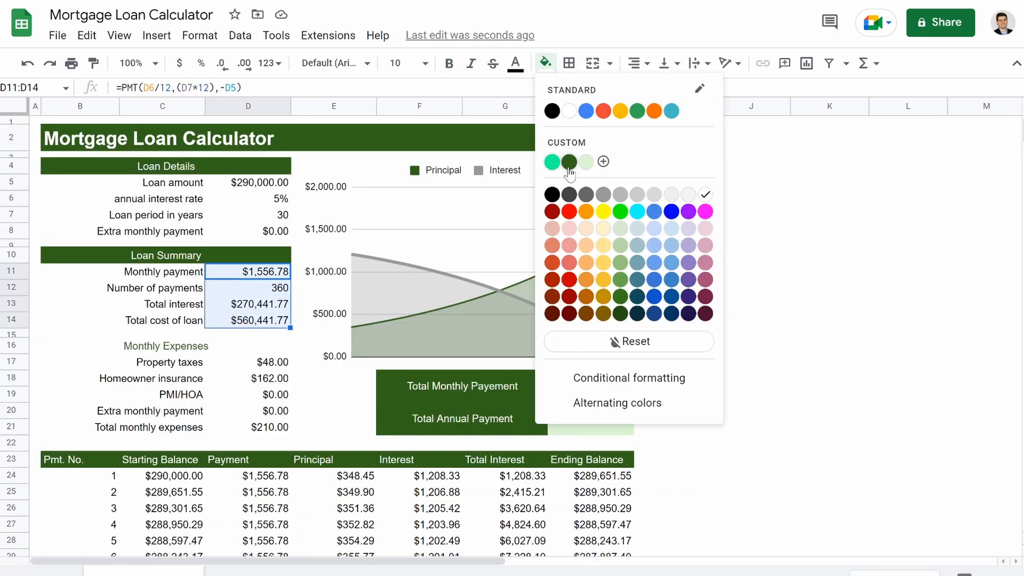
{"action": "left_click", "coordinate": [587, 164]}
{"action": "left_click_drag", "start_coordinate": [243, 364], "coordinate": [248, 435]}
{"action": "left_click", "coordinate": [546, 63]}
{"action": "left_click", "coordinate": [587, 164]}
Step: Give the Monthly Expenses heading white text and the custom dark green fill
{"action": "key", "text": "Up"}
{"action": "left_click", "coordinate": [515, 63]}
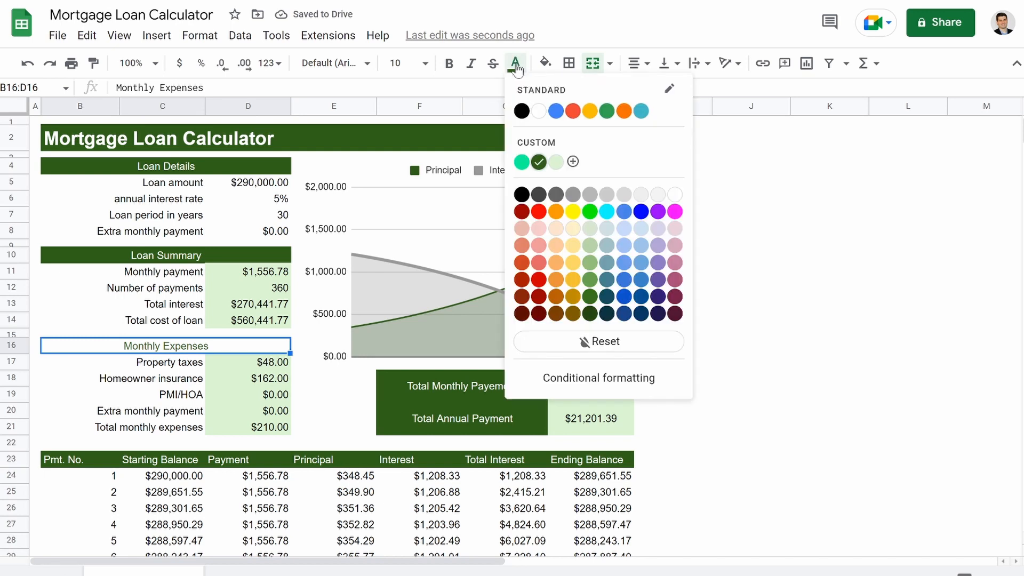
{"action": "left_click", "coordinate": [545, 107]}
{"action": "left_click", "coordinate": [546, 67]}
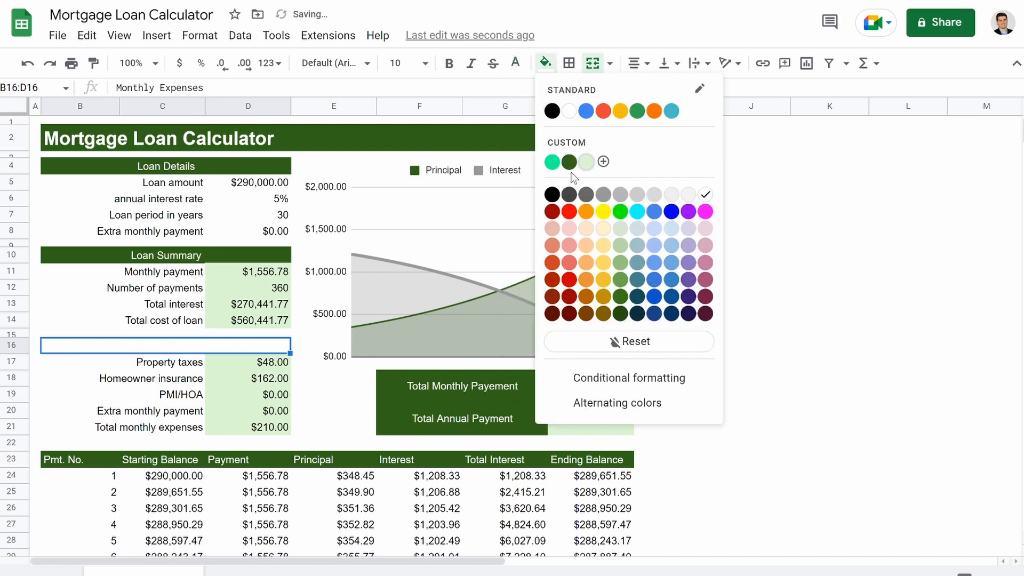
{"action": "left_click", "coordinate": [569, 163]}
{"action": "left_click", "coordinate": [227, 377]}
Step: Check the fill color of the Loan Summary label cells in the finished version
{"action": "left_click_drag", "start_coordinate": [180, 365], "coordinate": [178, 431]}
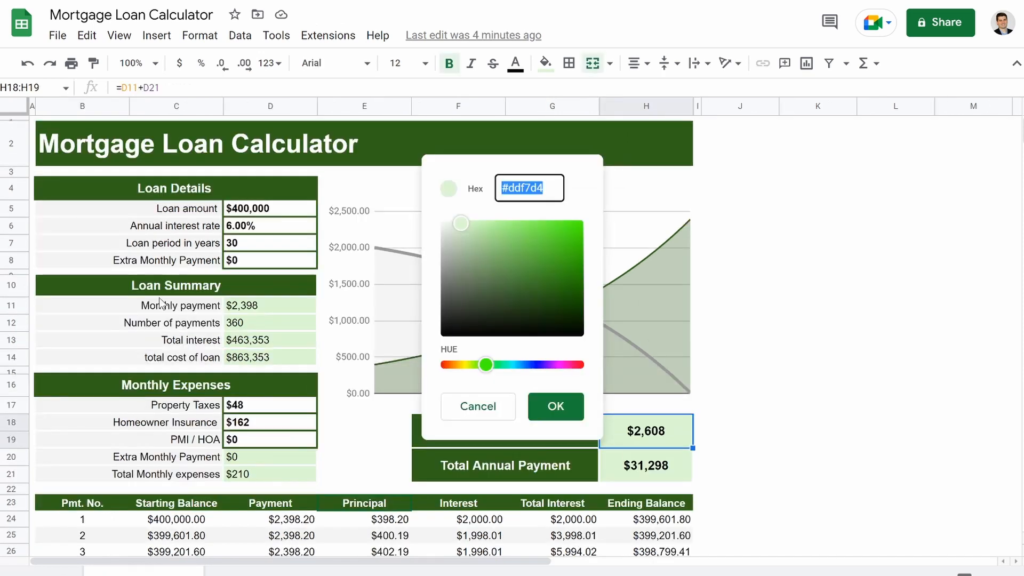
{"action": "left_click", "coordinate": [464, 408]}
{"action": "left_click", "coordinate": [181, 330]}
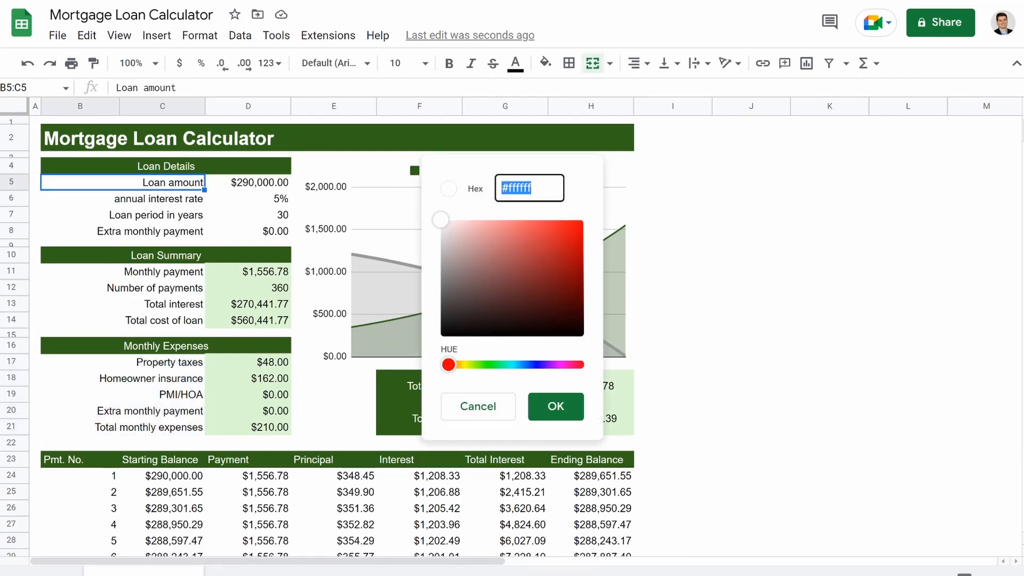
Step: Fill the Loan Details label cells B5:C8 with the light gray #f3f3f3
{"action": "type", "text": "#f3f3f3"}
{"action": "key", "text": "Return"}
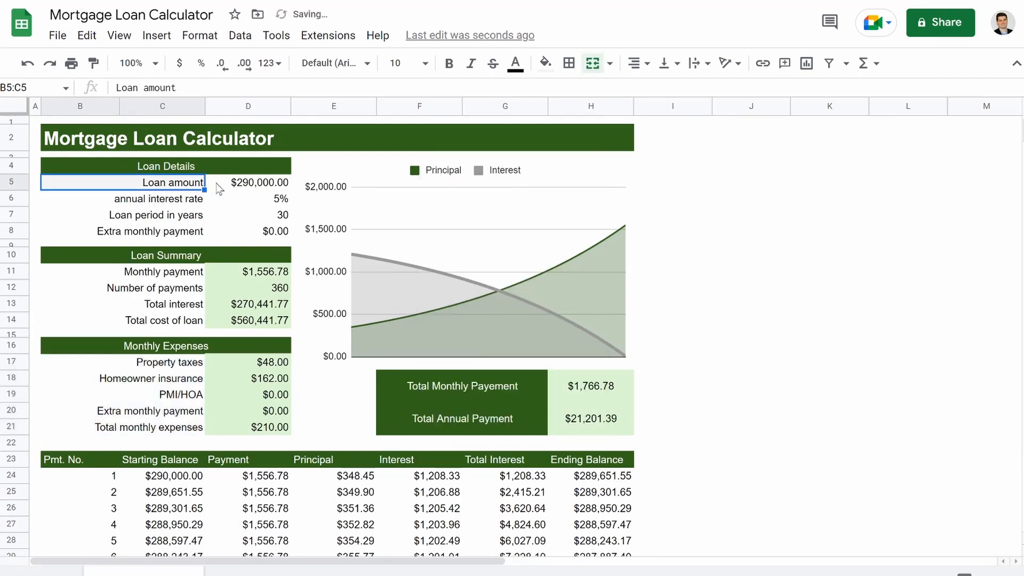
{"action": "left_click_drag", "start_coordinate": [184, 191], "coordinate": [184, 234]}
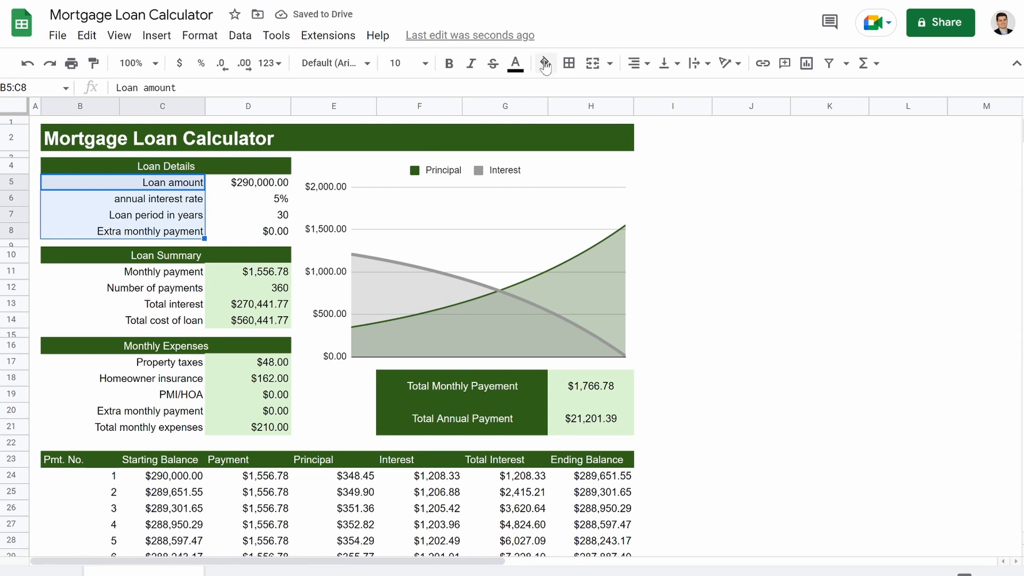
{"action": "left_click", "coordinate": [545, 63]}
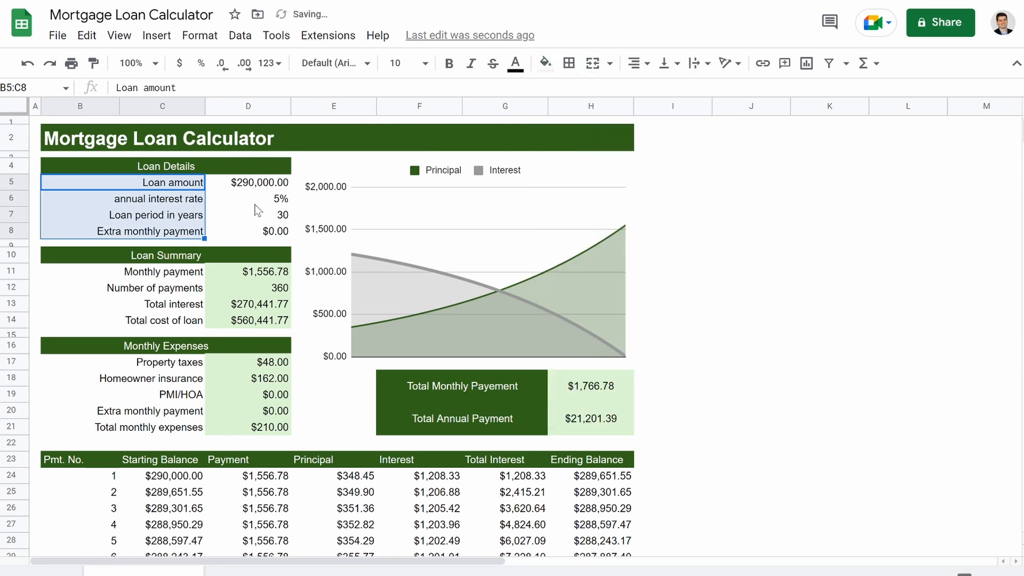
Step: Fill the Loan Summary labels B11:C14 and the Monthly Expenses labels B17:C21 with the same light gray
{"action": "left_click_drag", "start_coordinate": [151, 272], "coordinate": [154, 326]}
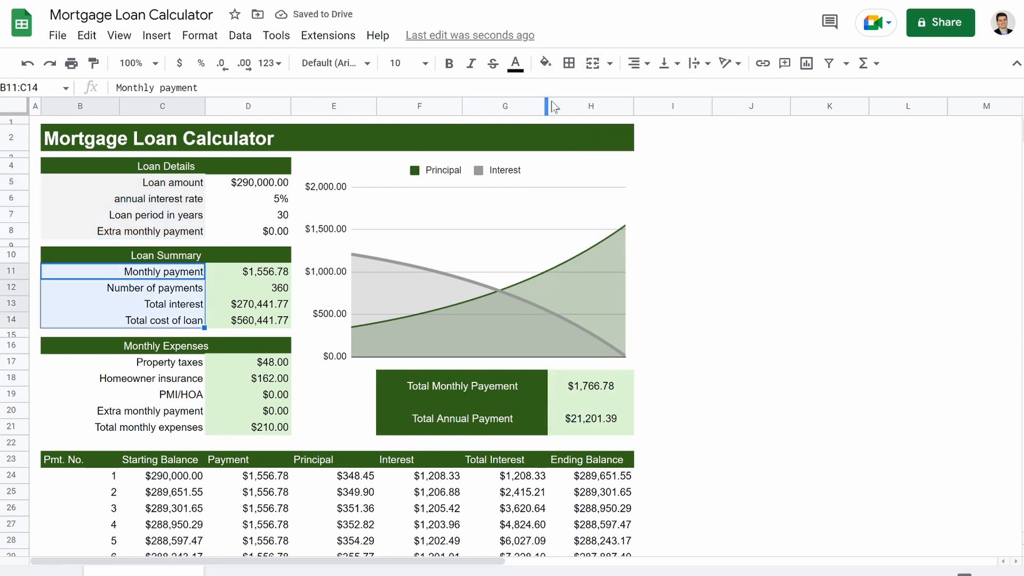
{"action": "left_click", "coordinate": [546, 63]}
{"action": "left_click", "coordinate": [689, 195]}
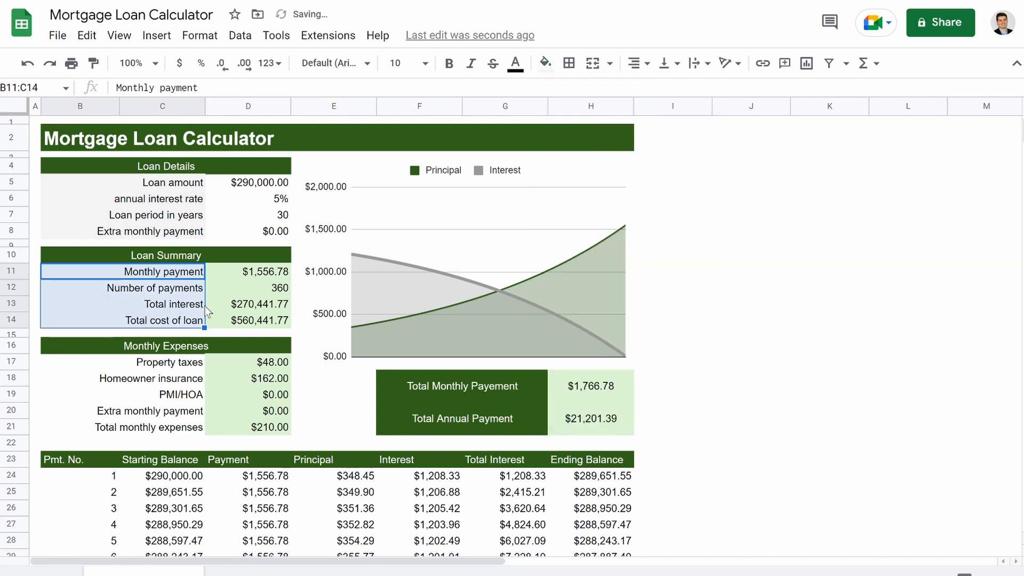
{"action": "left_click_drag", "start_coordinate": [138, 362], "coordinate": [151, 433]}
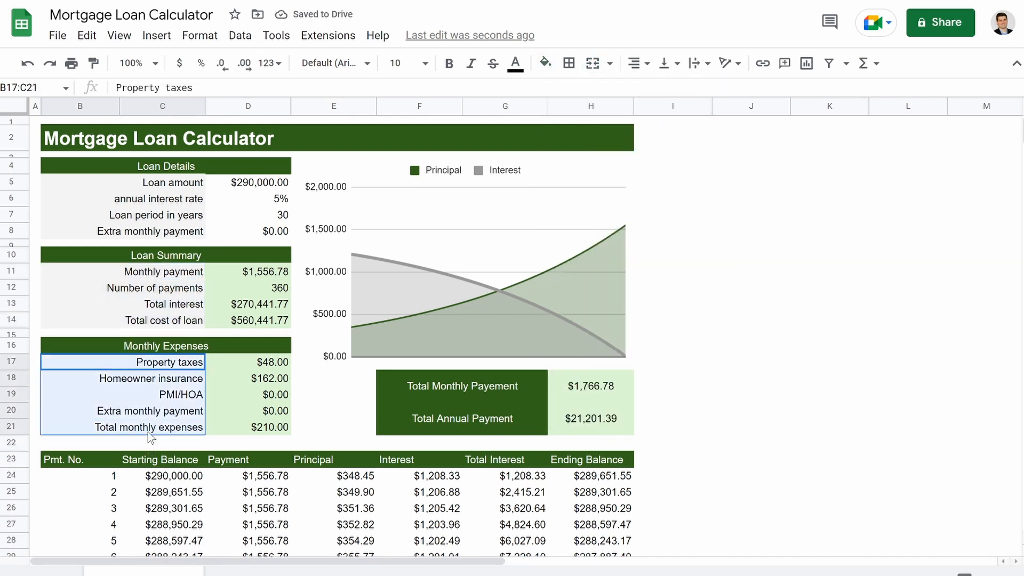
{"action": "key", "text": "ctrl+y"}
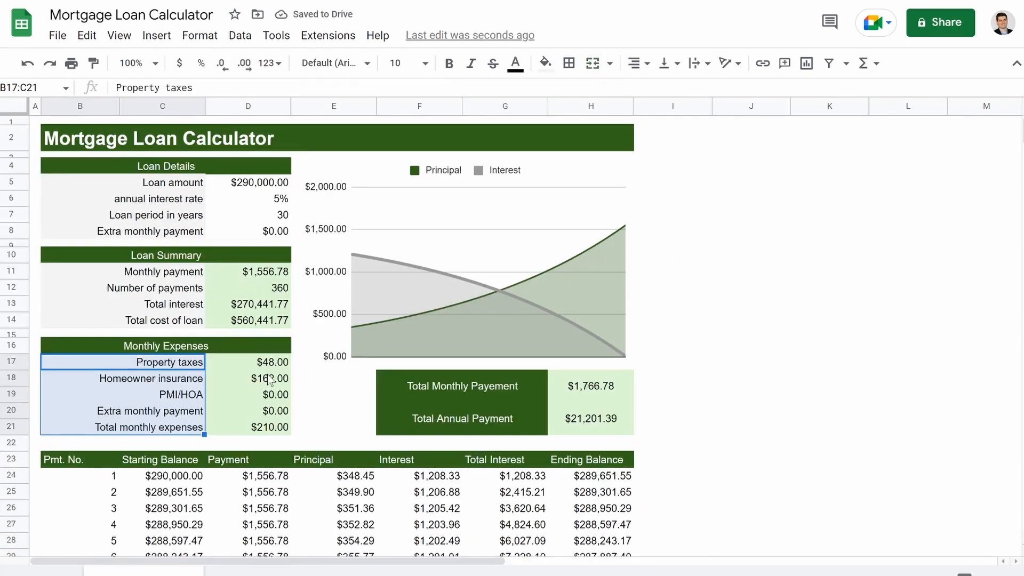
Step: Change the fill of the property taxes, homeowner insurance and PMI/HOA amounts in D17:D19 to white
{"action": "left_click_drag", "start_coordinate": [271, 362], "coordinate": [271, 396]}
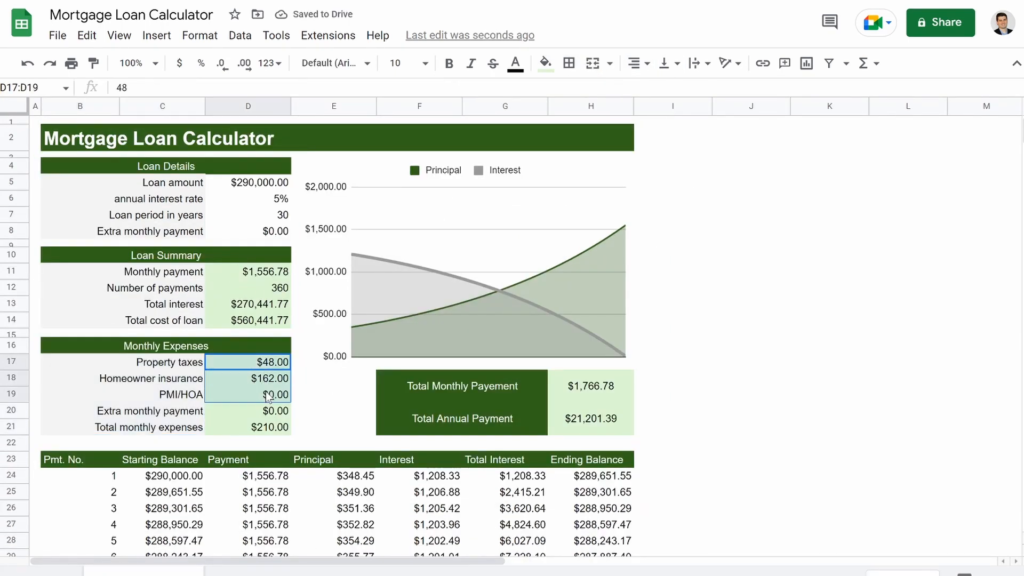
{"action": "left_click", "coordinate": [545, 63]}
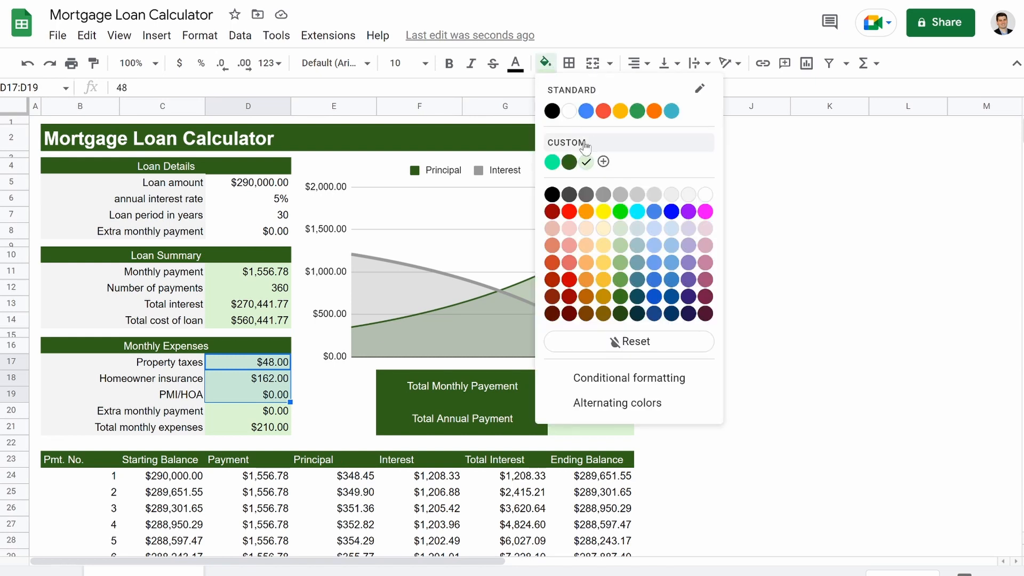
{"action": "left_click", "coordinate": [563, 109]}
{"action": "left_click", "coordinate": [178, 410]}
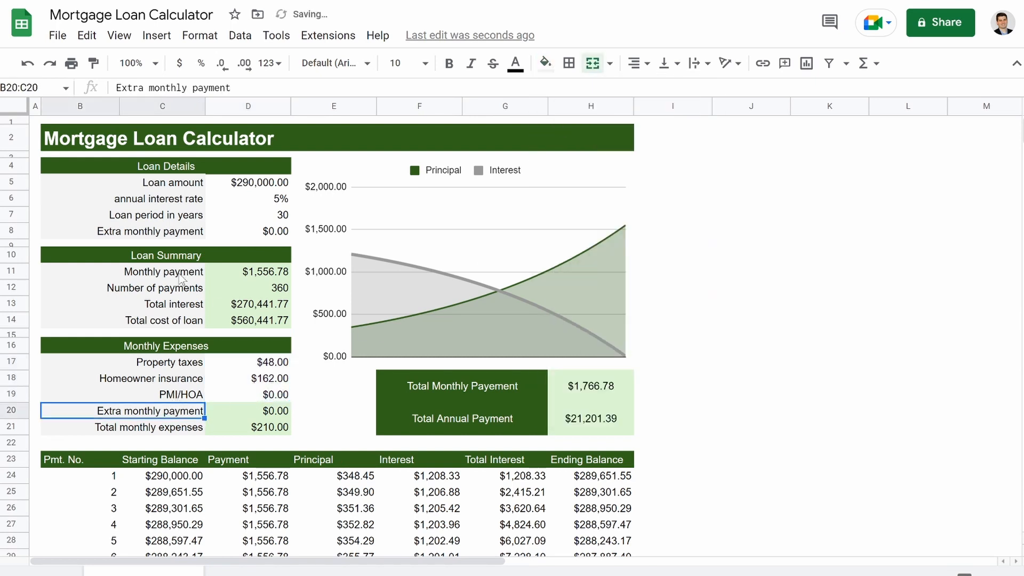
Step: Apply white borders in a heavier line style around all cells of the Loan Details block B4:D8
{"action": "left_click", "coordinate": [173, 183]}
{"action": "left_click_drag", "start_coordinate": [188, 170], "coordinate": [206, 237]}
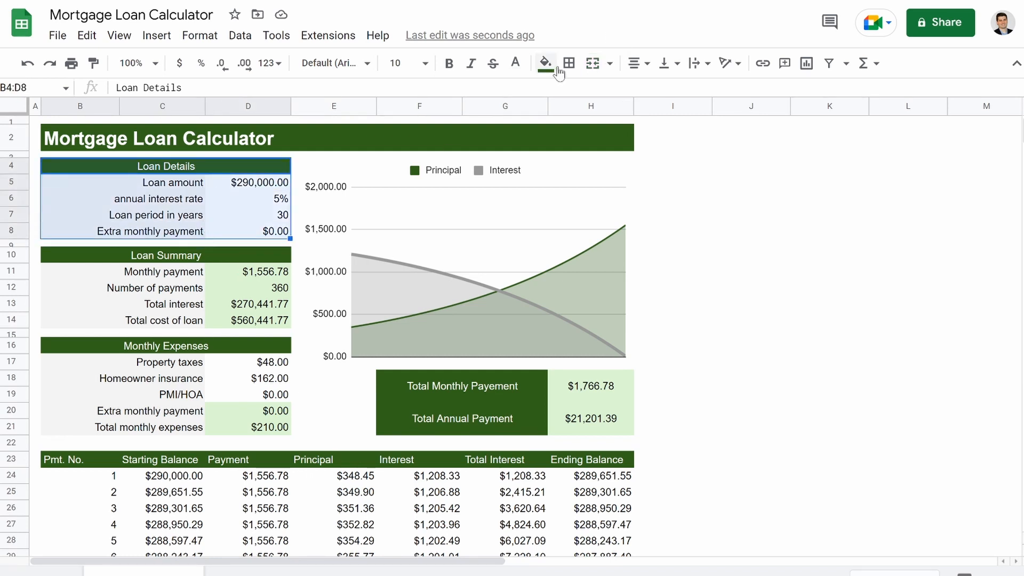
{"action": "left_click", "coordinate": [570, 64]}
{"action": "left_click", "coordinate": [689, 96]}
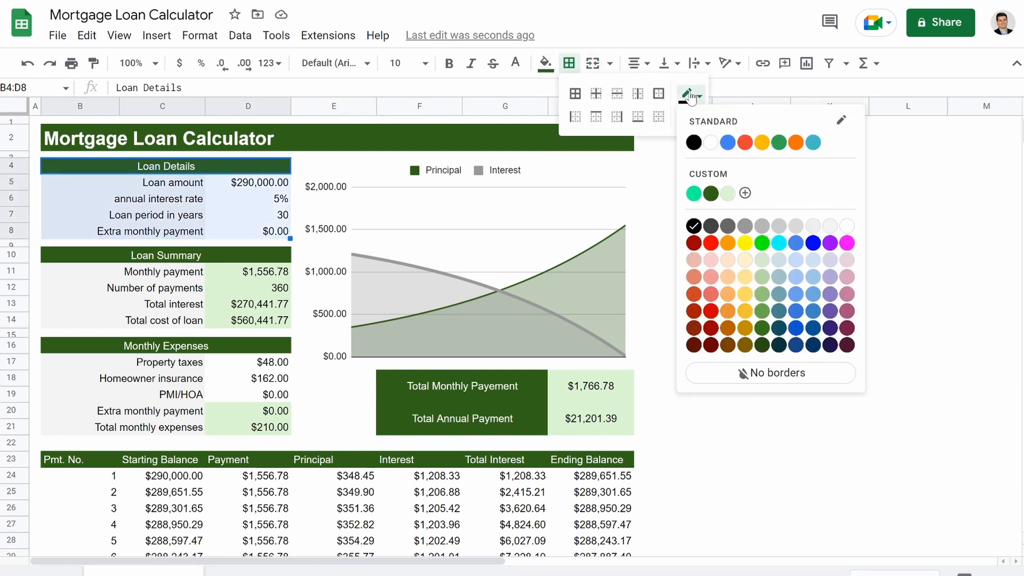
{"action": "left_click", "coordinate": [709, 144]}
{"action": "left_click", "coordinate": [691, 116]}
{"action": "left_click", "coordinate": [731, 169]}
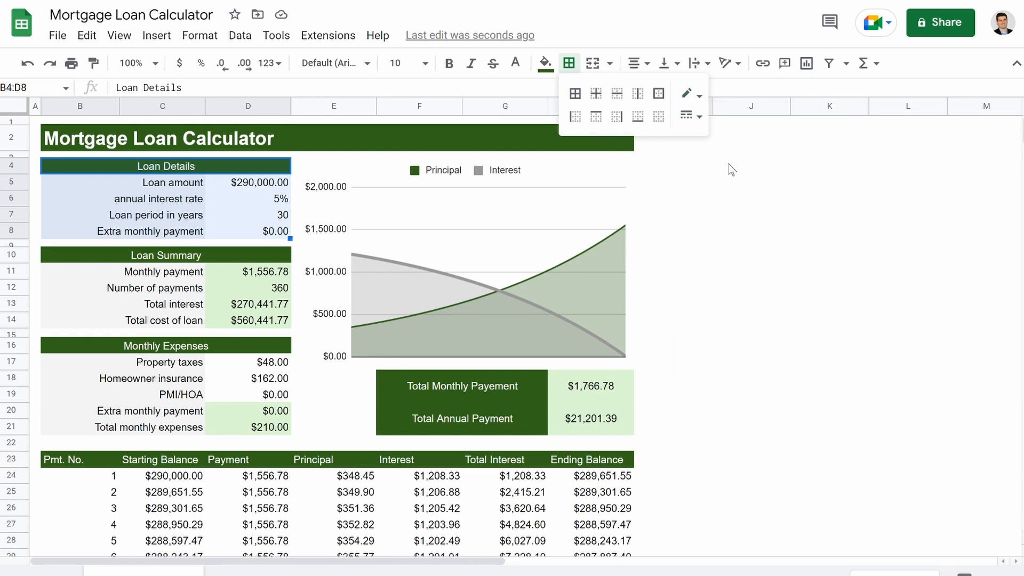
{"action": "left_click", "coordinate": [576, 96]}
{"action": "left_click", "coordinate": [824, 298]}
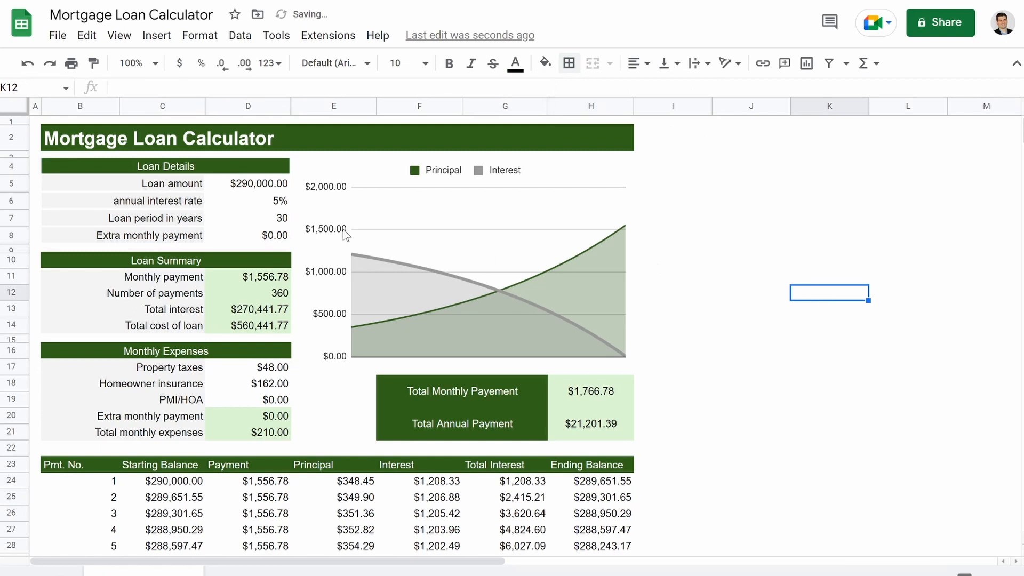
Step: Add the same white borders to all cells of the Loan Summary block B10:D14 and the Monthly Expenses block
{"action": "left_click_drag", "start_coordinate": [208, 271], "coordinate": [210, 328]}
{"action": "left_click", "coordinate": [569, 63]}
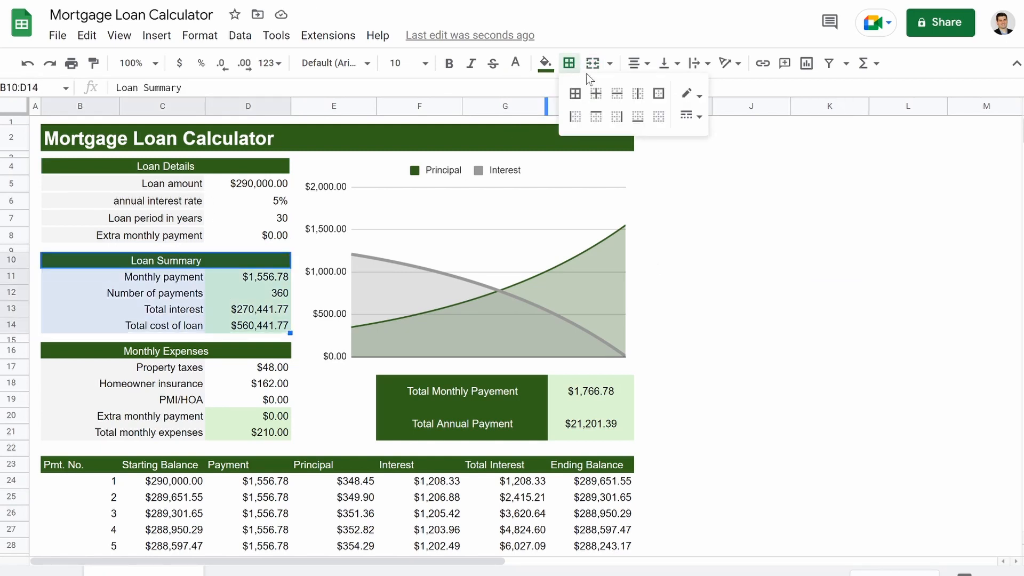
{"action": "left_click", "coordinate": [574, 95]}
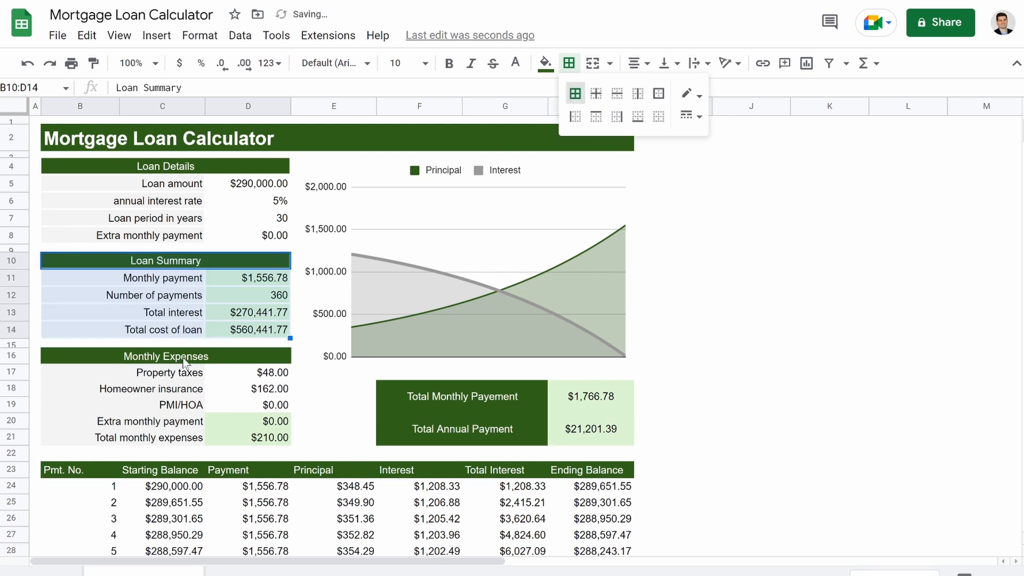
{"action": "left_click_drag", "start_coordinate": [183, 363], "coordinate": [288, 438]}
{"action": "left_click", "coordinate": [575, 70]}
{"action": "left_click", "coordinate": [574, 96]}
Step: Add the same white borders to all cells of the total monthly and annual payment block F18:H21
{"action": "left_click_drag", "start_coordinate": [509, 400], "coordinate": [559, 433]}
{"action": "left_click", "coordinate": [574, 63]}
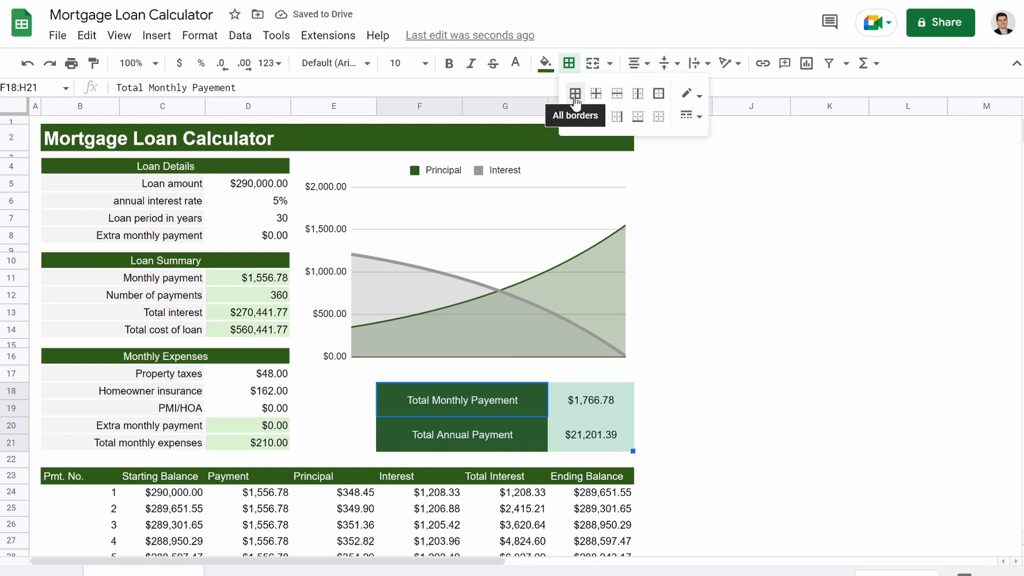
{"action": "left_click", "coordinate": [572, 93]}
{"action": "left_click", "coordinate": [754, 363]}
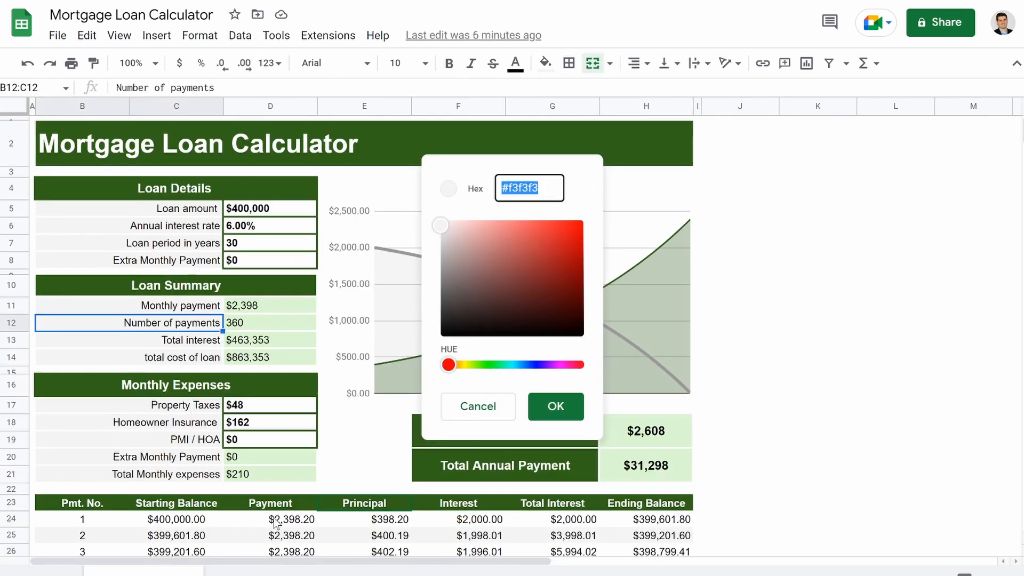
Step: Check the payment table's banding in the finished version and apply alternating row colors to the payment schedule B23:H383
{"action": "left_click", "coordinate": [556, 408]}
{"action": "scroll", "coordinate": [418, 429], "scroll_direction": "down", "scroll_amount": 8}
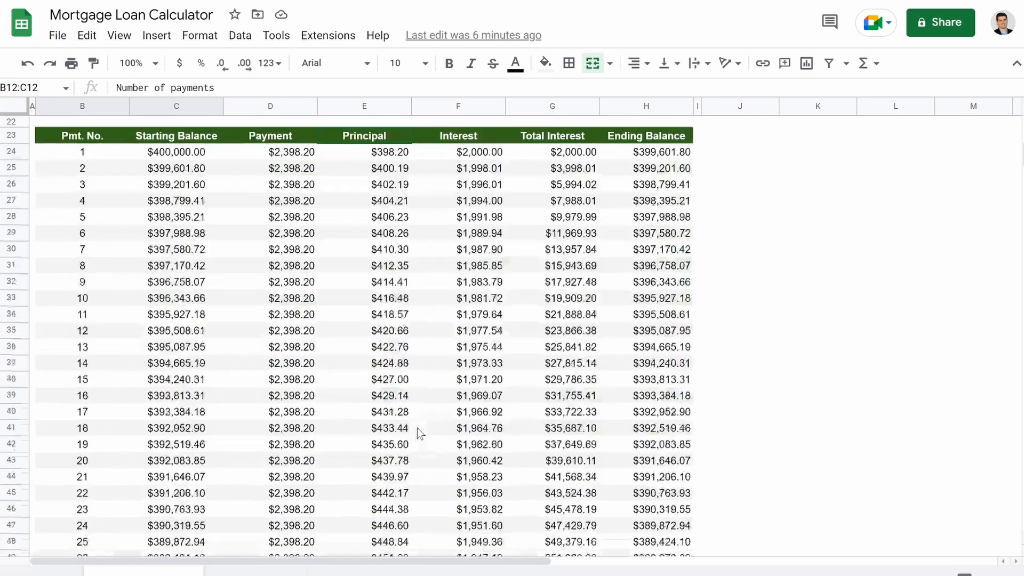
{"action": "scroll", "coordinate": [426, 349], "scroll_direction": "up", "scroll_amount": 8}
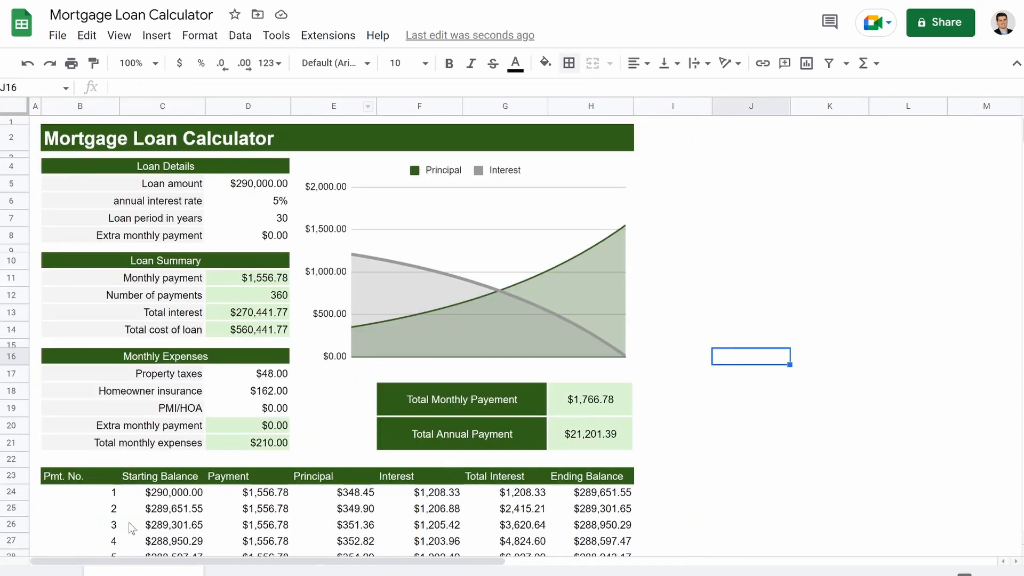
{"action": "scroll", "coordinate": [130, 527], "scroll_direction": "down", "scroll_amount": 3}
{"action": "left_click_drag", "start_coordinate": [85, 311], "coordinate": [614, 560]}
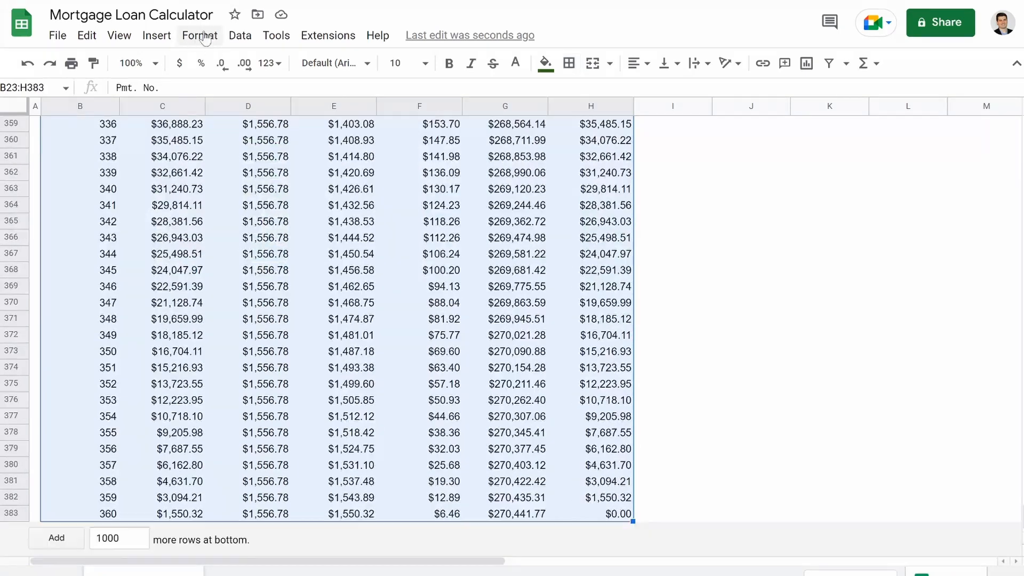
{"action": "left_click", "coordinate": [201, 36]}
{"action": "left_click", "coordinate": [234, 63]}
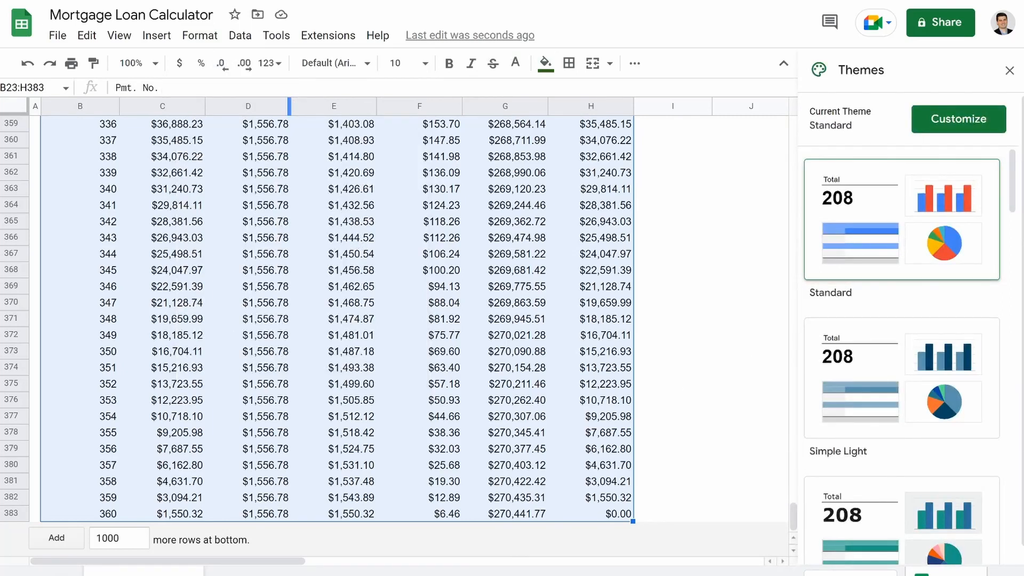
{"action": "left_click", "coordinate": [156, 36]}
{"action": "mouse_move", "coordinate": [200, 35]}
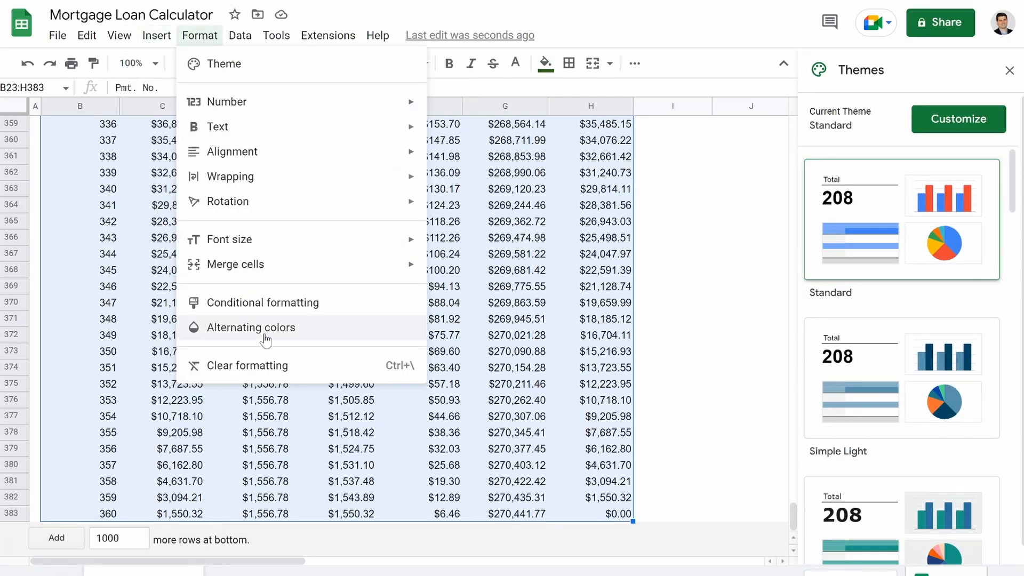
{"action": "left_click", "coordinate": [265, 339]}
Step: Set the header color of the payment schedule's alternating colors to the custom dark green and finish the banding
{"action": "scroll", "coordinate": [327, 246], "scroll_direction": "up", "scroll_amount": 20}
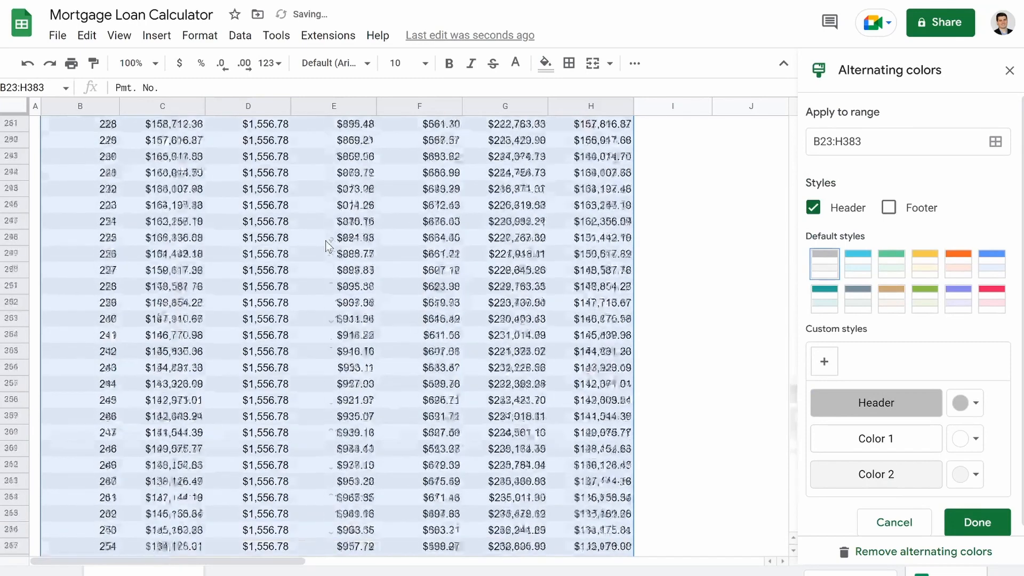
{"action": "scroll", "coordinate": [329, 247], "scroll_direction": "down", "scroll_amount": 2}
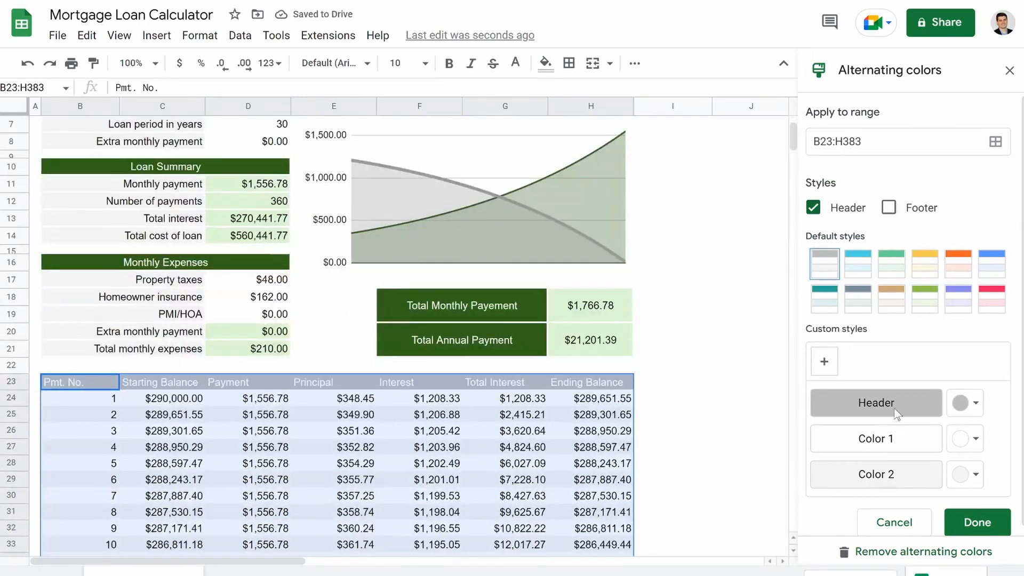
{"action": "left_click", "coordinate": [966, 403]}
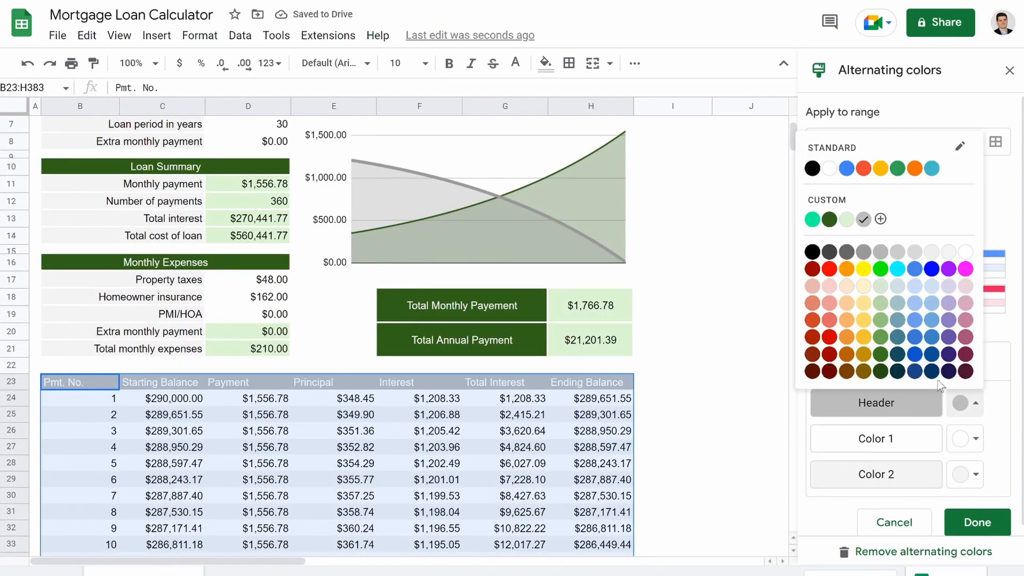
{"action": "left_click", "coordinate": [830, 219]}
{"action": "left_click", "coordinate": [970, 528]}
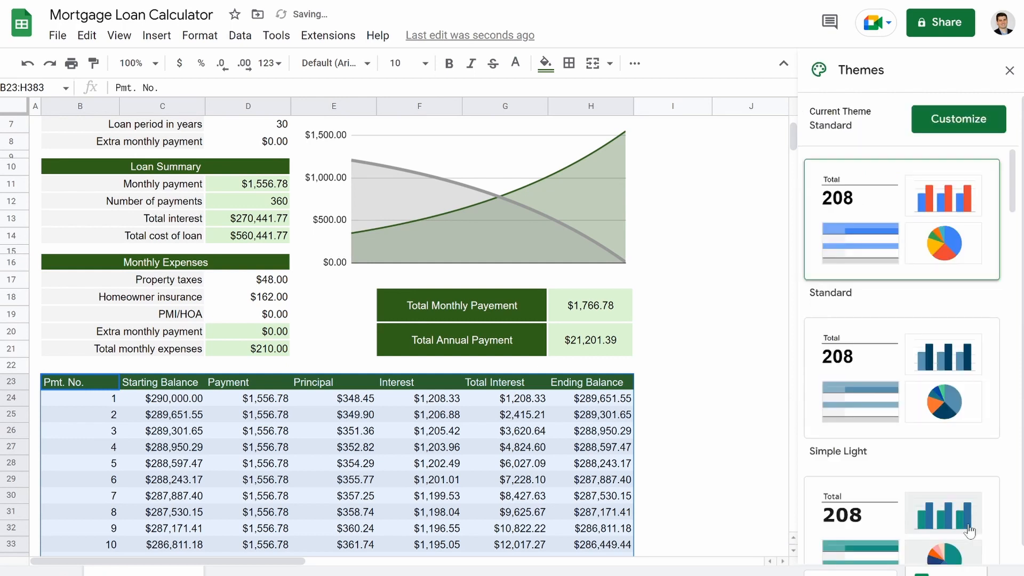
{"action": "left_click", "coordinate": [1010, 70]}
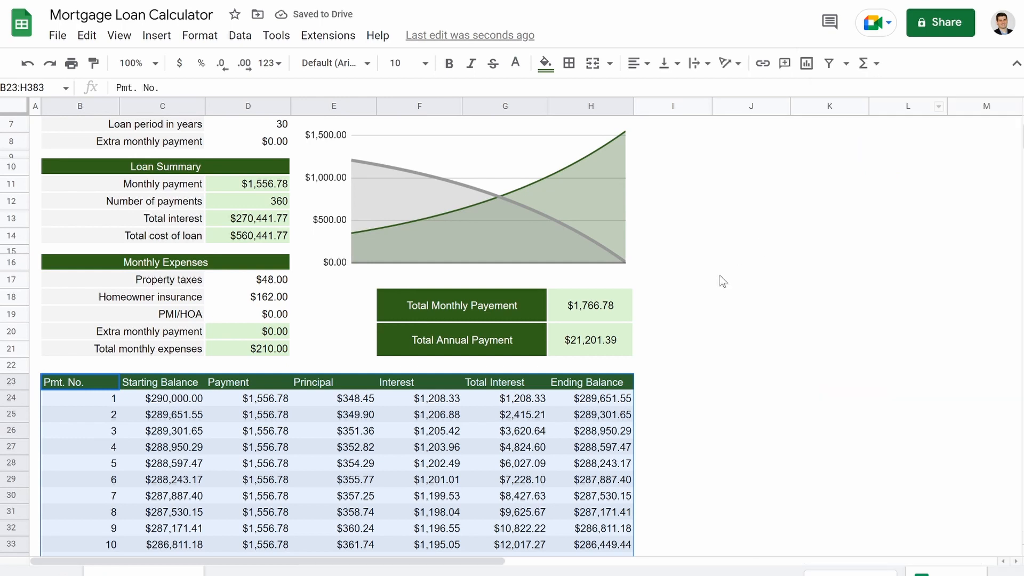
{"action": "left_click", "coordinate": [719, 276]}
Step: Give the Loan Details input cells D5:D8 dark green borders on all sides
{"action": "scroll", "coordinate": [596, 318], "scroll_direction": "up", "scroll_amount": 2}
{"action": "scroll", "coordinate": [597, 318], "scroll_direction": "up", "scroll_amount": 1}
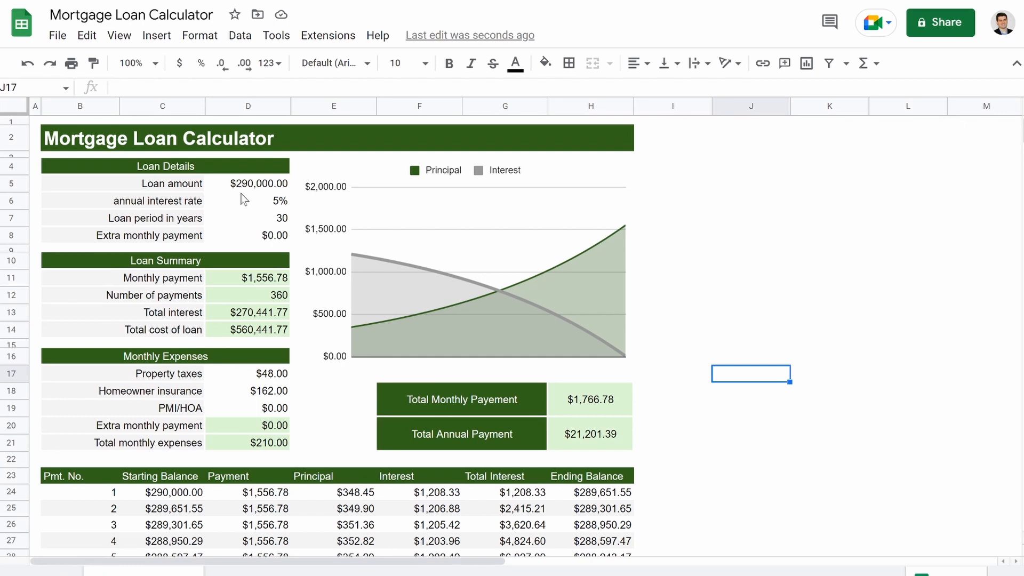
{"action": "left_click_drag", "start_coordinate": [251, 189], "coordinate": [258, 246]}
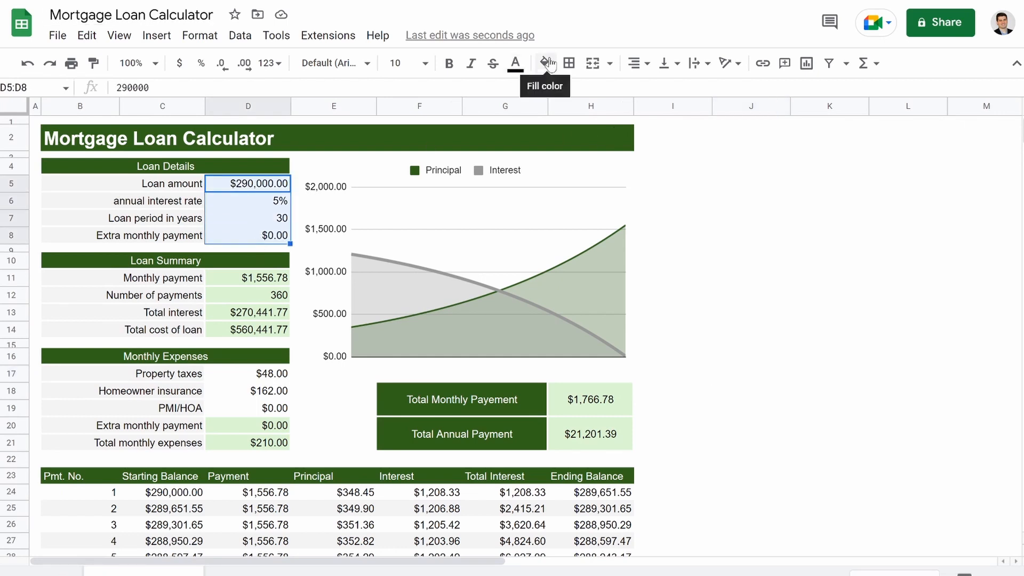
{"action": "left_click", "coordinate": [569, 63]}
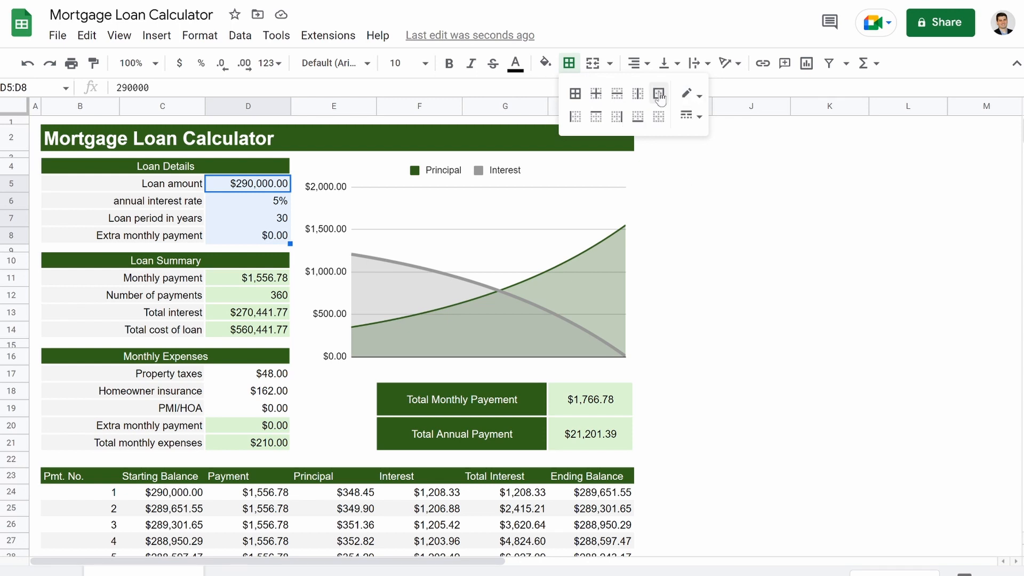
{"action": "left_click", "coordinate": [660, 96]}
{"action": "left_click", "coordinate": [688, 95]}
{"action": "left_click", "coordinate": [712, 193]}
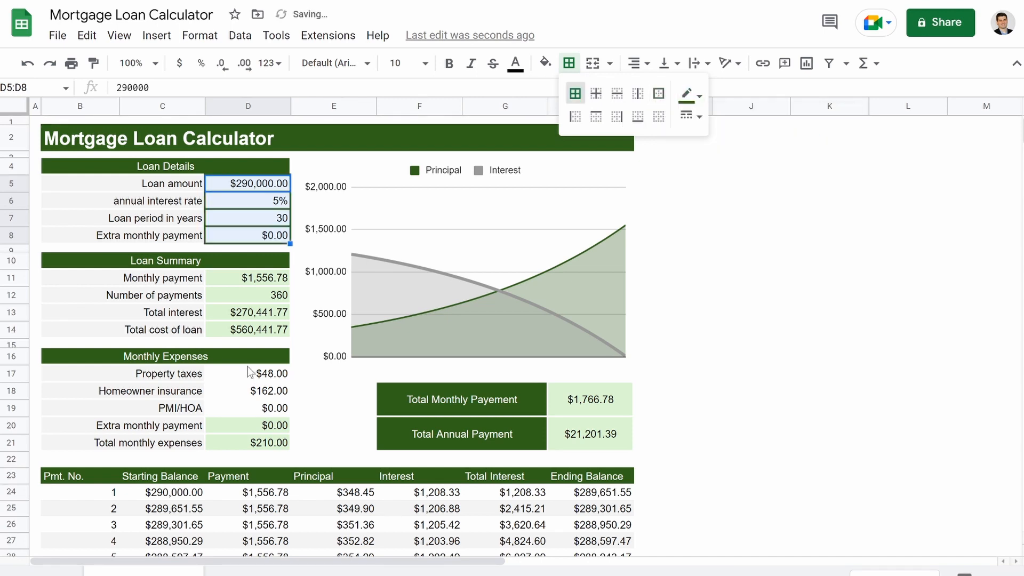
Step: Add the same dark green borders to the property taxes, homeowner insurance and PMI/HOA amounts in D17:D19
{"action": "left_click_drag", "start_coordinate": [258, 377], "coordinate": [264, 410]}
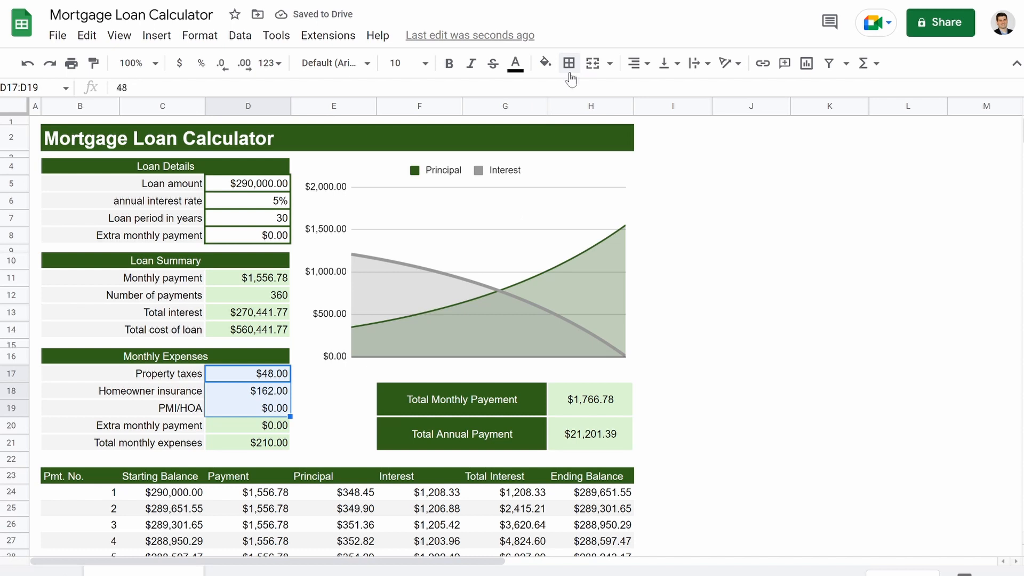
{"action": "left_click", "coordinate": [569, 65]}
{"action": "left_click", "coordinate": [575, 94]}
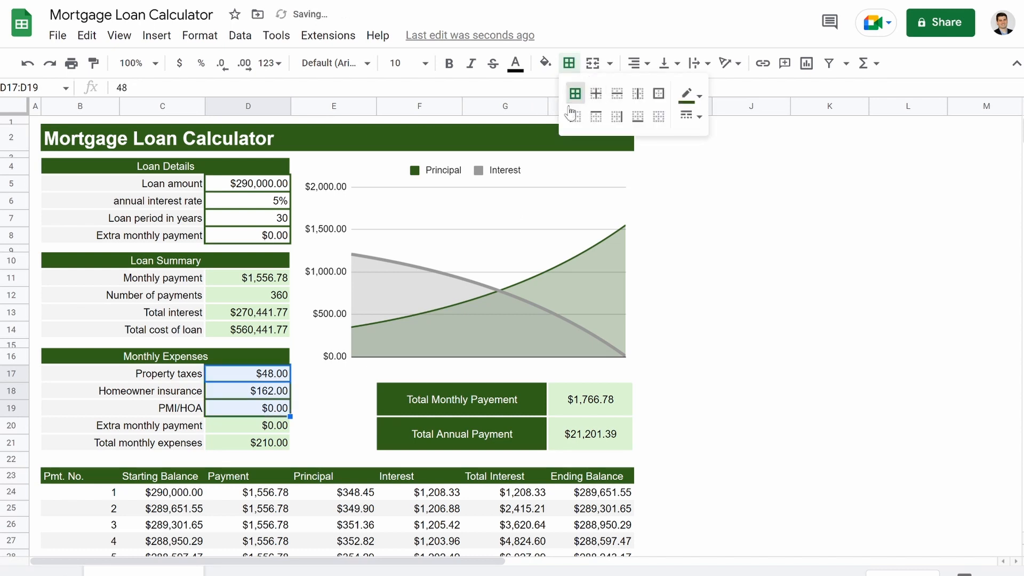
{"action": "left_click", "coordinate": [782, 302]}
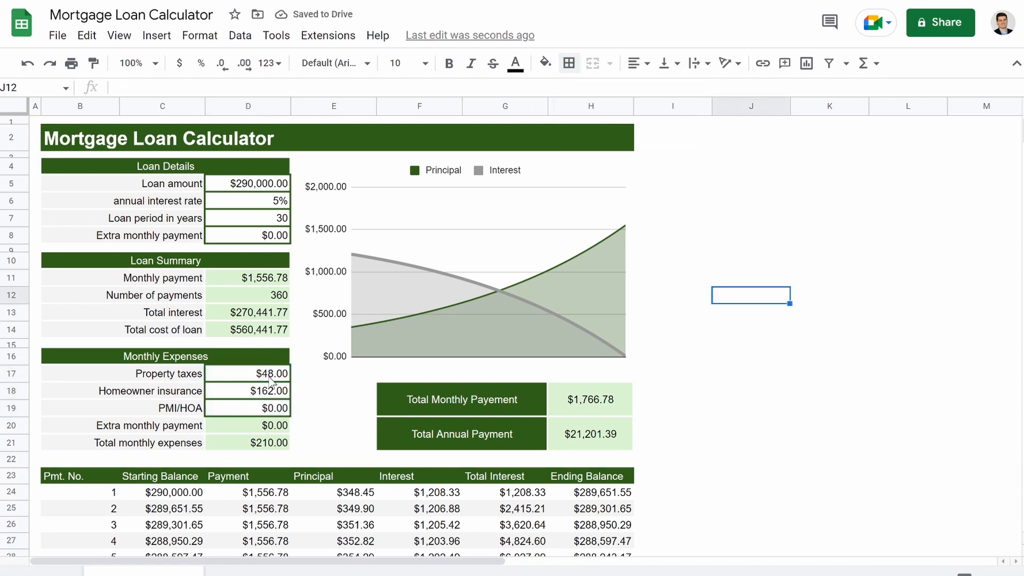
Step: Make the Loan Details values in D5:D8 bold and left-aligned
{"action": "left_click_drag", "start_coordinate": [272, 374], "coordinate": [274, 410]}
{"action": "left_click_drag", "start_coordinate": [252, 183], "coordinate": [253, 239]}
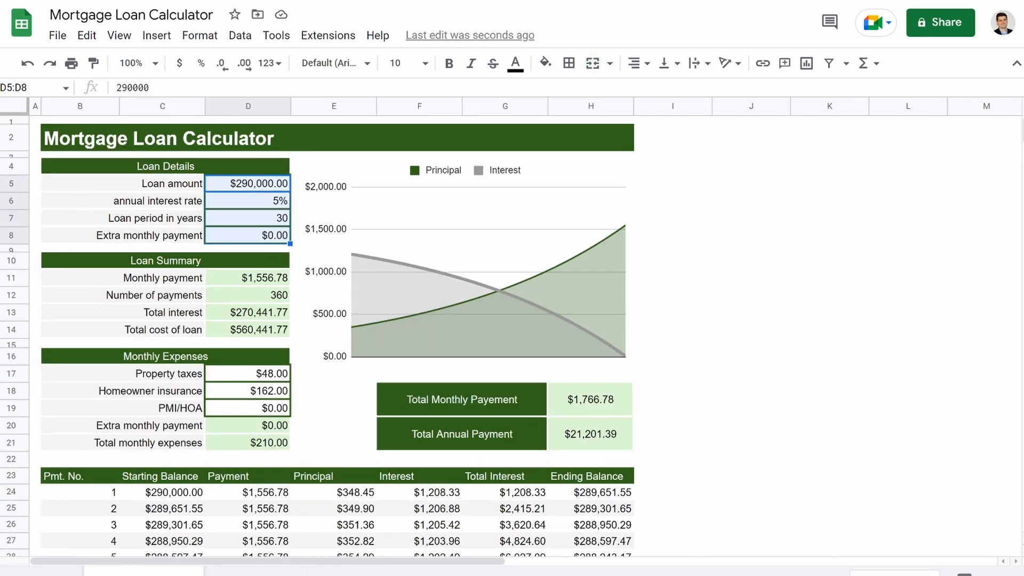
{"action": "left_click", "coordinate": [449, 63]}
{"action": "left_click", "coordinate": [637, 63]}
{"action": "left_click", "coordinate": [634, 95]}
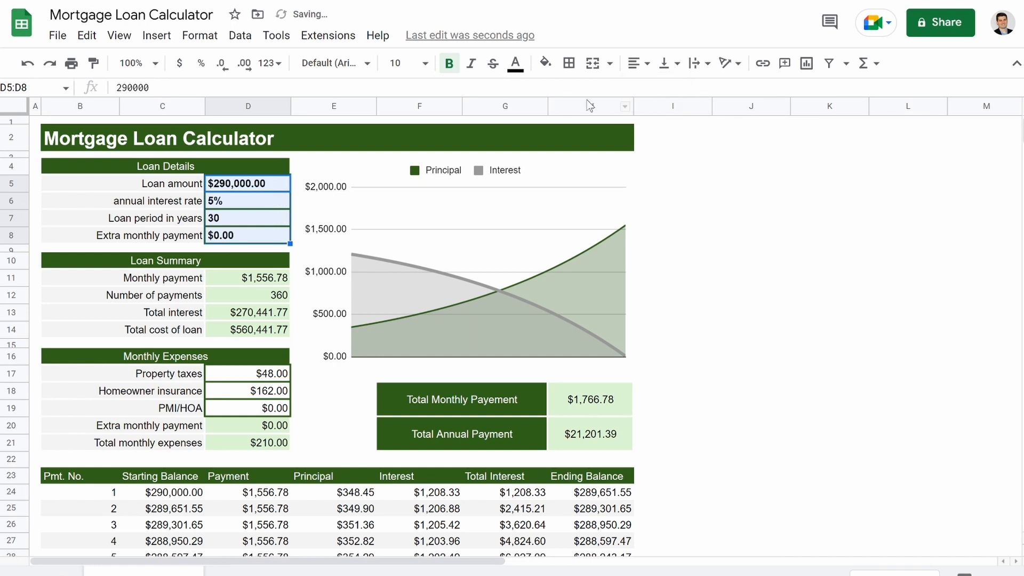
Step: Left-align and bold the Loan Summary values in D11:D14 and the Monthly Expenses values in D17:D21
{"action": "left_click_drag", "start_coordinate": [245, 281], "coordinate": [253, 340]}
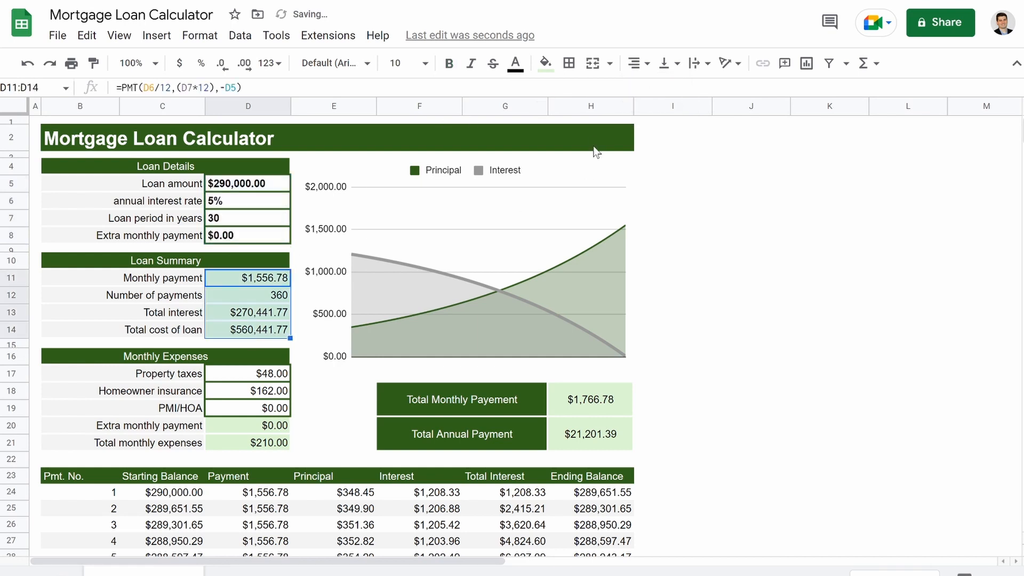
{"action": "left_click", "coordinate": [638, 63]}
{"action": "left_click", "coordinate": [633, 95]}
{"action": "left_click", "coordinate": [451, 65]}
{"action": "left_click_drag", "start_coordinate": [239, 380], "coordinate": [251, 444]}
{"action": "left_click", "coordinate": [637, 63]}
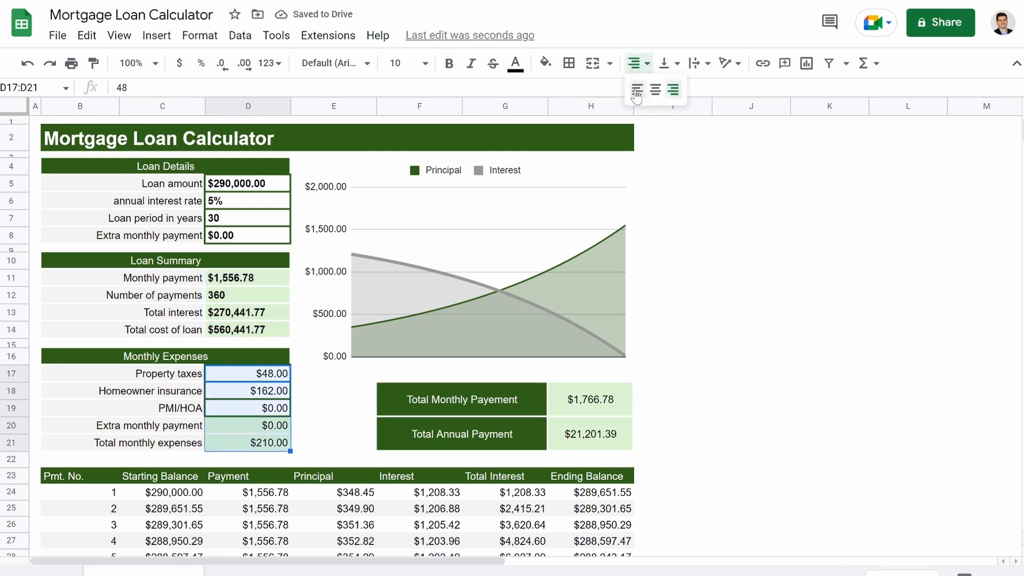
{"action": "left_click", "coordinate": [638, 90]}
{"action": "left_click", "coordinate": [449, 63]}
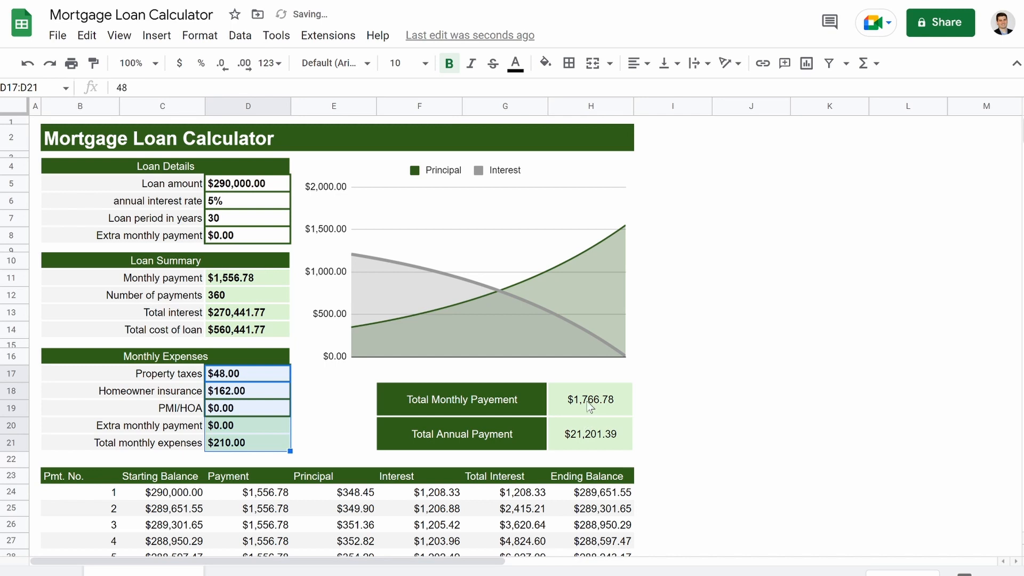
Step: Bold the total monthly and annual payment block F18:H21 and set its font size to 11
{"action": "left_click_drag", "start_coordinate": [589, 406], "coordinate": [538, 432]}
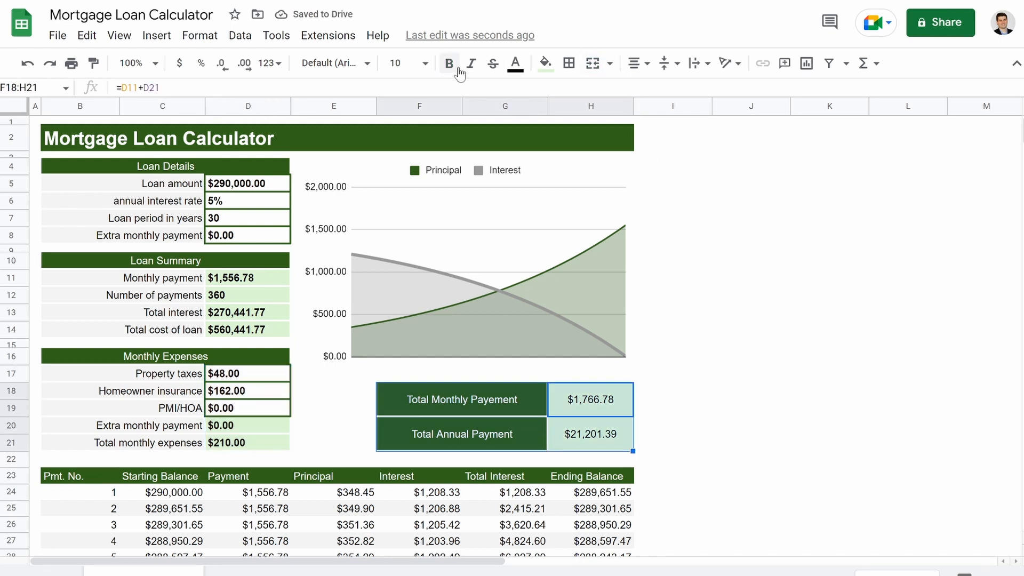
{"action": "left_click", "coordinate": [449, 63]}
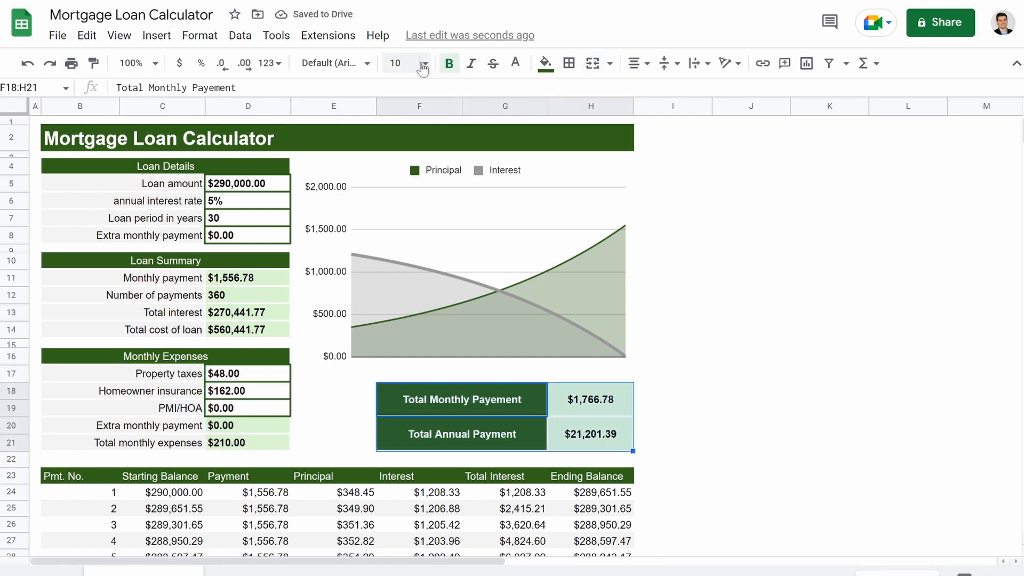
{"action": "left_click", "coordinate": [422, 63]}
{"action": "left_click", "coordinate": [408, 217]}
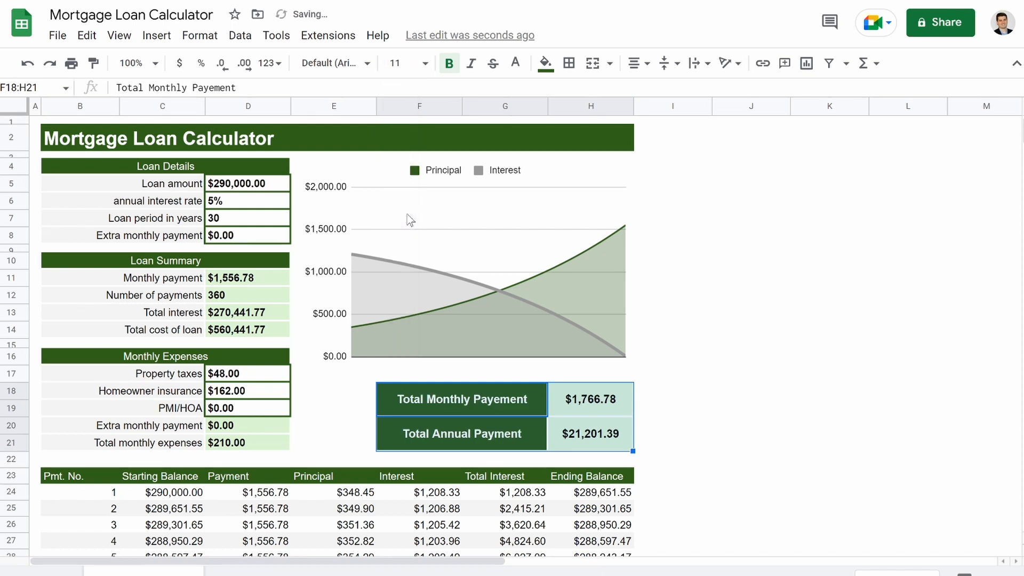
Step: Bold the Monthly Expenses, Loan Summary and Loan Details section headings
{"action": "left_click", "coordinate": [246, 357]}
{"action": "left_click", "coordinate": [181, 261]}
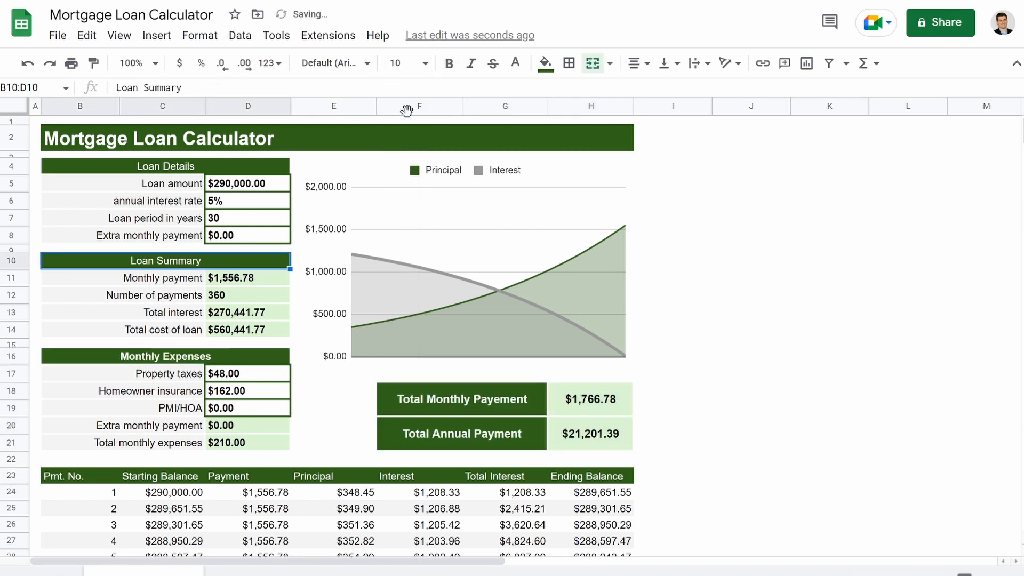
{"action": "left_click", "coordinate": [449, 63]}
{"action": "left_click", "coordinate": [176, 167]}
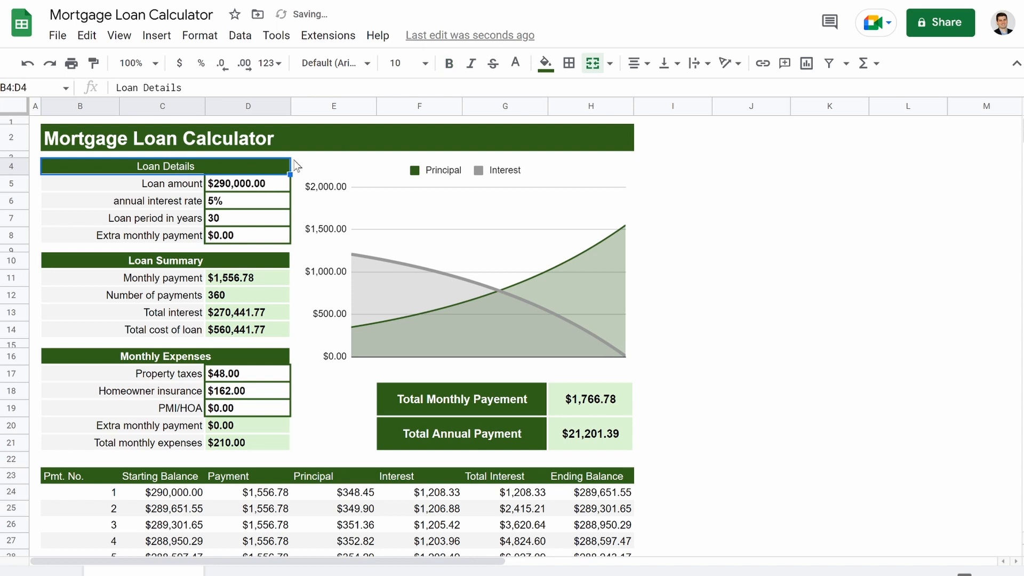
{"action": "left_click", "coordinate": [450, 63]}
Step: Bold the payment table's header row and center the header and all payment rows horizontally
{"action": "left_click_drag", "start_coordinate": [93, 479], "coordinate": [591, 480]}
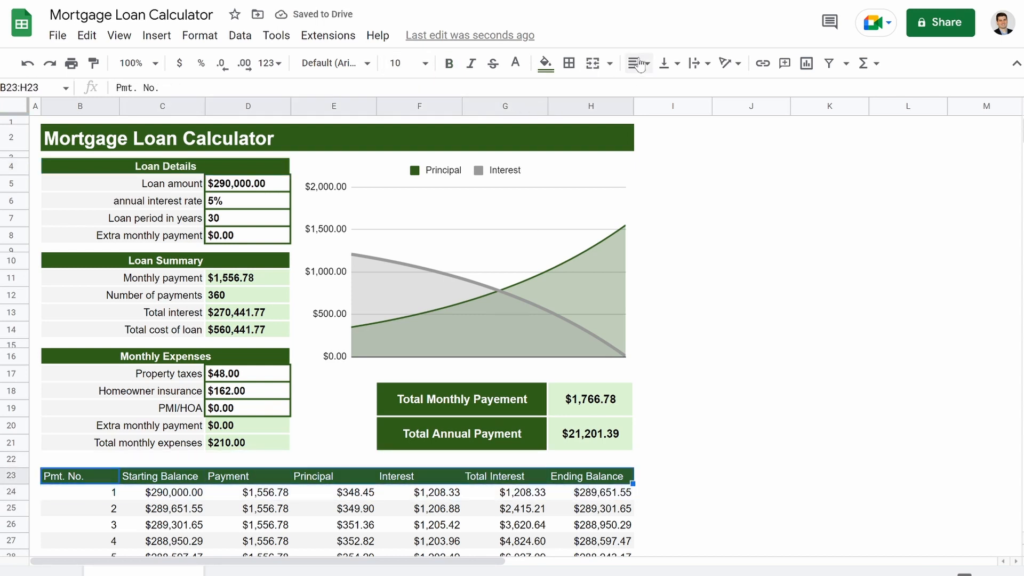
{"action": "left_click", "coordinate": [637, 63]}
{"action": "left_click", "coordinate": [656, 87]}
{"action": "left_click", "coordinate": [450, 63]}
{"action": "left_click", "coordinate": [694, 321]}
{"action": "left_click_drag", "start_coordinate": [80, 476], "coordinate": [614, 557]}
{"action": "scroll", "coordinate": [457, 355], "scroll_direction": "up", "scroll_amount": 20}
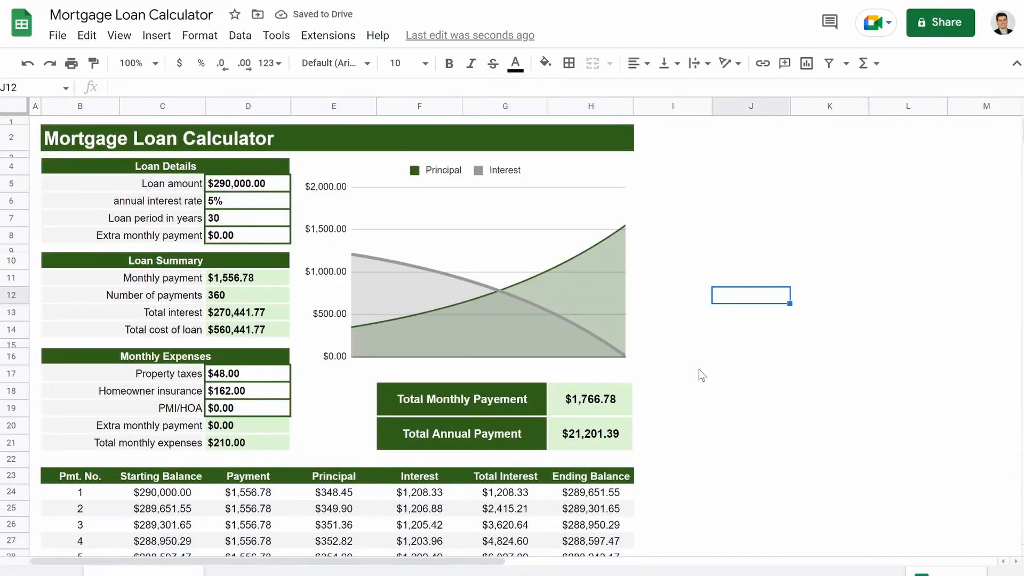
Step: Make title row 2 taller and align the Mortgage Loan Calculator title to the vertical middle and horizontal left
{"action": "left_click", "coordinate": [23, 157]}
{"action": "left_click_drag", "start_coordinate": [18, 151], "coordinate": [20, 164]}
{"action": "left_click", "coordinate": [127, 160]}
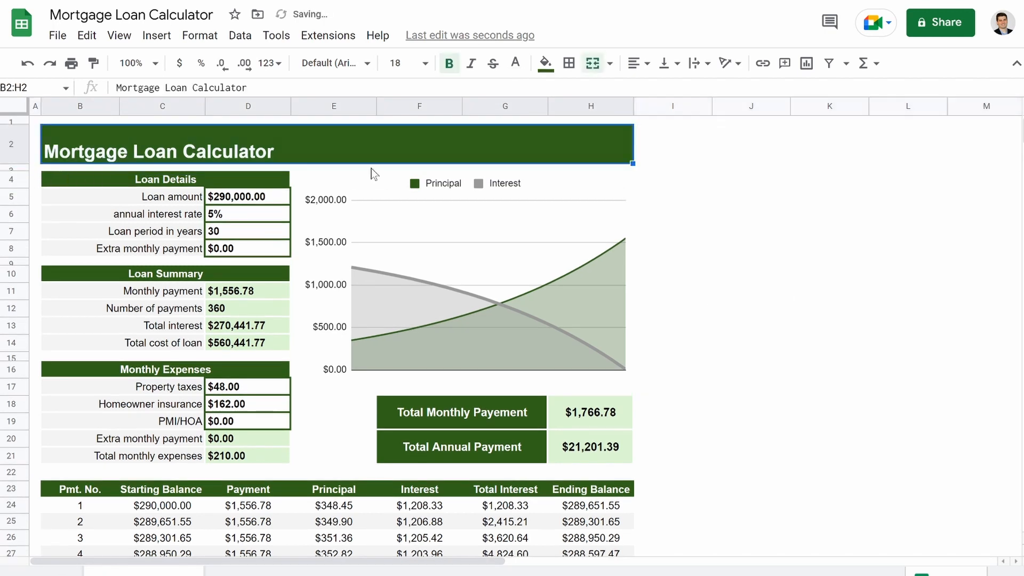
{"action": "left_click", "coordinate": [639, 63]}
{"action": "left_click", "coordinate": [655, 96]}
{"action": "left_click", "coordinate": [664, 63]}
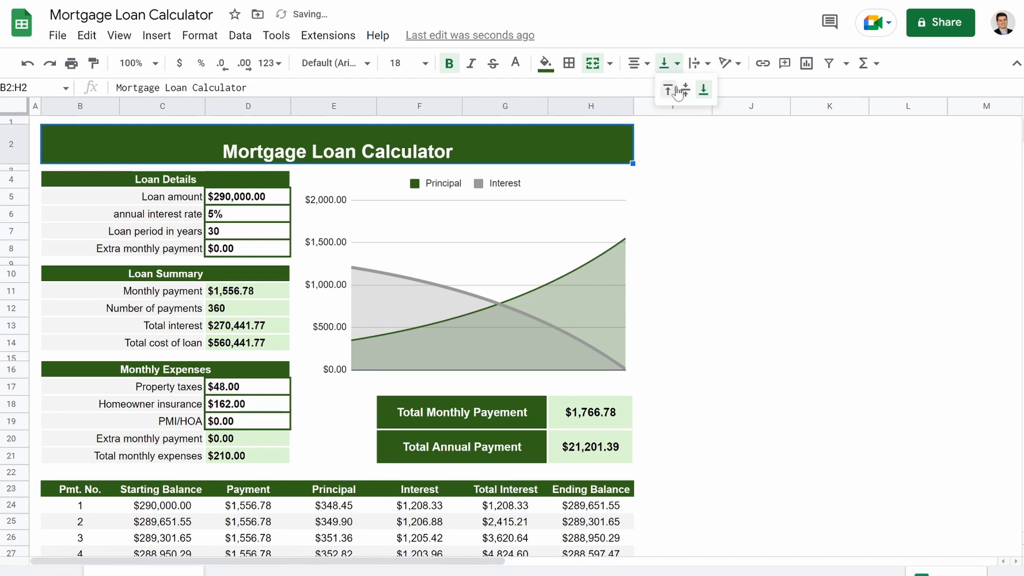
{"action": "left_click", "coordinate": [685, 90]}
{"action": "left_click", "coordinate": [641, 64]}
{"action": "left_click", "coordinate": [636, 89]}
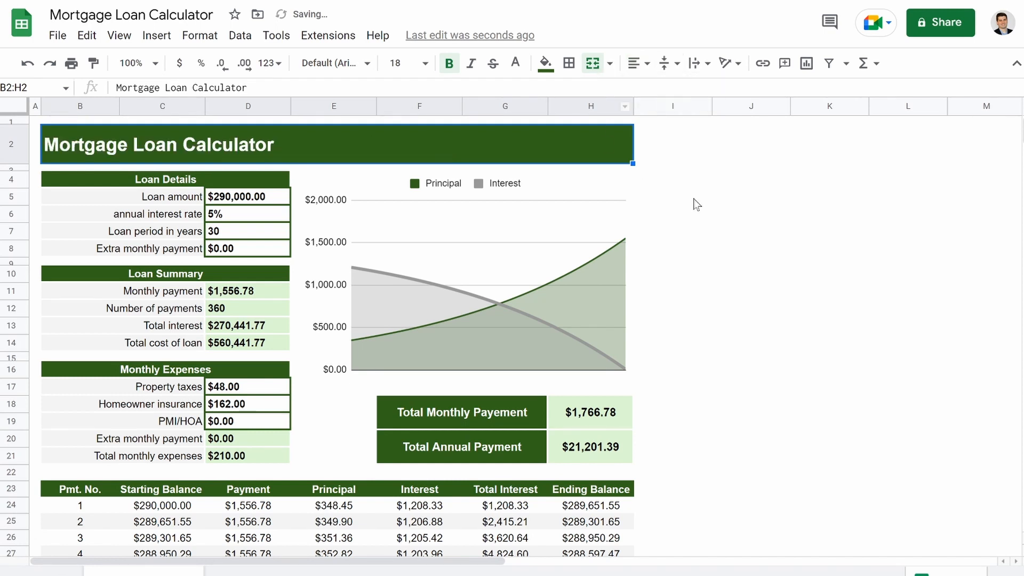
Step: Set the Mortgage Loan Calculator title's font size to 20
{"action": "left_click", "coordinate": [401, 64]}
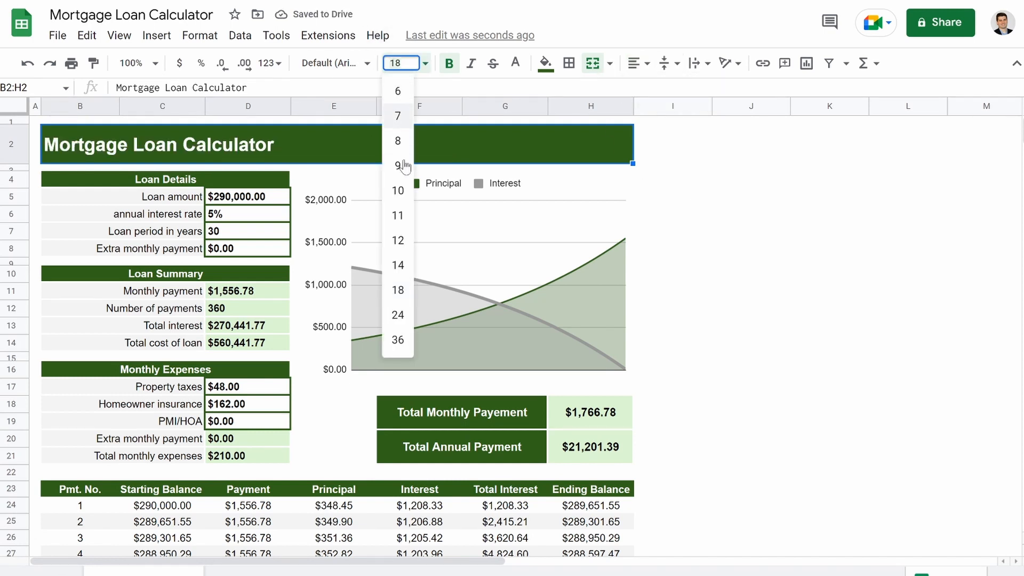
{"action": "left_click", "coordinate": [405, 64]}
{"action": "type", "text": "20"}
{"action": "key", "text": "Return"}
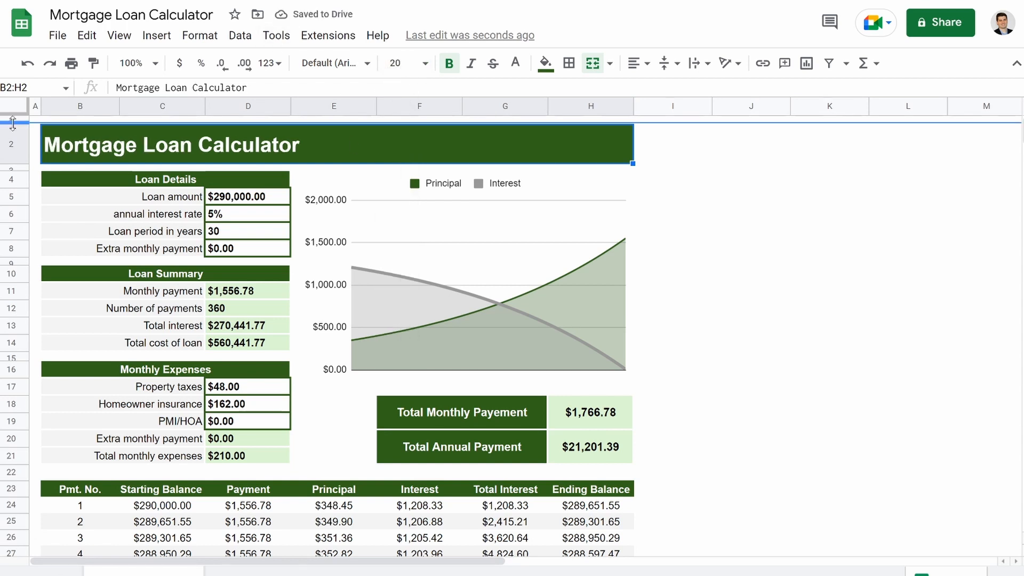
Step: Shrink the empty spacer rows 1, 3, 9 and 15 and narrow spacer column A
{"action": "left_click_drag", "start_coordinate": [13, 122], "coordinate": [13, 118]}
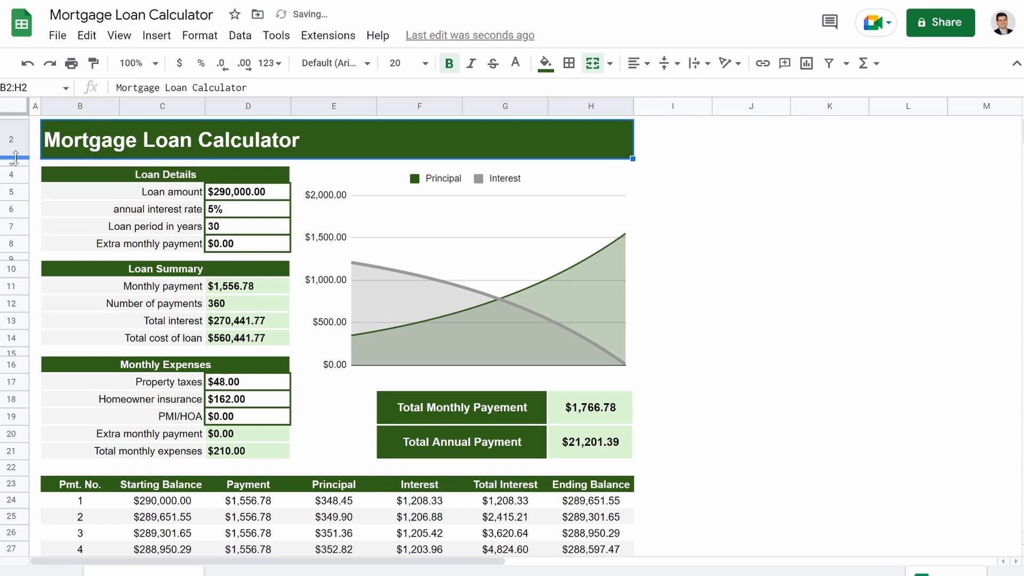
{"action": "left_click_drag", "start_coordinate": [16, 166], "coordinate": [15, 163]}
{"action": "left_click_drag", "start_coordinate": [18, 256], "coordinate": [17, 250]}
{"action": "left_click_drag", "start_coordinate": [12, 352], "coordinate": [12, 346]}
{"action": "left_click_drag", "start_coordinate": [40, 107], "coordinate": [31, 103]}
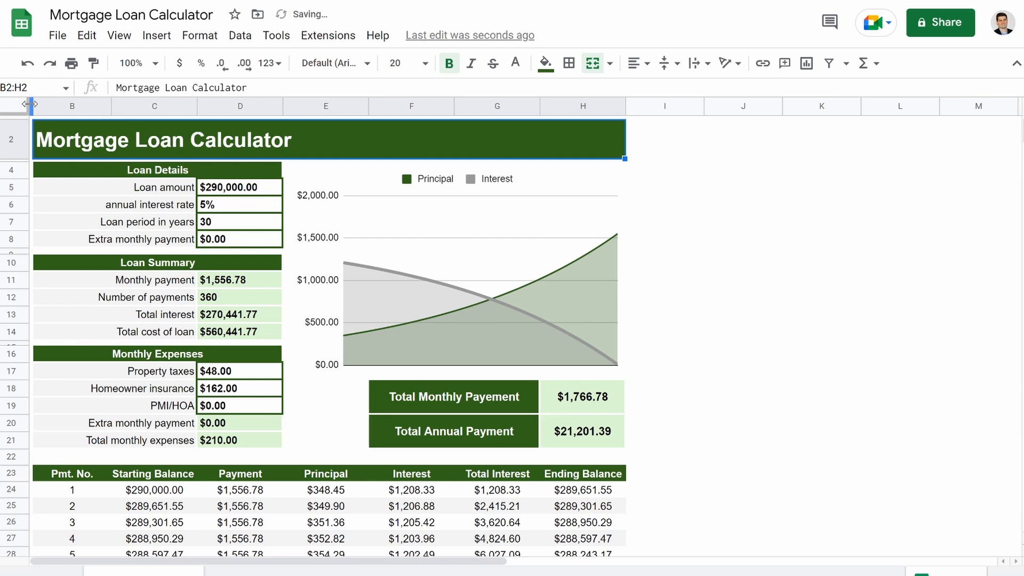
Step: Widen the principal and interest chart slightly past the edge of column H
{"action": "left_click", "coordinate": [743, 314]}
{"action": "left_click", "coordinate": [530, 258]}
{"action": "left_click_drag", "start_coordinate": [631, 270], "coordinate": [636, 270]}
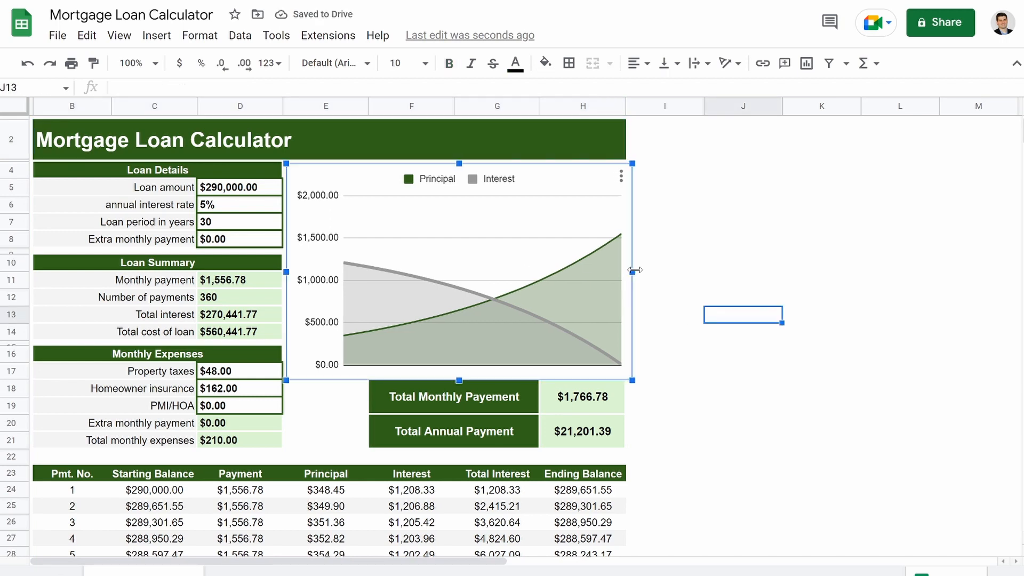
{"action": "left_click", "coordinate": [700, 285]}
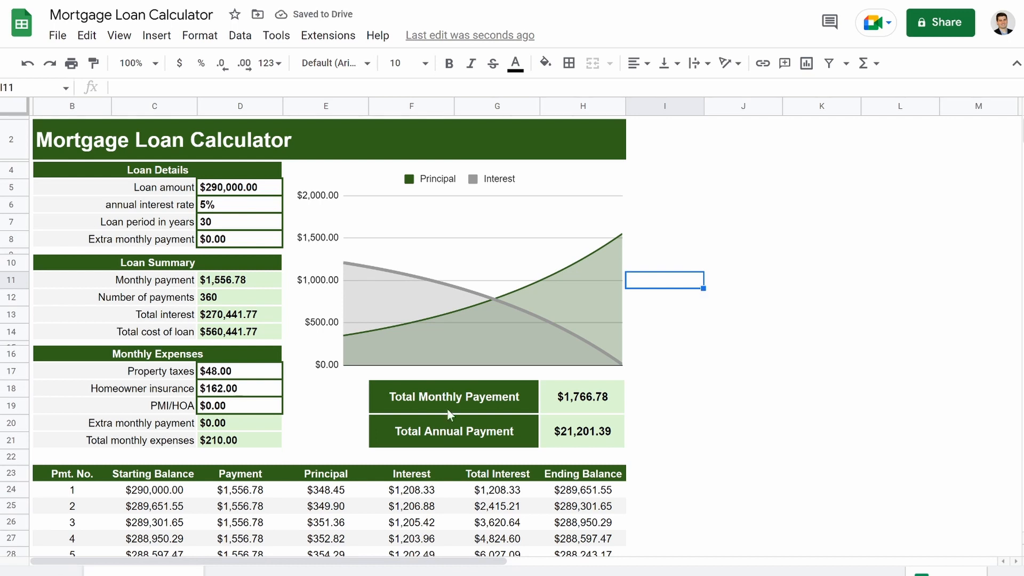
Step: Set the loan amount in D5 to $350,000
{"action": "left_click", "coordinate": [244, 187]}
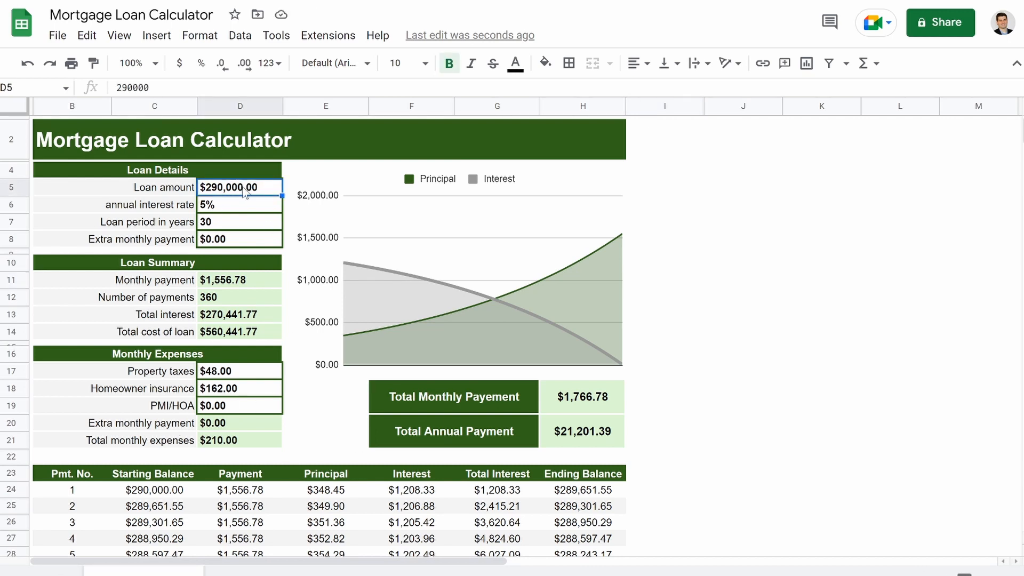
{"action": "type", "text": "3"}
{"action": "key", "text": "Return"}
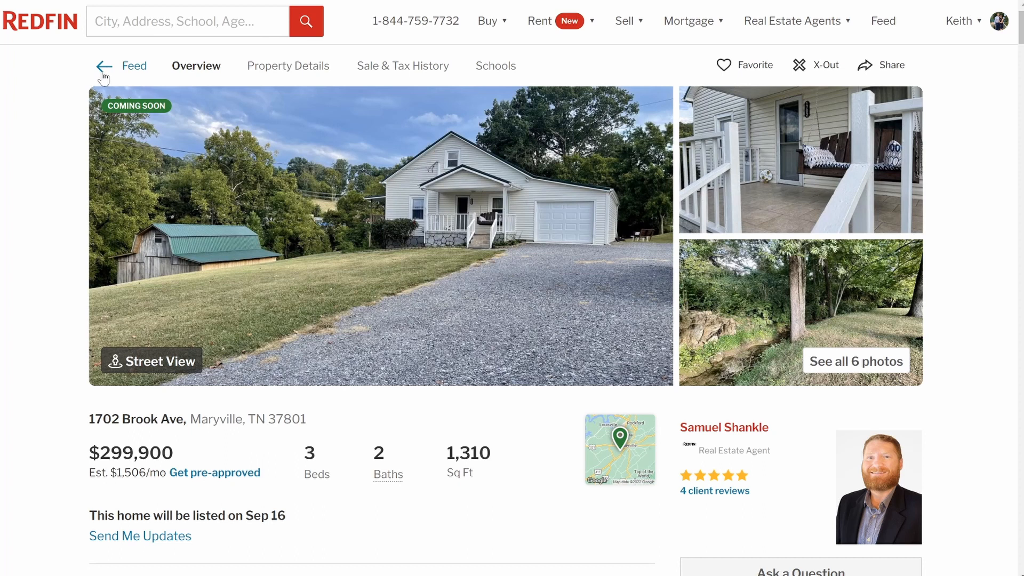
Step: Switch to Redfin, open the $210,000 three-bedroom listing from the feed and examine its monthly cost and payment calculator
{"action": "left_click", "coordinate": [103, 74]}
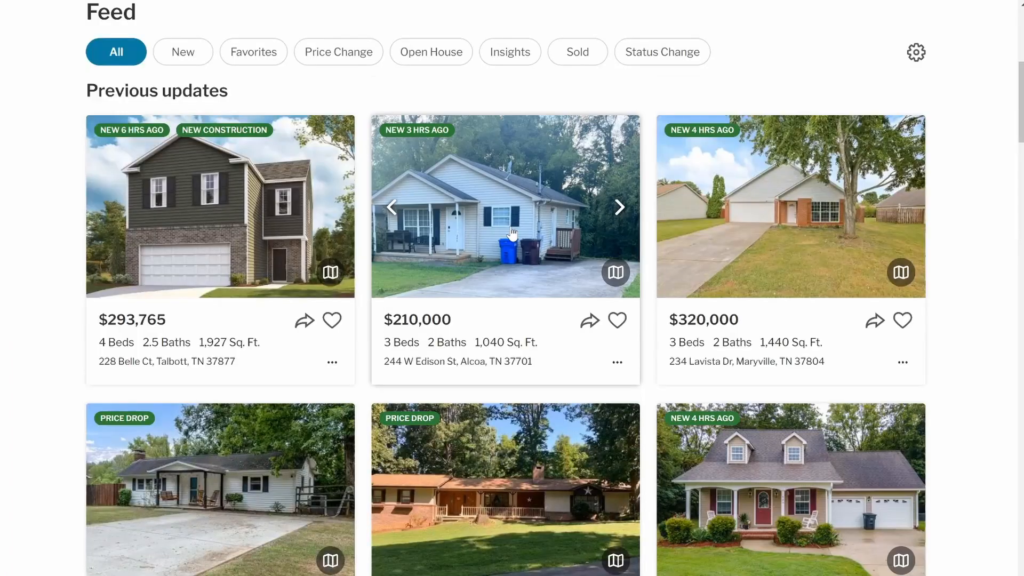
{"action": "left_click", "coordinate": [512, 233]}
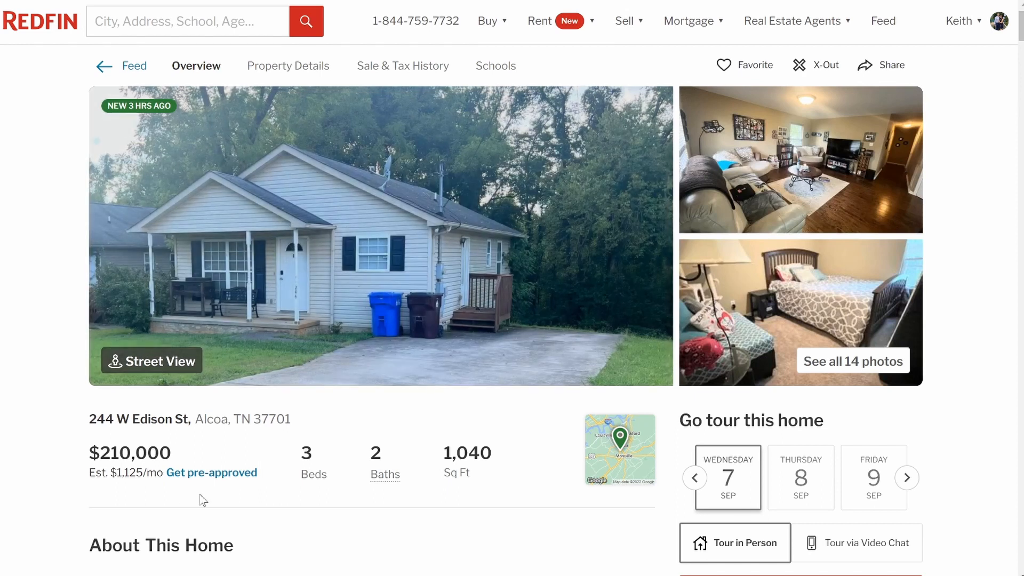
{"action": "scroll", "coordinate": [199, 498], "scroll_direction": "down", "scroll_amount": 1}
{"action": "left_click_drag", "start_coordinate": [117, 432], "coordinate": [148, 432]}
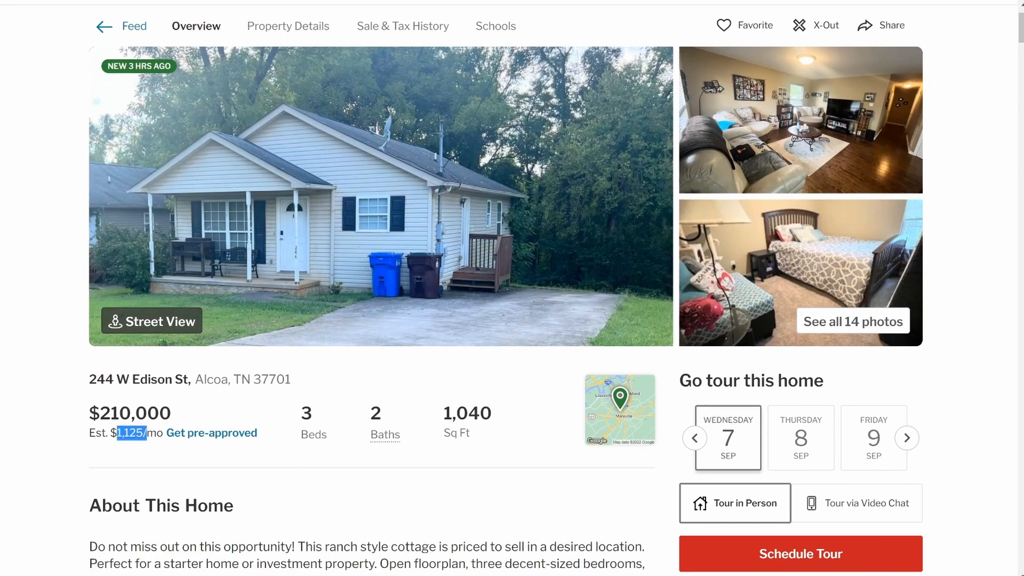
{"action": "left_click", "coordinate": [81, 462]}
{"action": "scroll", "coordinate": [114, 462], "scroll_direction": "down", "scroll_amount": 20}
{"action": "scroll", "coordinate": [113, 463], "scroll_direction": "down", "scroll_amount": 5}
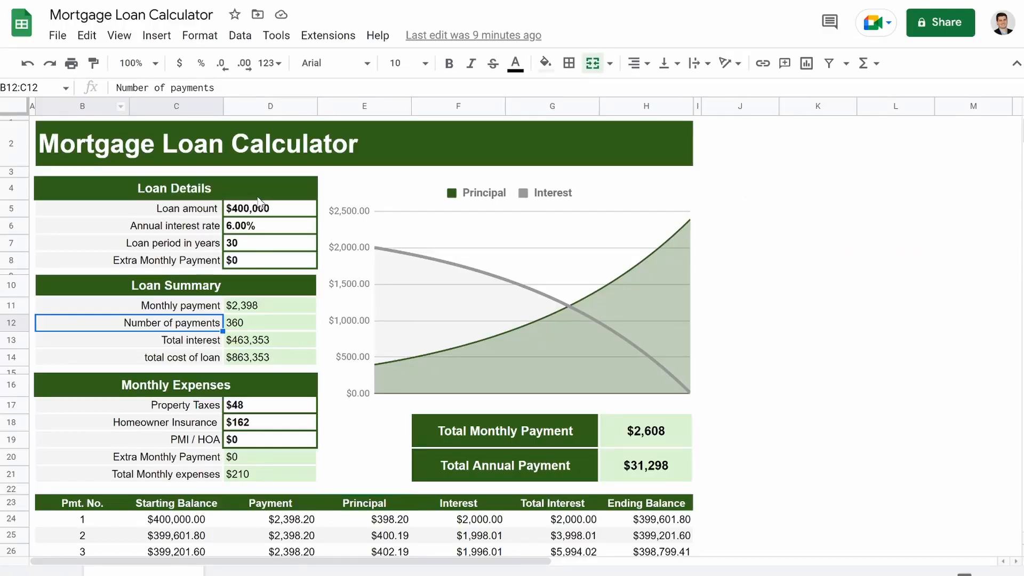
Step: Switch to the finished calculator in Google Sheets and enter 168000 as its loan amount in D5
{"action": "left_click", "coordinate": [263, 210]}
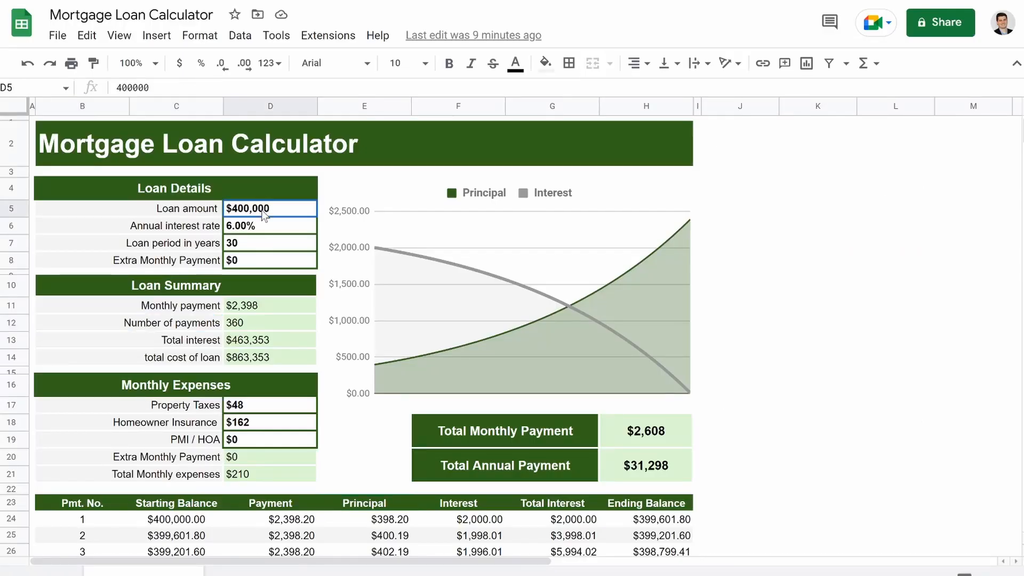
{"action": "type", "text": "168000"}
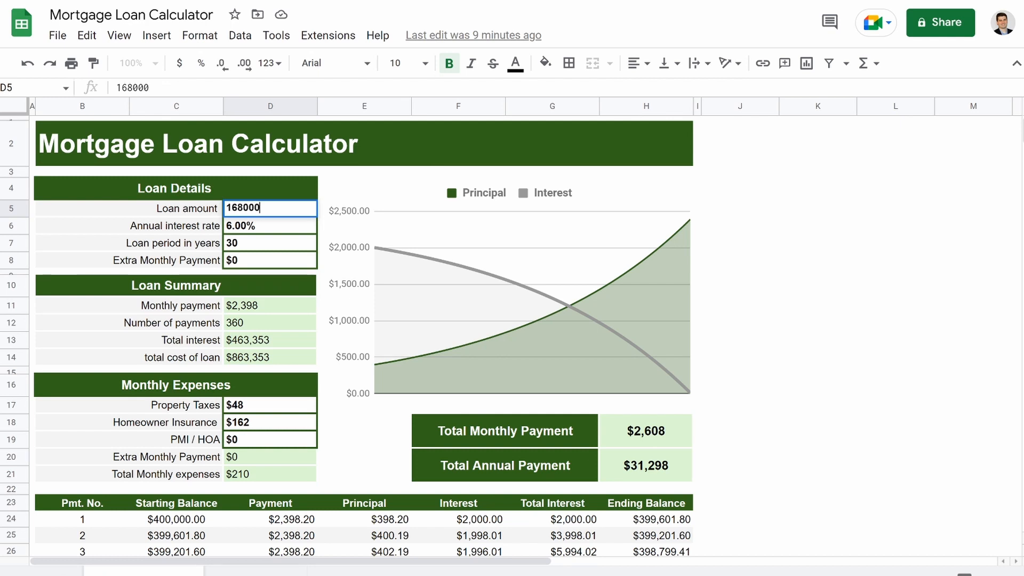
{"action": "key", "text": "Return"}
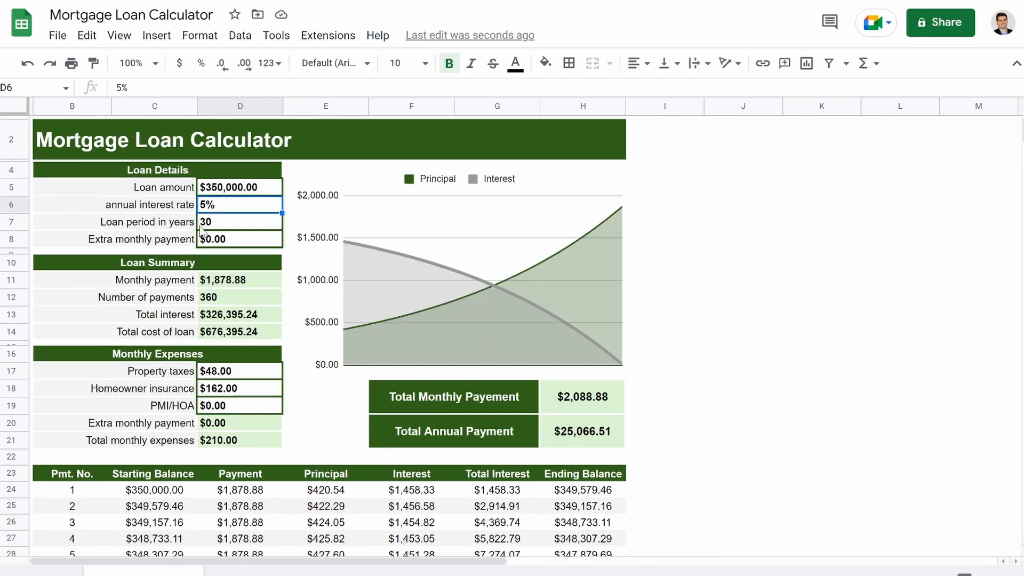
Step: In the newly built calculator, set the loan amount to $168,000 and the annual interest rate to 5.054%
{"action": "left_click", "coordinate": [216, 187]}
{"action": "type", "text": "168,00"}
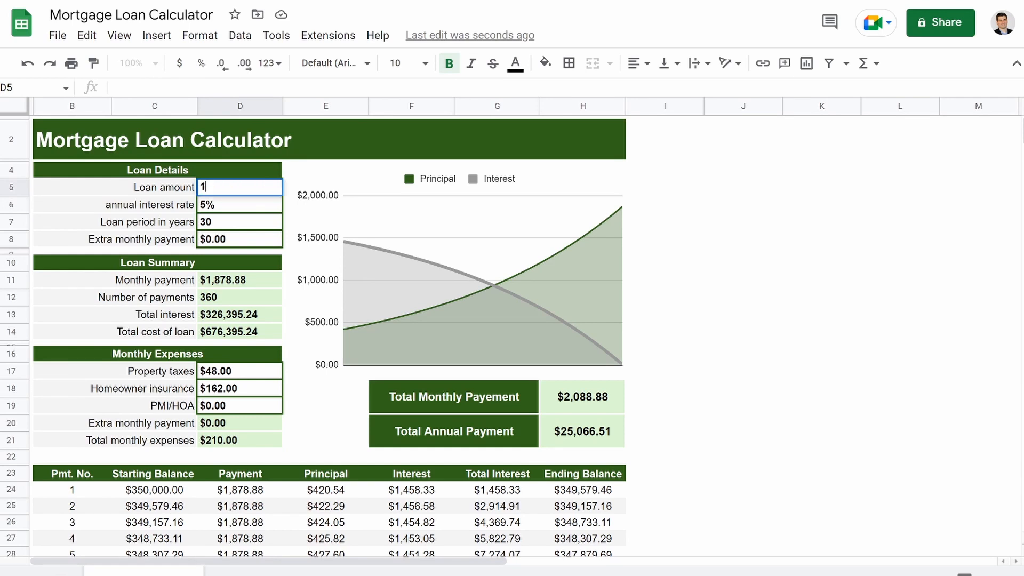
{"action": "type", "text": "000"}
{"action": "key", "text": "Return"}
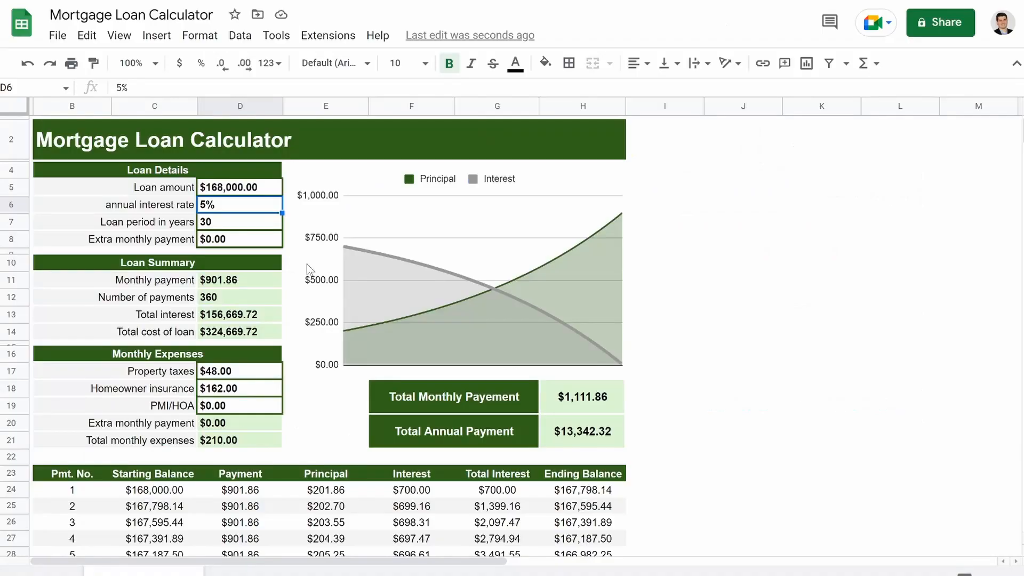
{"action": "double_click", "coordinate": [222, 210]}
{"action": "type", "text": ".05"}
{"action": "key", "text": "Return"}
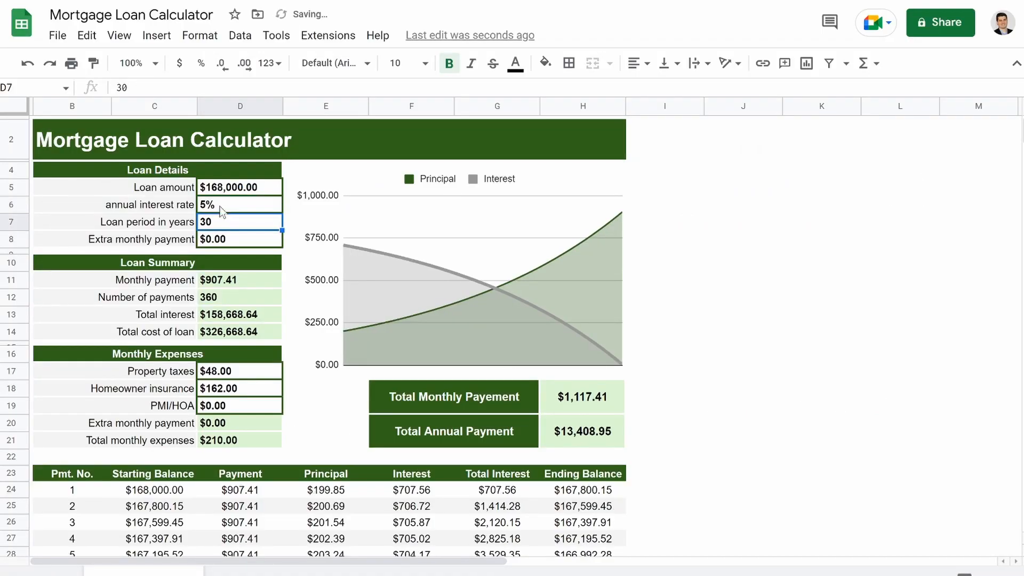
Step: Set the monthly property taxes in D17 to 104 and the homeowner insurance in D18 to 114
{"action": "left_click", "coordinate": [217, 375]}
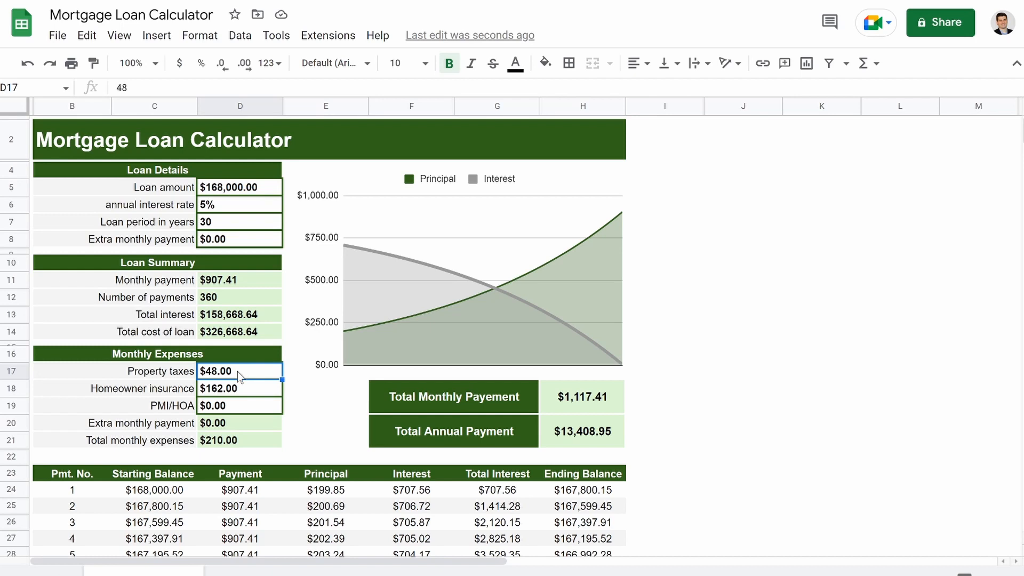
{"action": "type", "text": "104"}
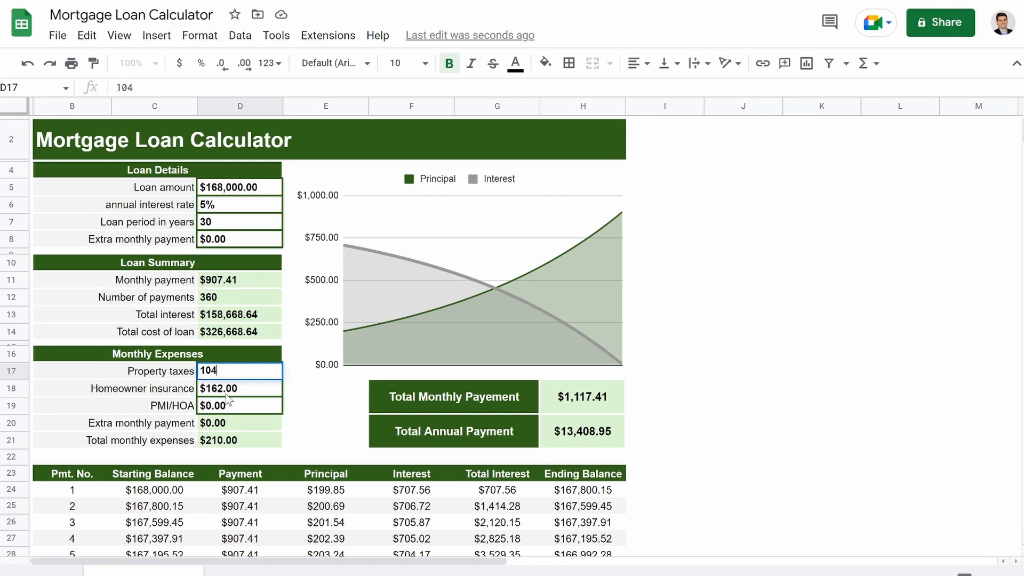
{"action": "left_click", "coordinate": [227, 393]}
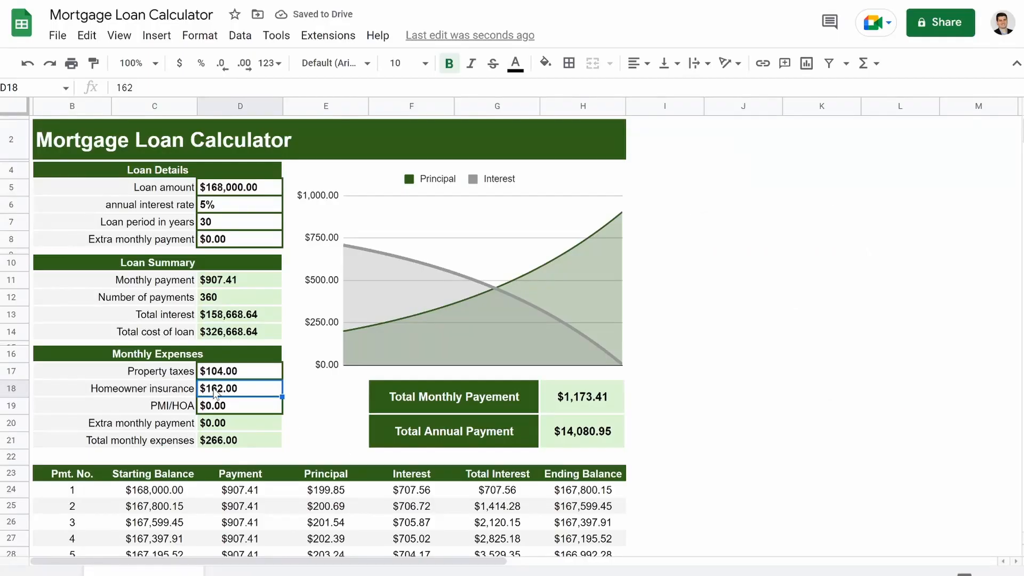
{"action": "type", "text": "114"}
{"action": "key", "text": "Return"}
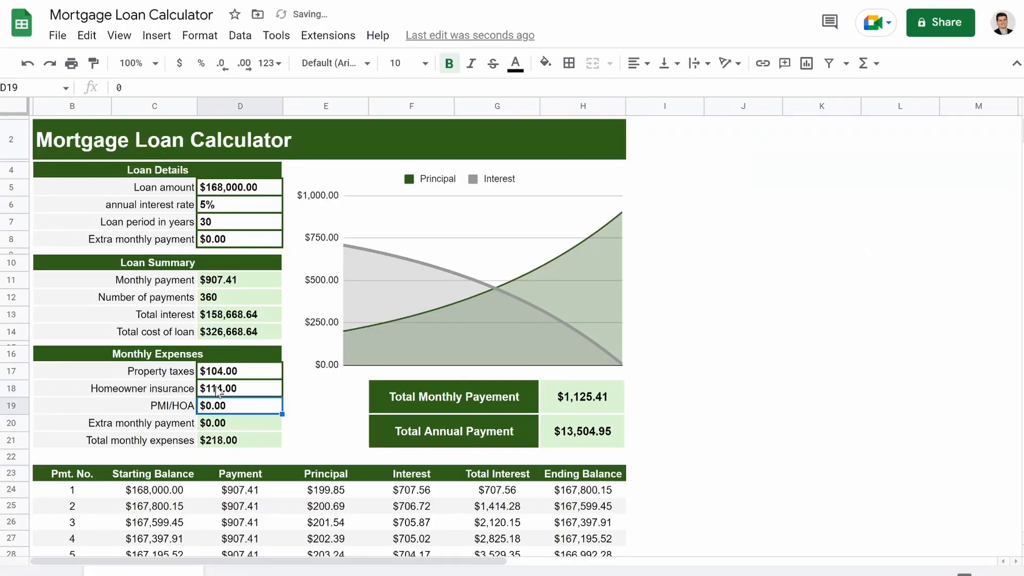
{"action": "left_click", "coordinate": [747, 374]}
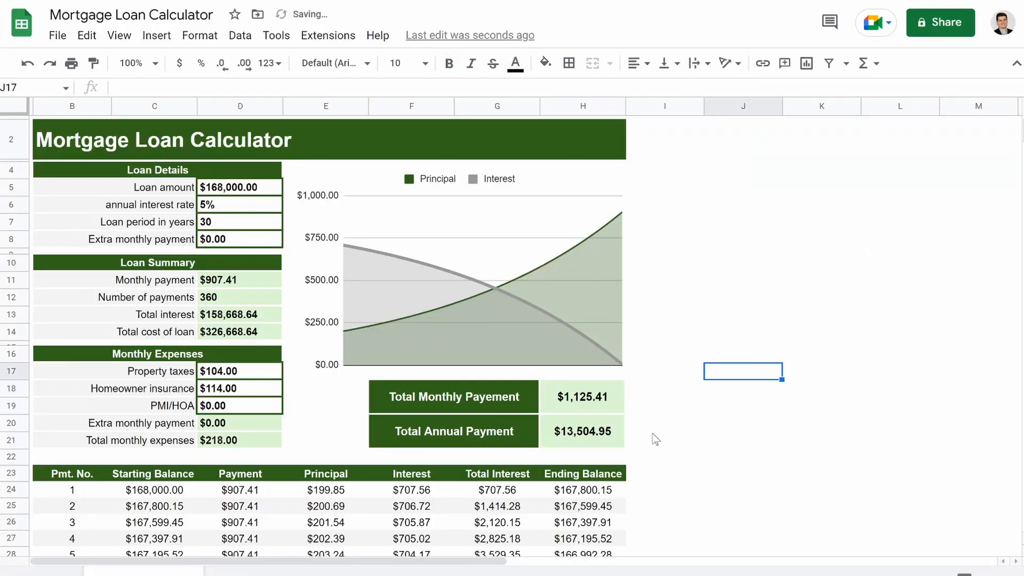
Step: Compare the total monthly payment in H18 with the per-month cost in the Redfin listing's payment calculator
{"action": "left_click", "coordinate": [560, 406]}
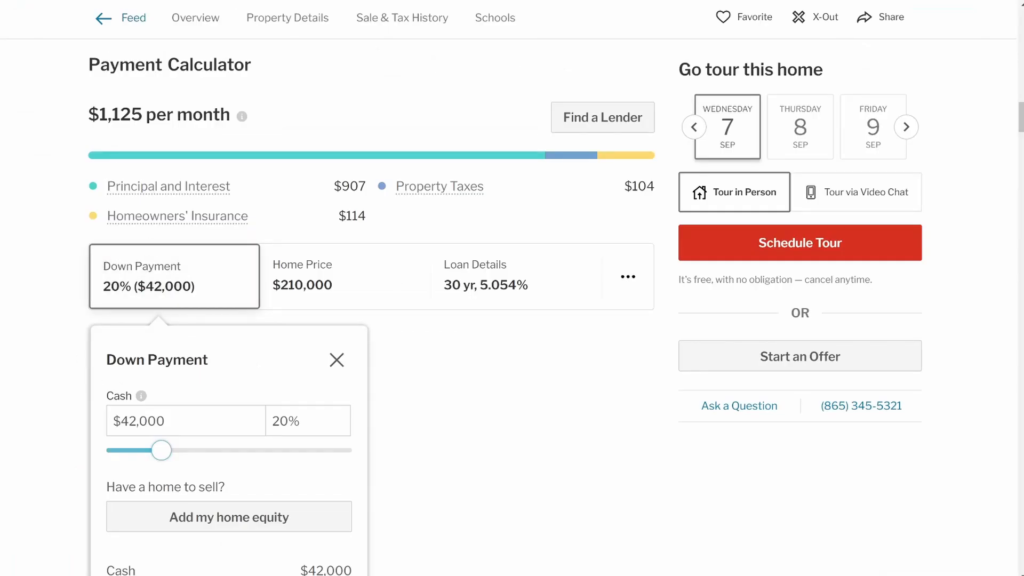
{"action": "left_click_drag", "start_coordinate": [99, 114], "coordinate": [143, 115]}
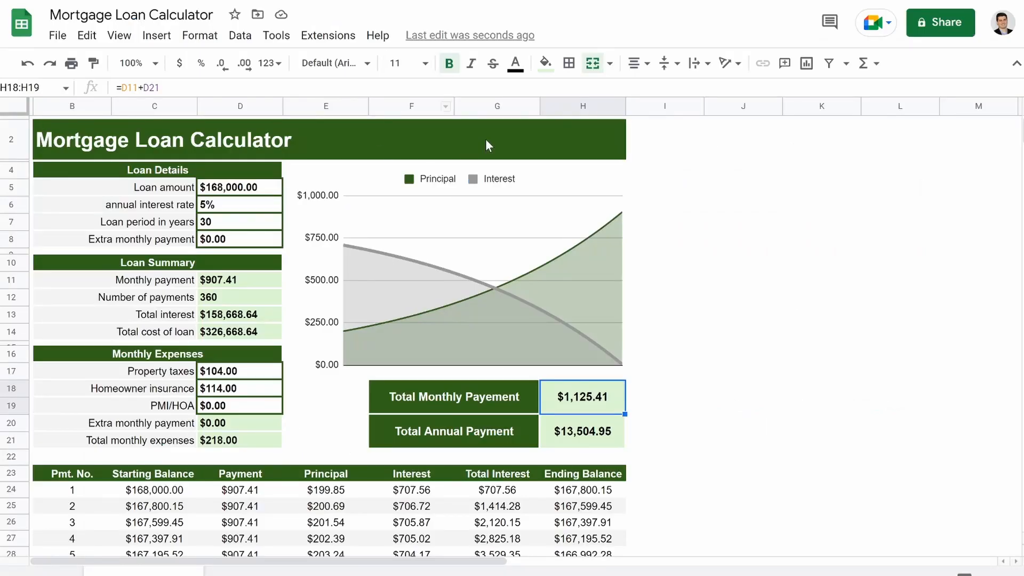
{"action": "scroll", "coordinate": [347, 417], "scroll_direction": "down", "scroll_amount": 2}
{"action": "scroll", "coordinate": [346, 418], "scroll_direction": "up", "scroll_amount": 2}
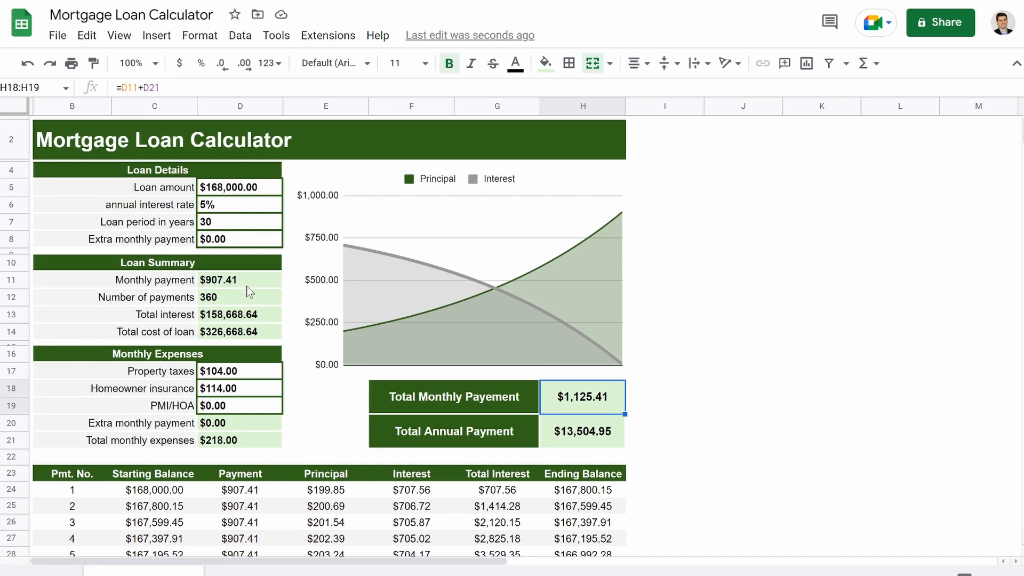
Step: Set the extra monthly payment in D8 to 100
{"action": "left_click", "coordinate": [244, 236]}
{"action": "type", "text": "1000"}
{"action": "key", "text": "BackSpace"}
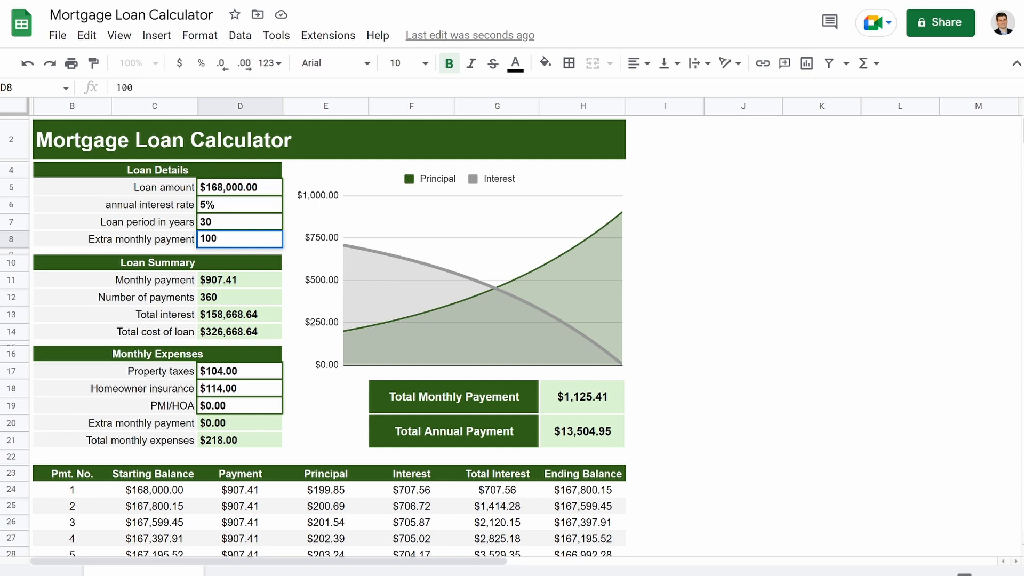
{"action": "key", "text": "Return"}
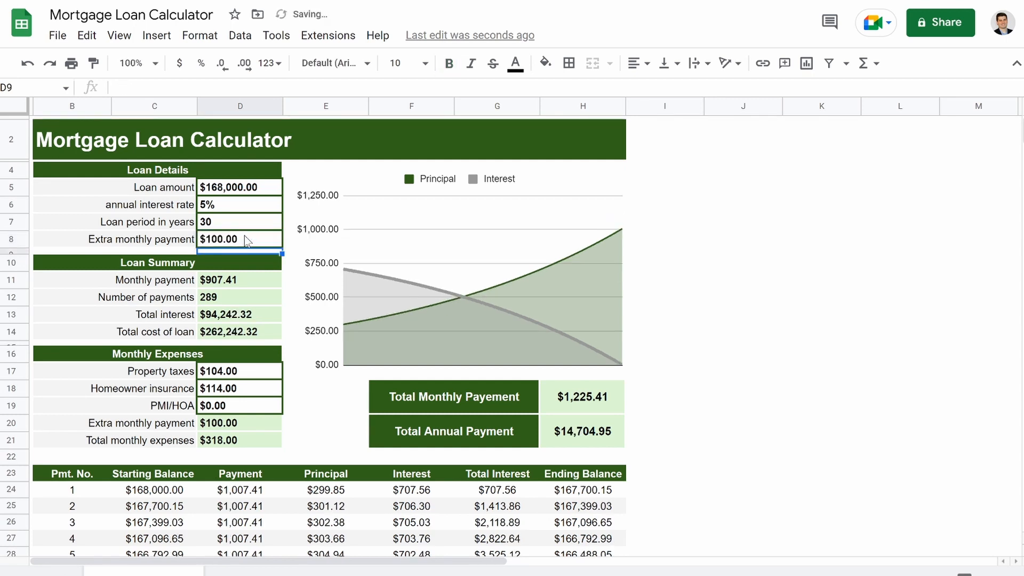
Step: Check how the extra payment affects the number of payments in D12 and the total monthly payment in H18
{"action": "left_click", "coordinate": [206, 302]}
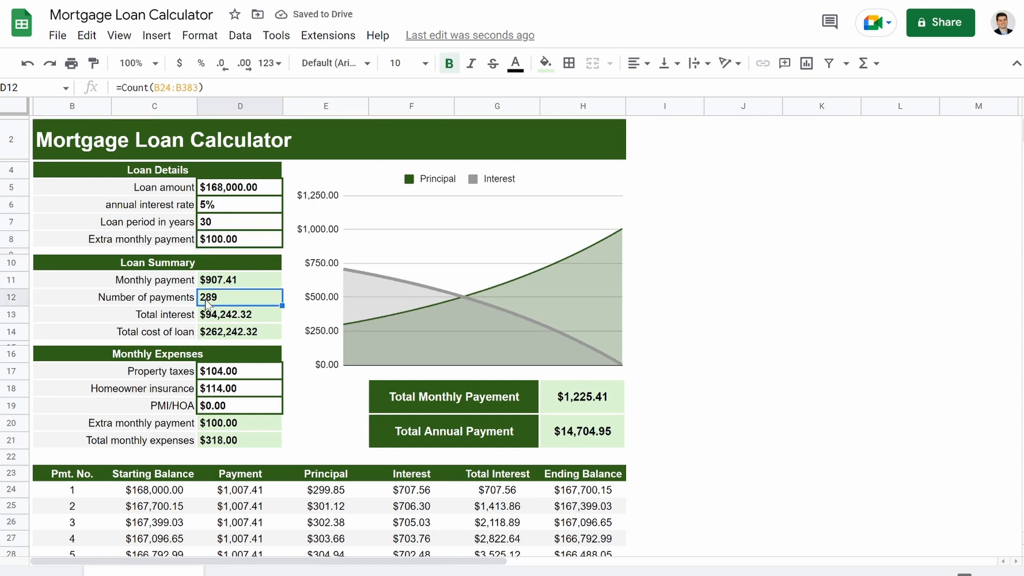
{"action": "left_click", "coordinate": [593, 409]}
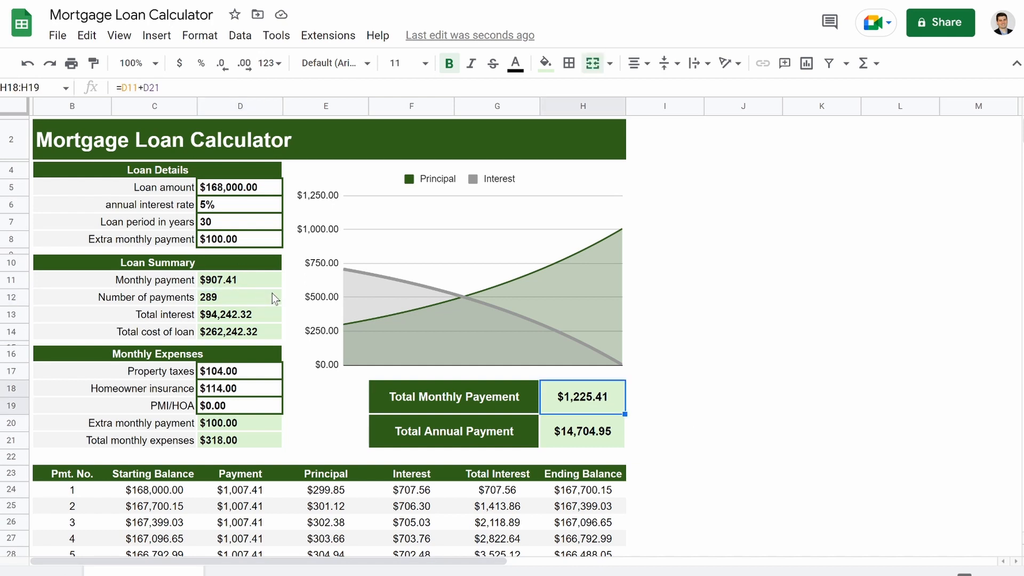
{"action": "left_click", "coordinate": [221, 301]}
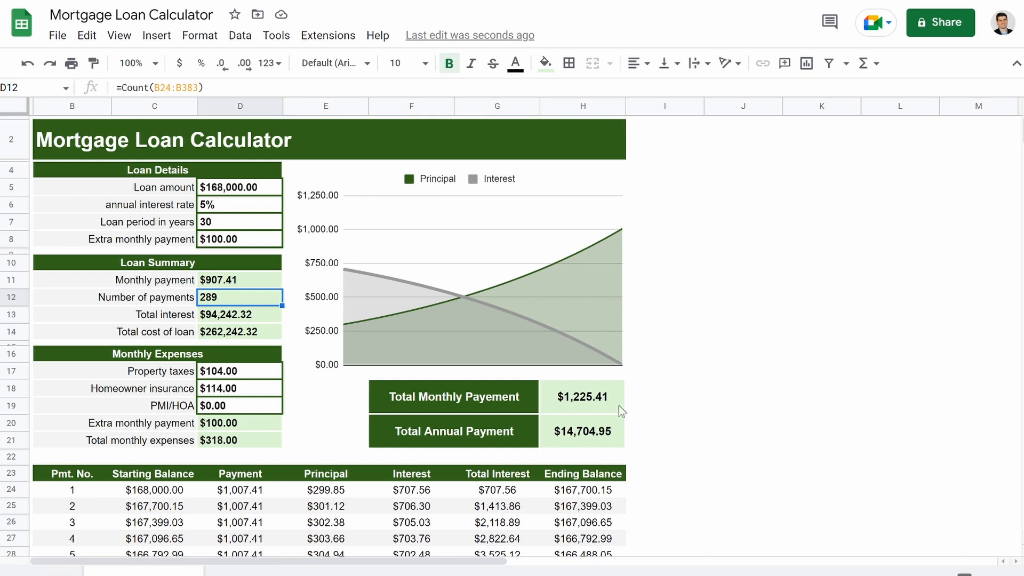
{"action": "left_click", "coordinate": [665, 344]}
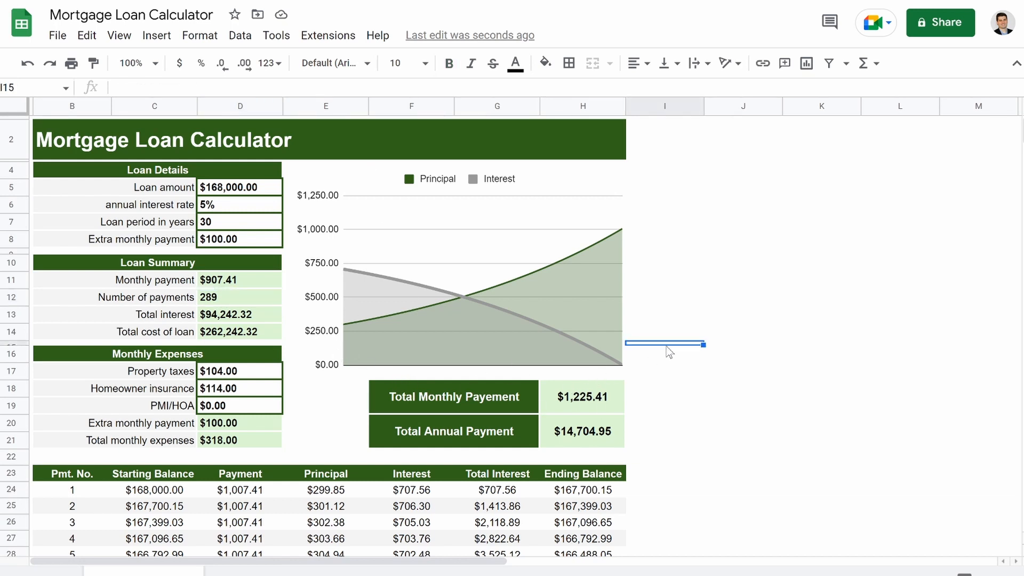
{"action": "left_click", "coordinate": [788, 452]}
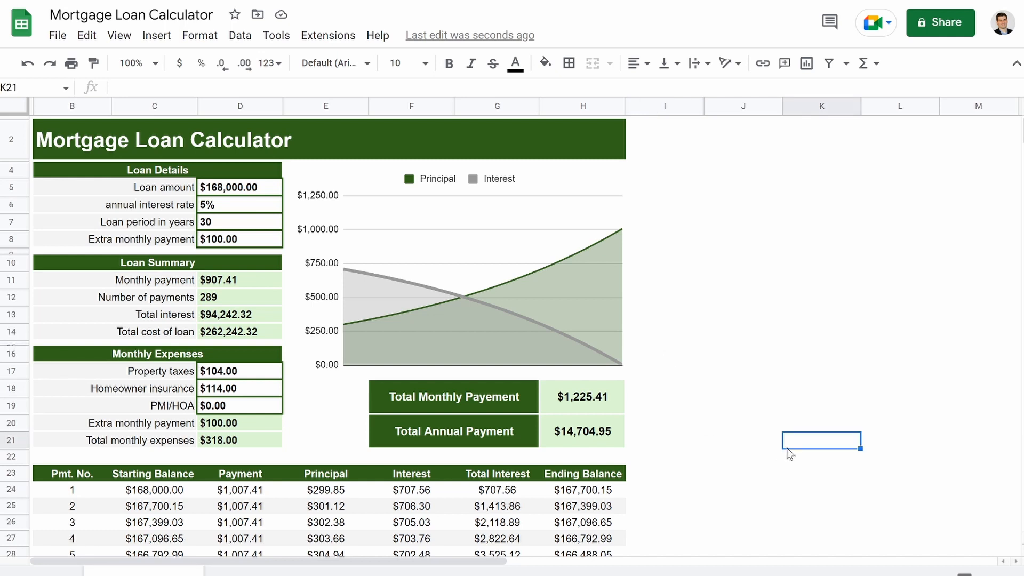